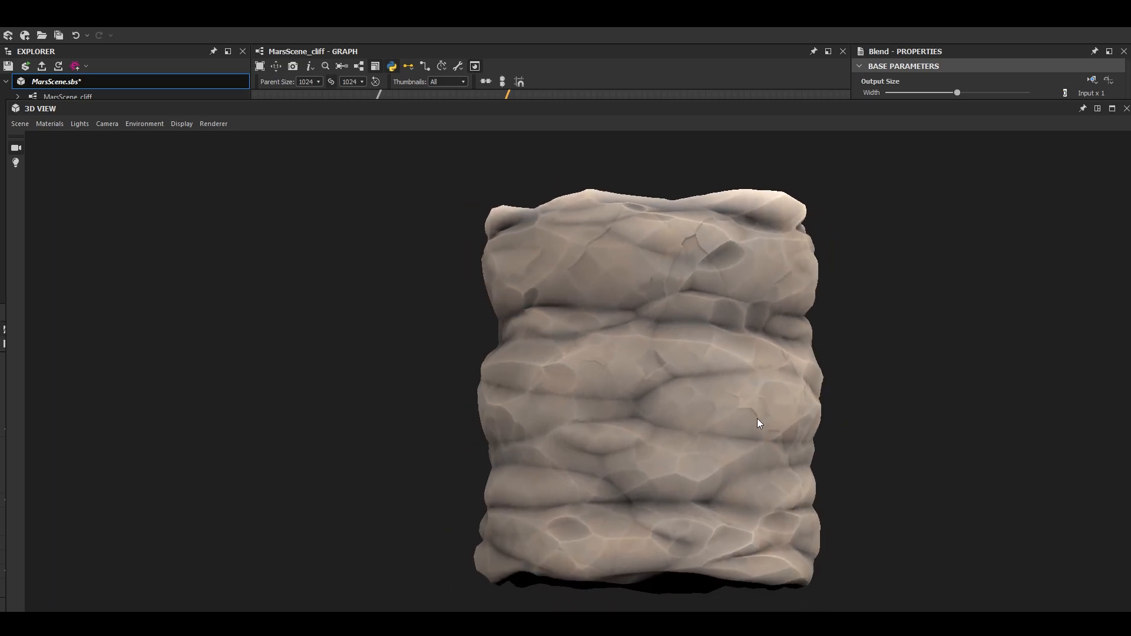
Redock the 3D view and set the MarsScene_cliff graph's random seed to 1
left_click(1097, 108)
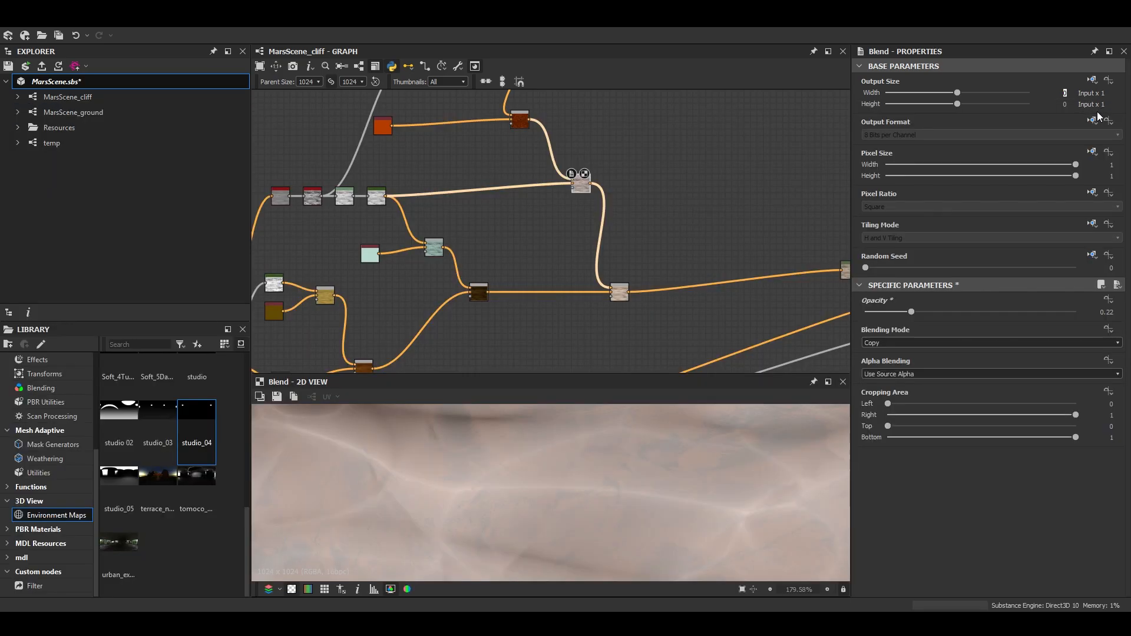
left_click(716, 229)
scroll(179, 316, "up", 5)
scroll(170, 338, "down", 5)
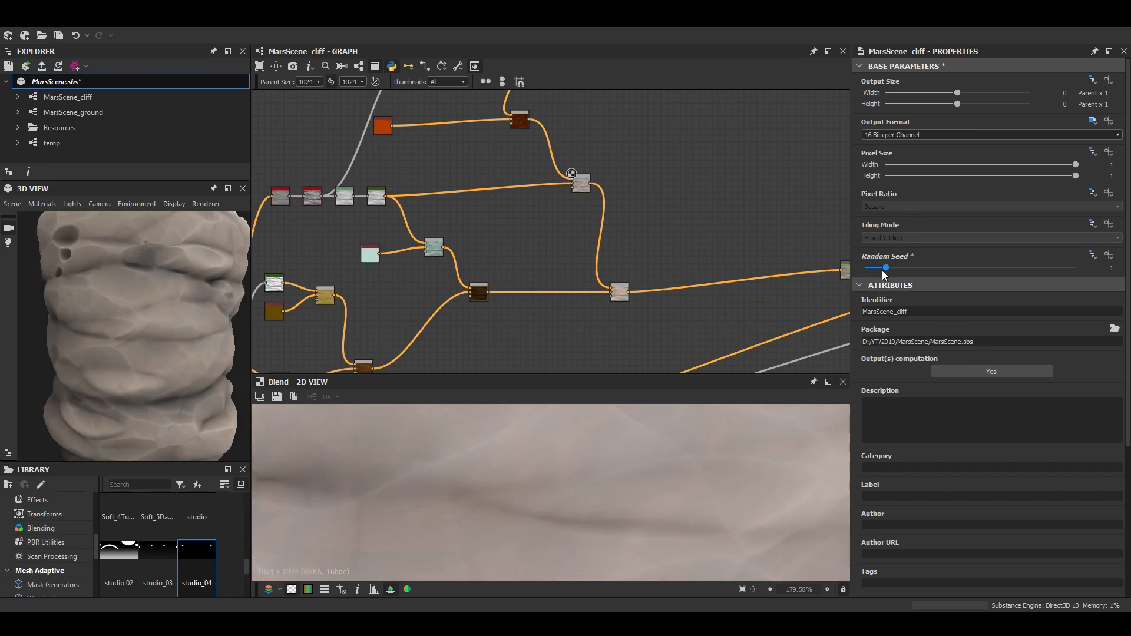
scroll(165, 335, "down", 3)
mouse_move(156, 363)
left_mouse_down()
mouse_move(122, 355)
mouse_move(142, 347)
mouse_move(158, 364)
left_mouse_up()
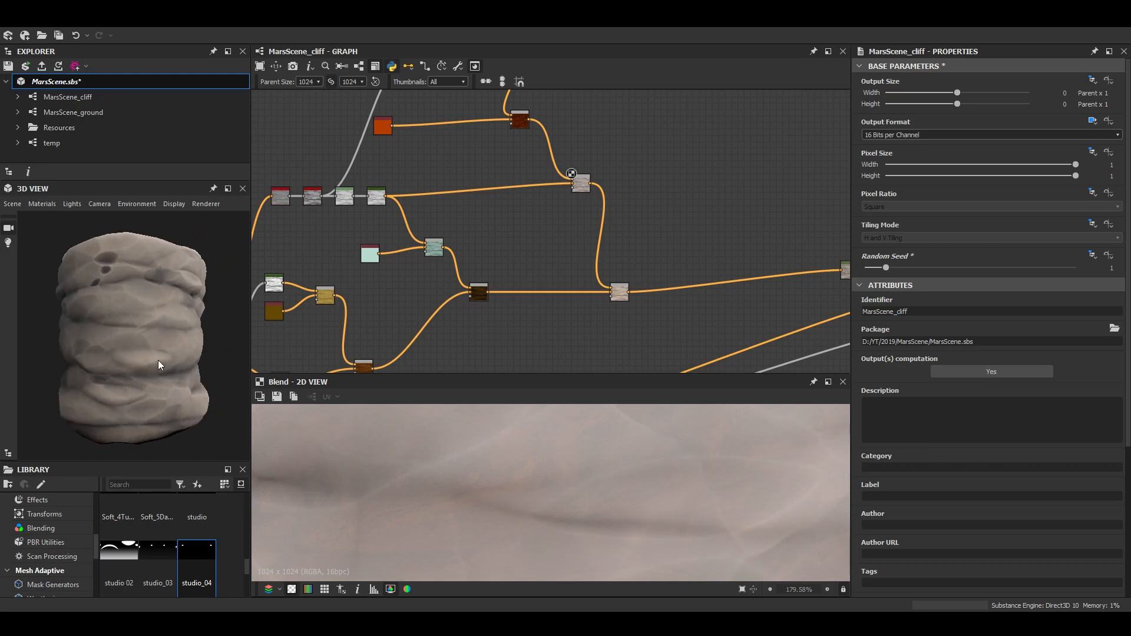
Undock the 3D view and examine the cliff material on the cylinder from several angles and distances
left_click(227, 189)
left_click_drag(664, 341, 613, 362)
middle_click_drag(671, 417, 646, 355)
left_click_drag(646, 355, 459, 328)
scroll(687, 369, "down", 1)
scroll(637, 469, "up", 4)
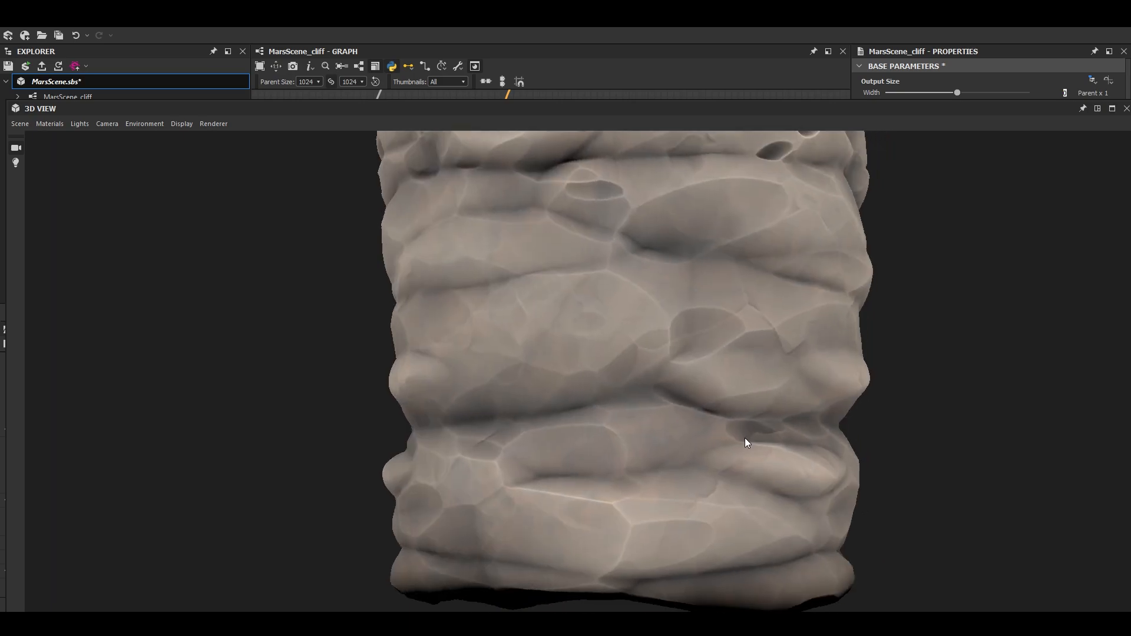
scroll(745, 439, "down", 3)
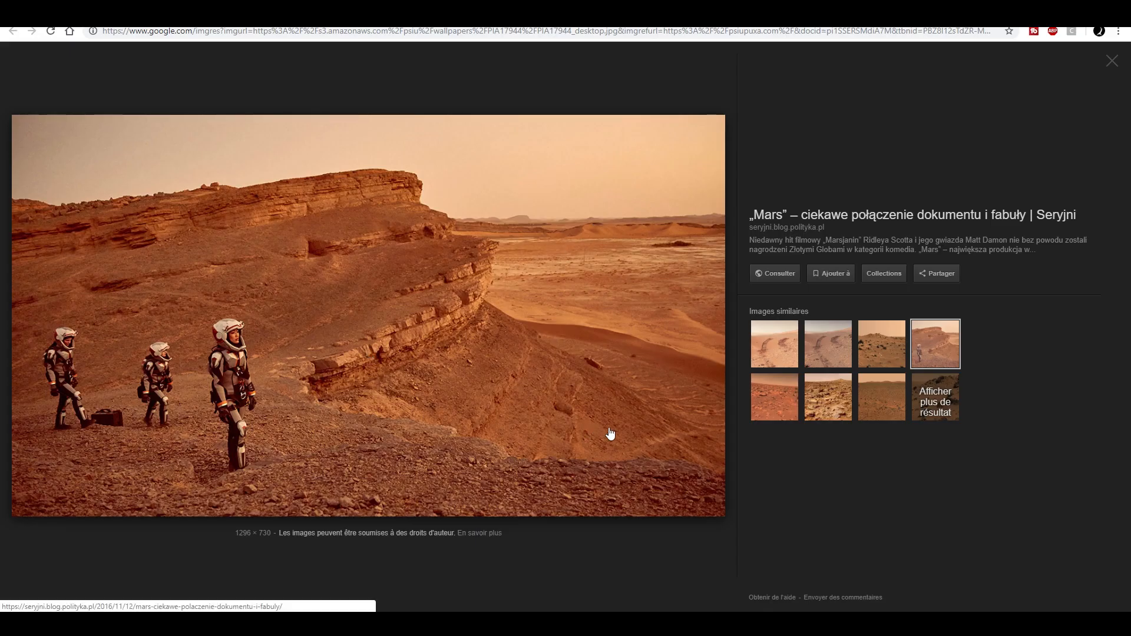
Switch to the browser and examine the Mars landscape and ridge reference photos, including several similar images
left_click(574, 11)
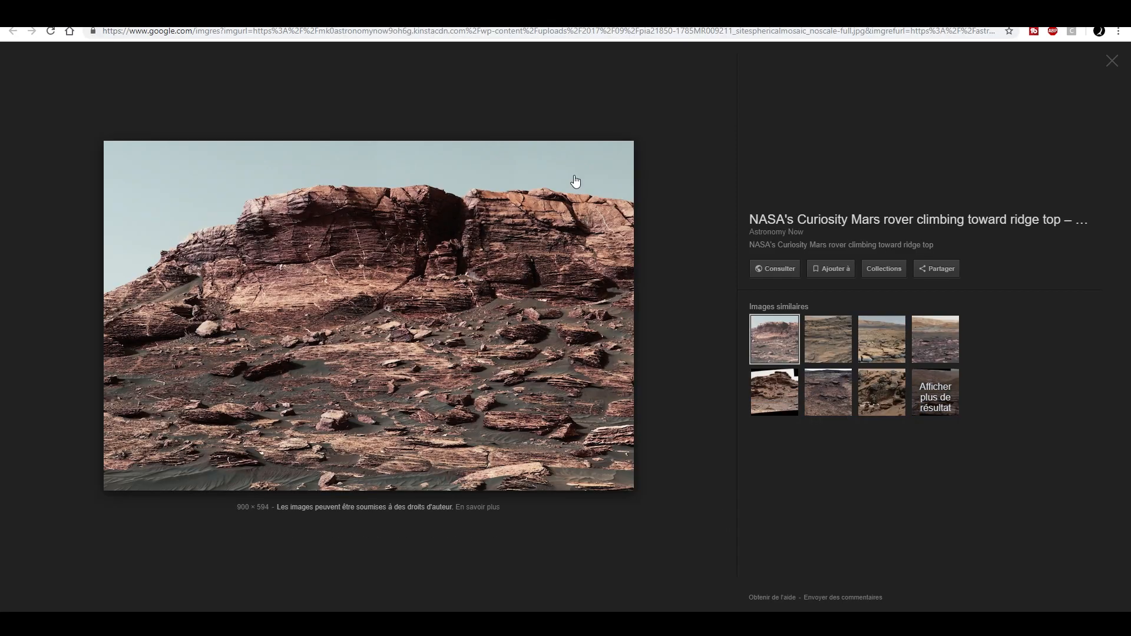
left_click(678, 12)
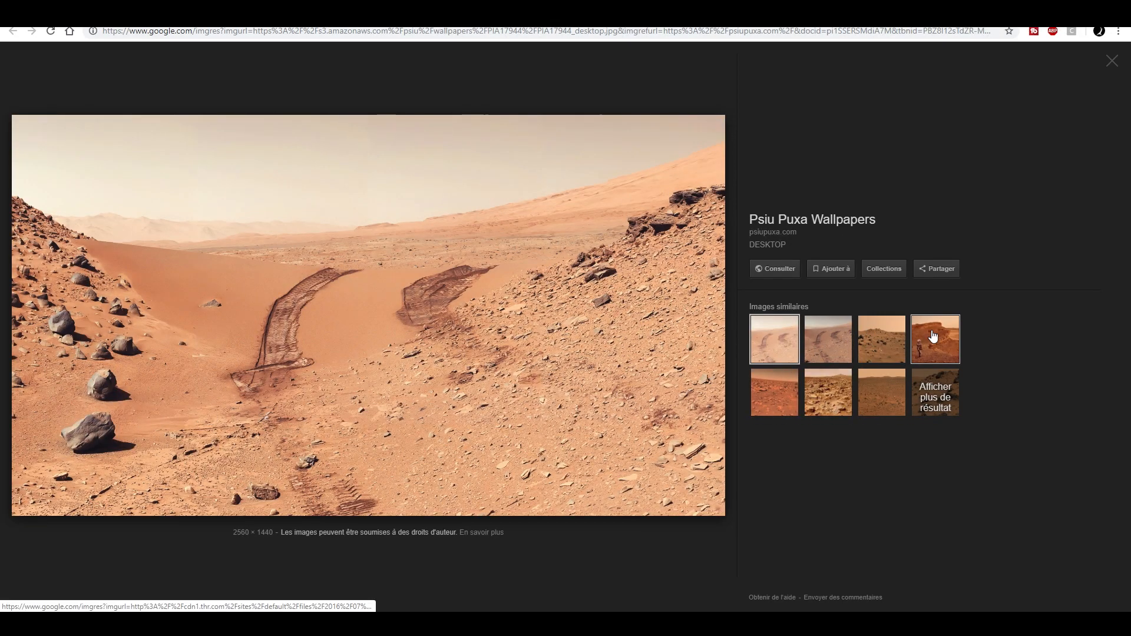
left_click(922, 333)
left_click(574, 12)
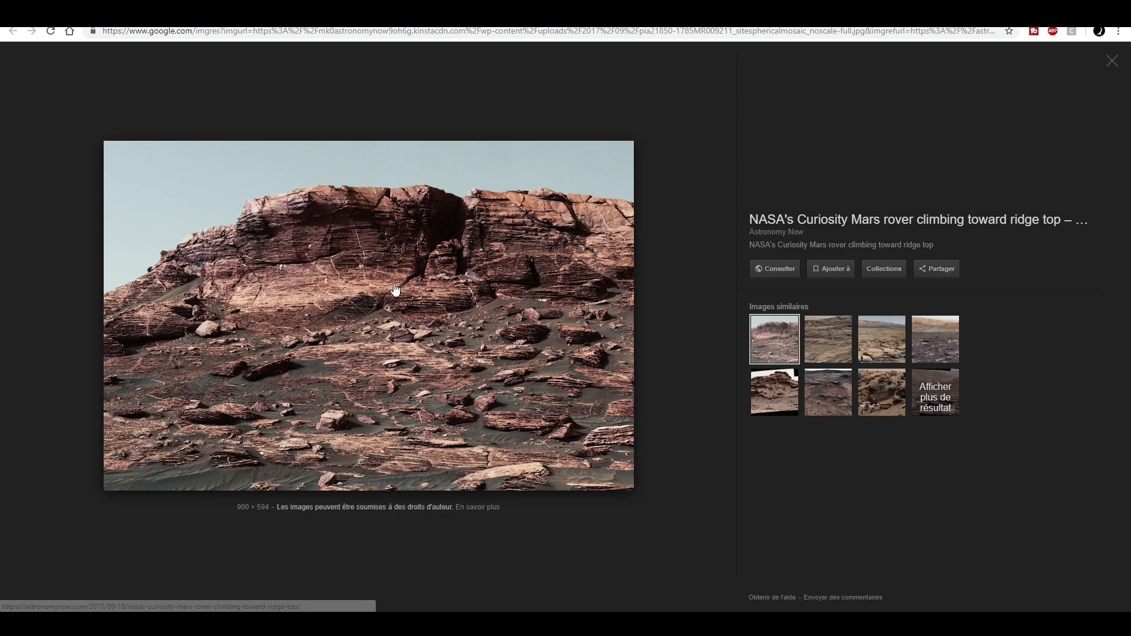
left_click(832, 366)
left_click(890, 363)
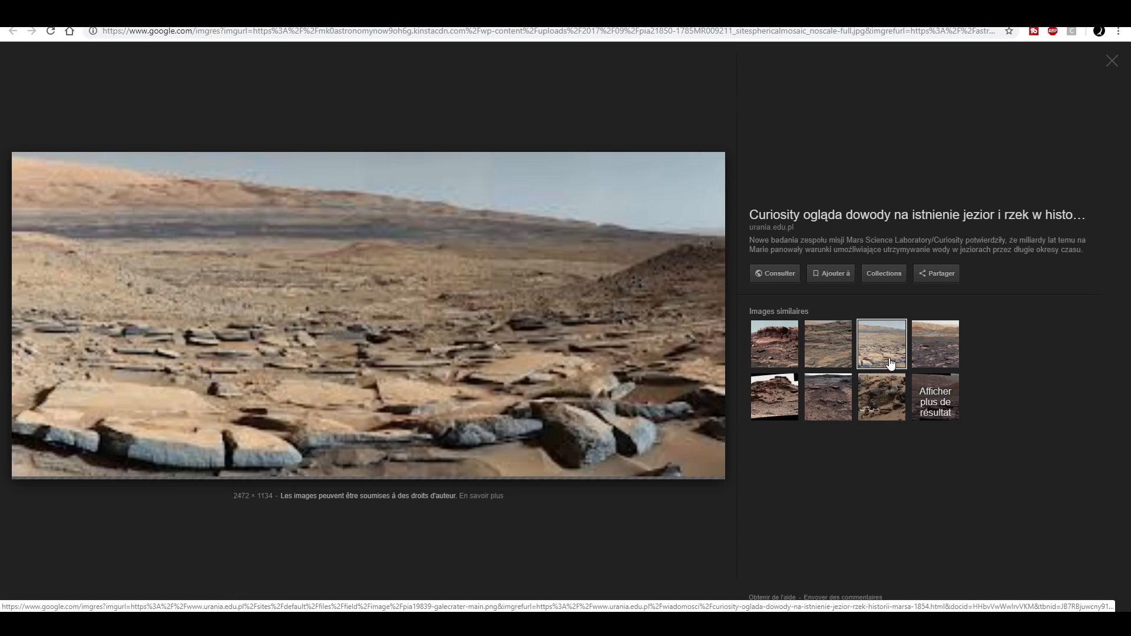
left_click(832, 356)
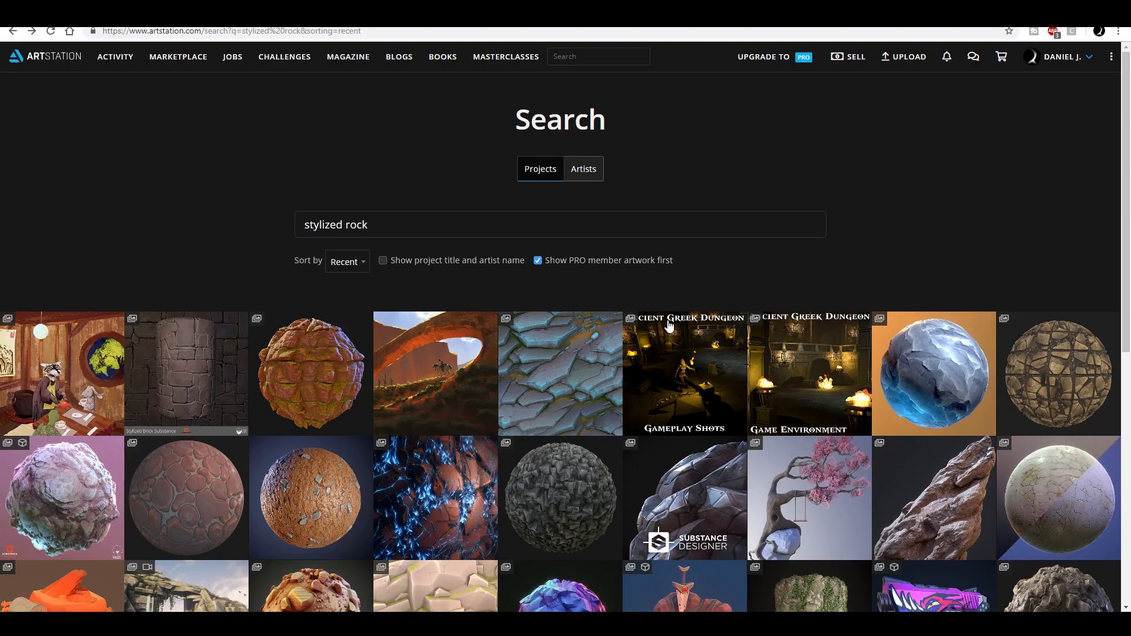
Browse the ArtStation results for "stylized rock" and examine the Stylized Shale Rocks artwork
scroll(1046, 247, "down", 4)
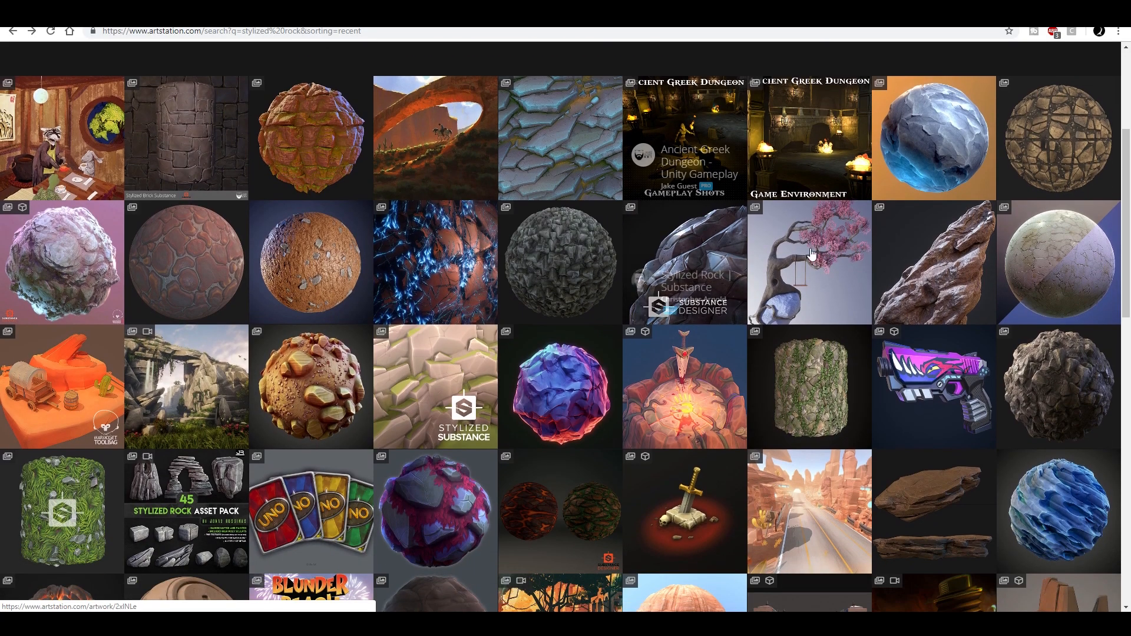
scroll(1045, 248, "up", 4)
scroll(328, 313, "down", 5)
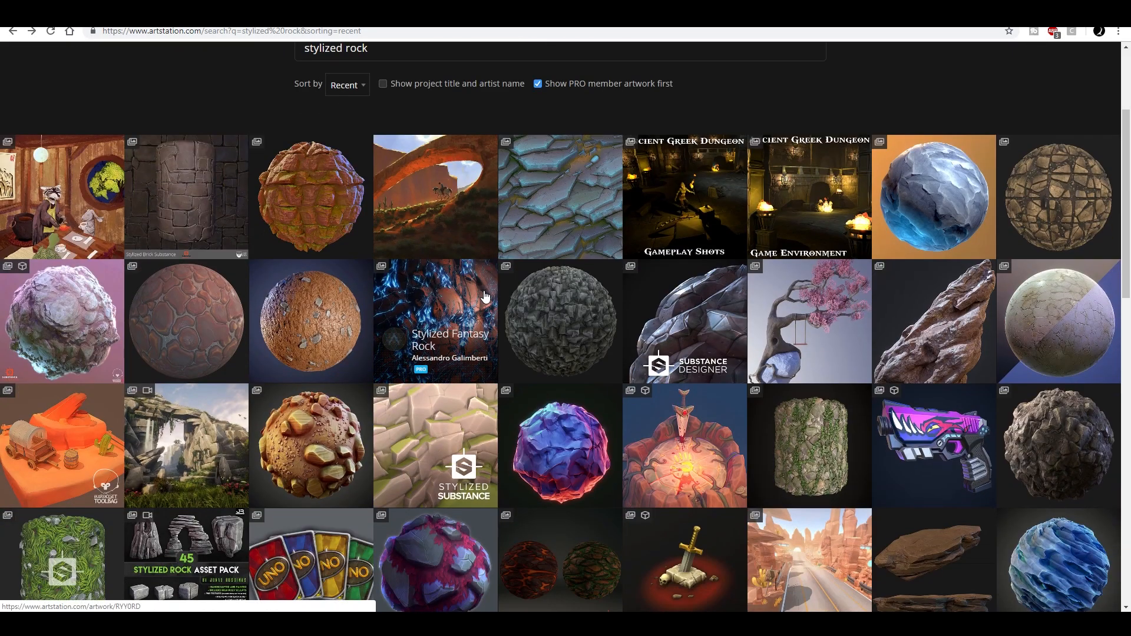
left_click(59, 200)
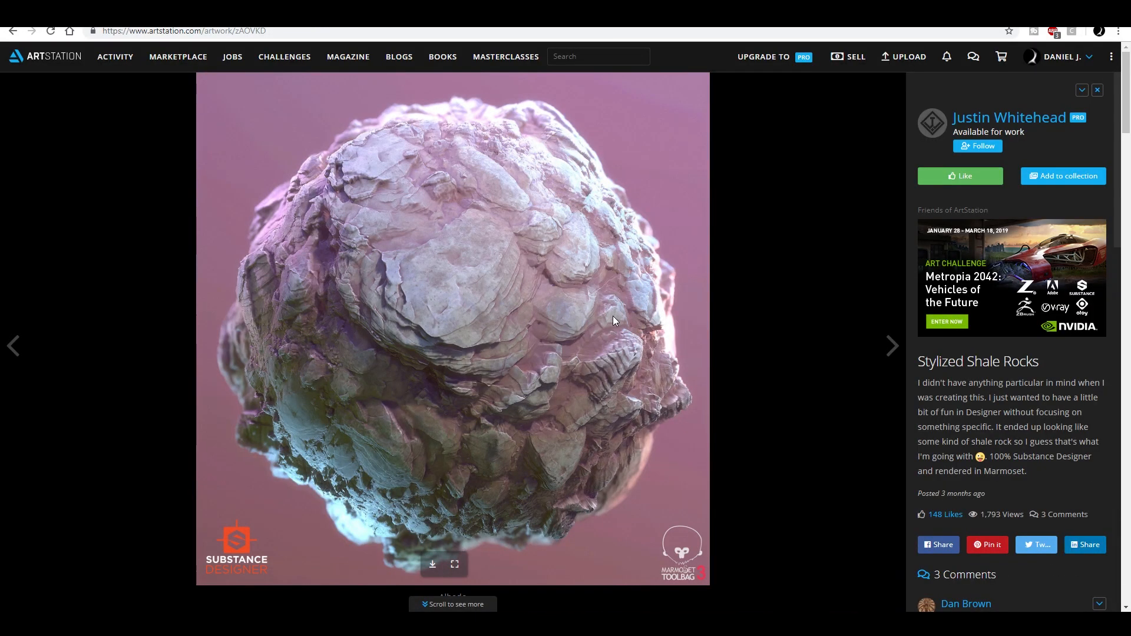
scroll(612, 316, "down", 10)
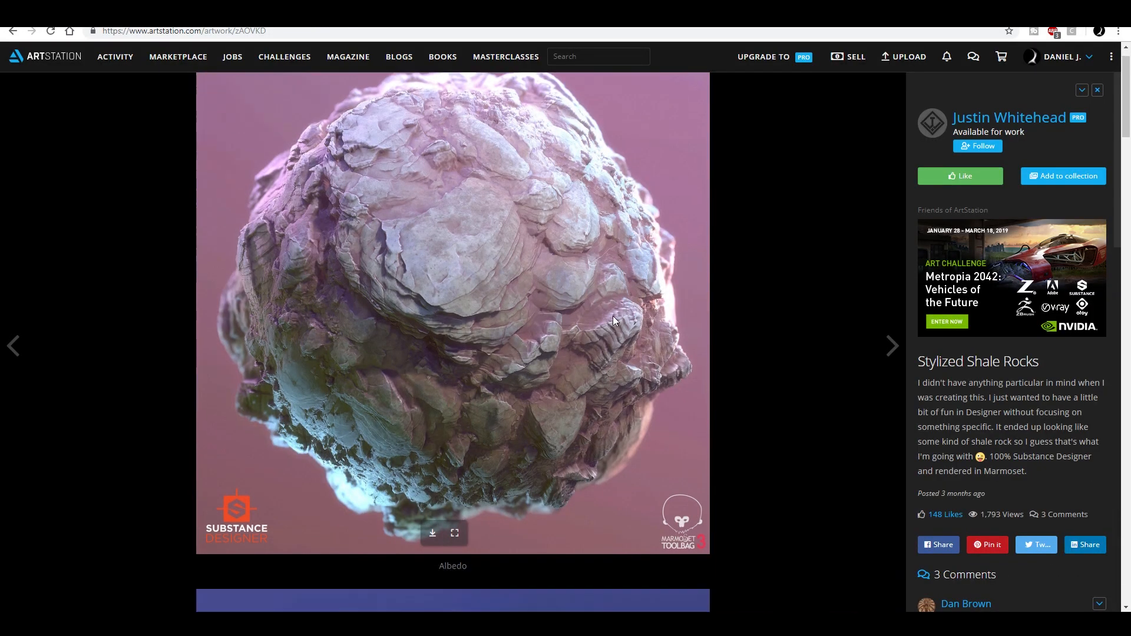
scroll(612, 316, "up", 10)
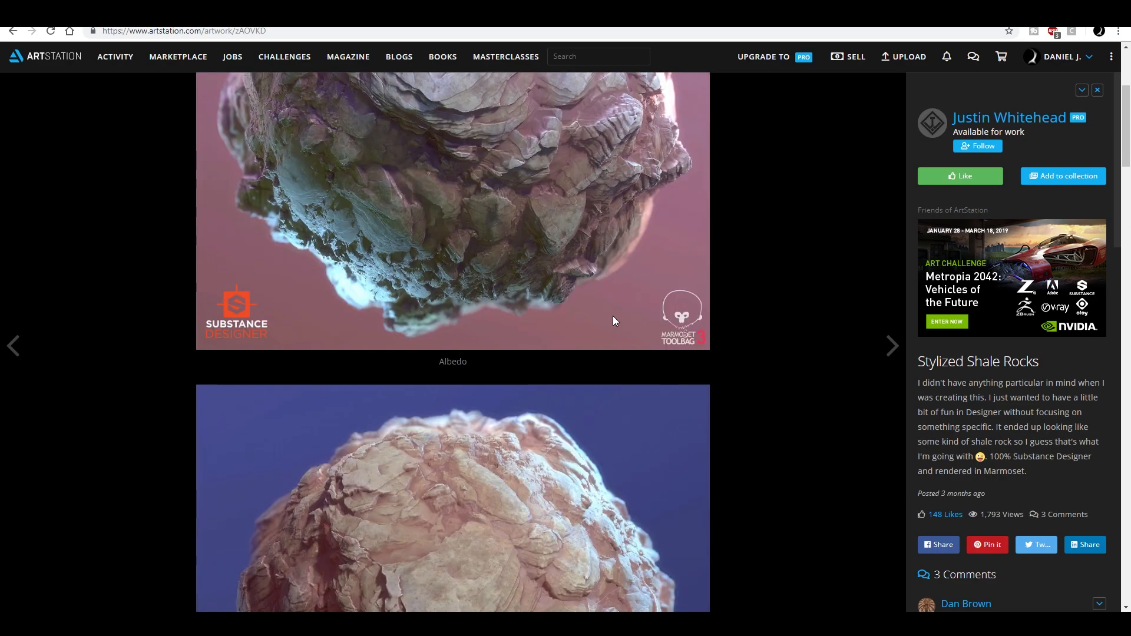
Return to the results and examine the Stylized Rock Material artwork, viewing its sphere and cylinder renders full size
left_click(10, 30)
scroll(656, 338, "down", 1)
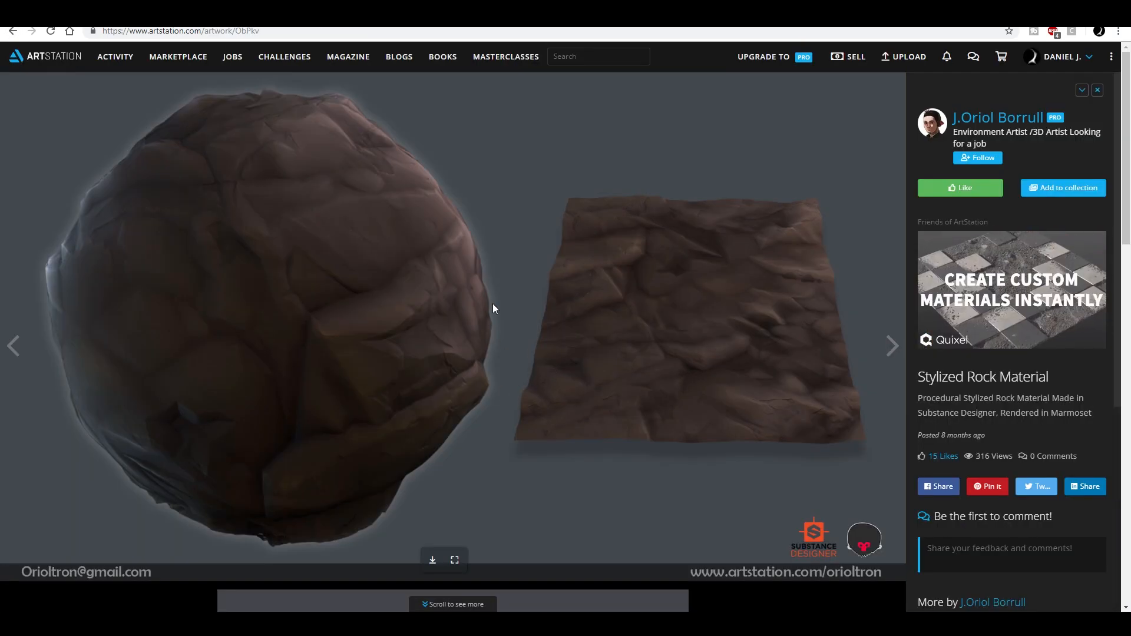
scroll(492, 302, "down", 7)
scroll(491, 312, "down", 4)
scroll(479, 351, "up", 3)
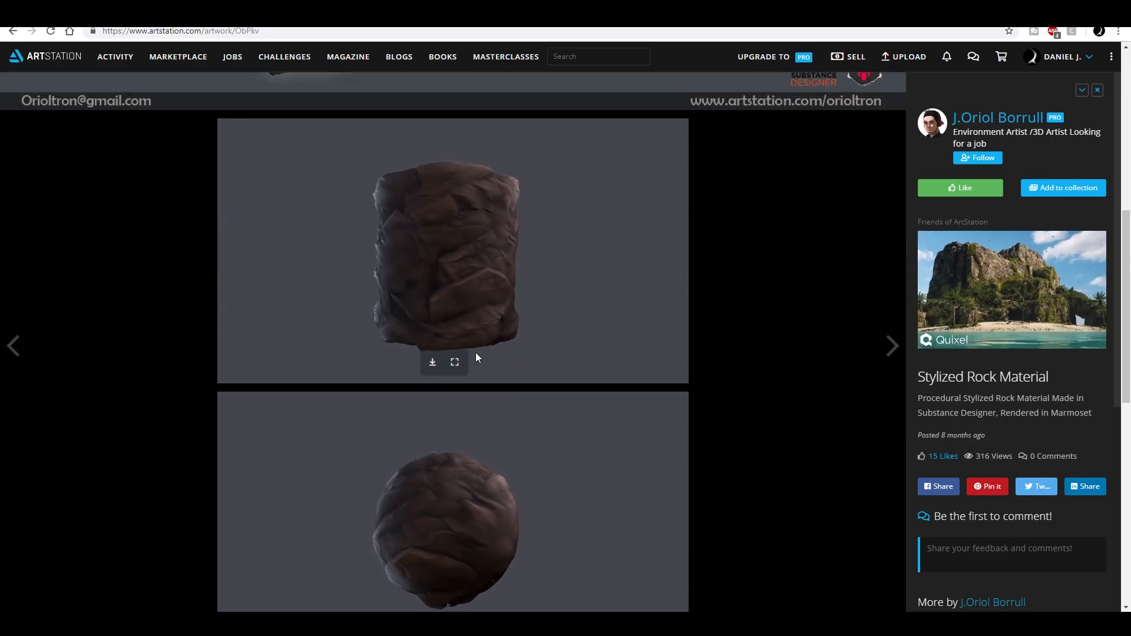
scroll(459, 401, "down", 3)
left_click(460, 460)
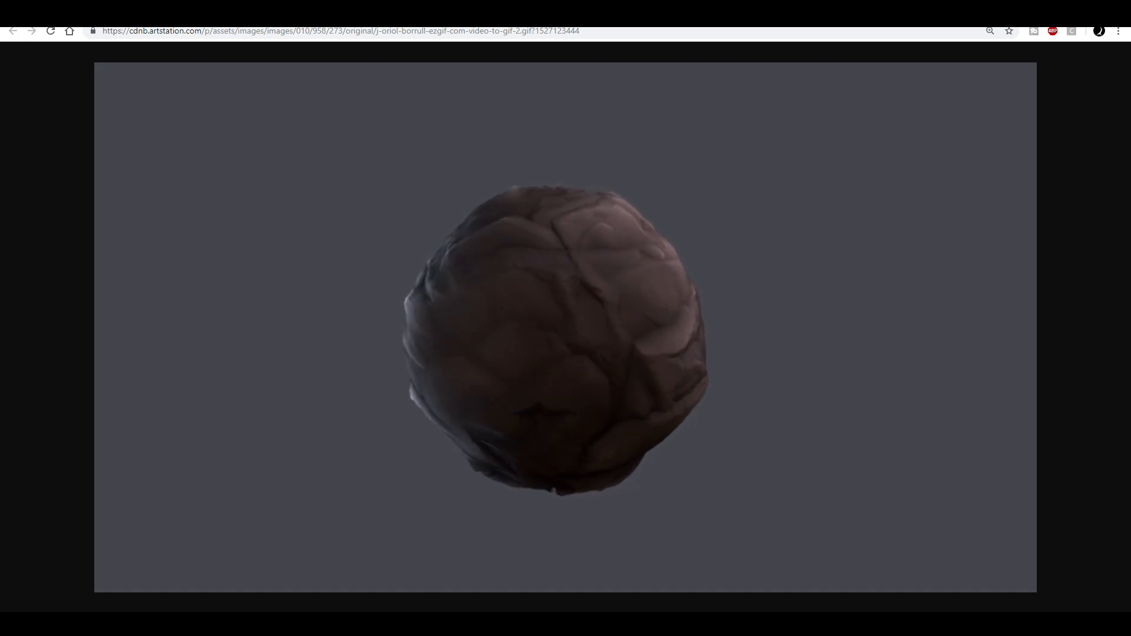
key("alt+Left")
left_click(470, 390)
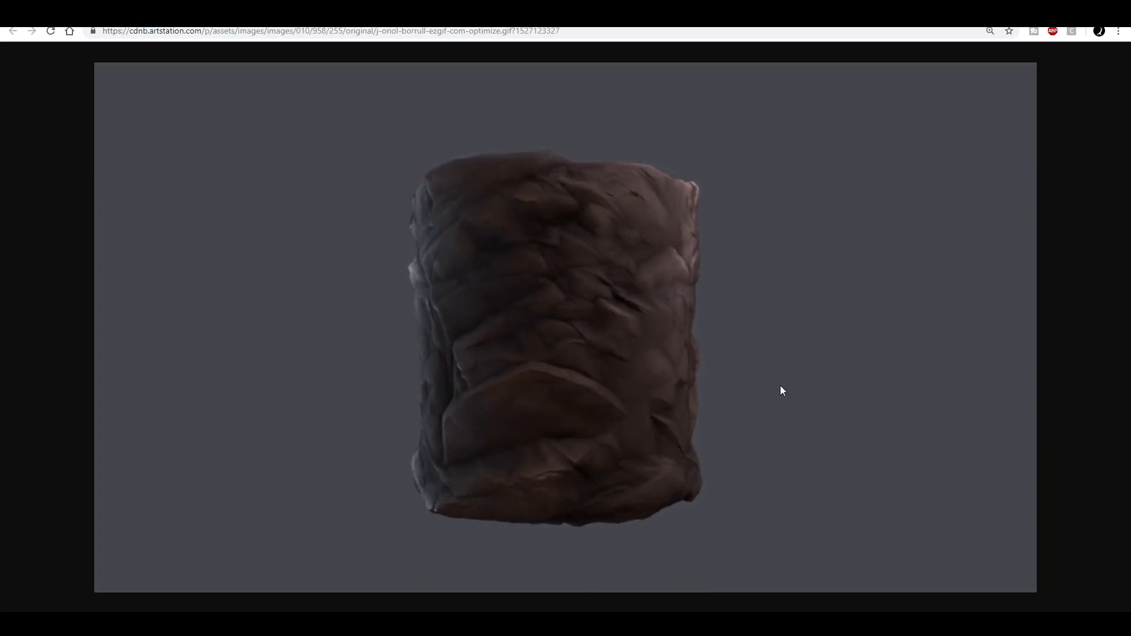
key("alt+Left")
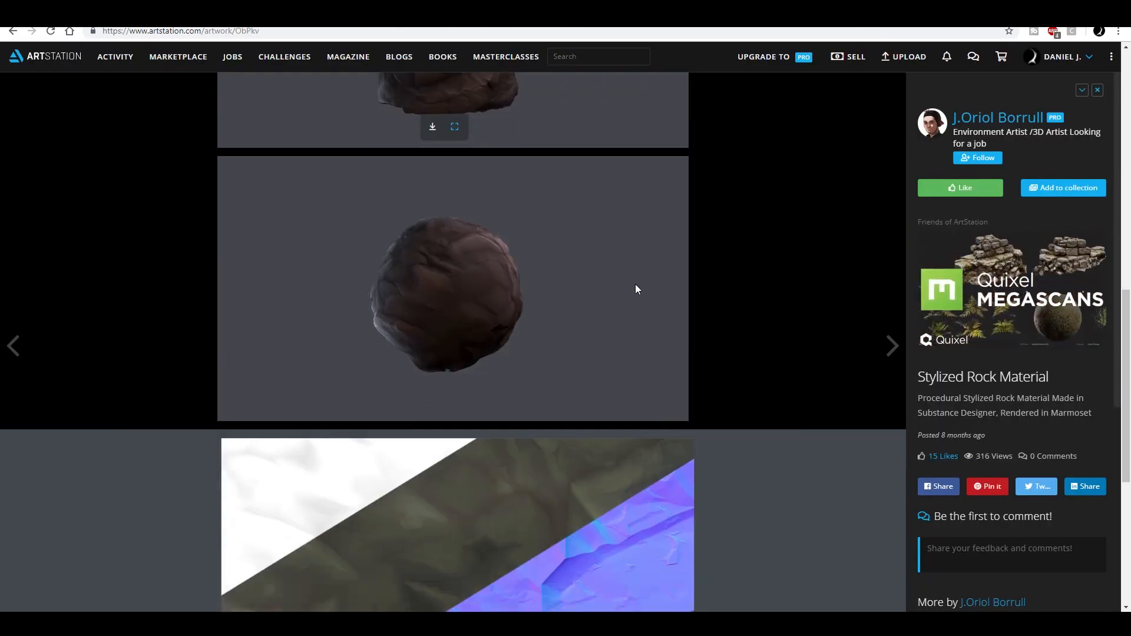
Find the brown Stylized Rock sphere further down the search results and examine its renders
key("alt+Left")
scroll(866, 442, "down", 10)
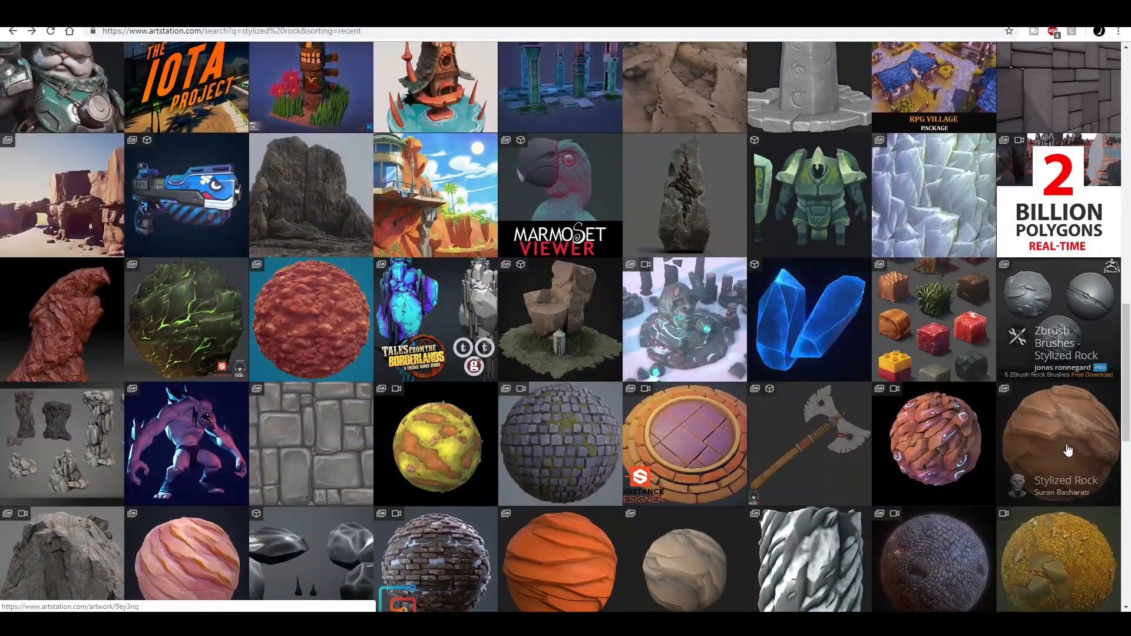
left_click(1068, 450)
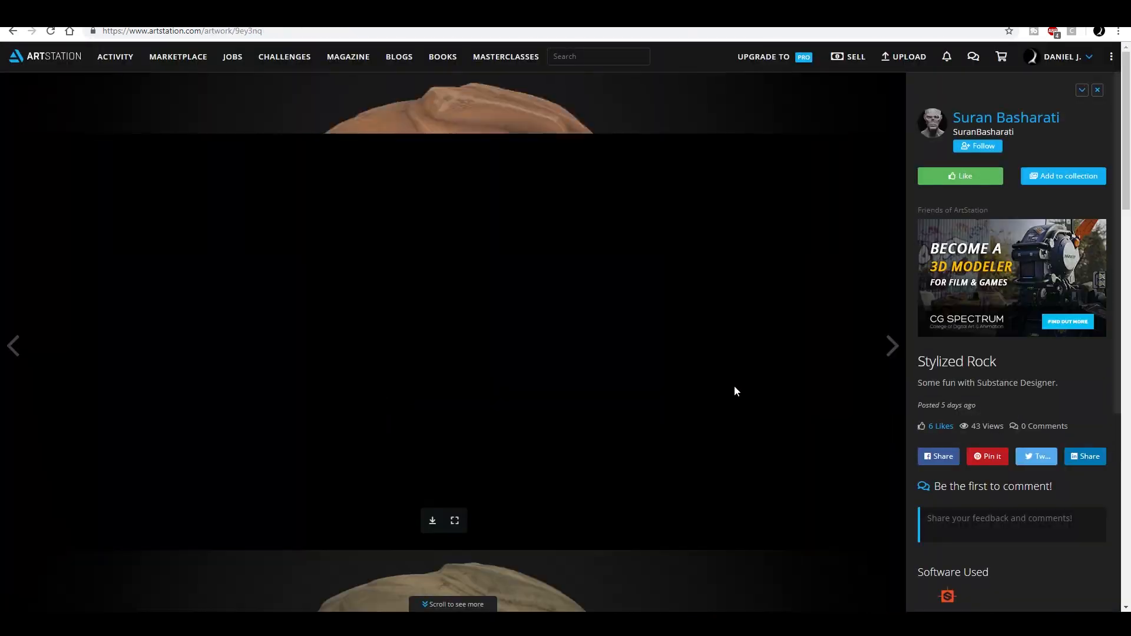
scroll(593, 369, "down", 5)
scroll(469, 374, "up", 5)
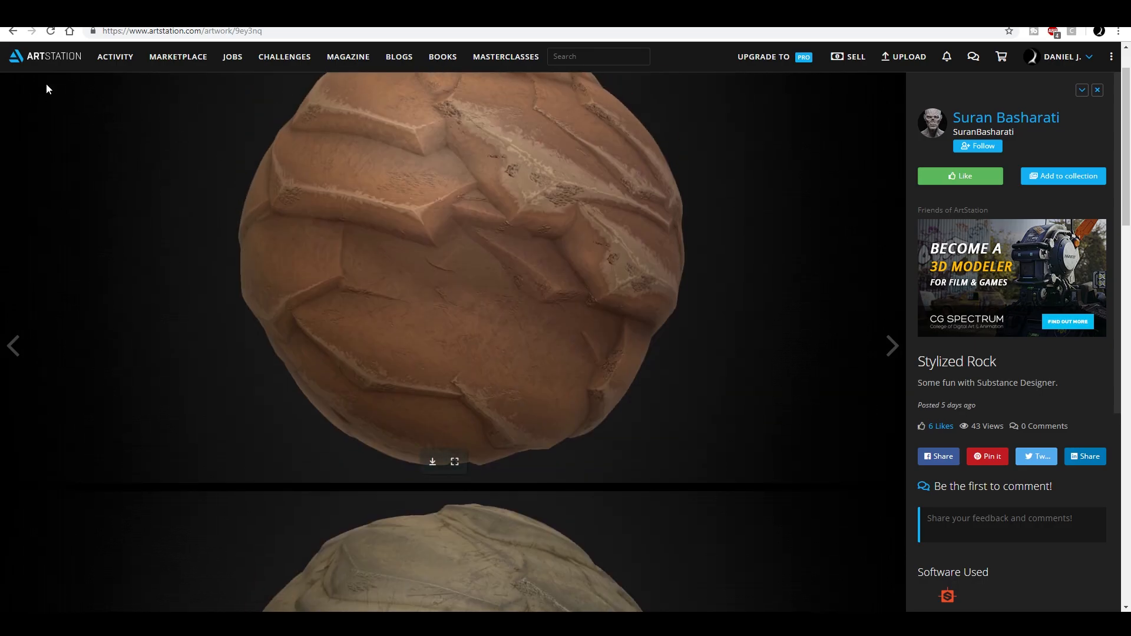
Return to the stylized rock results and look through them for another reference artwork
left_click(12, 30)
scroll(1090, 422, "down", 12)
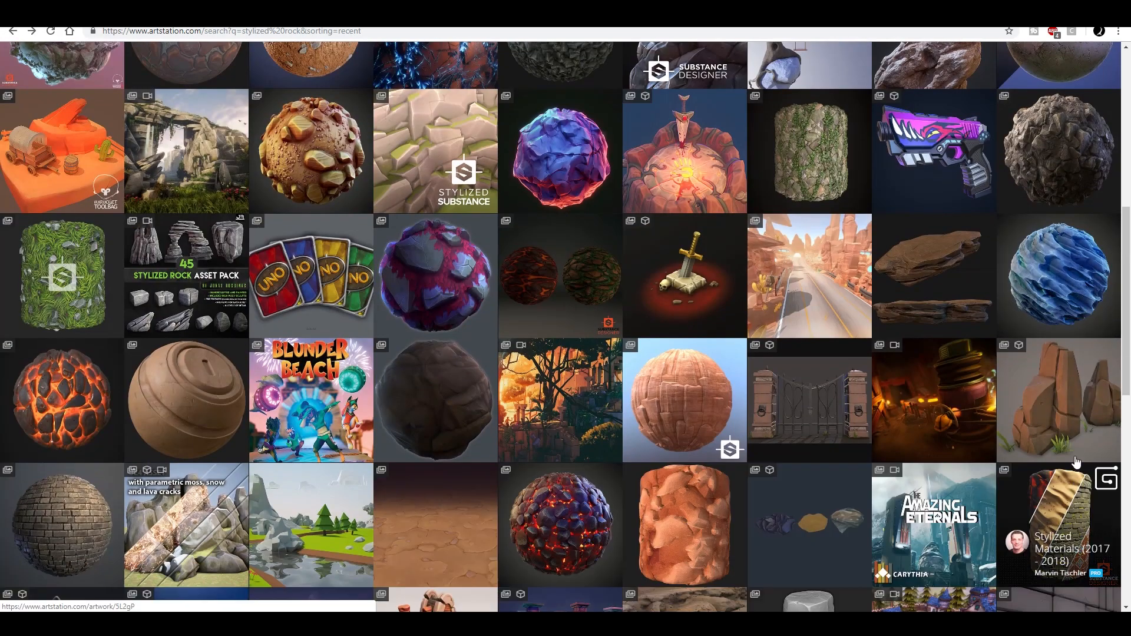
scroll(1090, 421, "down", 5)
left_click(935, 439)
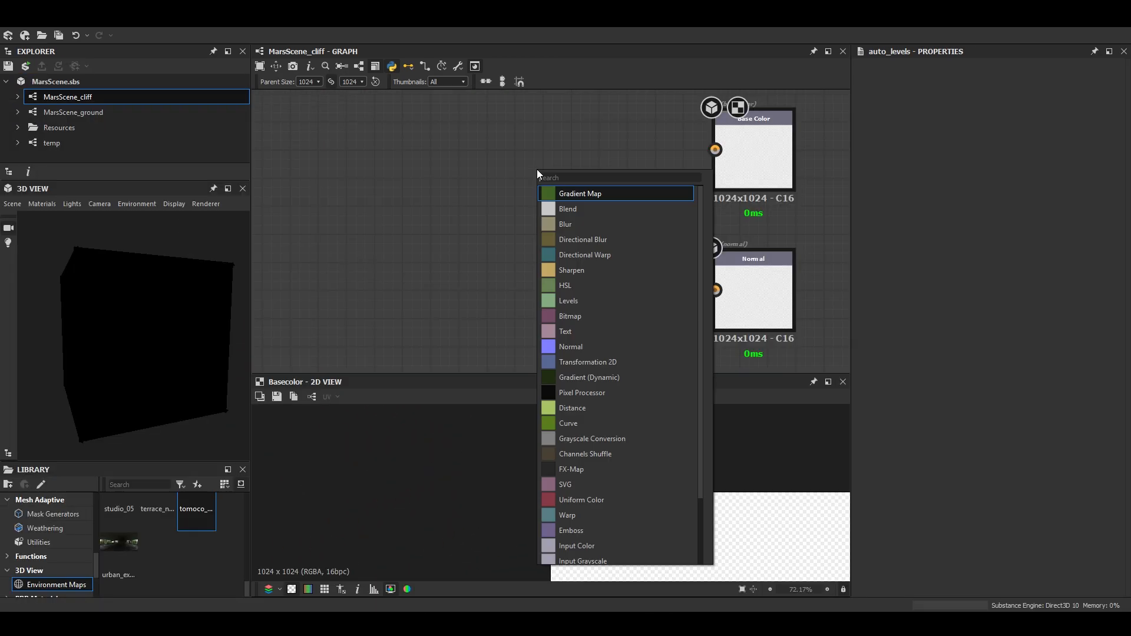
Add a Gradient Map node near the Base Color output and a Normal node near the Normal output
key("Return")
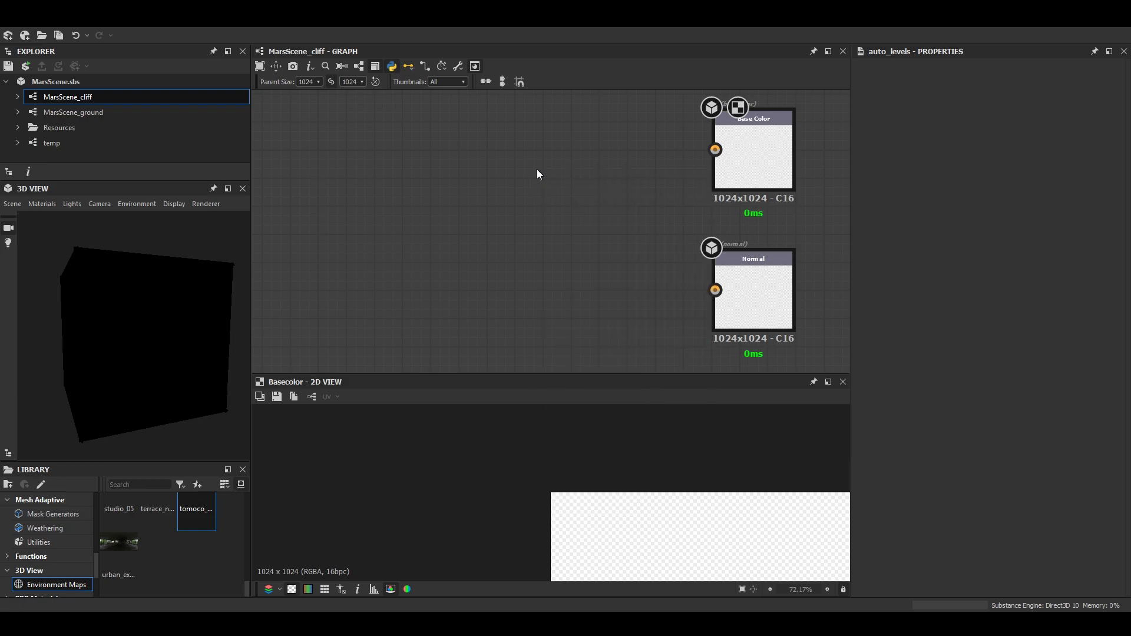
key("space")
type("no")
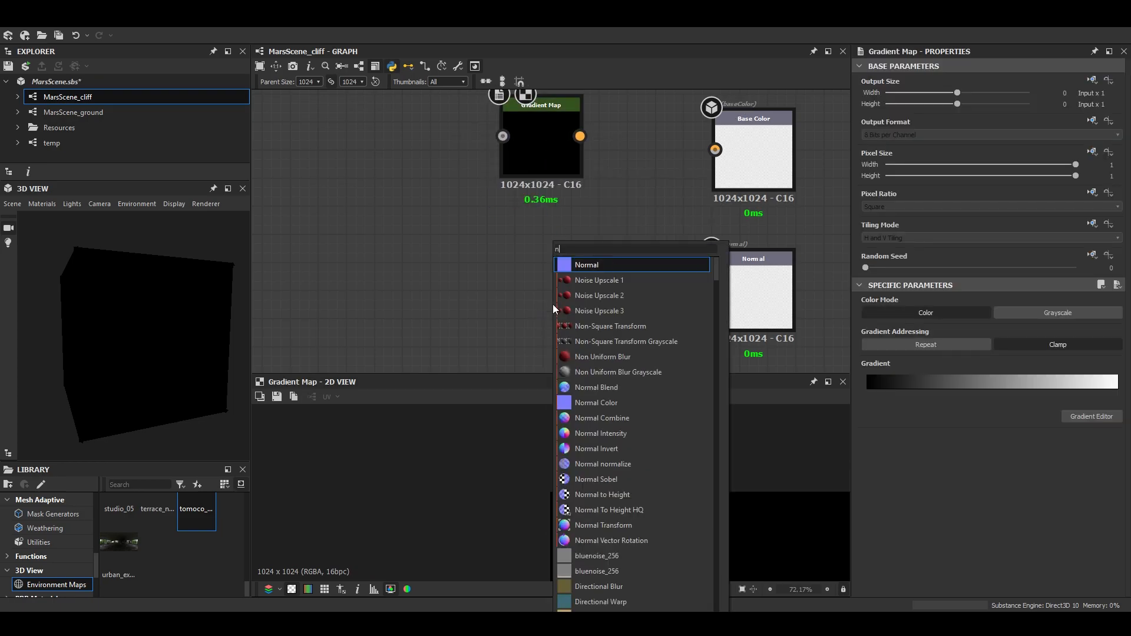
key("Return")
left_click_drag(553, 304, 539, 298)
scroll(703, 298, "down", 3)
middle_click_drag(703, 298, 698, 186)
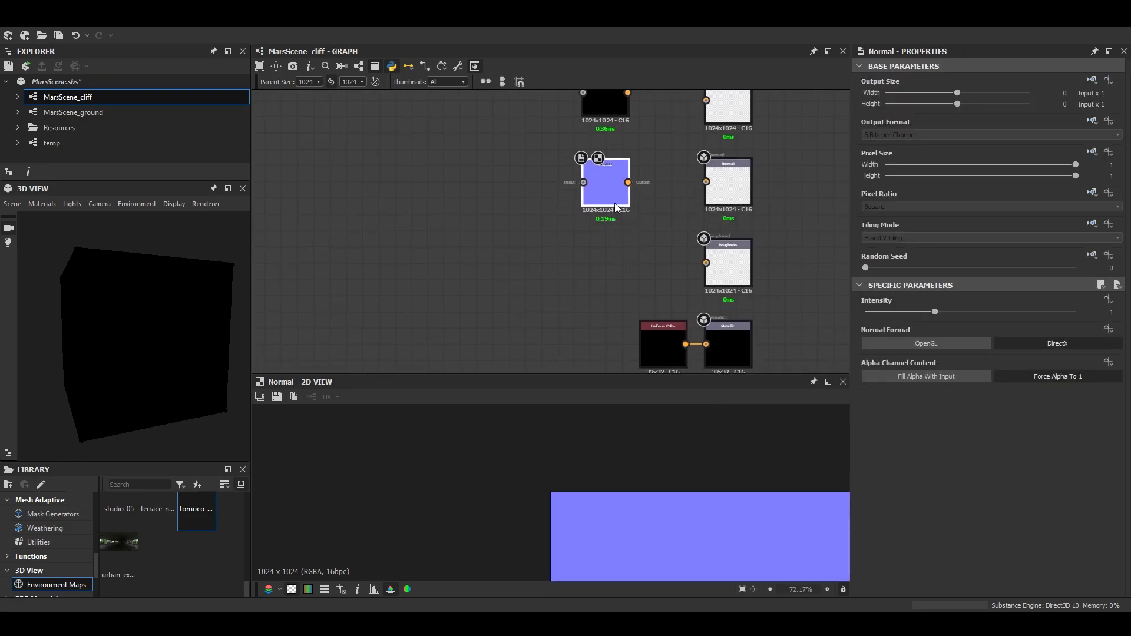
Inspect the Uniform Color node that feeds the Metallic output
middle_click_drag(644, 335, 626, 251)
scroll(636, 255, "up", 5)
double_click(663, 266)
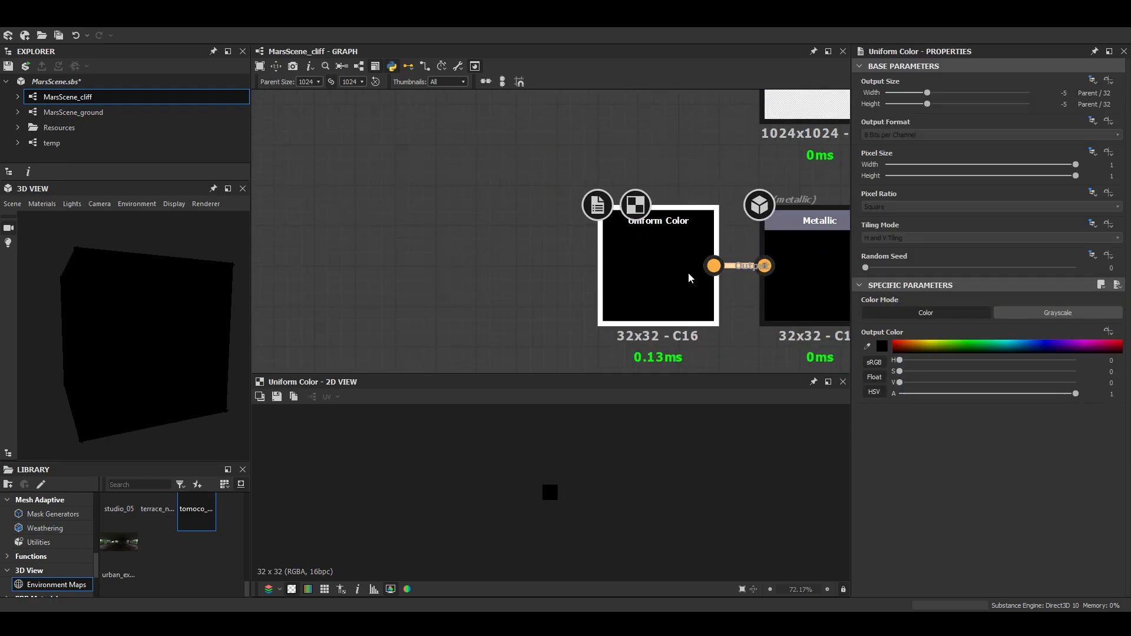
Add an Auto Levels node and connect it to the Height output
scroll(578, 286, "down", 4)
scroll(578, 284, "up", 2)
scroll(584, 222, "down", 3)
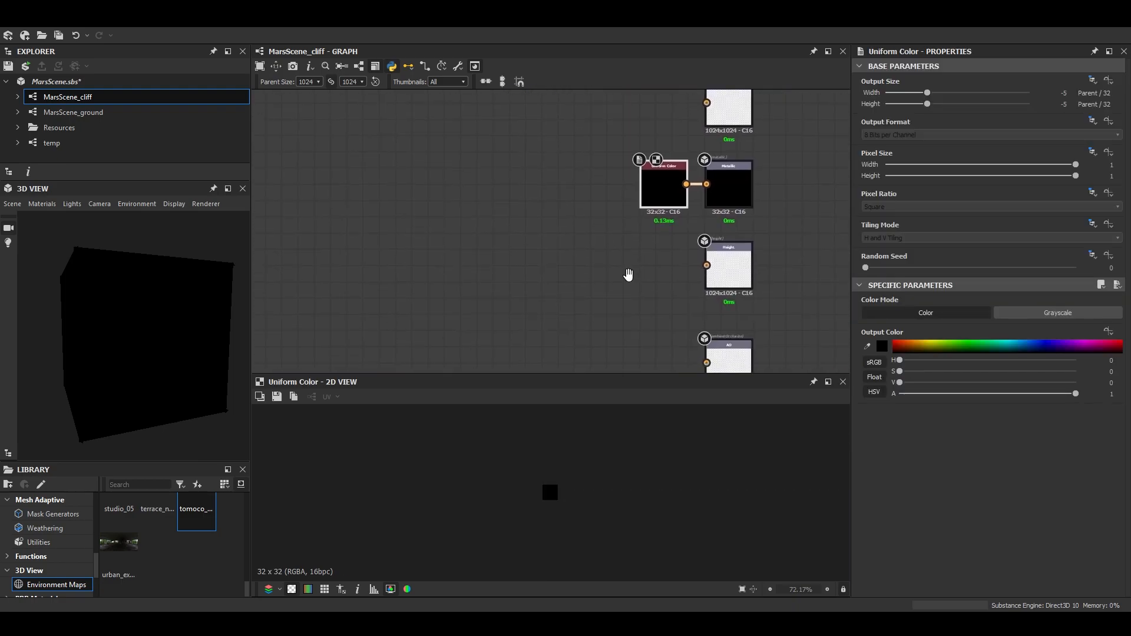
key("space")
type("au")
key("Return")
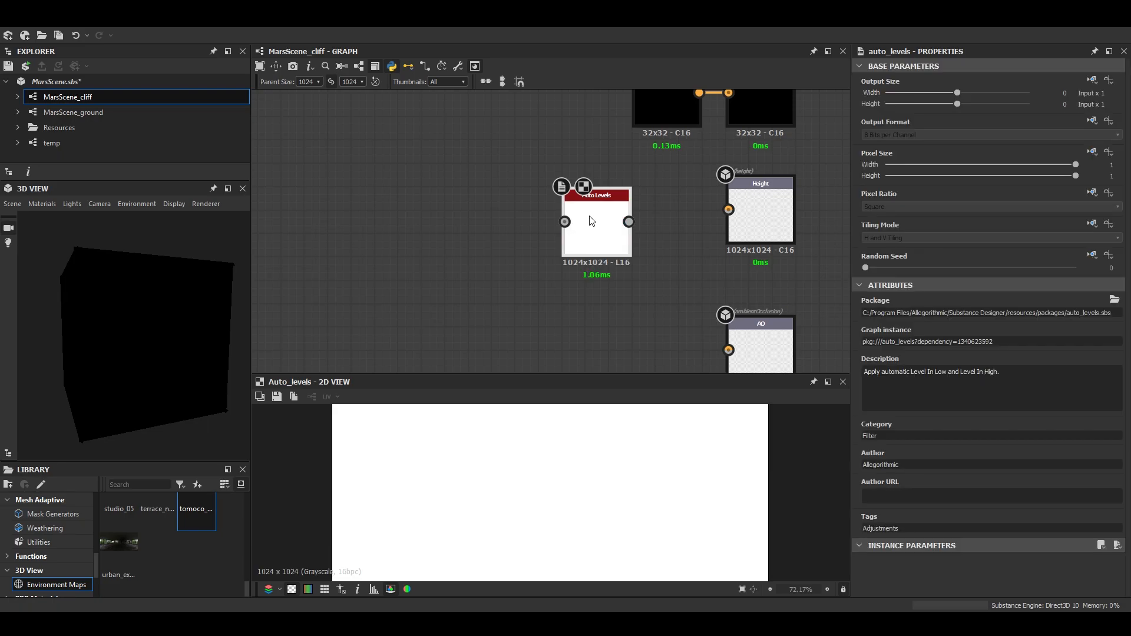
left_click_drag(647, 211, 648, 221)
Add an HBAO ambient occlusion node and connect it to the AO output
middle_click_drag(658, 251, 668, 148)
key("space")
type("hb")
key("Return")
left_click_drag(646, 248, 740, 246)
Connect the Gradient Map and Normal nodes to the Base Color and Normal outputs
scroll(1048, 514, "down", 3)
scroll(453, 227, "down", 6)
middle_click_drag(434, 229, 613, 268)
scroll(666, 120, "up", 4)
left_click_drag(689, 129, 764, 137)
scroll(617, 198, "down", 3)
middle_click_drag(622, 246, 635, 206)
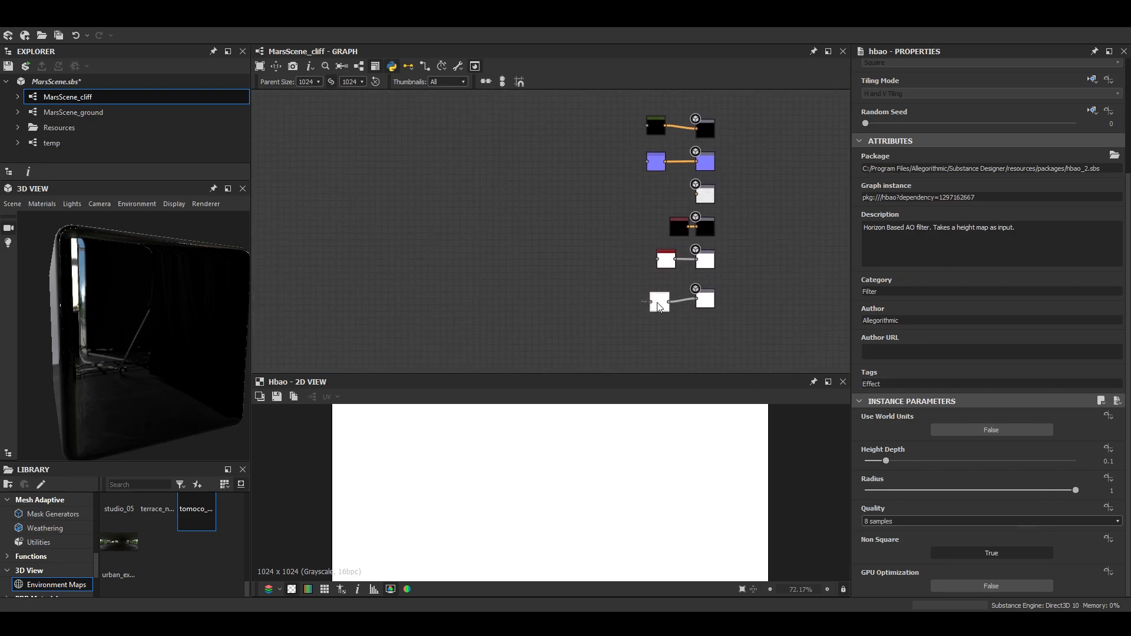
Set the Normal node's intensity to 20
scroll(660, 177, "up", 4)
double_click(655, 153)
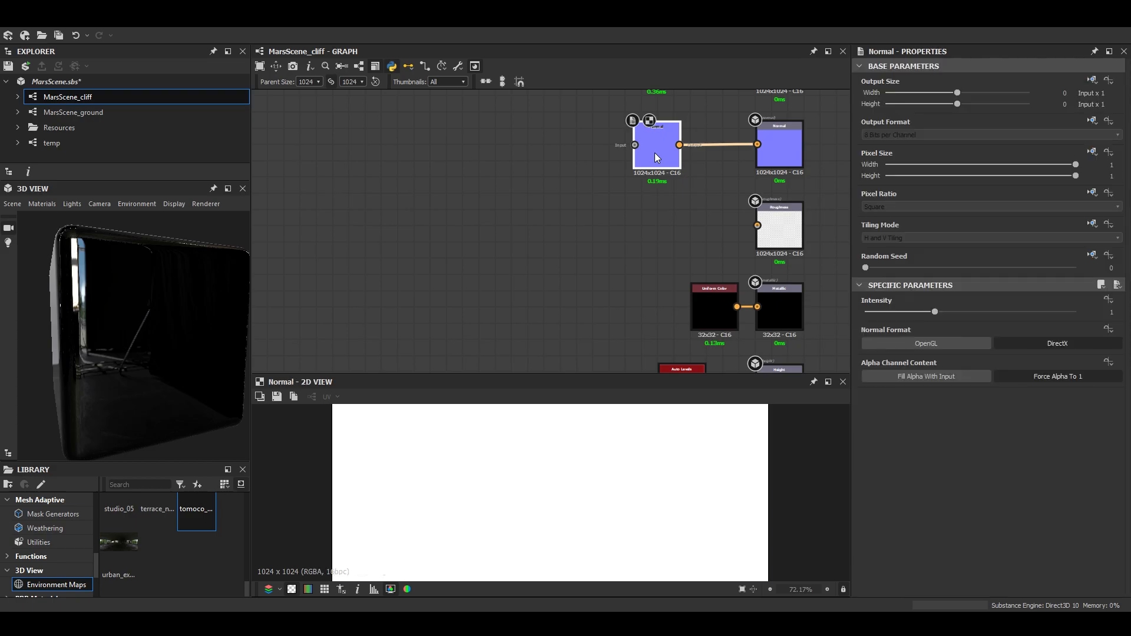
left_click(1099, 311)
type("20")
key("Return")
left_click(616, 268)
Add a Perlin Noise node in the empty graph area before the outputs and set its Scale to 6
scroll(633, 229, "down", 1)
middle_click_drag(633, 229, 738, 225)
scroll(628, 282, "down", 6)
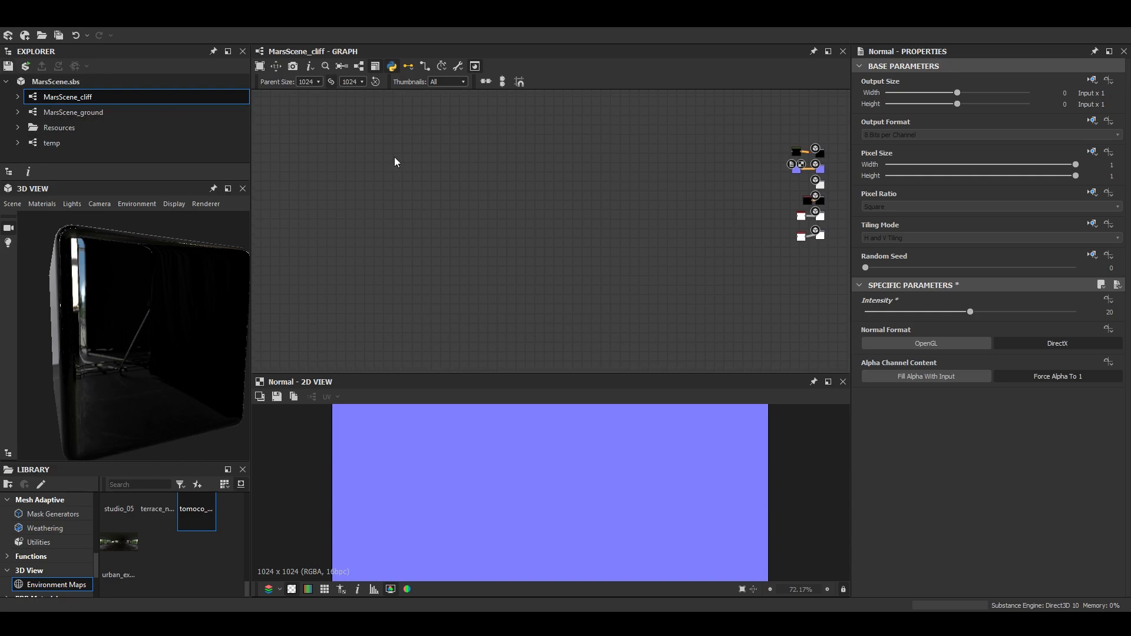
key("space")
type("perlin")
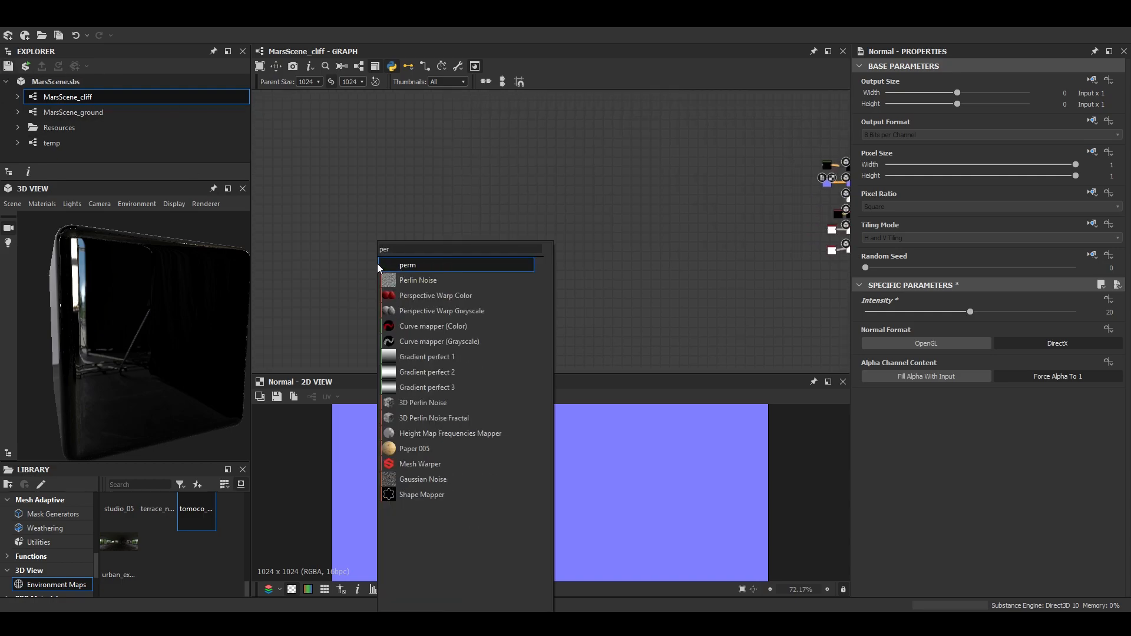
key("Return")
scroll(895, 482, "down", 1)
left_click_drag(968, 525, 882, 536)
scroll(591, 514, "down", 3)
scroll(591, 513, "down", 2)
scroll(366, 232, "up", 5)
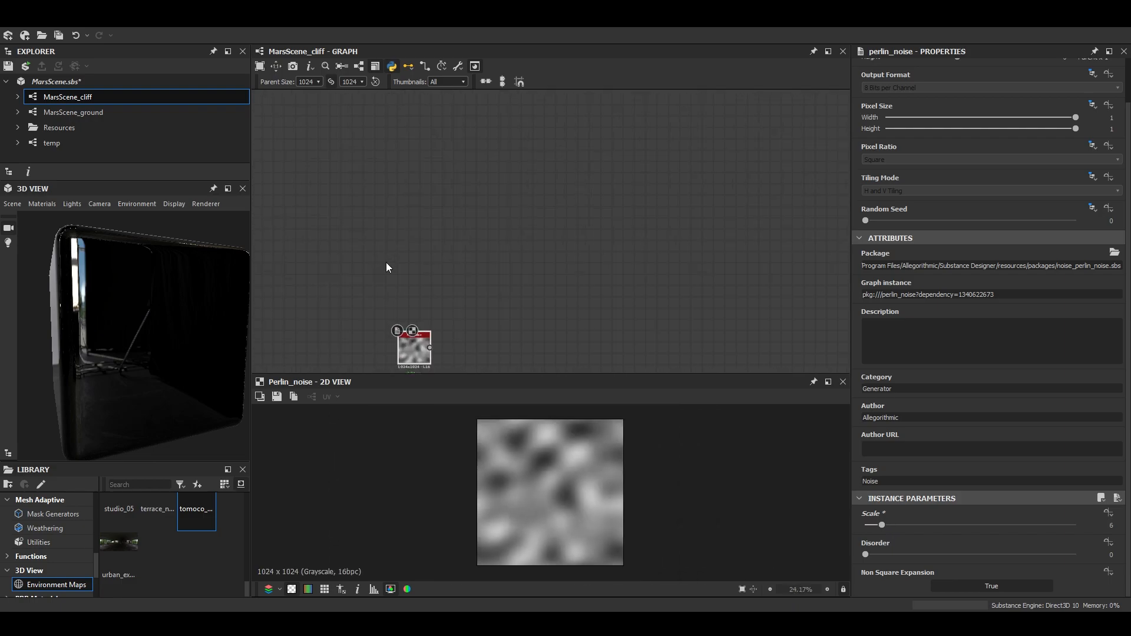
Add a Tile Sampler node to the graph beside the Perlin Noise node
key("space")
key("Escape")
key("space")
type("tile")
key("Down")
key("Down")
key("Down")
key("Down")
key("Down")
key("Down")
key("Down")
key("Down")
key("Return")
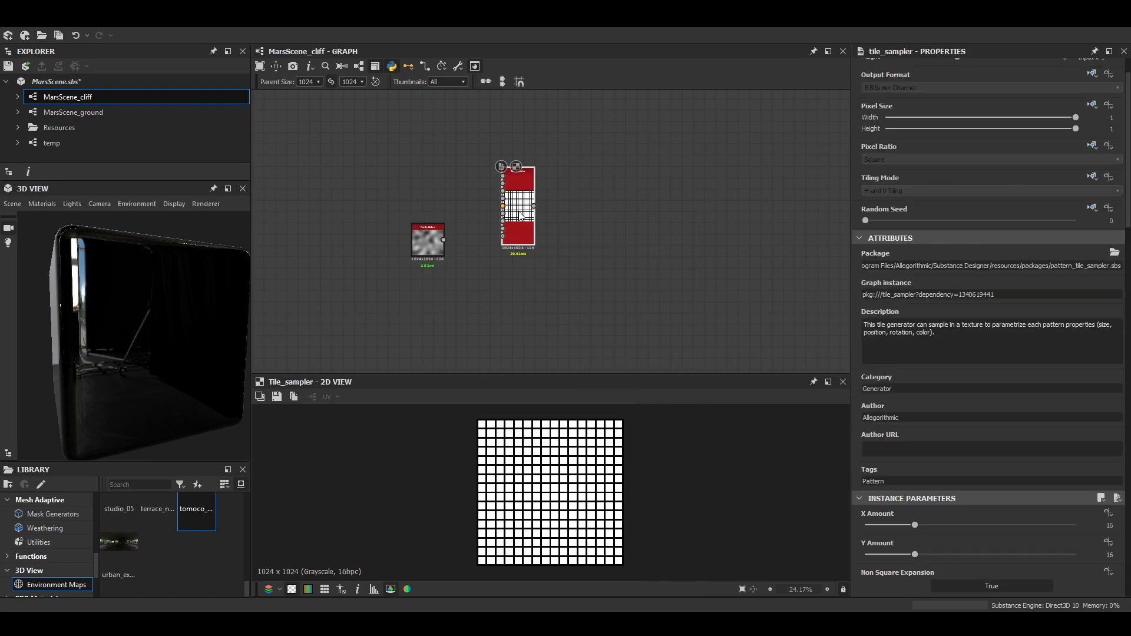
Connect the Perlin Noise to the Tile Sampler's Scale Map and Color Map inputs, spacing the two nodes apart
scroll(518, 214, "up", 3)
left_click_drag(539, 257, 539, 279)
scroll(487, 224, "up", 1)
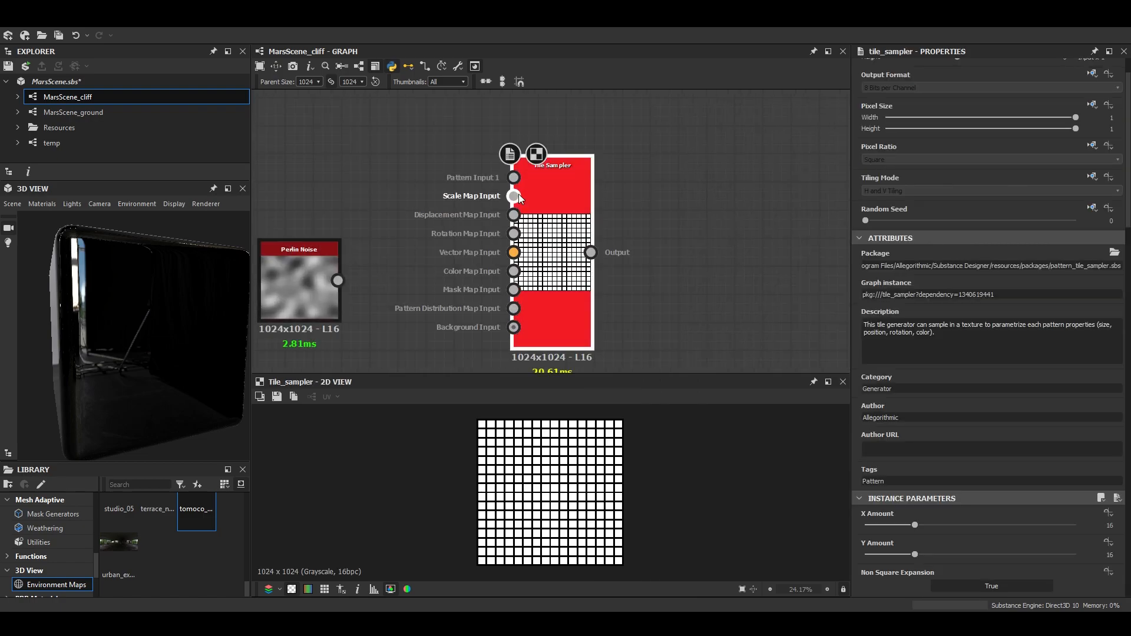
left_click_drag(437, 234, 338, 280)
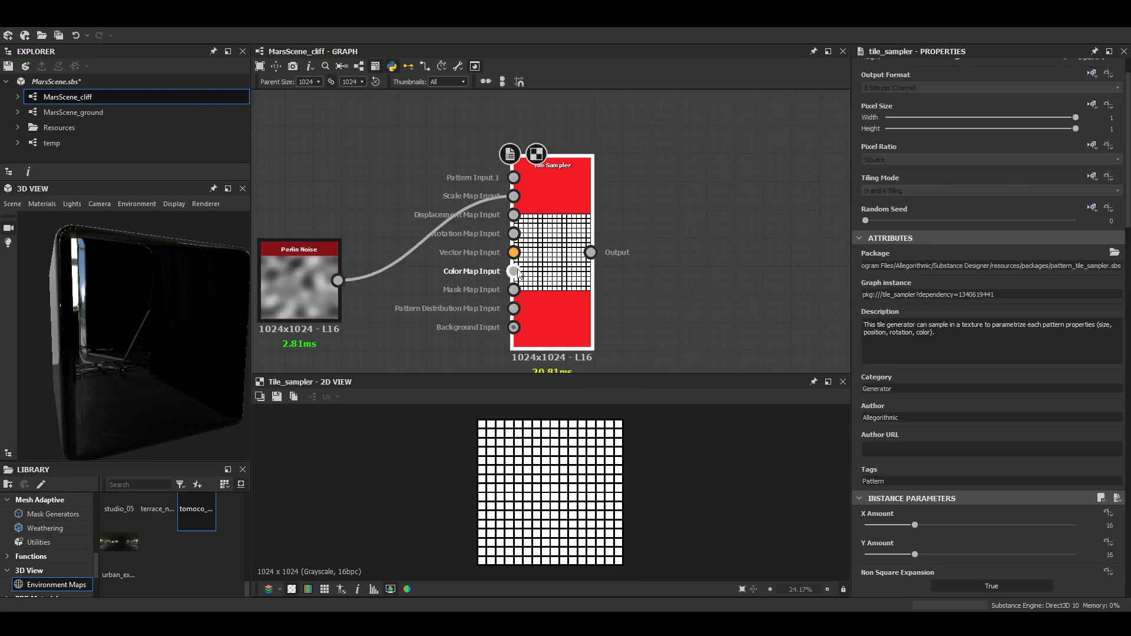
left_click_drag(549, 289, 606, 288)
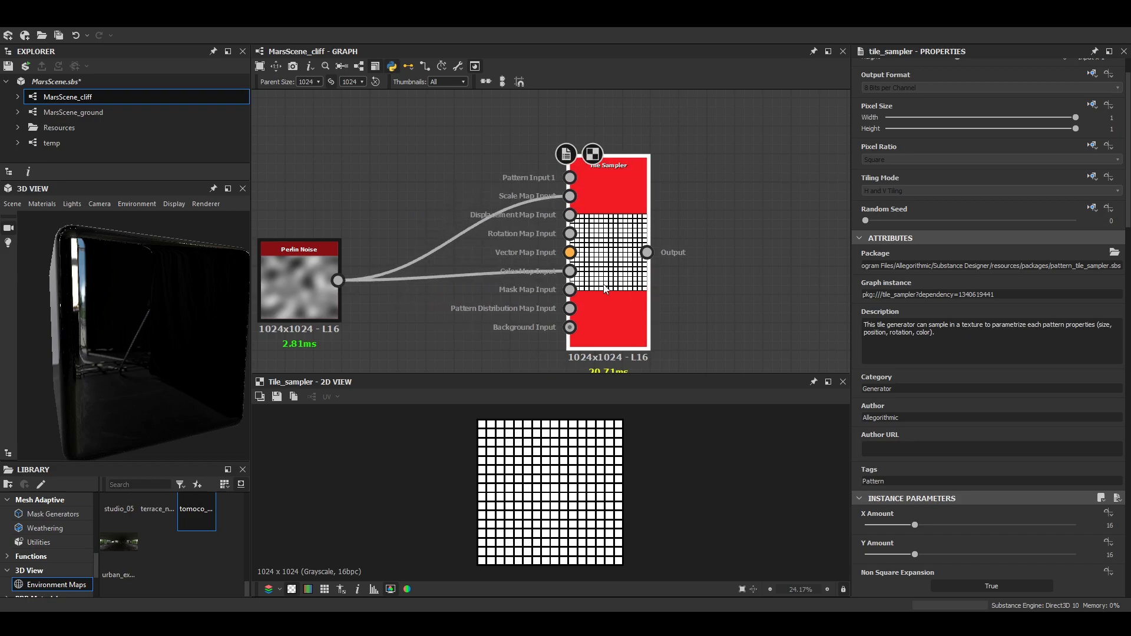
Set the Tile Sampler's X Amount to 6 and its pattern to Paraboloid
scroll(1101, 423, "down", 3)
double_click(1101, 419)
type("6")
key("Tab")
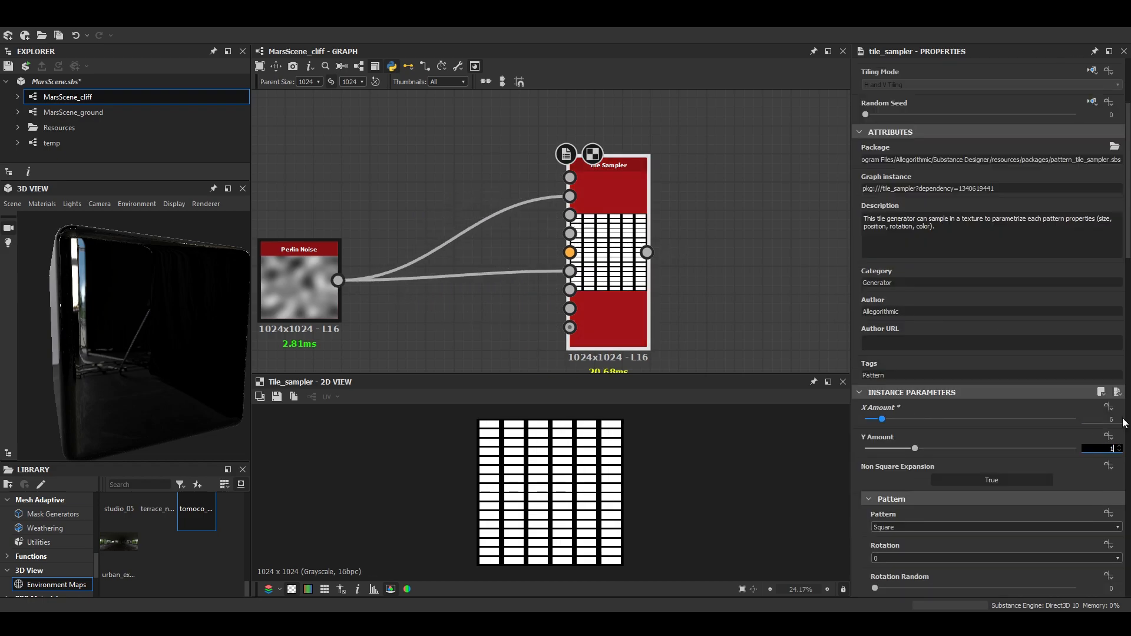
left_click(913, 527)
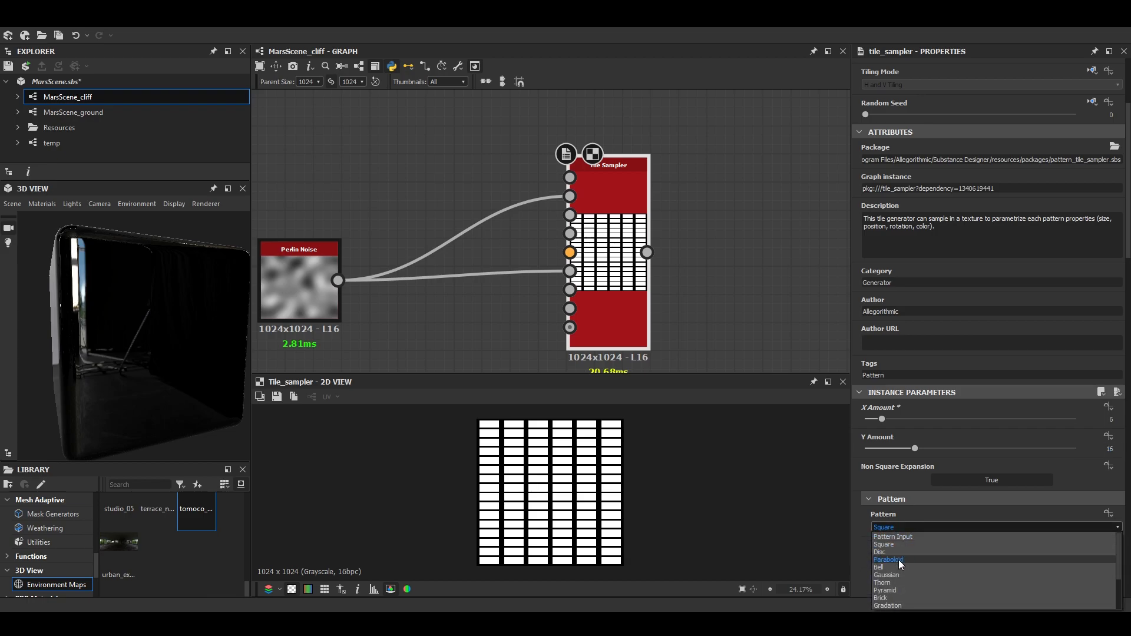
left_click(899, 560)
scroll(521, 176, "down", 3)
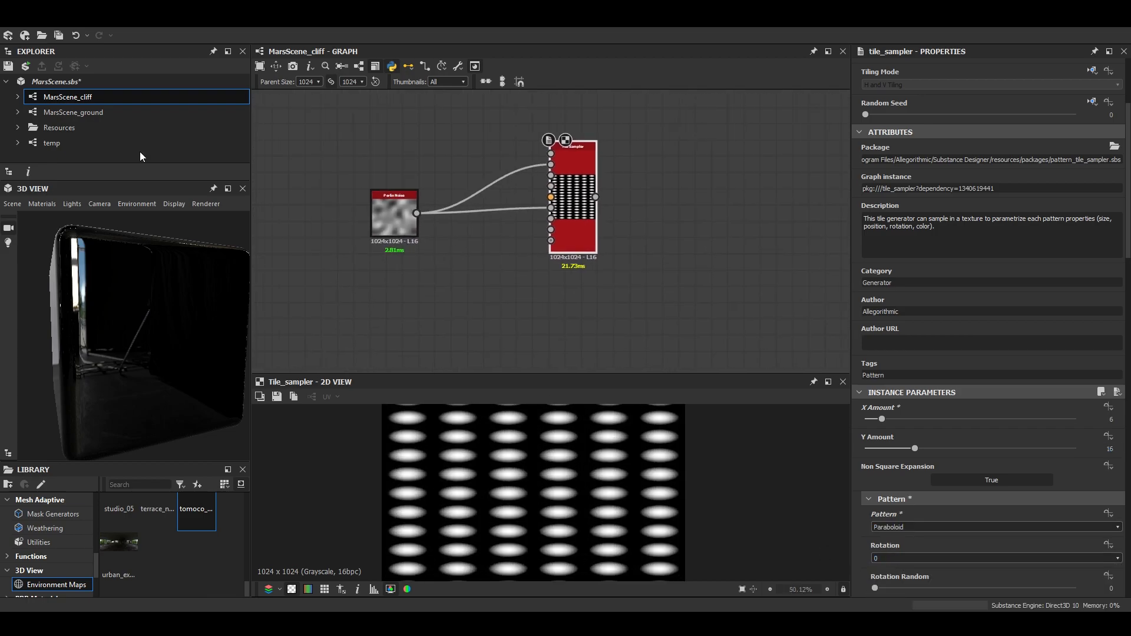
Set the Tile Sampler's Scale to 8 and its Scale Random to 0.02
scroll(864, 507, "down", 5)
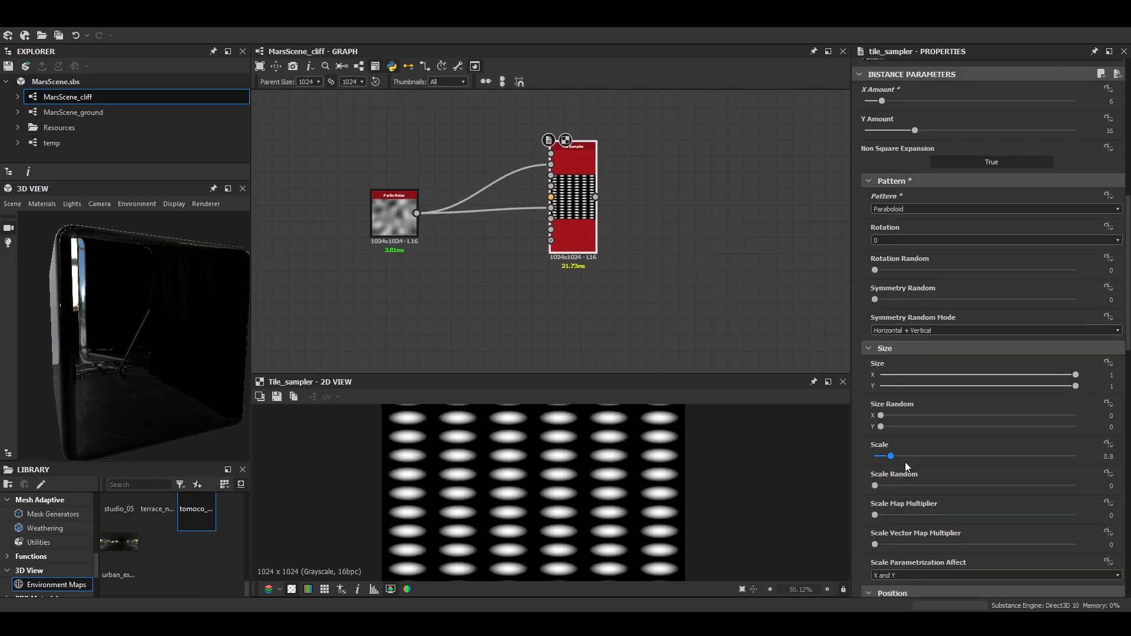
type("9")
key("Return")
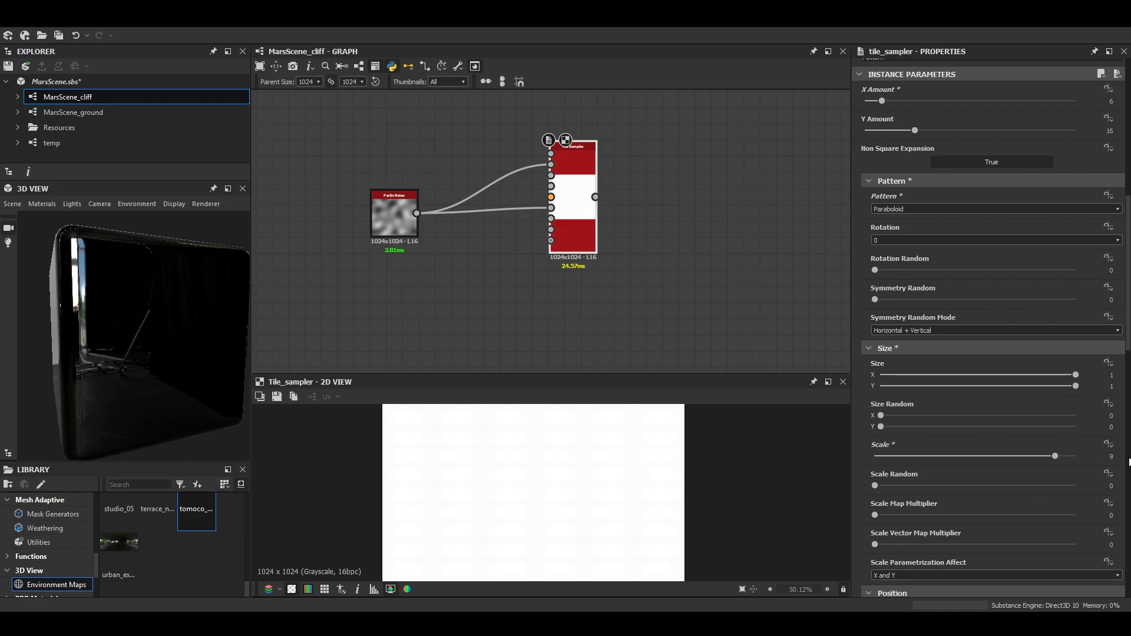
scroll(500, 459, "down", 1)
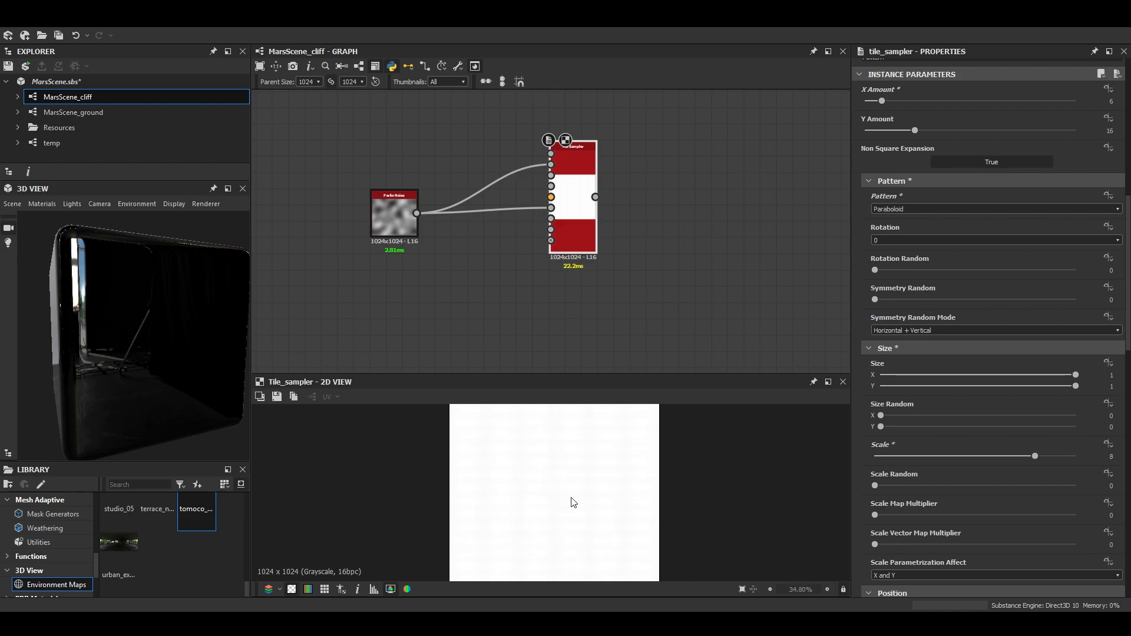
scroll(571, 475, "up", 2)
scroll(865, 447, "down", 2)
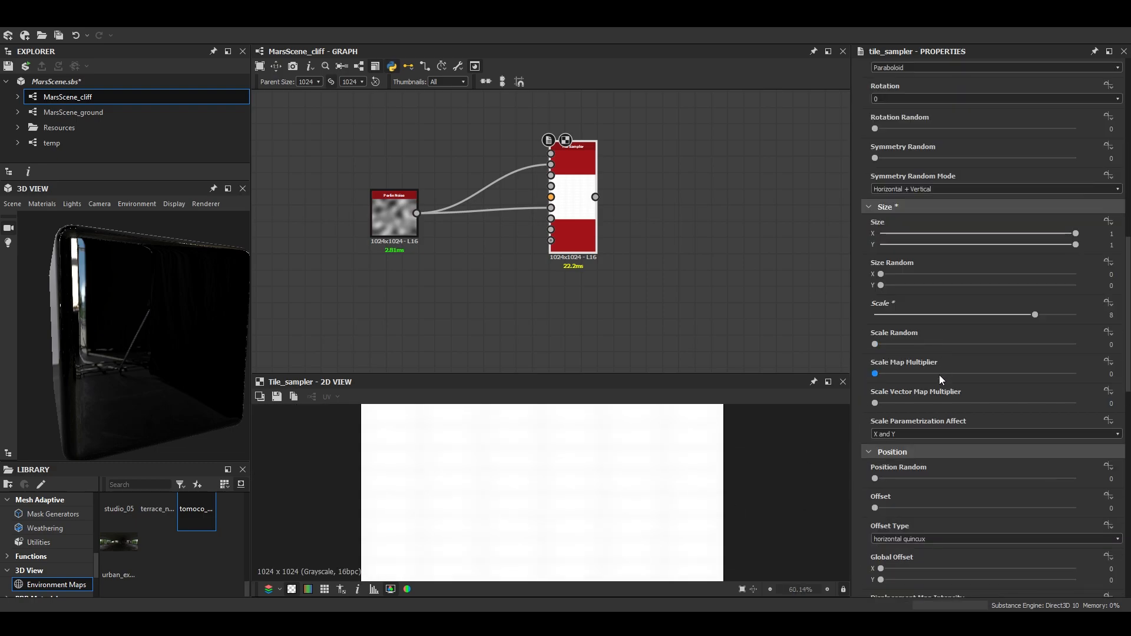
left_click_drag(881, 347, 966, 346)
Add a Blend node fed by the Tile Sampler and set its blending mode to Max (Lighten)
scroll(582, 264, "down", 2)
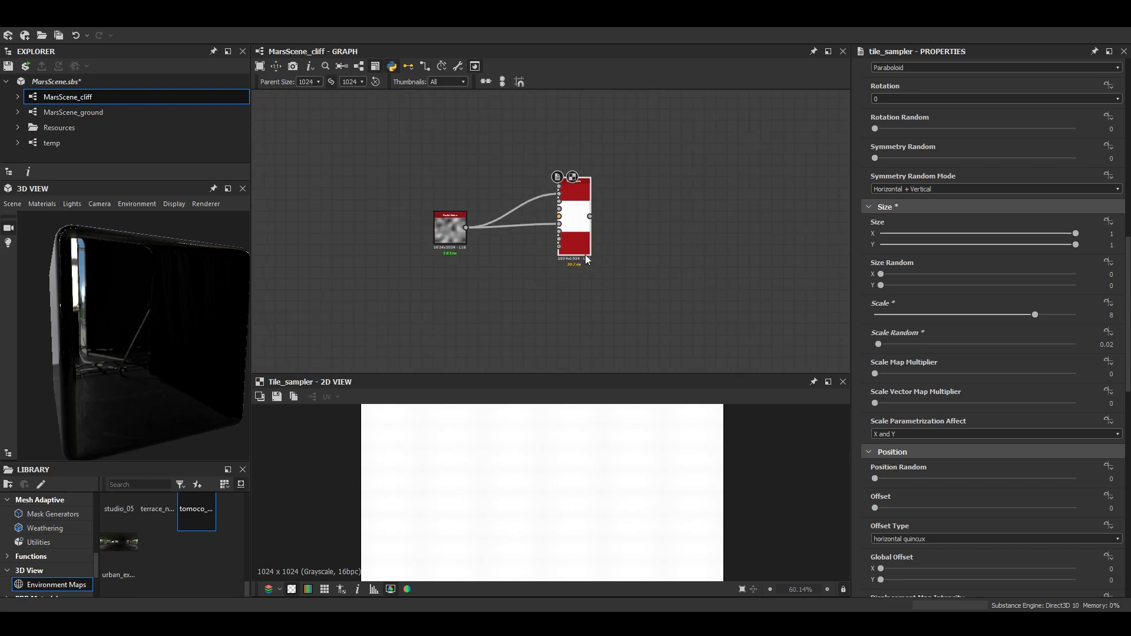
left_click_drag(701, 237, 533, 252)
scroll(533, 252, "down", 2)
key("space")
left_click(462, 284)
scroll(330, 261, "up", 3)
middle_click_drag(277, 260, 386, 265)
left_click_drag(393, 263, 640, 266)
left_click(894, 342)
left_click(872, 383)
Connect the Blend output to the Gradient Map and Normal nodes
scroll(641, 266, "down", 2)
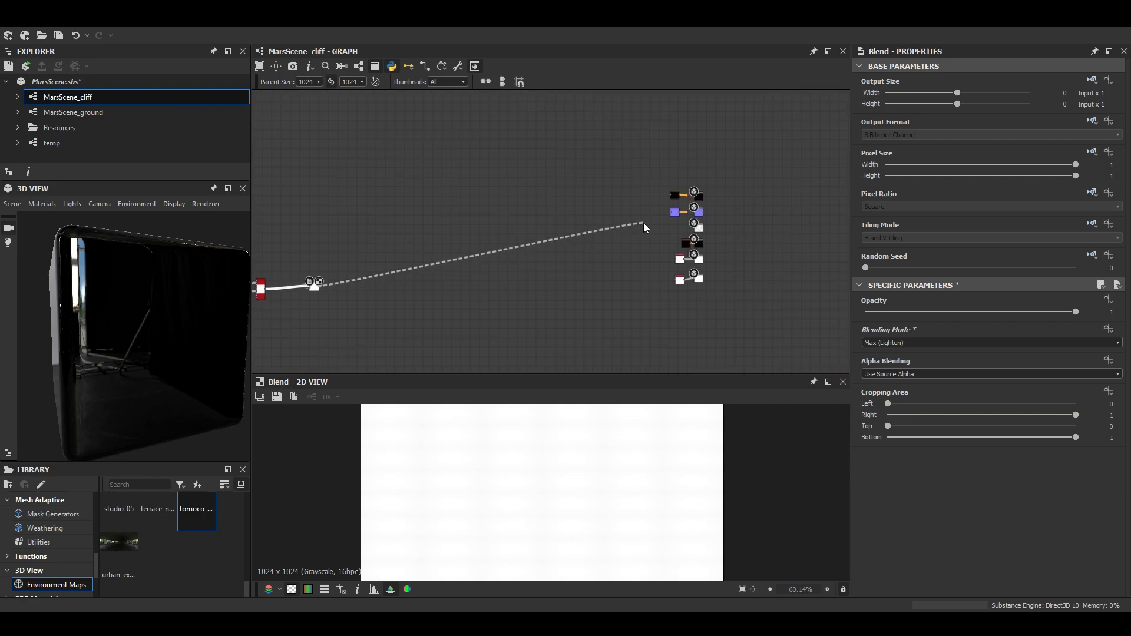
scroll(320, 285, "up", 4)
left_click_drag(318, 286, 617, 210)
middle_click_drag(613, 250, 331, 291)
left_click_drag(618, 210, 777, 166)
scroll(670, 265, "down", 3)
scroll(305, 298, "up", 3)
middle_click_drag(314, 302, 433, 251)
Connect the Blend output to the Auto Levels and HBAO nodes
left_click_drag(592, 245, 656, 240)
scroll(624, 243, "down", 3)
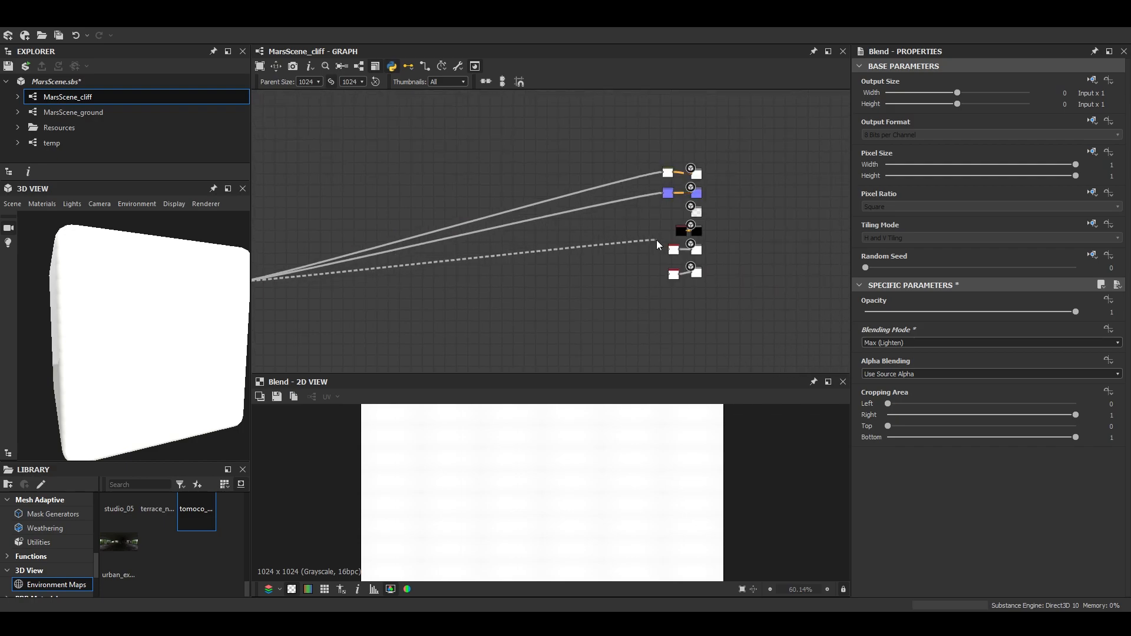
middle_click_drag(369, 272, 490, 264)
scroll(364, 273, "up", 3)
left_click_drag(365, 274, 395, 288)
middle_click_drag(670, 277, 349, 288)
left_click_drag(395, 288, 789, 272)
scroll(710, 245, "down", 3)
Set the Tile Sampler's Scale Random to 0.23 and its Scale Map Multiplier to 0.5
scroll(336, 264, "up", 4)
middle_click_drag(336, 264, 484, 268)
scroll(489, 267, "up", 2)
left_click(496, 268)
scroll(948, 443, "down", 10)
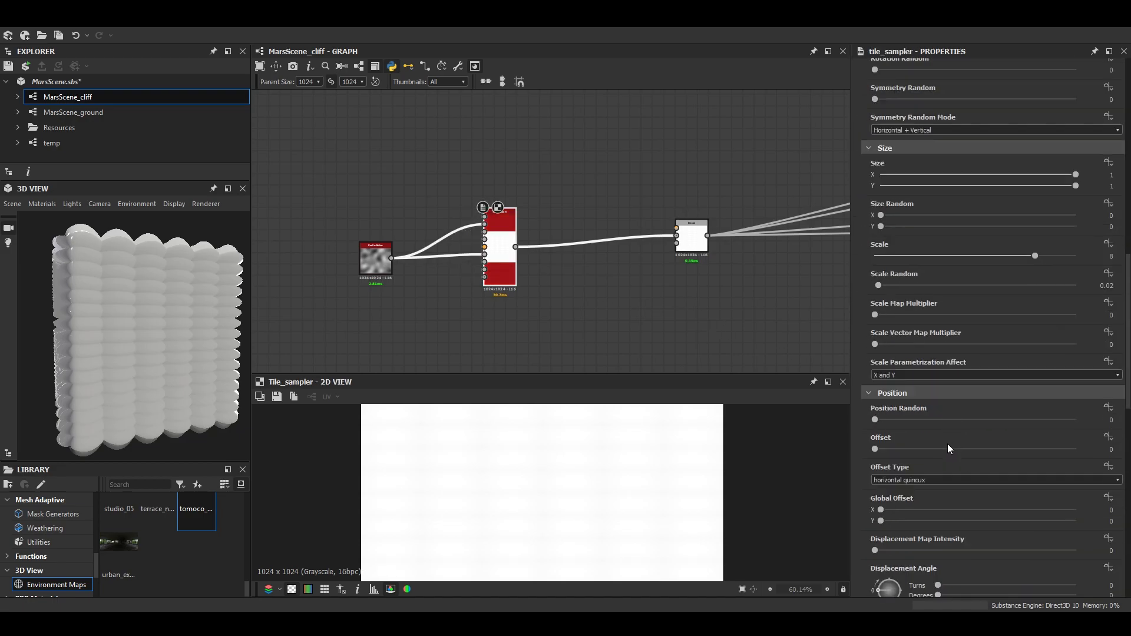
left_click_drag(883, 247, 913, 249)
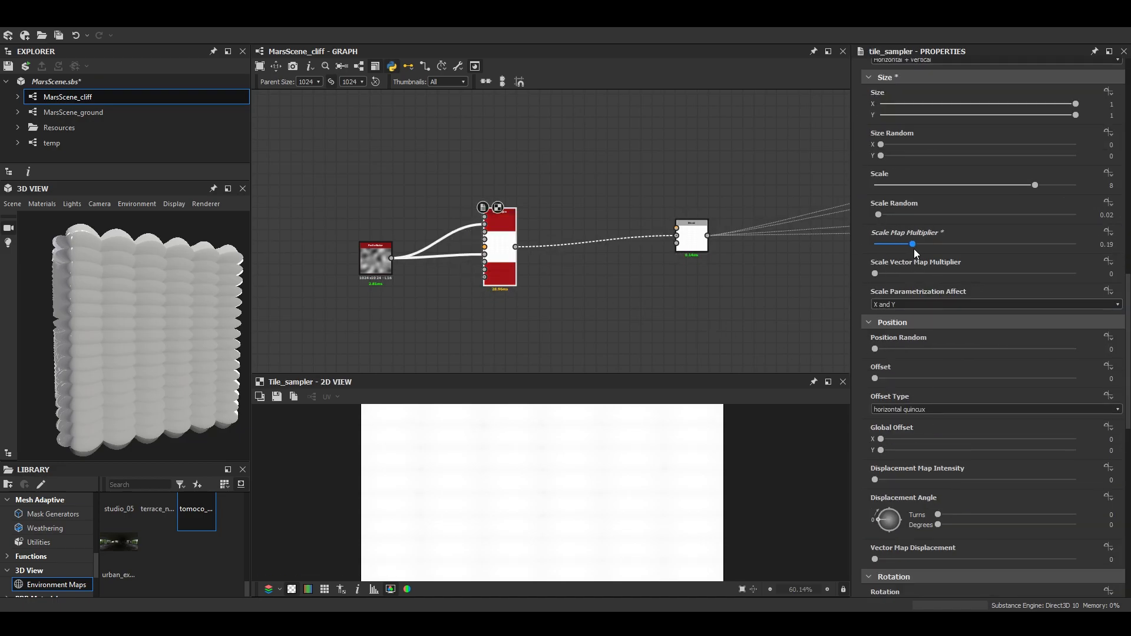
left_click_drag(990, 257, 1031, 252)
left_click_drag(84, 333, 182, 314)
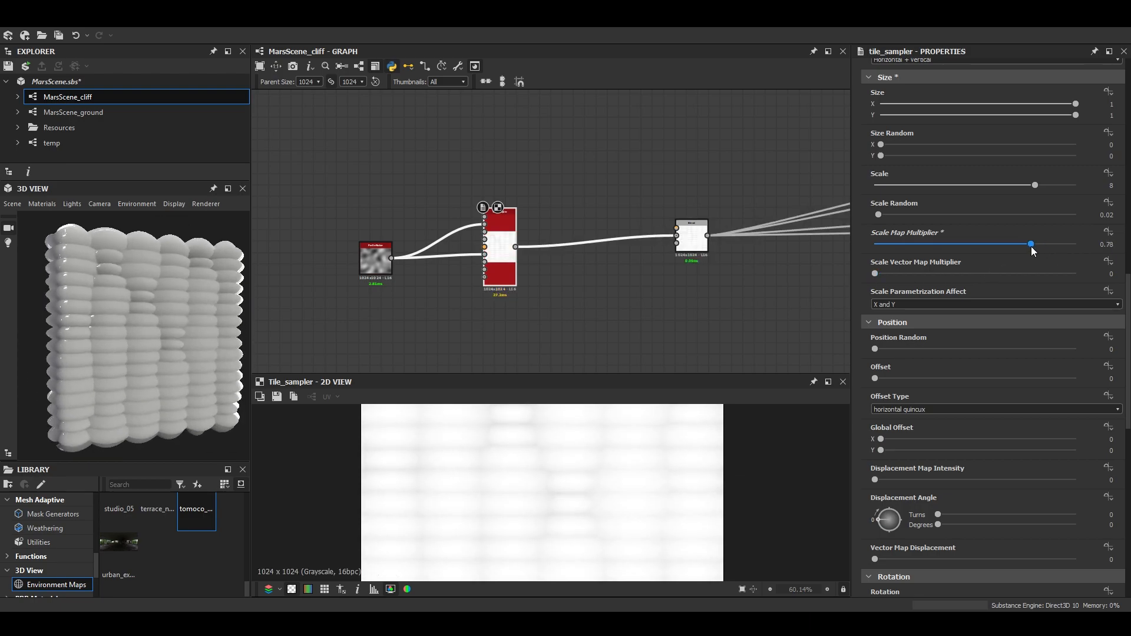
left_click_drag(1076, 244, 1005, 244)
left_click_drag(878, 215, 921, 235)
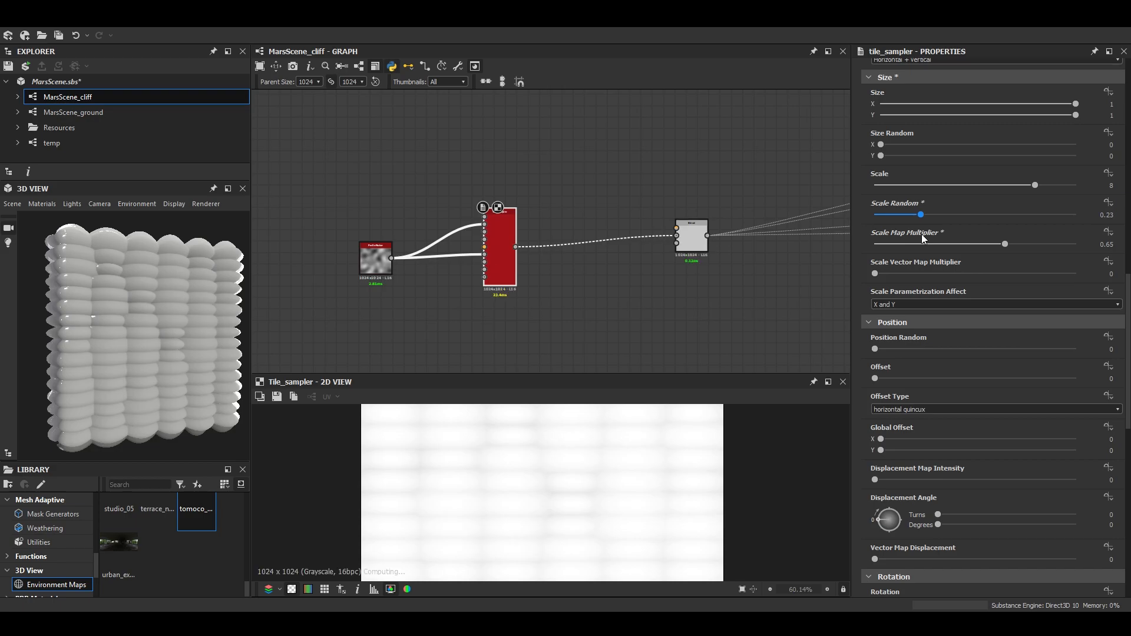
type("0.5")
key("Return")
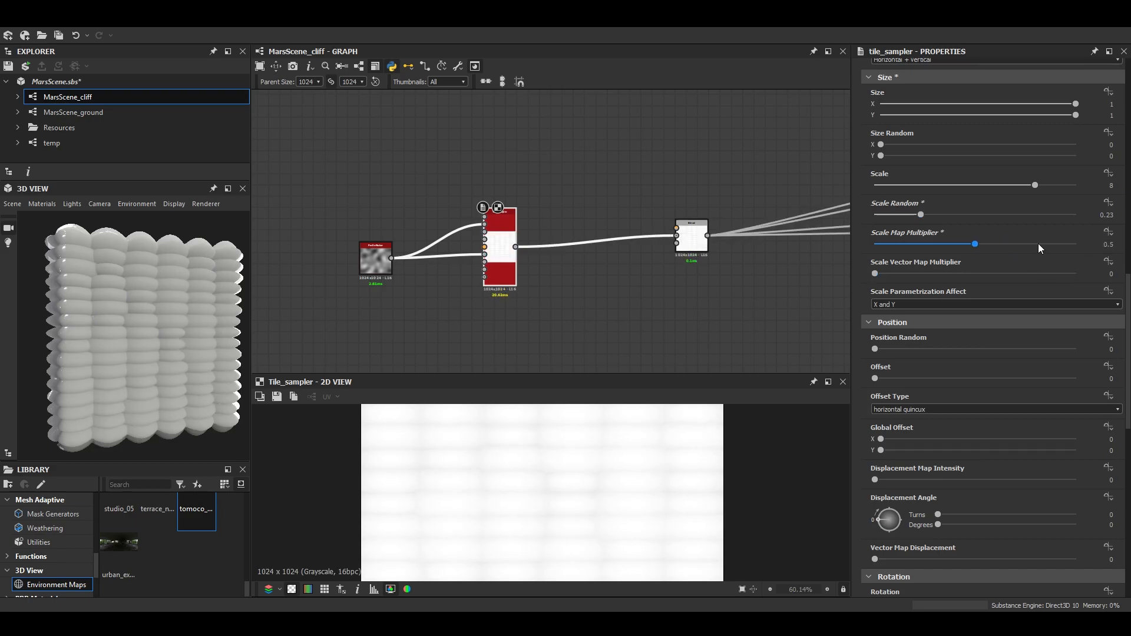
Set the Tile Sampler's Scale Vector Map Multiplier to 0.77 and switch the 3D preview mesh to a cylinder
left_click_drag(876, 274, 985, 274)
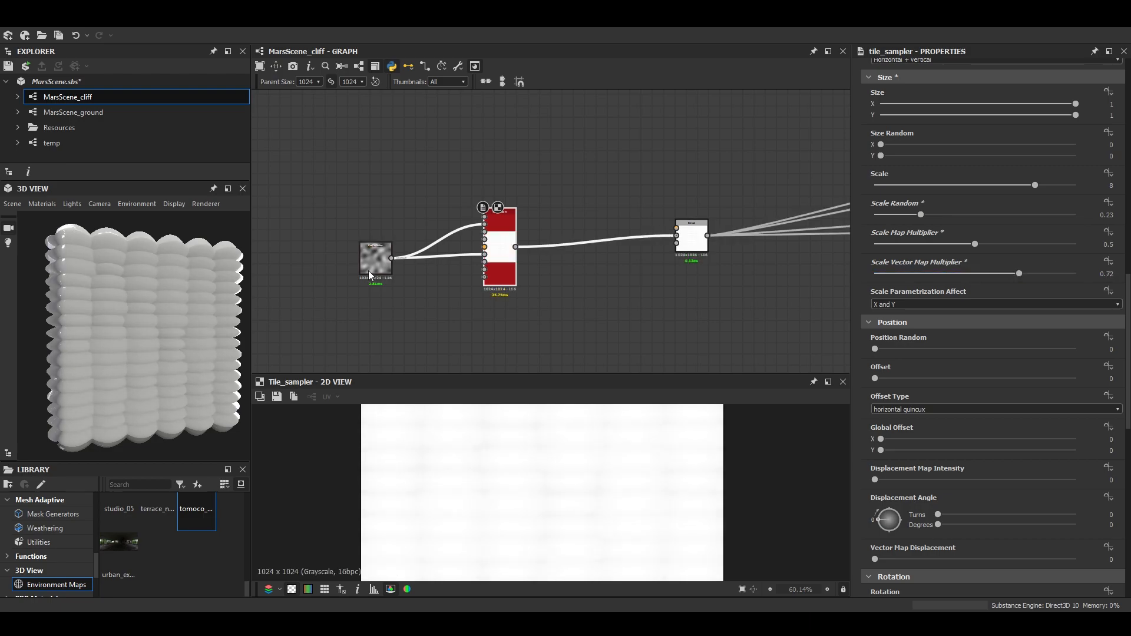
left_click(12, 204)
left_click(35, 362)
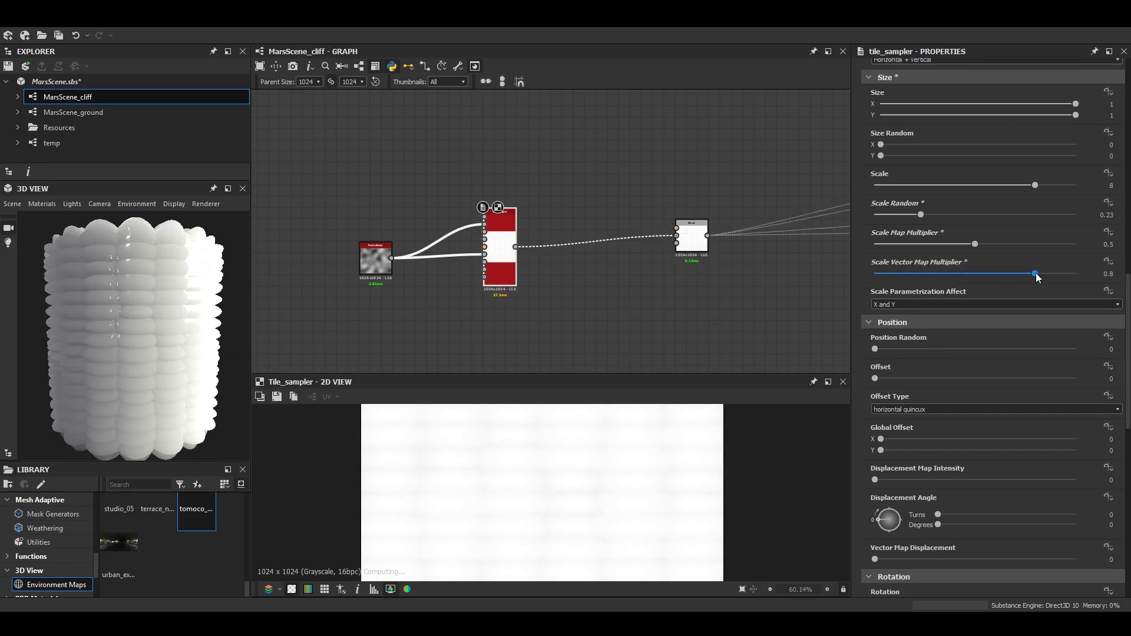
Set the Tile Sampler's Position Random to 10 and inspect the shapes on the preview cylinder
scroll(903, 251, "down", 3)
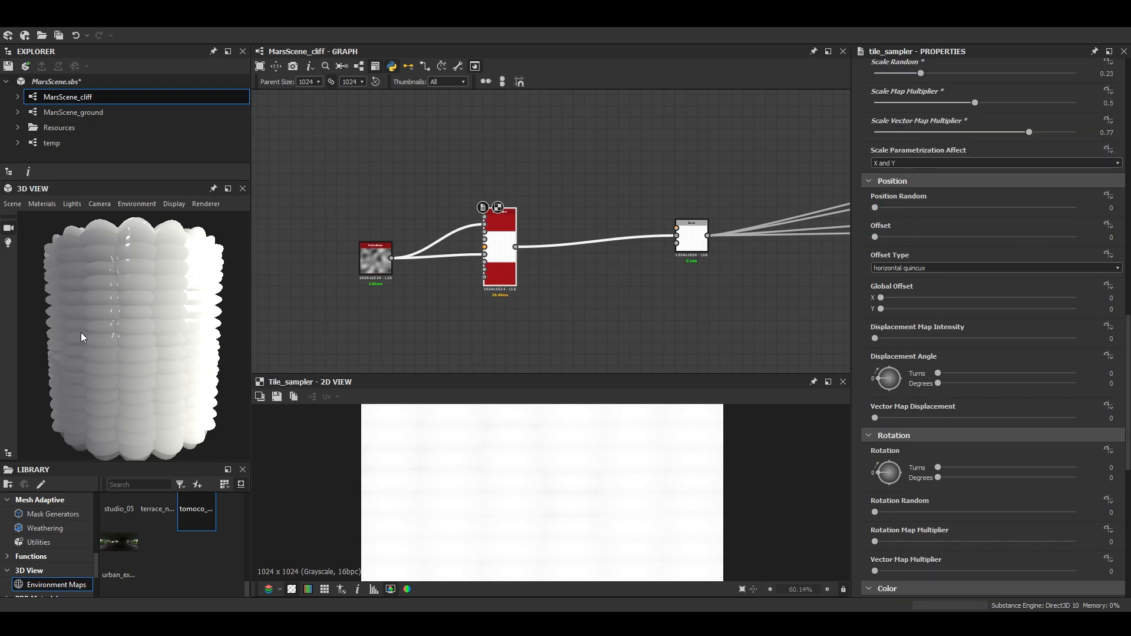
left_click_drag(84, 334, 116, 349)
left_click_drag(929, 210, 1084, 211)
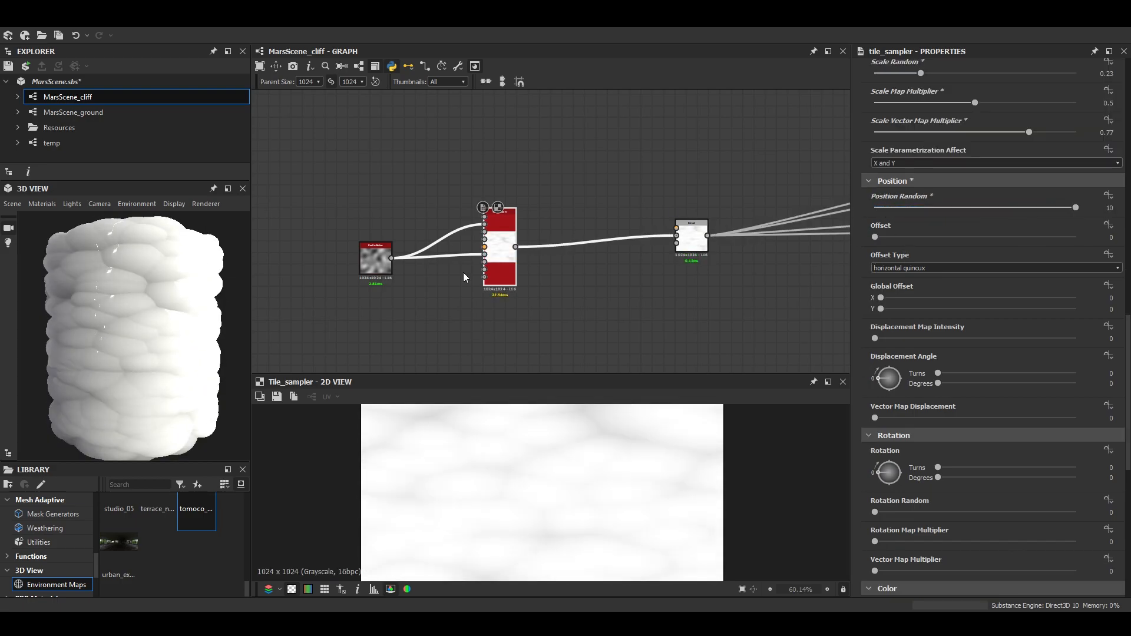
left_click_drag(52, 323, 95, 318)
Insert an HSL node between the Gradient Map and the Base Color output and set its Lightness to 0.42
scroll(96, 318, "down", 3)
scroll(494, 267, "down", 7)
scroll(812, 195, "up", 7)
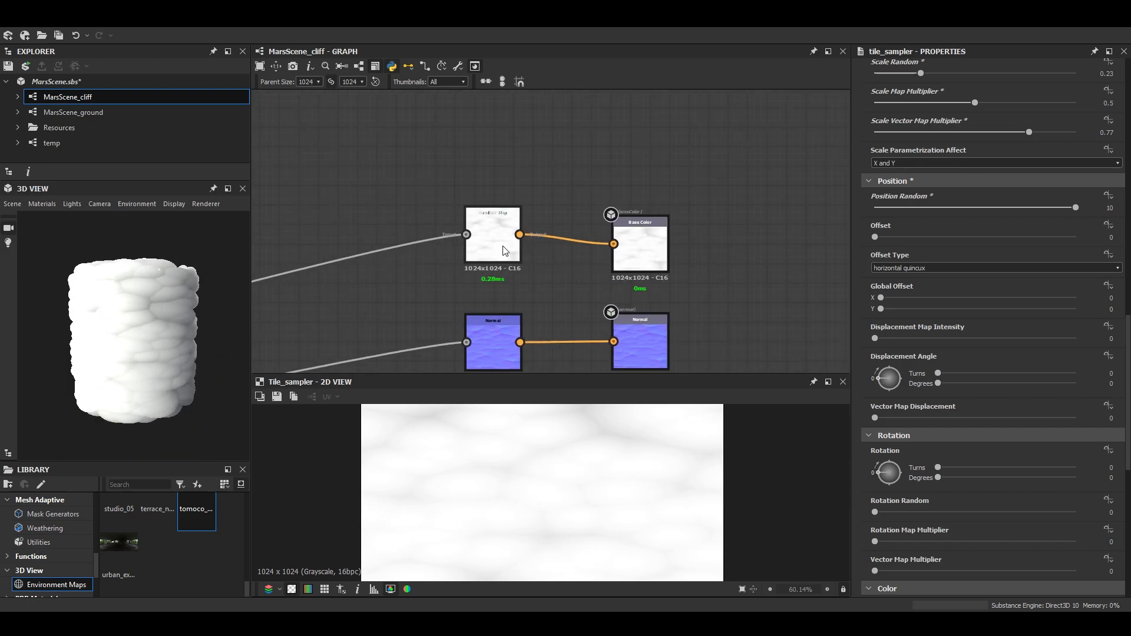
double_click(496, 247)
left_click_drag(491, 250, 461, 260)
middle_click_drag(461, 261, 616, 210)
left_click_drag(616, 205, 542, 208)
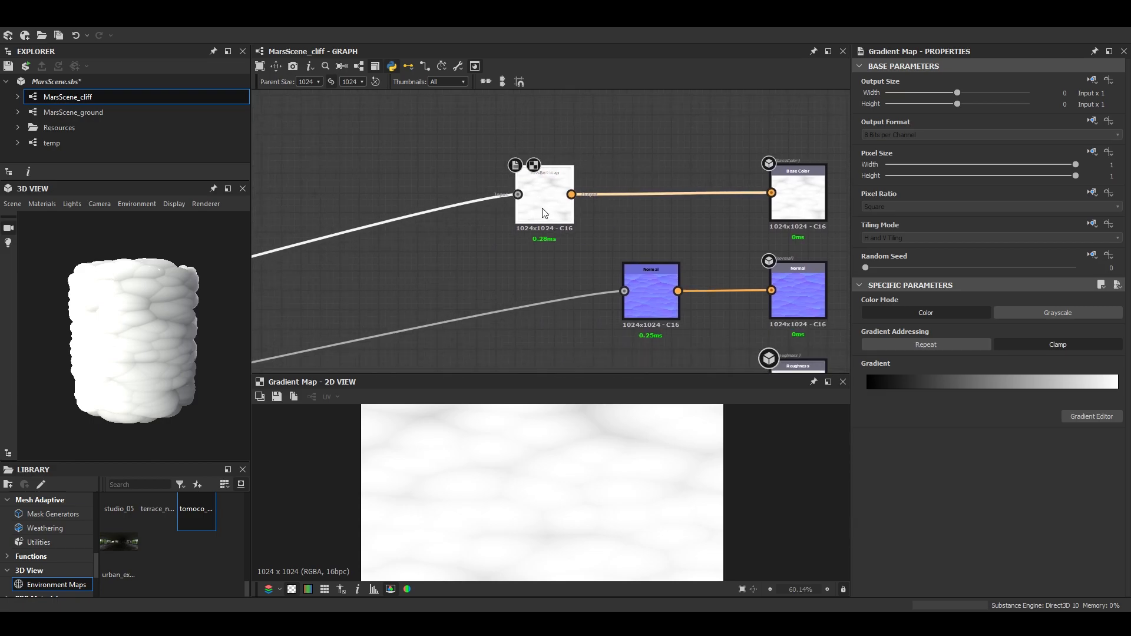
key("space")
type("hsl")
key("Return")
left_click_drag(964, 371, 954, 373)
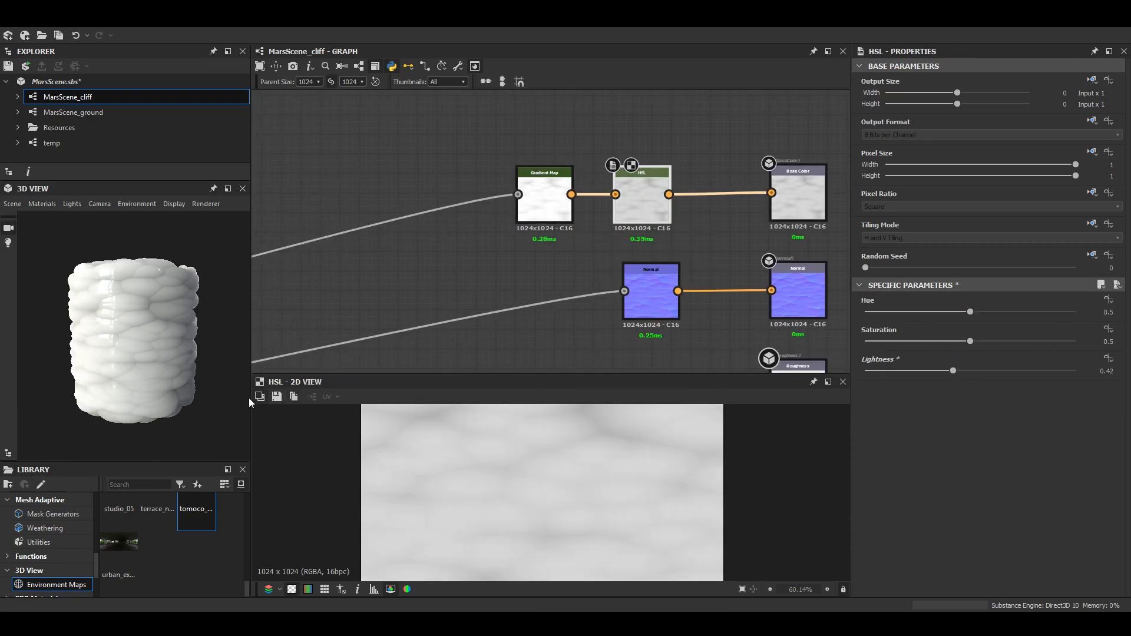
Connect the Blend output to the Roughness output
scroll(513, 188, "down", 5)
middle_click_drag(457, 210, 526, 151)
scroll(607, 215, "up", 3)
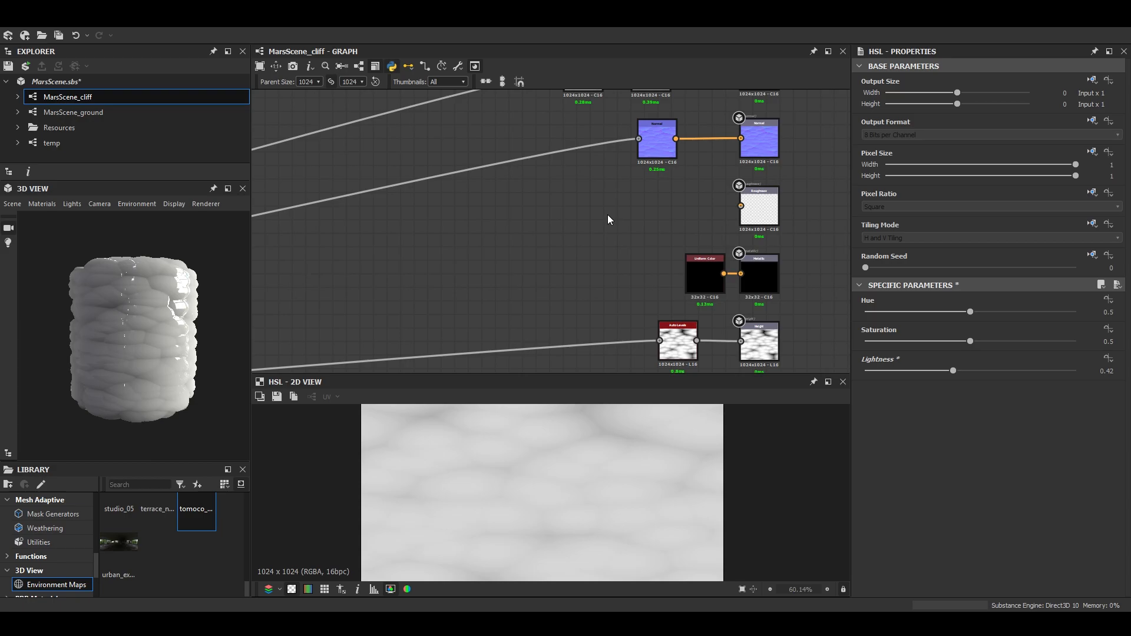
scroll(608, 215, "down", 8)
scroll(366, 248, "up", 5)
scroll(580, 209, "down", 5)
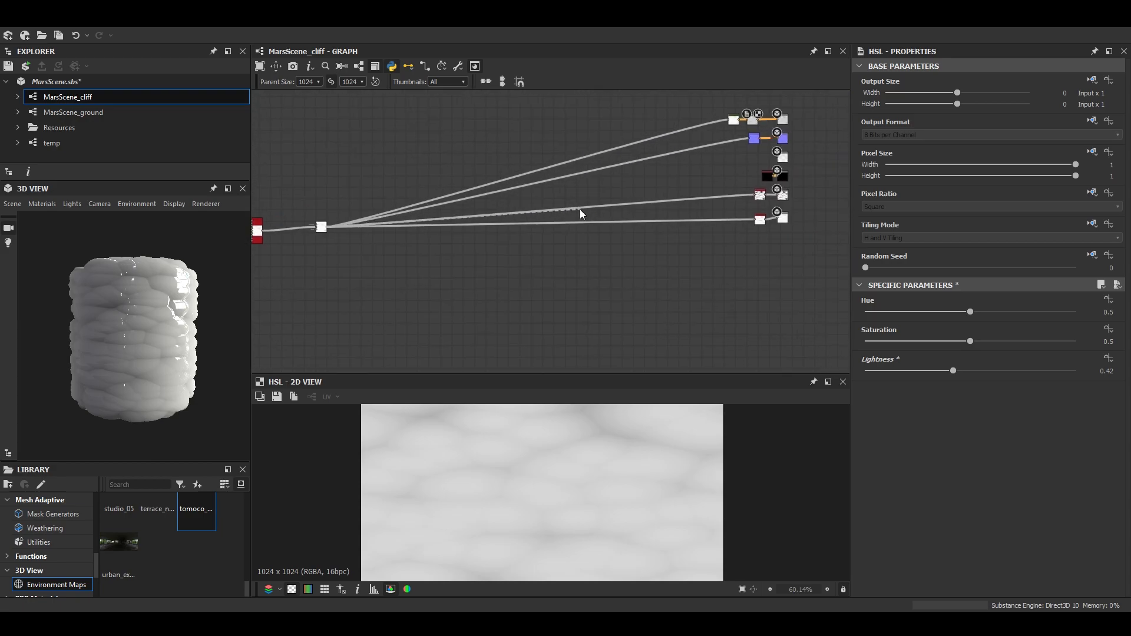
scroll(507, 153, "down", 3)
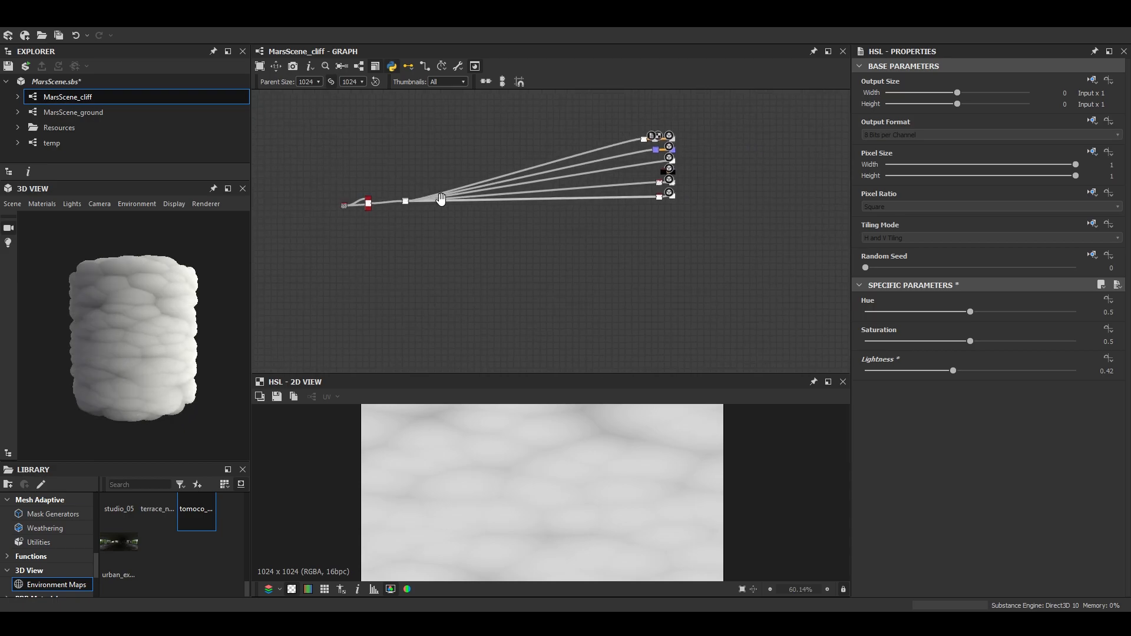
Set the Tile Sampler's Color Random to about 0.36 while checking the height variation on the preview cylinder
scroll(350, 165, "up", 10)
left_click(354, 157)
scroll(1001, 422, "down", 10)
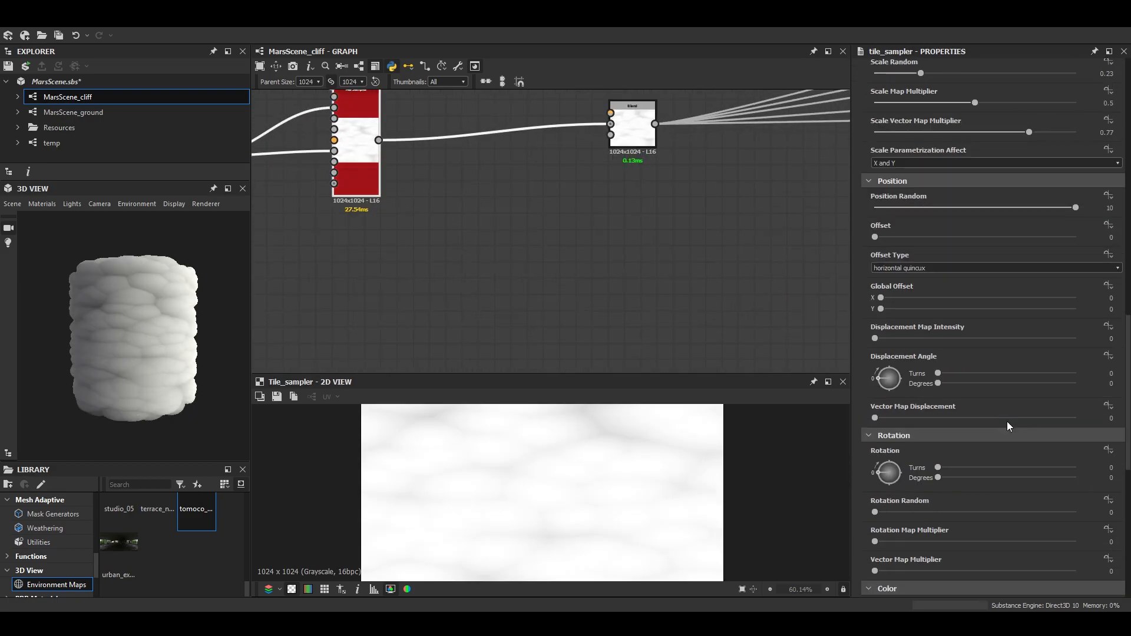
scroll(947, 276, "down", 7)
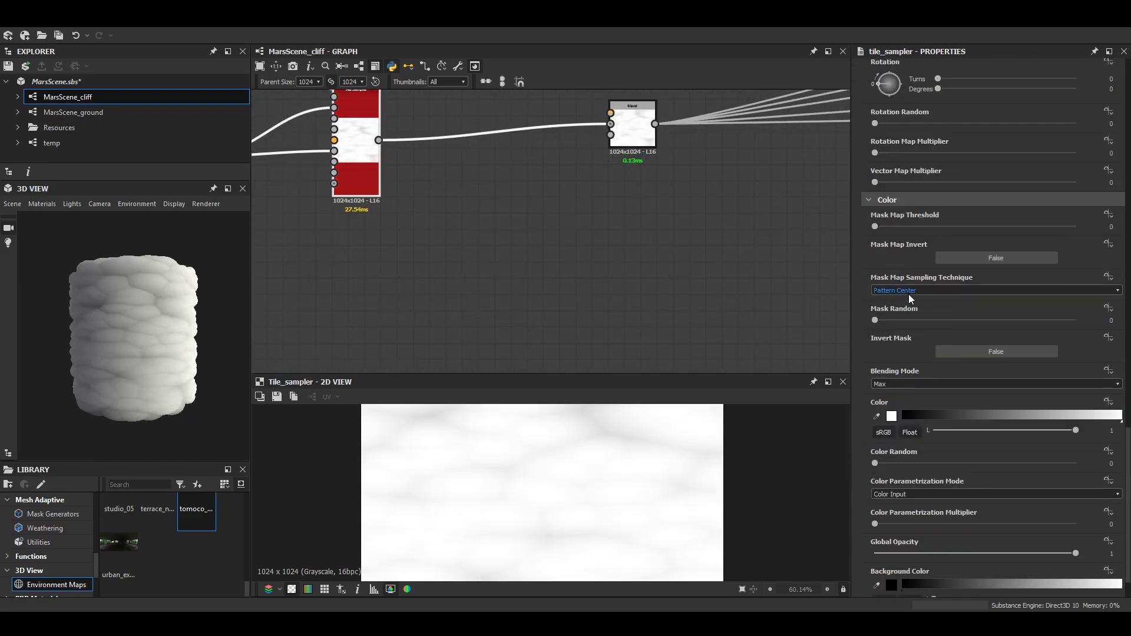
left_click(905, 415)
mouse_move(906, 414)
left_mouse_down()
mouse_move(1086, 410)
mouse_move(943, 415)
mouse_move(975, 415)
left_mouse_up()
scroll(159, 368, "up", 3)
mouse_move(159, 368)
left_mouse_down()
mouse_move(1, 361)
mouse_move(160, 368)
left_mouse_up()
left_click_drag(975, 414, 950, 414)
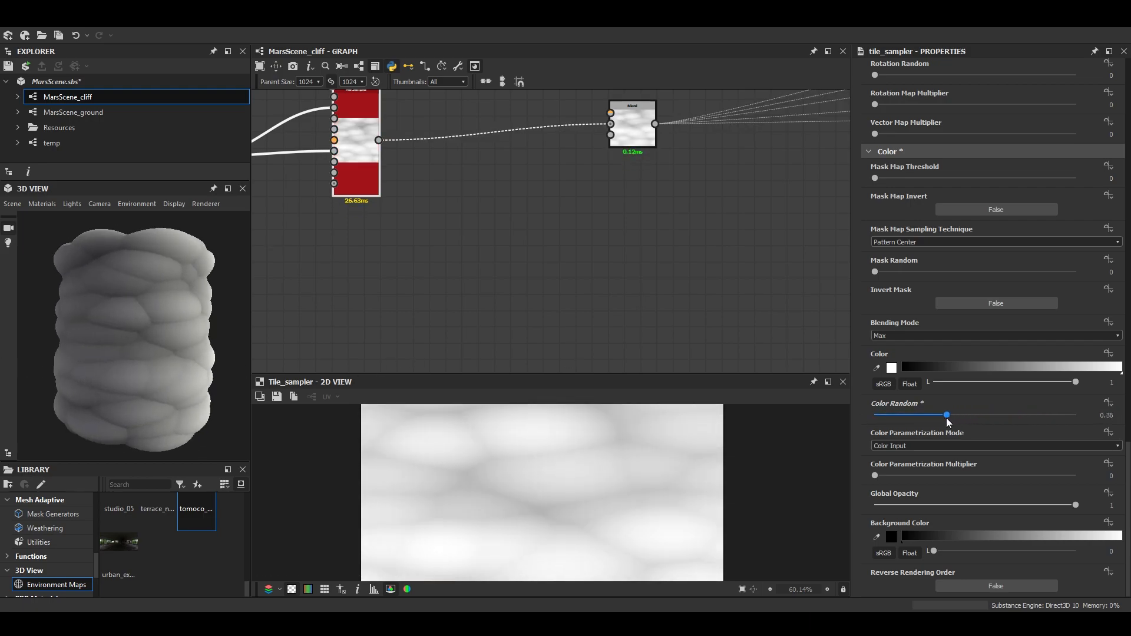
Adjust the Tile Sampler's Color Parametrization Multiplier, and move the Blend node closer to the Tile Sampler
left_click_drag(875, 476, 929, 476)
scroll(602, 265, "down", 3)
middle_click_drag(602, 266, 724, 265)
left_click_drag(426, 157, 480, 249)
left_click_drag(743, 191, 608, 233)
double_click(602, 239)
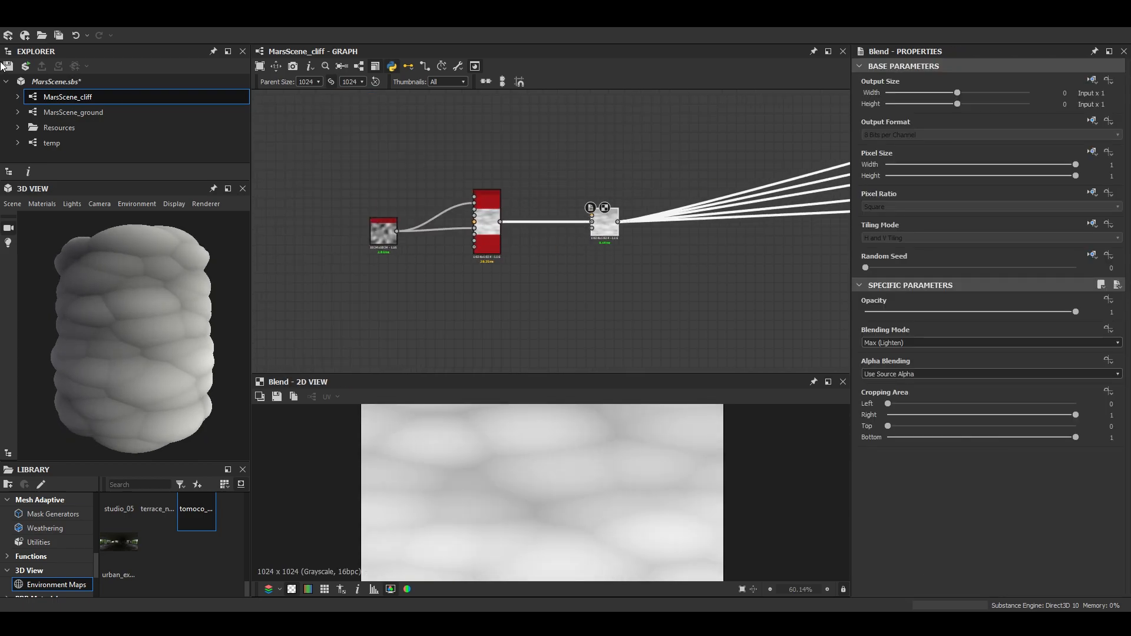
Review the Tile Sampler's parameters
middle_click_drag(490, 248, 532, 244)
left_click(527, 234)
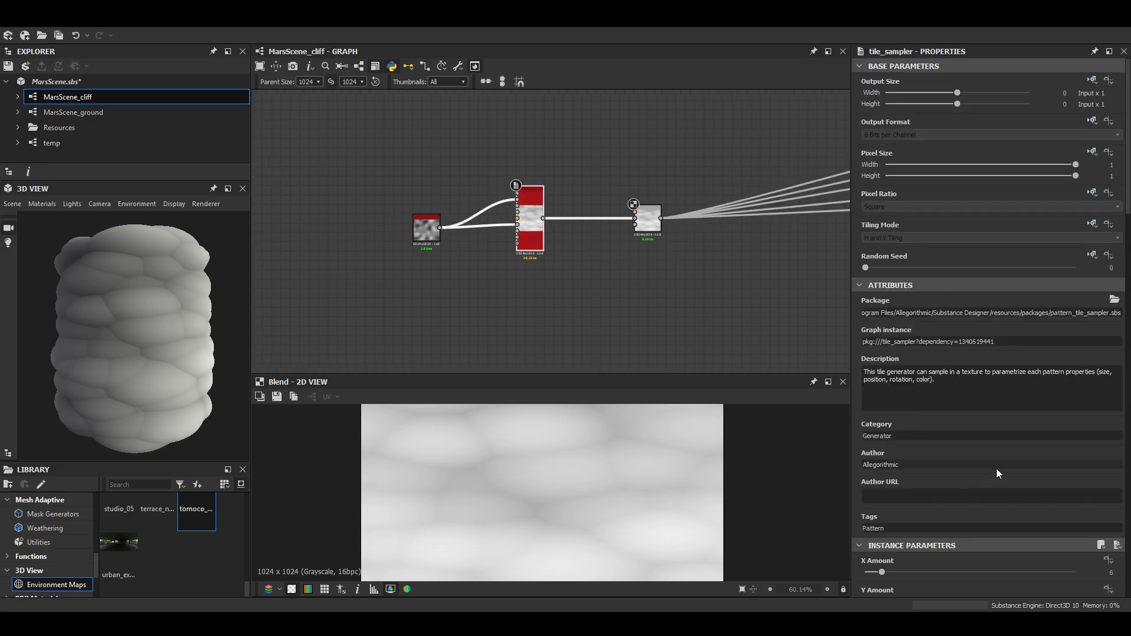
scroll(996, 472, "down", 6)
scroll(997, 470, "down", 2)
scroll(985, 454, "up", 10)
scroll(1019, 414, "down", 3)
scroll(1019, 414, "up", 2)
Set the Blend node's blending mode to Min (Darken) and its opacity to 0.27
left_click(662, 221)
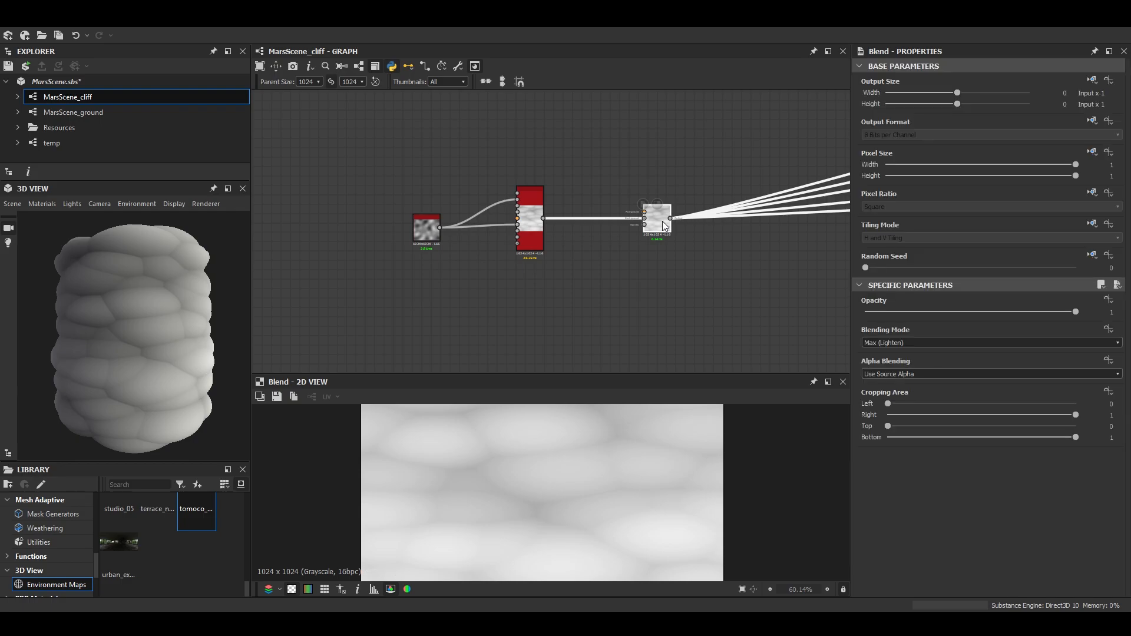
left_click(920, 342)
left_click(903, 398)
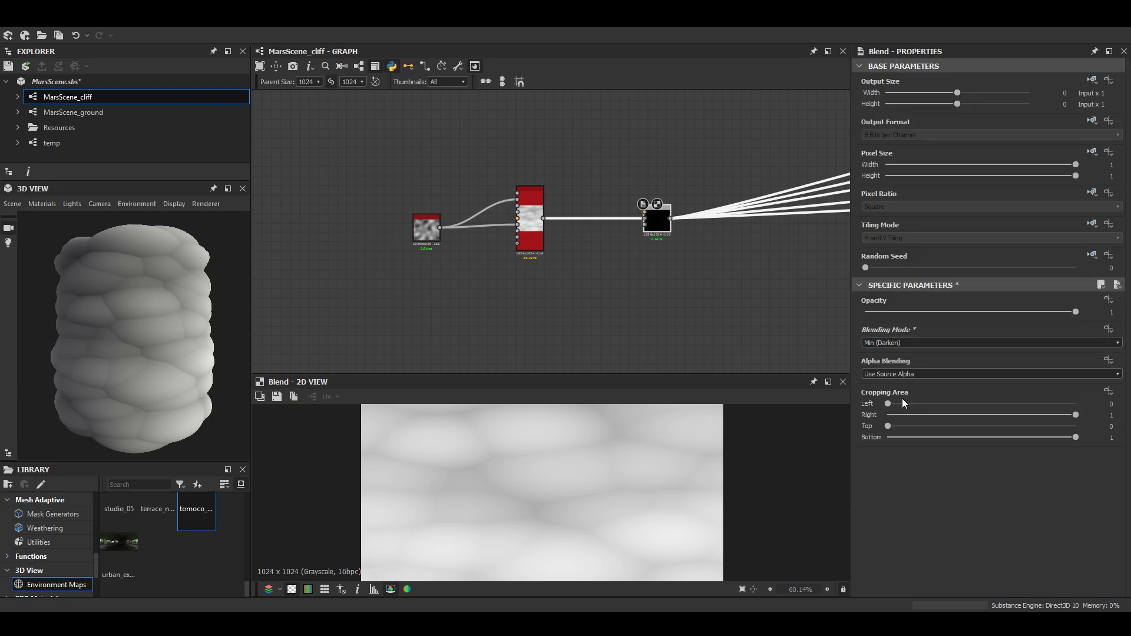
left_click_drag(1044, 317, 922, 321)
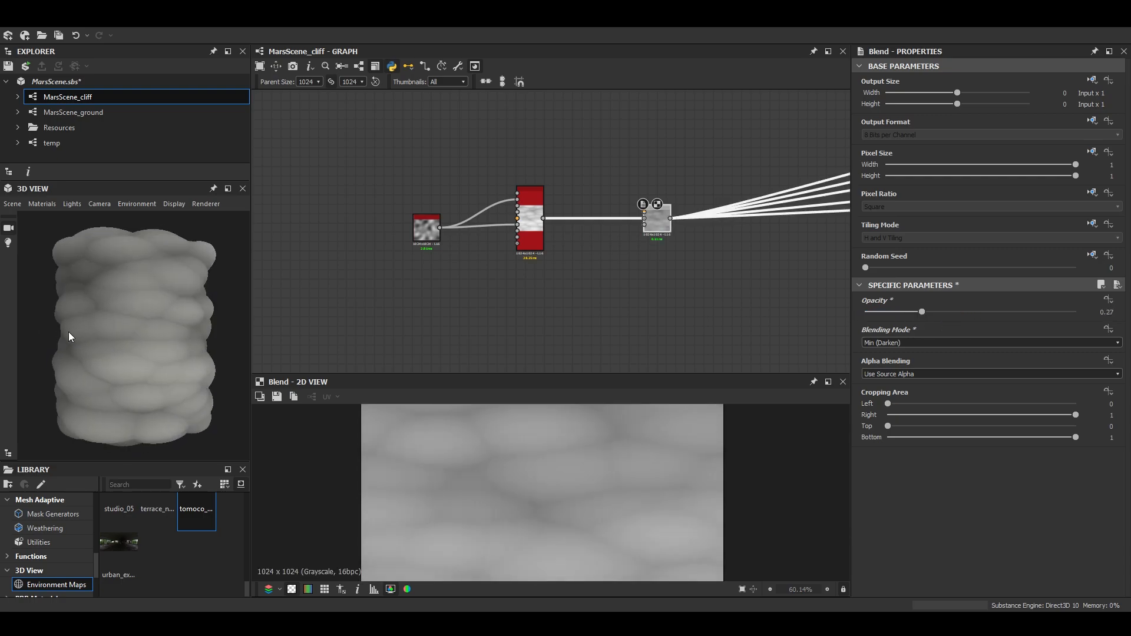
Duplicate the Tile Sampler, place the copy above the original, and connect it to the Blend's foreground input
left_click_drag(394, 175, 526, 274)
left_click_drag(528, 219, 518, 323)
left_click_drag(653, 228, 651, 236)
left_click(527, 308)
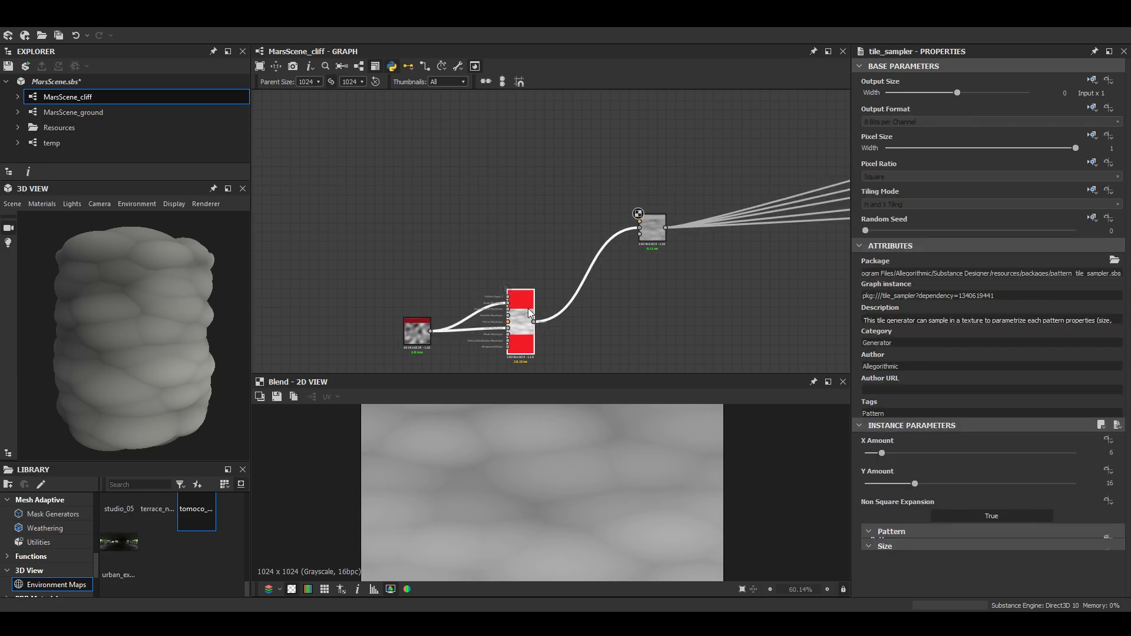
key("ctrl+d")
left_click_drag(556, 231, 517, 218)
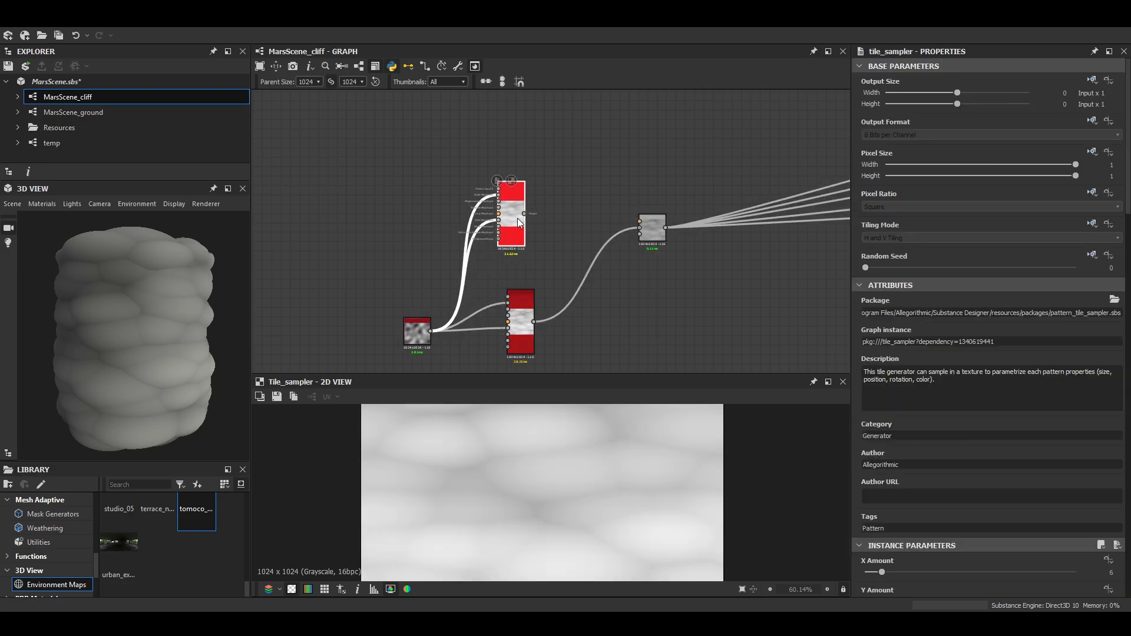
left_click(642, 216)
Set the Blend opacity to 0.59 and move the Perlin Noise and both Tile Samplers farther from the Blend node
left_click_drag(921, 311, 989, 312)
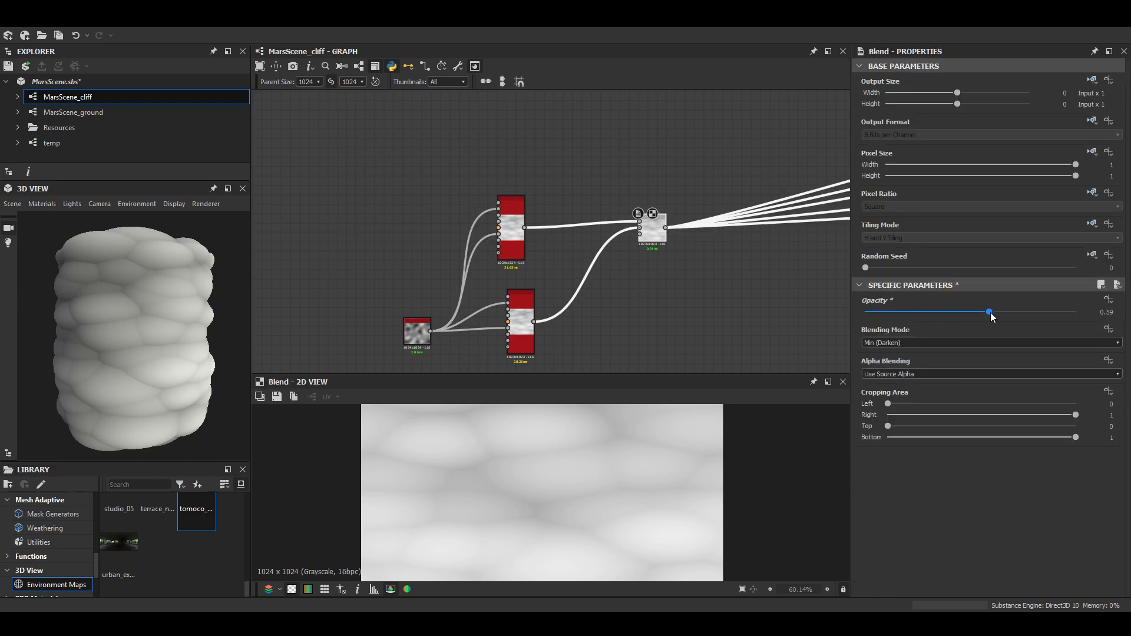
middle_click_drag(392, 254, 494, 216)
left_click_drag(495, 216, 618, 299)
left_click_drag(618, 299, 423, 329)
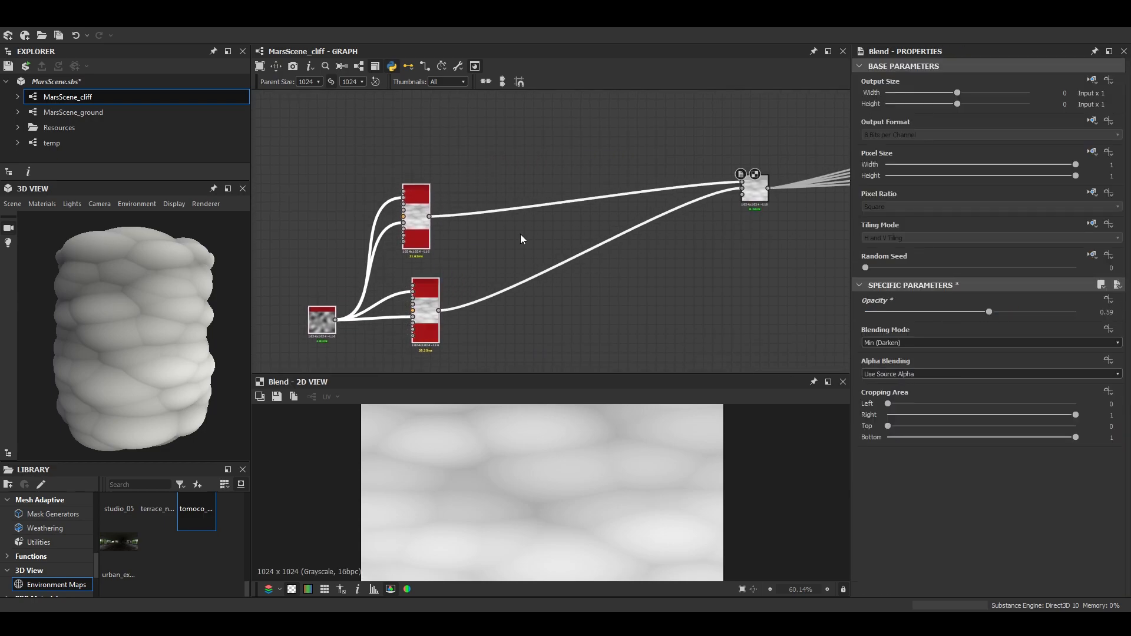
left_click(500, 255)
Line up the duplicated Tile Sampler above the original and space the Perlin Noise node away from both
middle_click_drag(427, 224, 532, 245)
scroll(532, 245, "up", 2)
left_click_drag(516, 254, 529, 254)
left_click(529, 255)
scroll(979, 424, "down", 5)
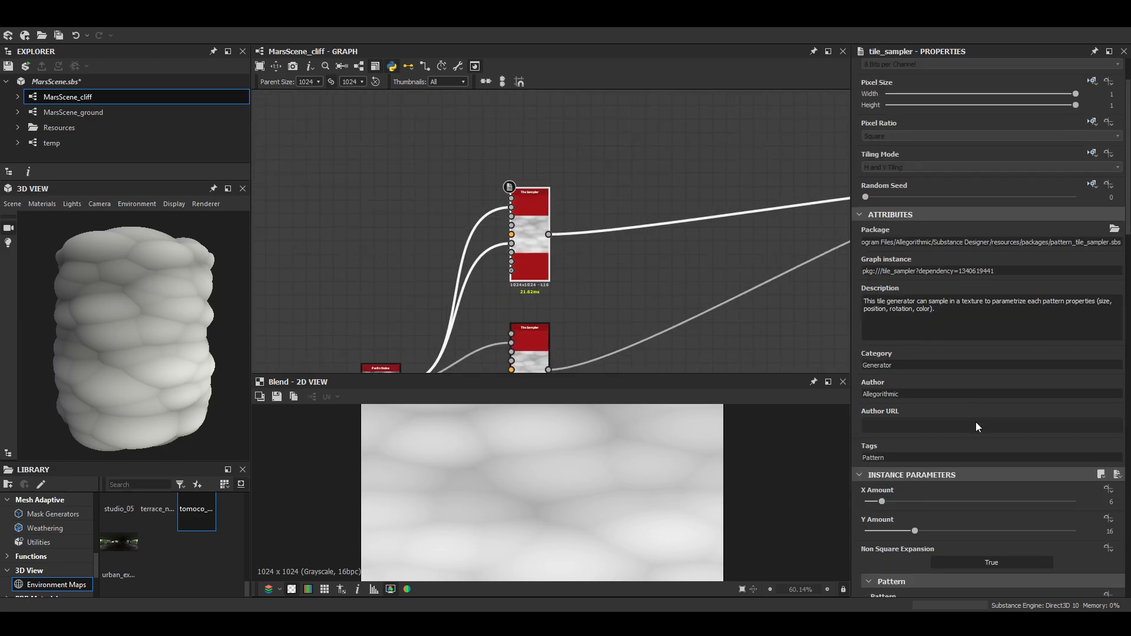
scroll(658, 172, "down", 2)
left_click(446, 324)
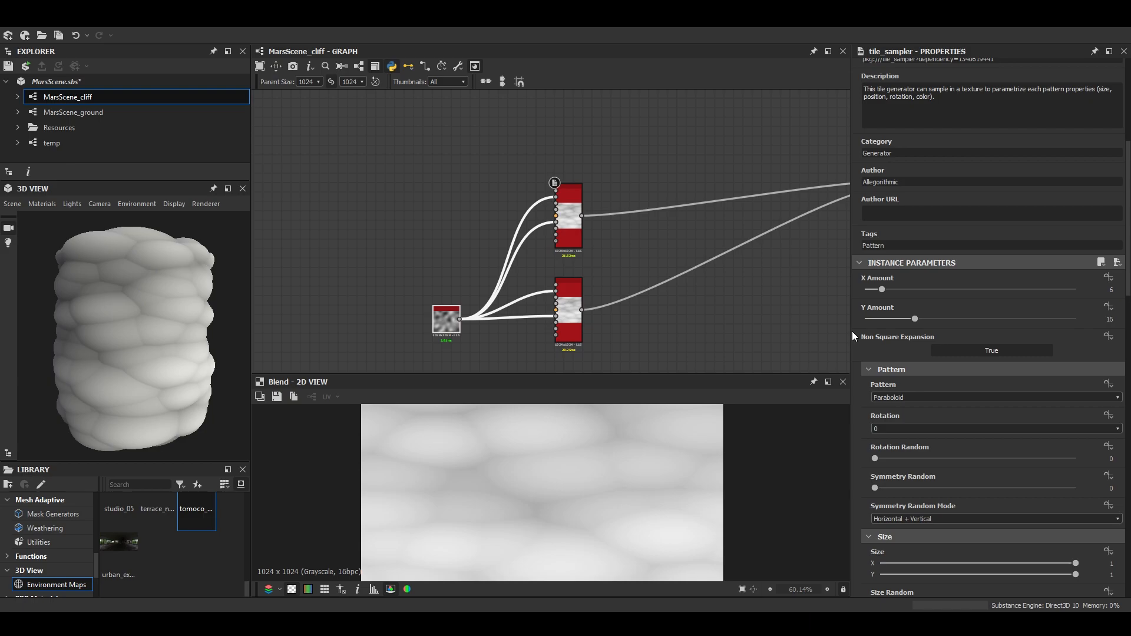
Set the duplicated Tile Sampler's X Amount and Y Amount to 12 and inspect the preview cylinder
double_click(1110, 289)
type("8")
key("Return")
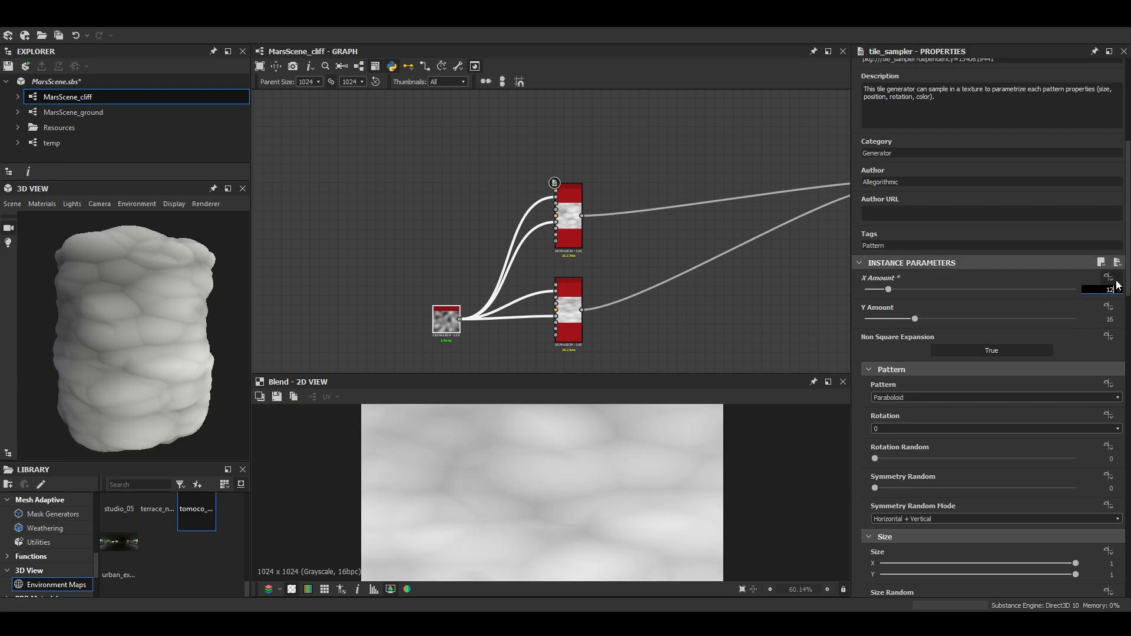
key("Return")
key("Tab")
type("12")
key("Return")
scroll(131, 357, "up", 3)
left_click_drag(130, 351, 282, 295)
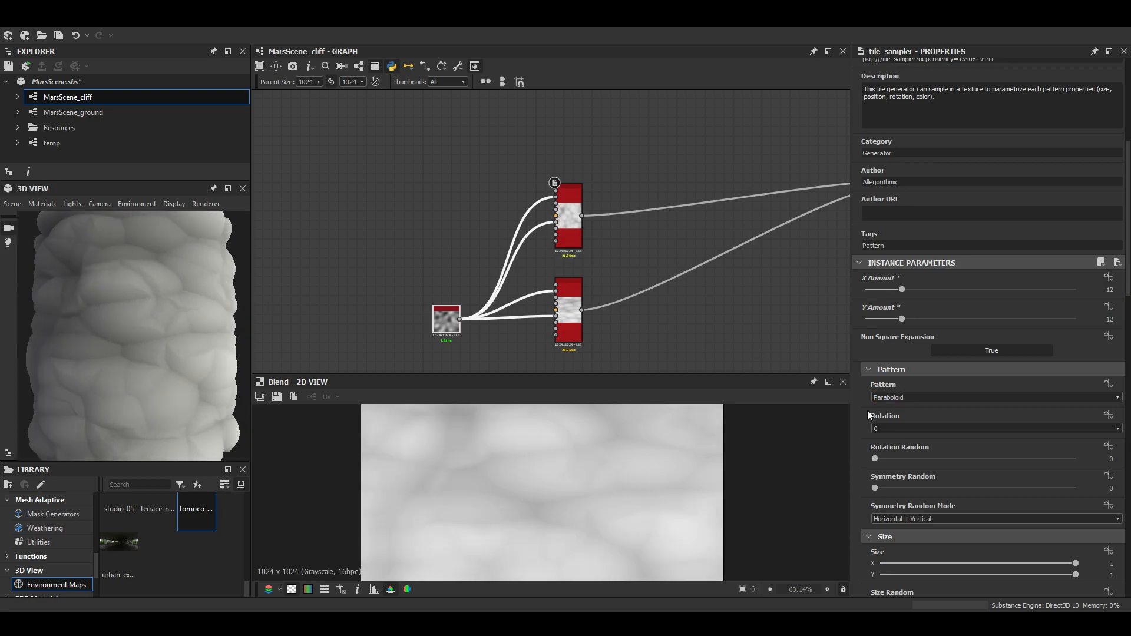
Set the duplicated Tile Sampler's Size Random X and Y to 0.5 and inspect the preview cylinder
scroll(857, 470, "down", 5)
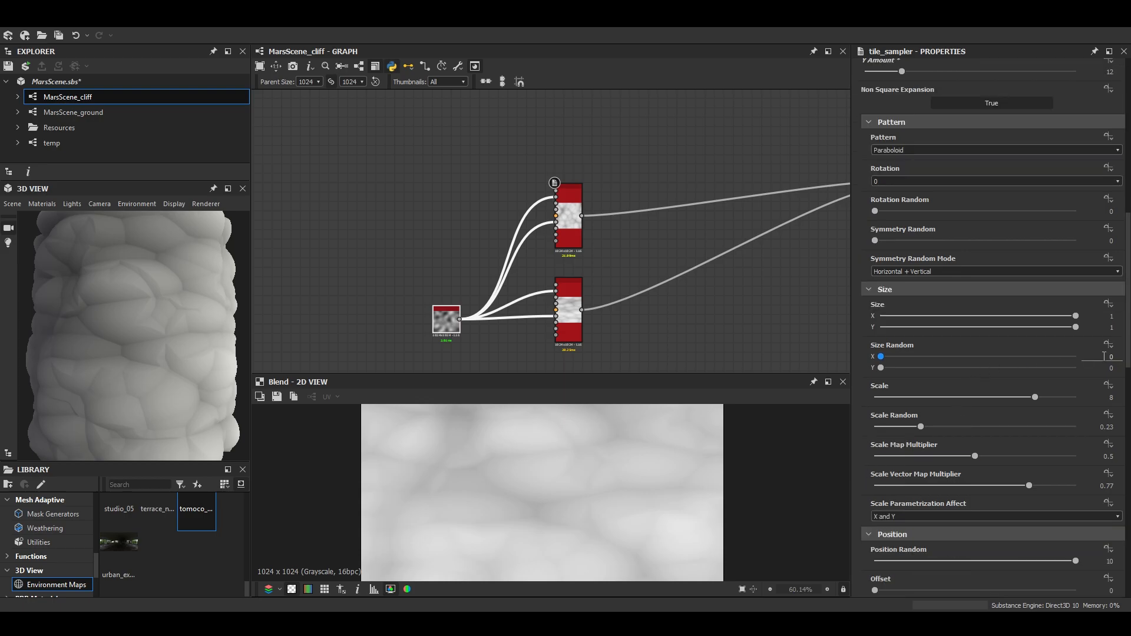
type(".5")
key("Return")
key("Tab")
type(".5")
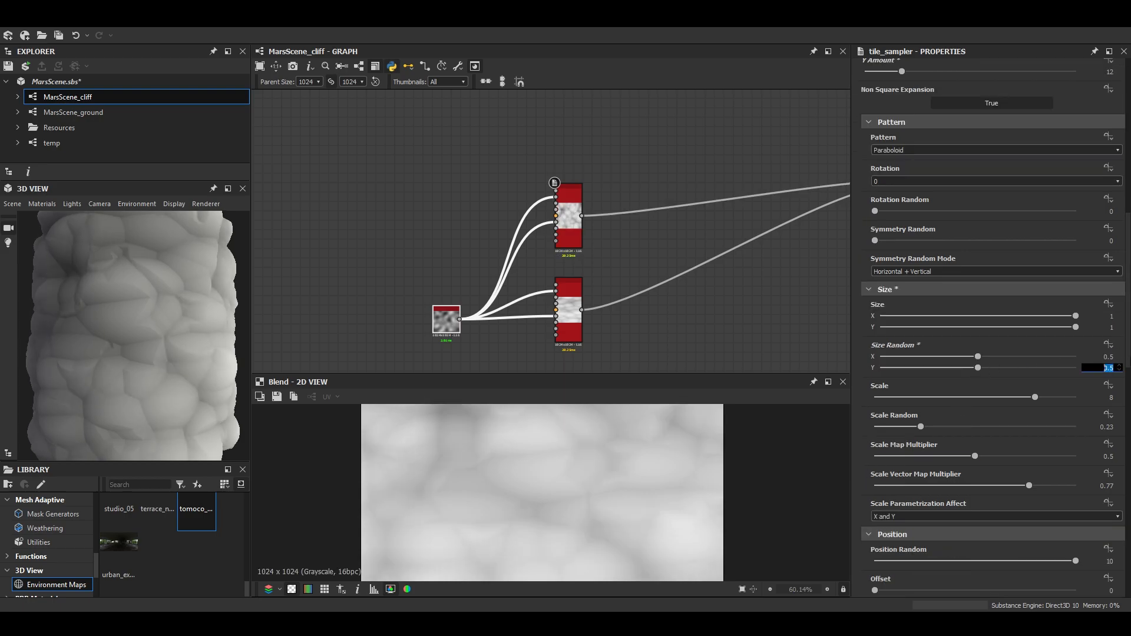
key("Return")
mouse_move(139, 357)
left_mouse_down()
mouse_move(95, 387)
mouse_move(139, 380)
mouse_move(79, 387)
mouse_move(154, 368)
mouse_move(112, 365)
mouse_move(139, 331)
mouse_move(114, 340)
left_mouse_up()
scroll(115, 340, "up", 2)
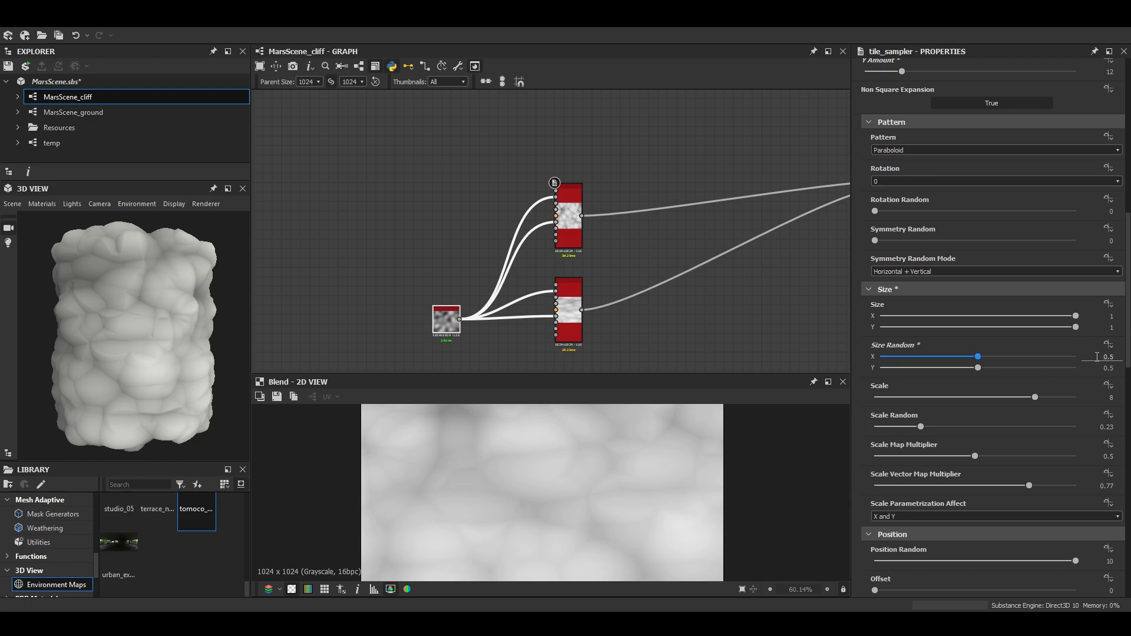
Set the duplicated Tile Sampler's Size Random X and Y to 0.4
type("0.4")
key("Tab")
scroll(126, 377, "up", 2)
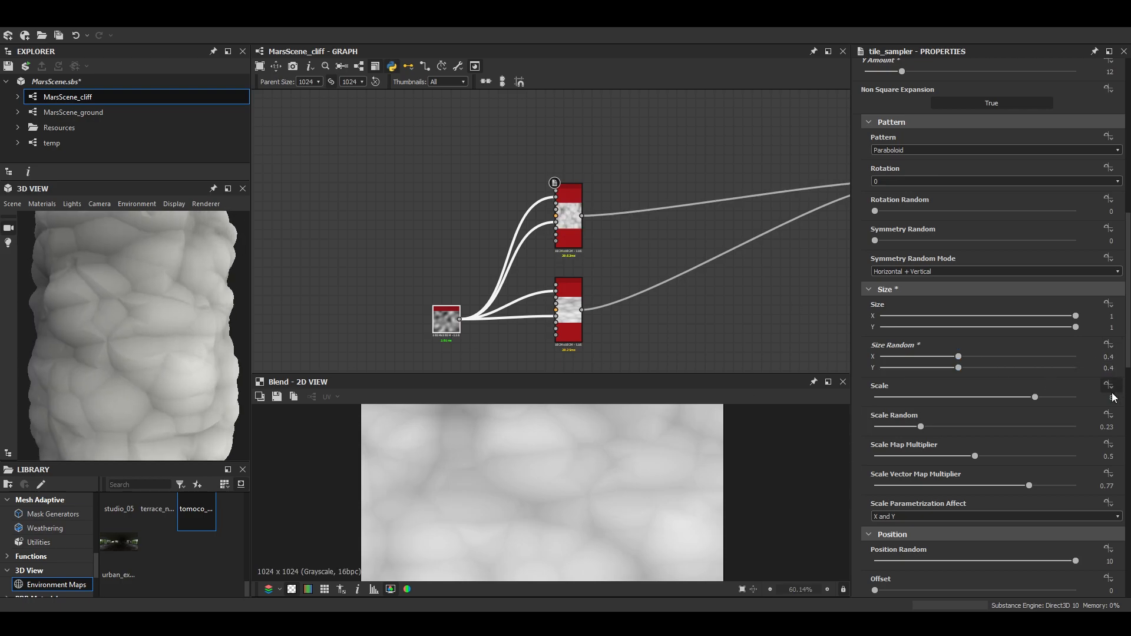
Set the duplicated Tile Sampler's Scale to 10 and inspect the shapes on the preview cylinder
key("Return")
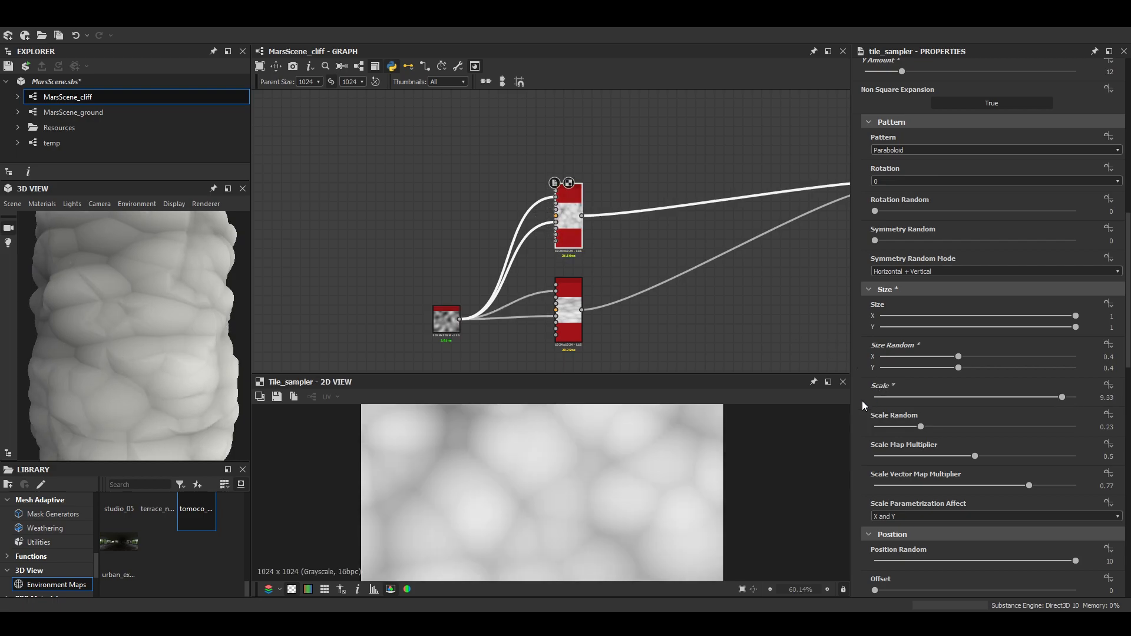
scroll(860, 397, "down", 2)
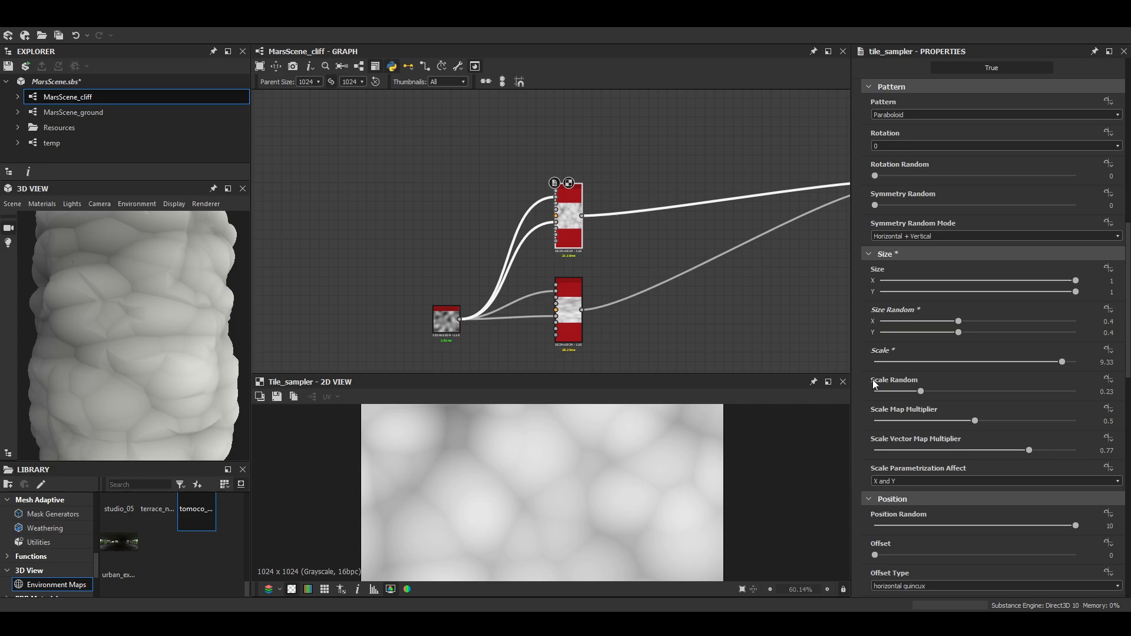
scroll(872, 379, "down", 2)
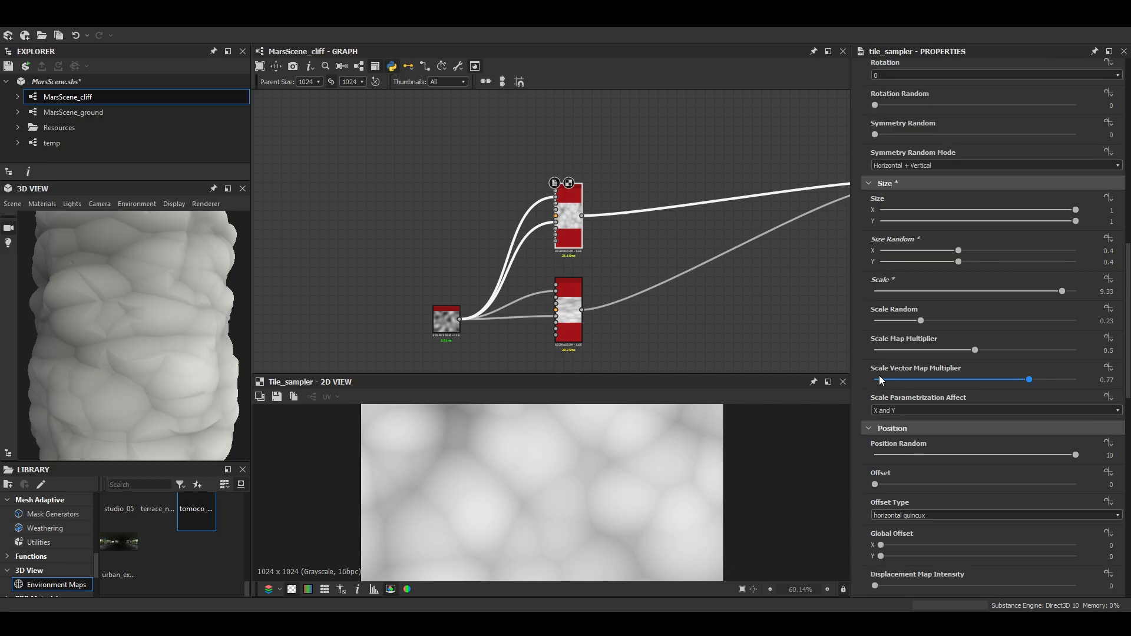
left_click_drag(1033, 296, 1097, 320)
mouse_move(156, 348)
left_mouse_down()
mouse_move(111, 353)
mouse_move(210, 342)
mouse_move(189, 349)
mouse_move(181, 336)
mouse_move(188, 357)
mouse_move(168, 362)
left_mouse_up()
scroll(104, 349, "down", 2)
scroll(209, 346, "up", 2)
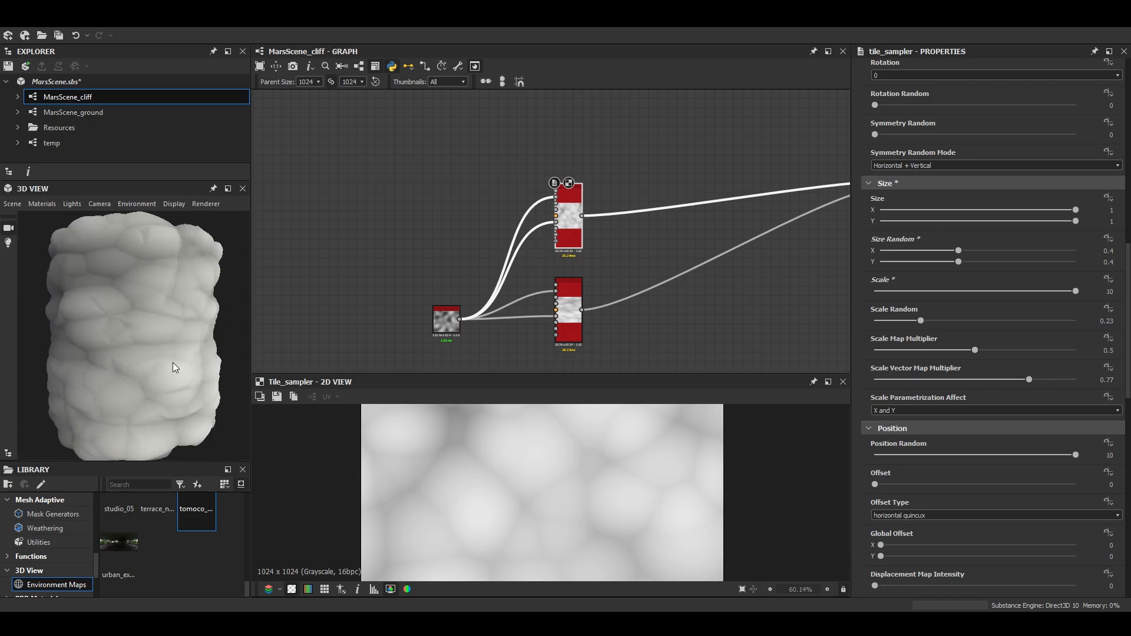
scroll(168, 362, "down", 1)
scroll(868, 255, "up", 5)
scroll(867, 254, "down", 5)
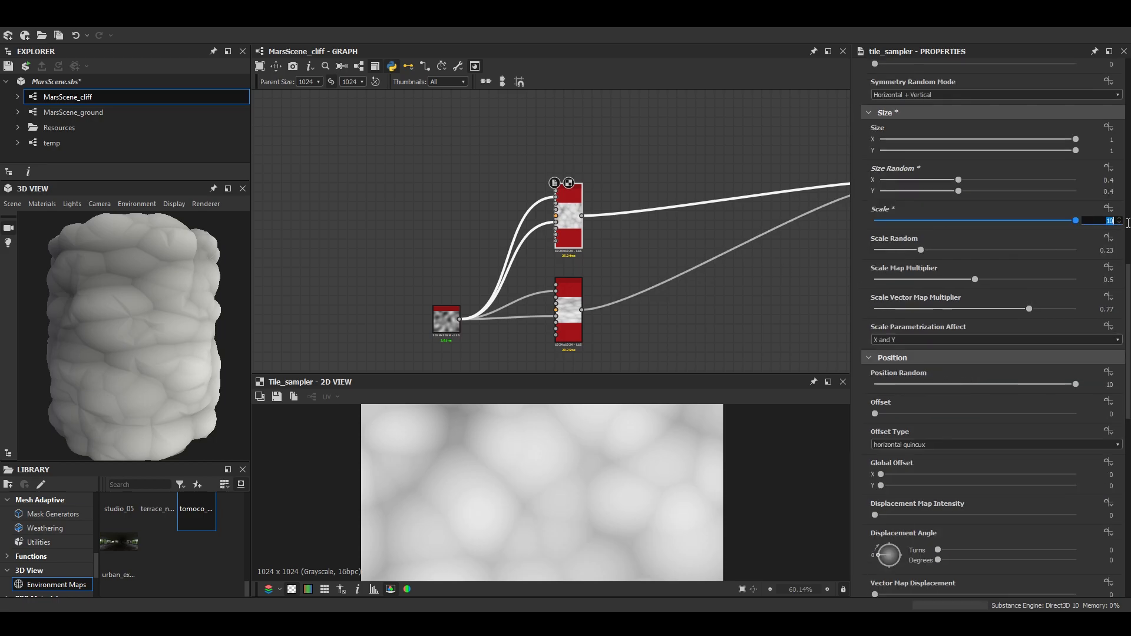
Set the duplicated Tile Sampler's Scale to 20 and its Scale Random to 0.6
mouse_move(174, 330)
left_mouse_down()
mouse_move(100, 351)
mouse_move(190, 334)
left_mouse_up()
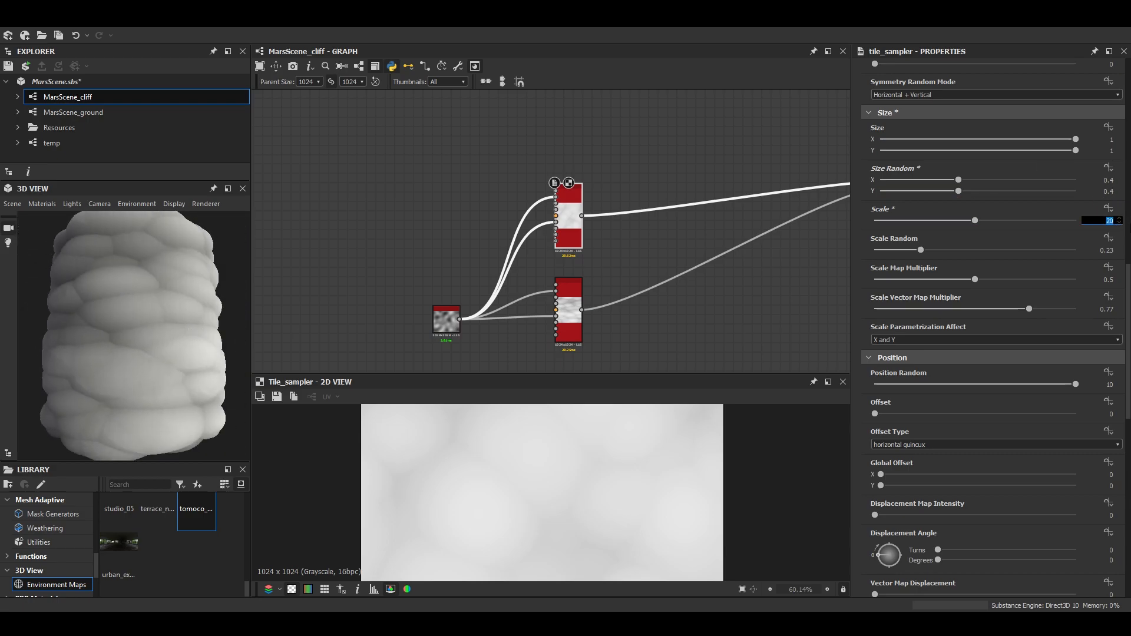
type("20")
key("Return")
scroll(182, 392, "up", 5)
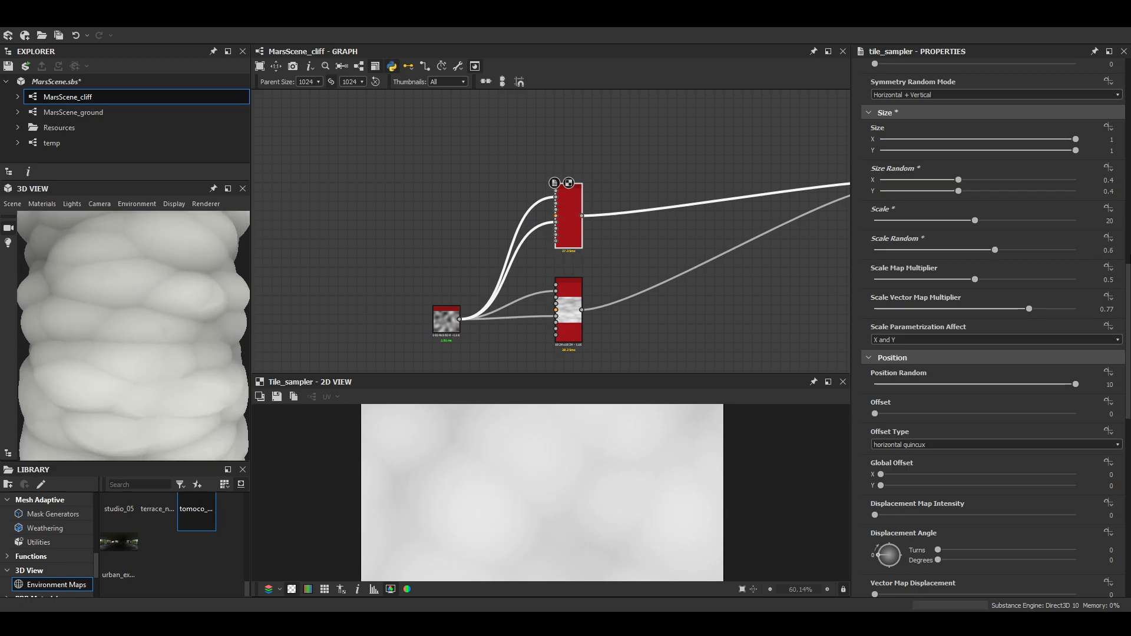
scroll(108, 330, "down", 5)
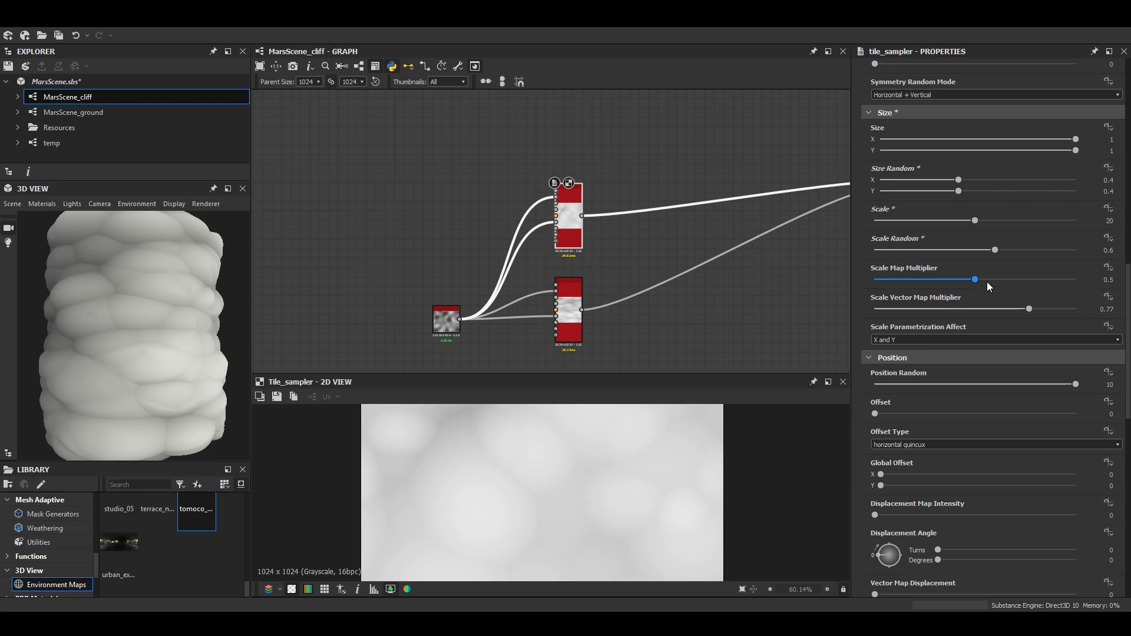
Set the duplicated Tile Sampler's Scale Map Multiplier to 1 and check the preview cylinder
left_click_drag(1036, 278, 1082, 279)
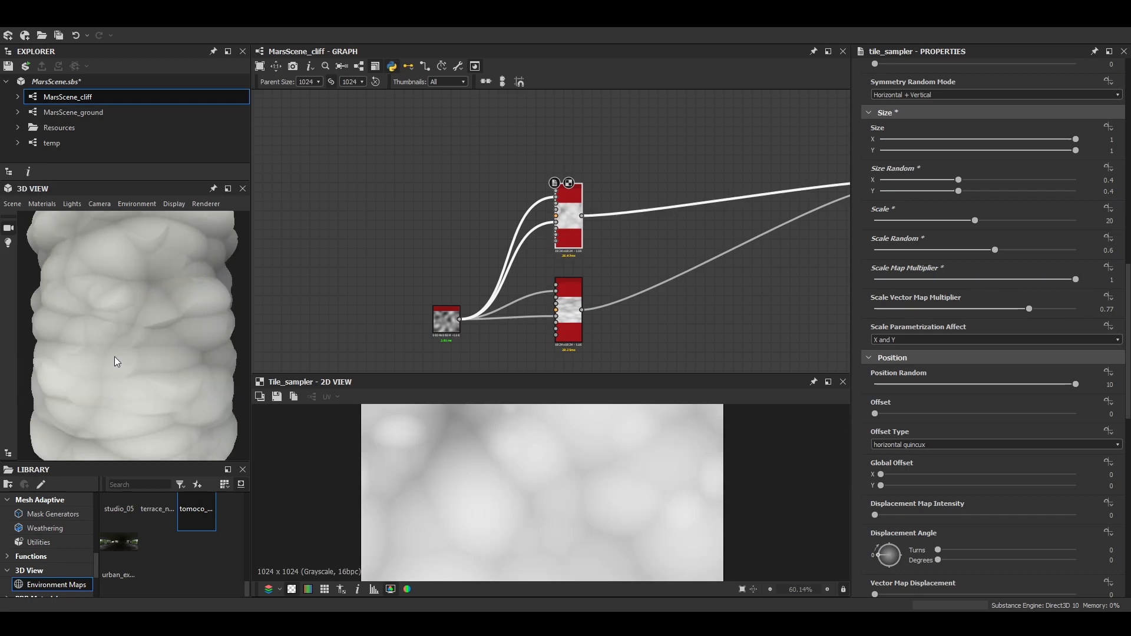
scroll(171, 350, "up", 3)
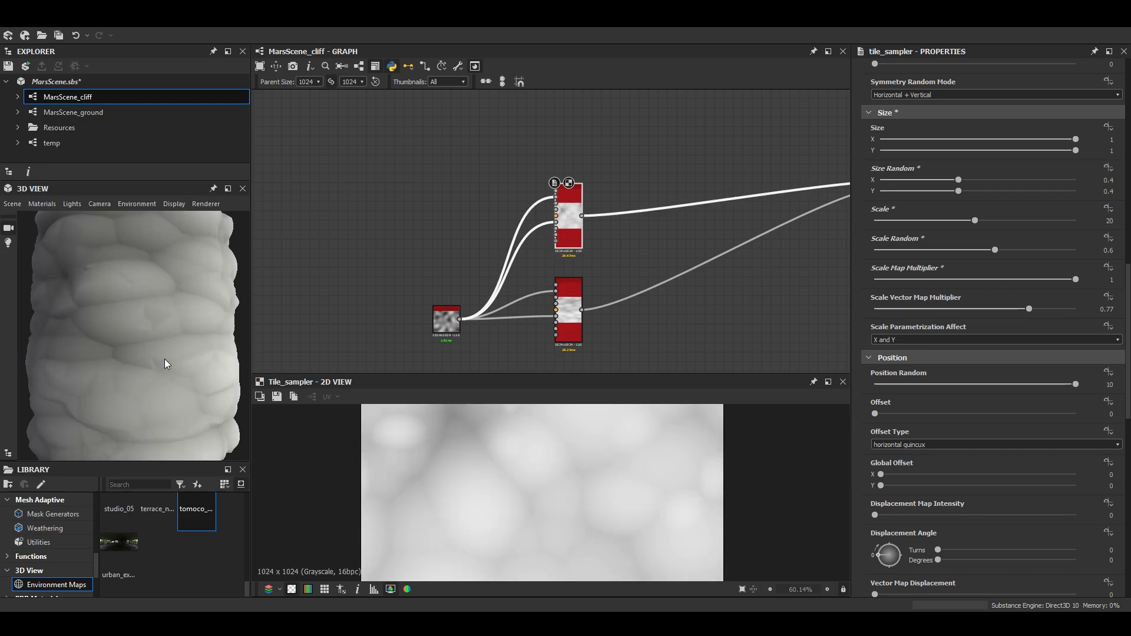
scroll(472, 288, "down", 2)
Insert an Invert Grayscale node between the duplicated Tile Sampler and the Blend node, and inspect the preview cylinder
middle_click_drag(590, 256, 546, 248)
scroll(722, 220, "up", 3)
left_click_drag(723, 230, 700, 289)
middle_click_drag(474, 260, 566, 249)
scroll(433, 245, "up", 1)
left_click(434, 245)
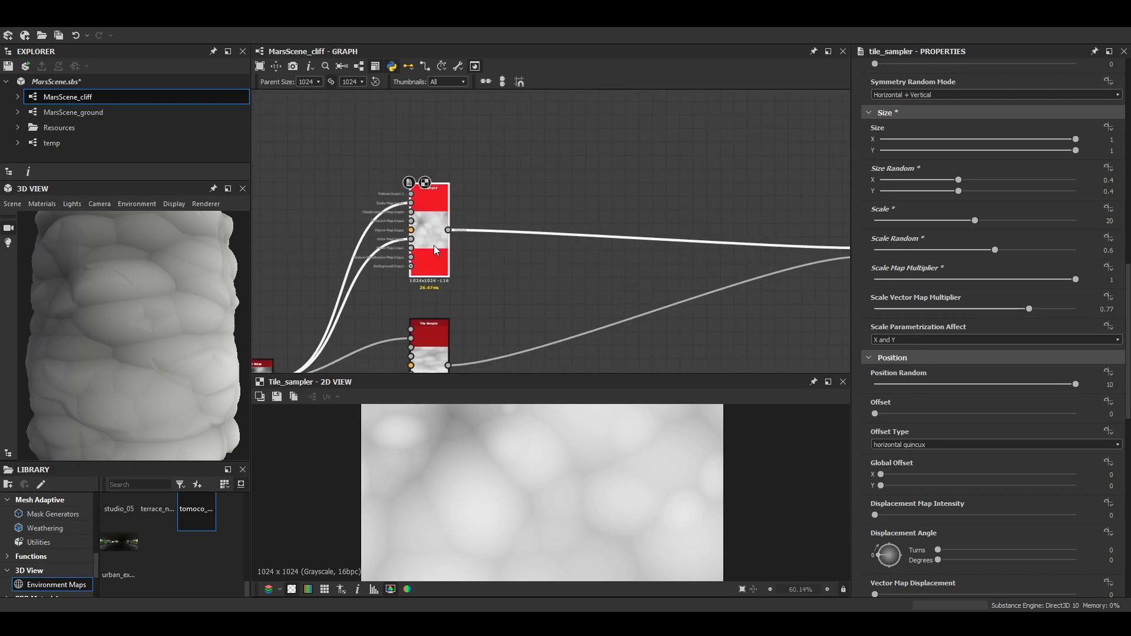
key("space")
type("inv")
key("Down")
key("Return")
left_click_drag(510, 238, 713, 210)
scroll(142, 362, "down", 3)
left_click_drag(145, 368, 121, 356)
scroll(726, 202, "down", 3)
Move the Blend node slightly down and set its opacity to 0.2
middle_click_drag(729, 202, 604, 214)
scroll(684, 246, "up", 3)
double_click(685, 247)
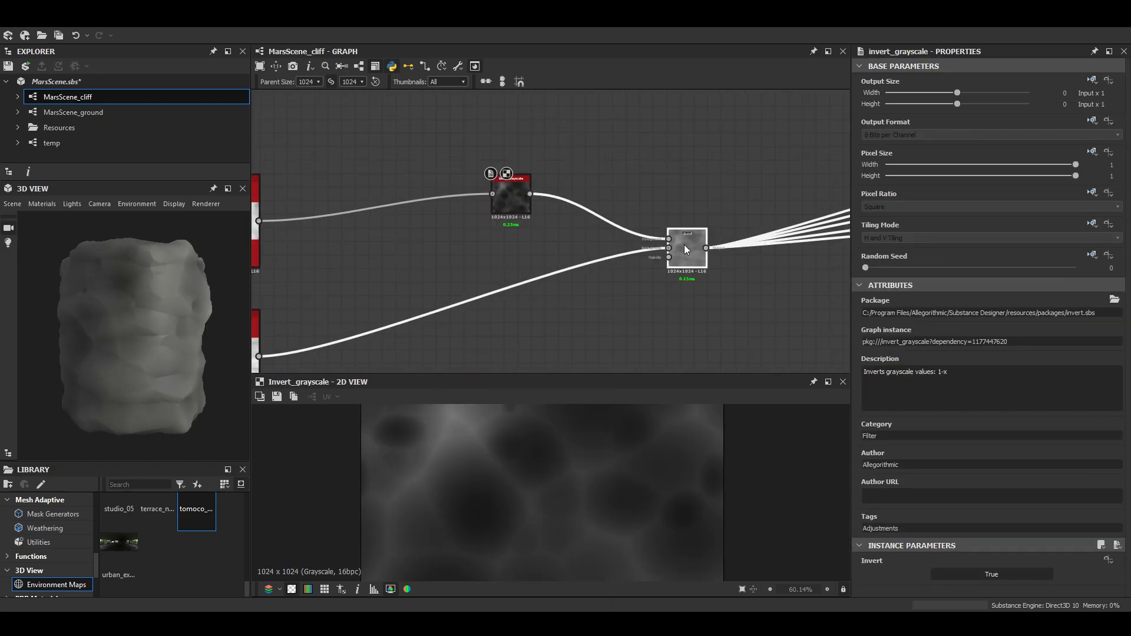
left_click_drag(684, 249, 685, 262)
type("0.2")
key("Return")
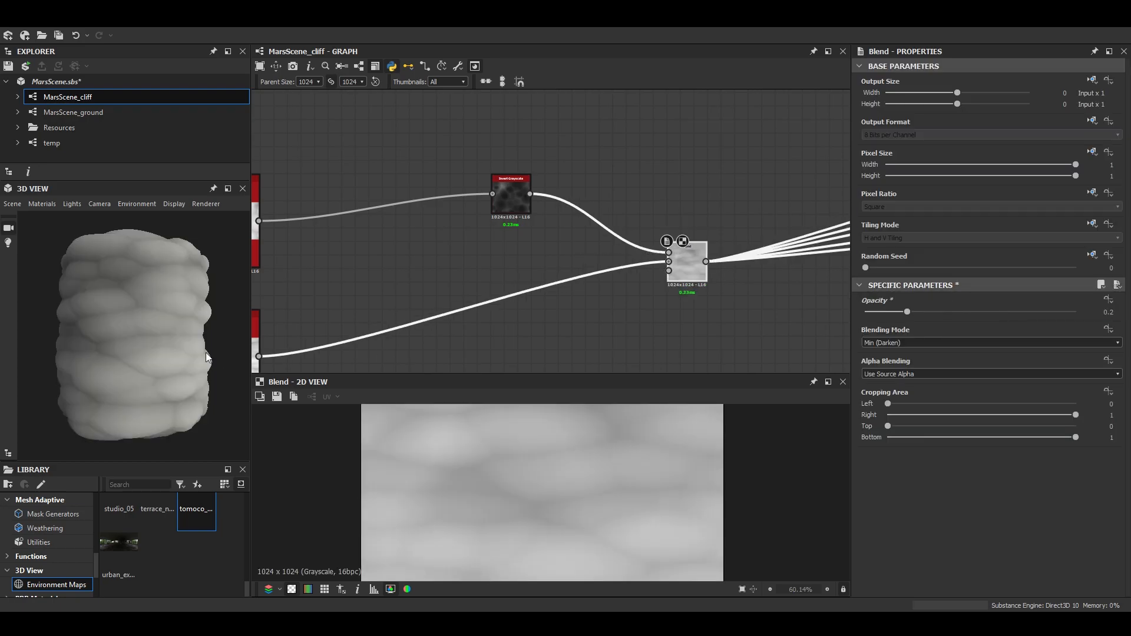
Raise the Blend node's opacity to 0.33 while checking the preview cylinder
left_click_drag(907, 312, 935, 312)
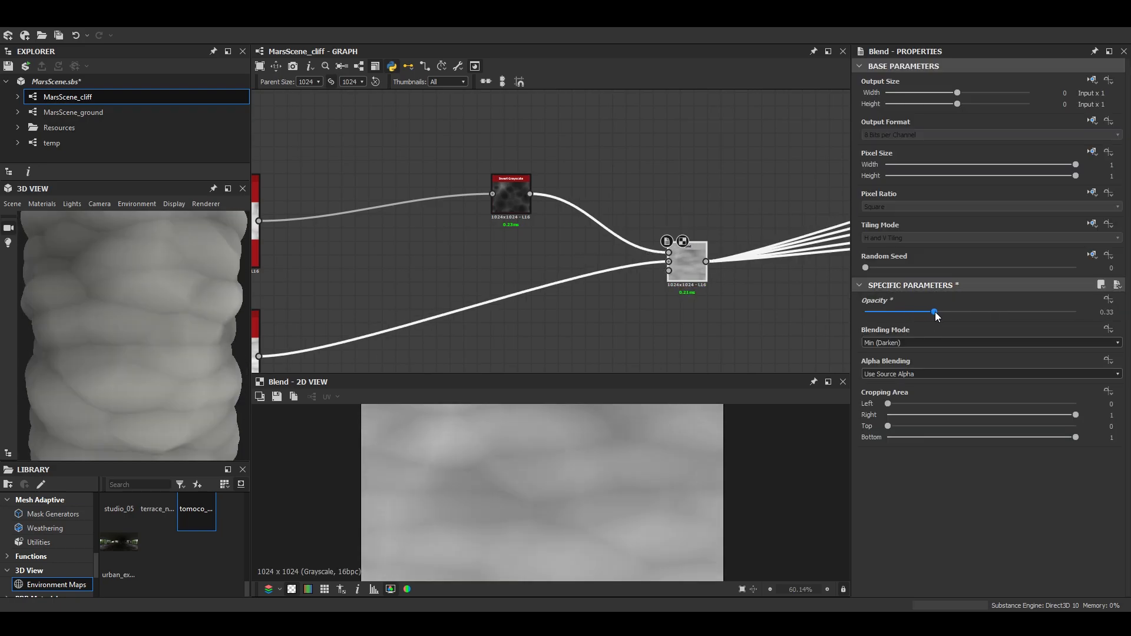
scroll(194, 316, "down", 3)
left_click_drag(110, 309, 138, 305)
Open the duplicated Tile Sampler's parameters and set its position Offset to 1
middle_click_drag(613, 185, 837, 154)
scroll(462, 198, "up", 3)
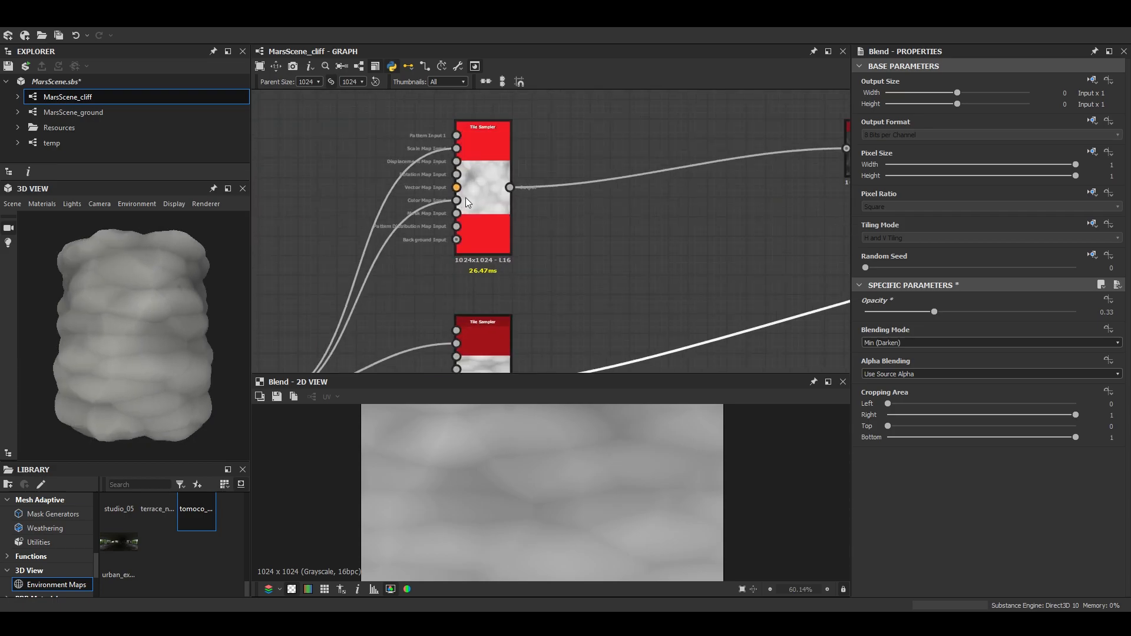
double_click(463, 198)
scroll(937, 445, "down", 10)
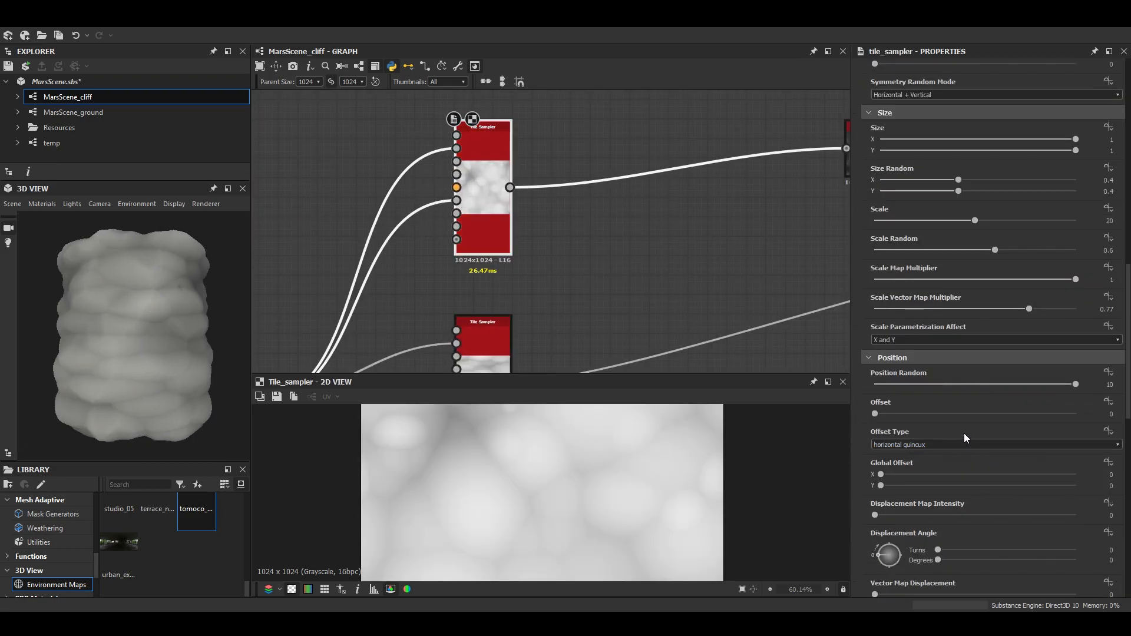
left_click_drag(875, 413, 1117, 431)
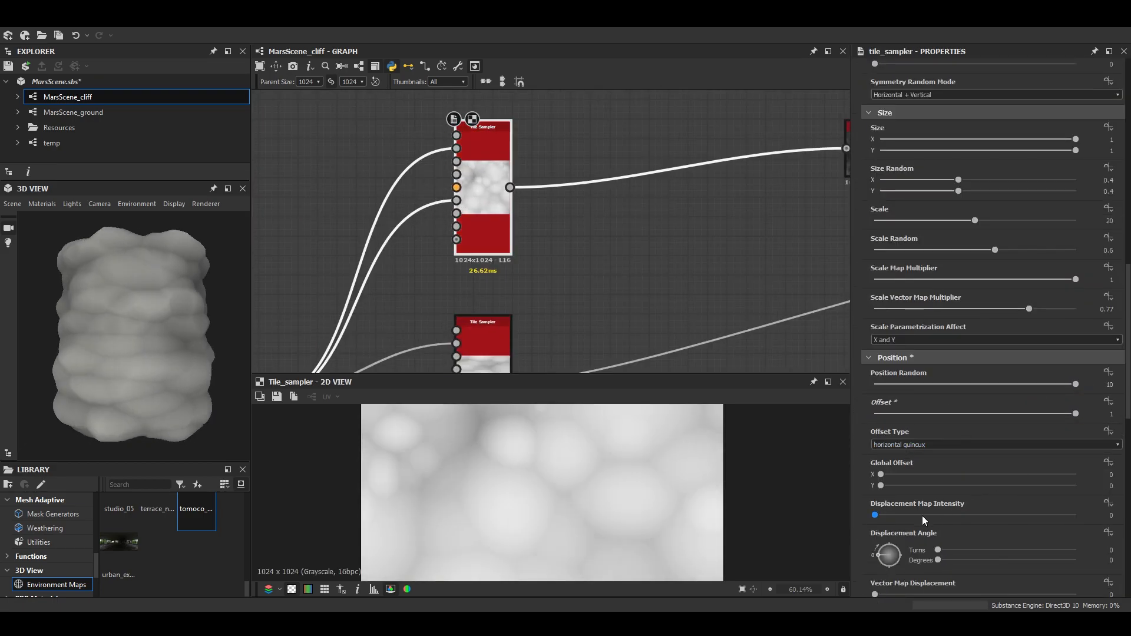
Set the duplicated Tile Sampler's Color Random to 0.38 and Color Parametrization Multiplier to 0.22, and inspect the cylinder
scroll(922, 521, "down", 15)
mouse_move(950, 427)
left_mouse_down()
mouse_move(988, 427)
mouse_move(950, 428)
left_mouse_up()
left_click_drag(880, 489, 919, 489)
mouse_move(149, 408)
left_mouse_down()
mouse_move(132, 408)
mouse_move(97, 352)
mouse_move(104, 311)
mouse_move(178, 372)
left_mouse_up()
scroll(166, 359, "up", 3)
scroll(165, 380, "down", 5)
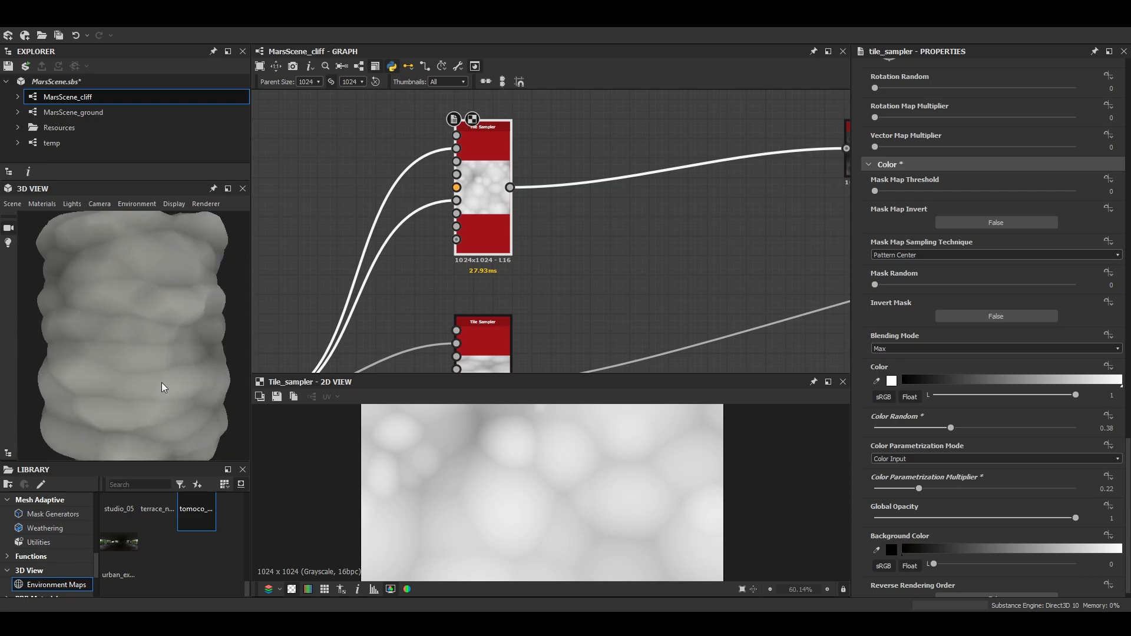
Reposition the final Blend node lower so there is room for more nodes on the inverted branch
scroll(552, 273, "down", 3)
scroll(563, 238, "up", 2)
scroll(563, 238, "down", 2)
middle_click_drag(563, 238, 530, 205)
left_click_drag(641, 205, 665, 263)
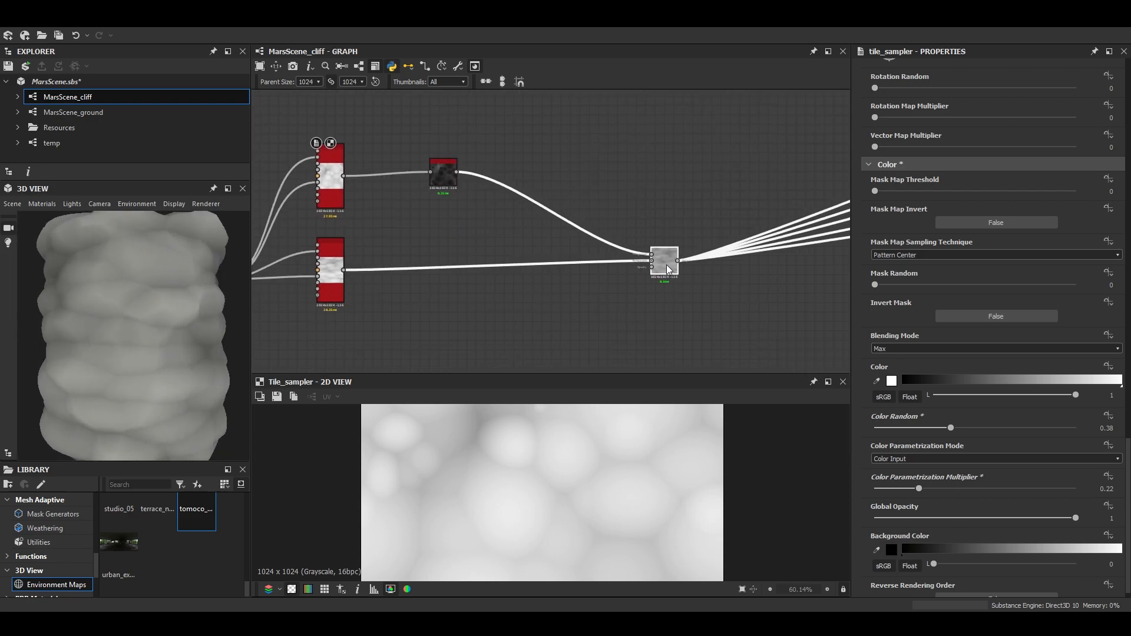
Insert a Directional Warp after the Invert Grayscale node, with intensity 50 and a 160-degree warp angle
middle_click_drag(443, 183, 558, 208)
left_click(558, 190)
scroll(557, 190, "up", 2)
key("space")
type("dir")
key("Down")
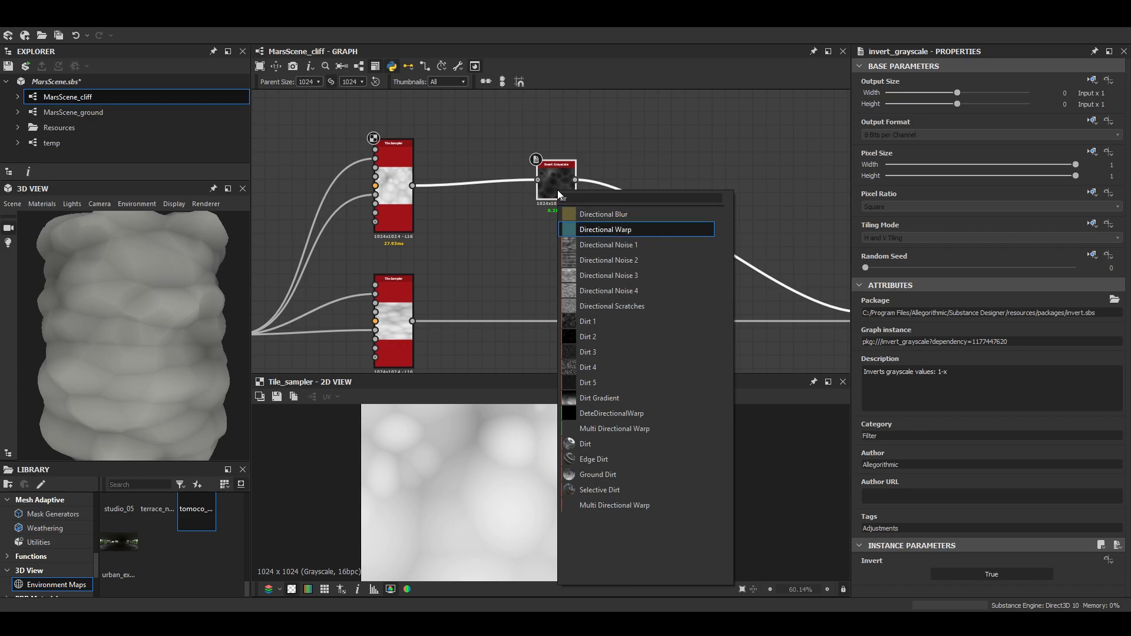
key("Return")
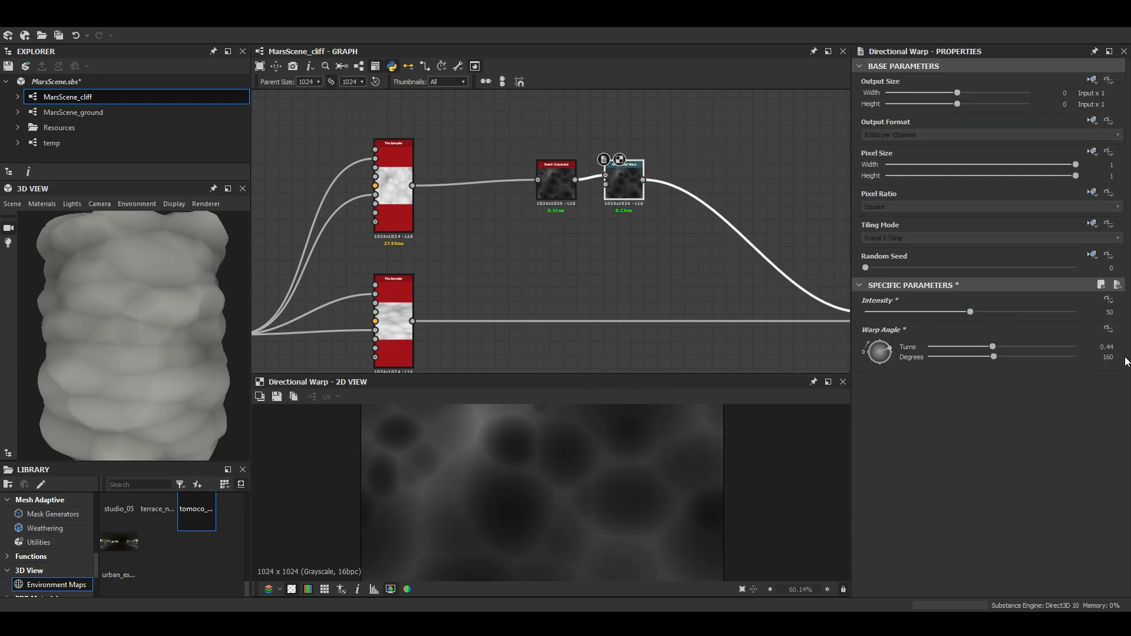
Space out the Tile Samplers, Invert Grayscale, Directional Warp and Blend nodes to open a gap between the two branches
left_click_drag(625, 186, 675, 186)
scroll(674, 186, "down", 2)
middle_click_drag(528, 216, 540, 175)
left_click_drag(489, 252, 490, 275)
middle_click_drag(509, 194, 461, 232)
left_click_drag(448, 194, 453, 167)
left_click_drag(532, 135, 648, 195)
left_click_drag(644, 185, 648, 152)
left_click_drag(786, 287, 805, 323)
middle_click_drag(272, 129, 276, 146)
left_click_drag(135, 236, 217, 314)
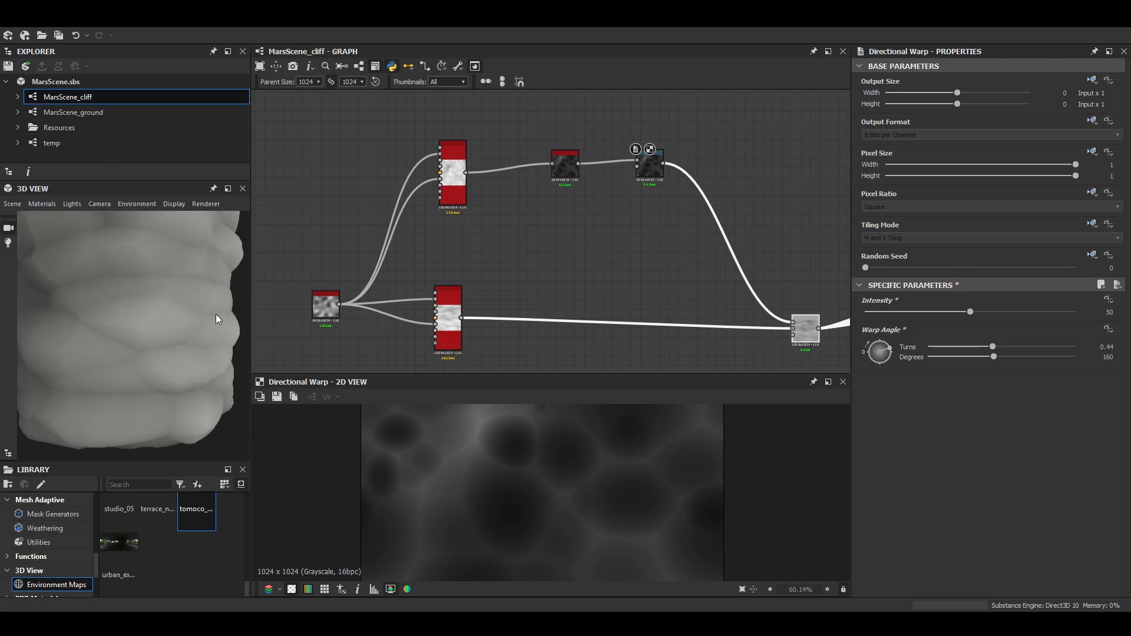
Add a Slope Blur Grayscale node between the two branches and set its Samples to 32
key("space")
type("slo")
key("Down")
key("Return")
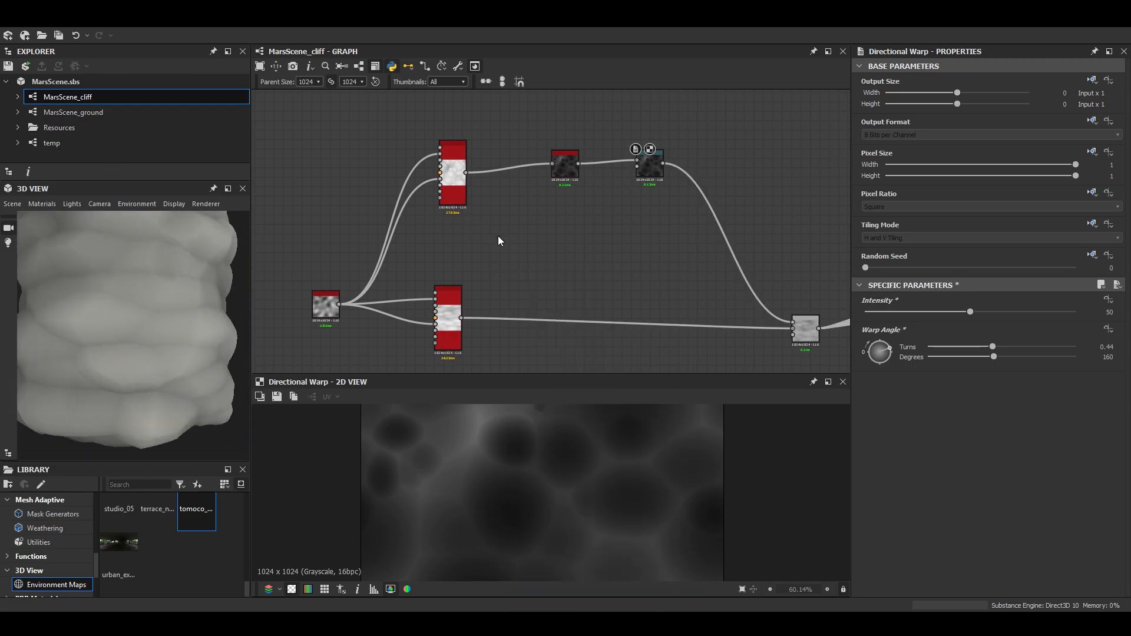
scroll(996, 560, "down", 2)
left_click(1029, 527)
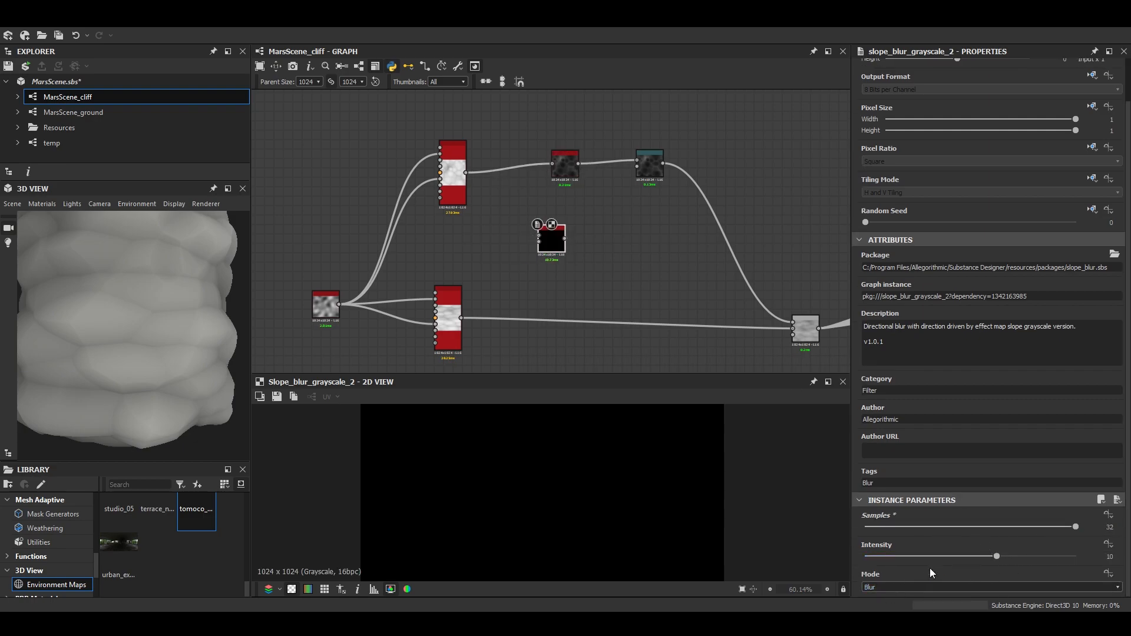
Connect the lower Tile Sampler to the Slope Blur's grayscale input and the Perlin Noise to its slope input
scroll(516, 210, "up", 3)
middle_click_drag(516, 210, 560, 228)
scroll(421, 295, "up", 2)
left_click_drag(422, 300, 701, 128)
scroll(723, 141, "down", 2)
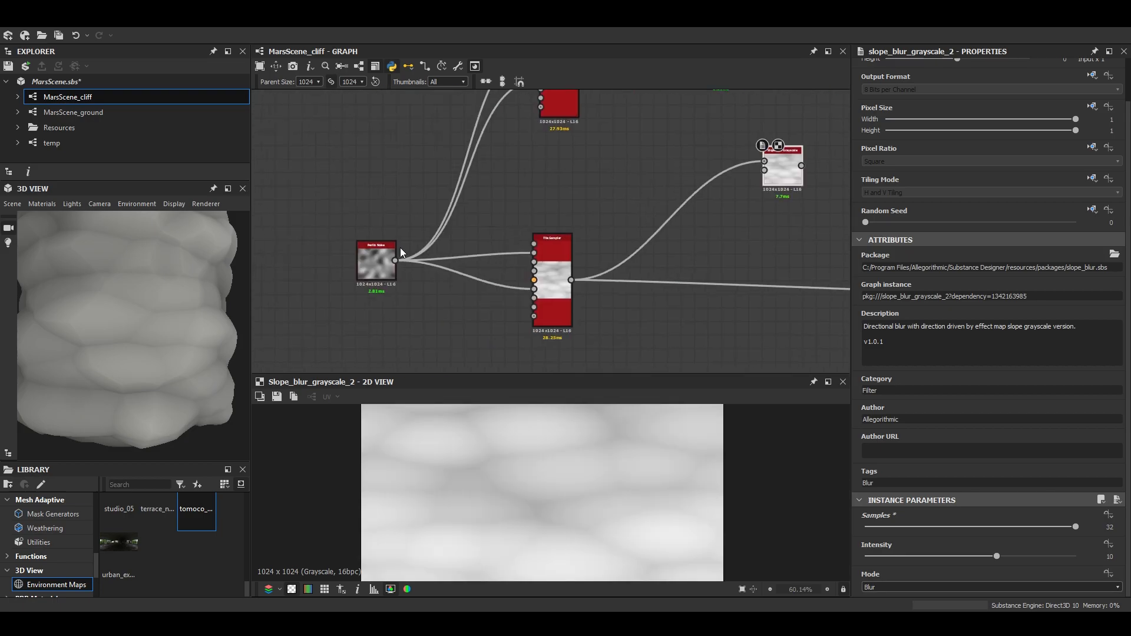
middle_click_drag(773, 178, 508, 228)
left_click_drag(521, 232, 530, 197)
Set the Slope Blur's Intensity to 3.53 and feed its output into the Directional Warp's intensity input
scroll(611, 440, "down", 3)
scroll(612, 441, "up", 2)
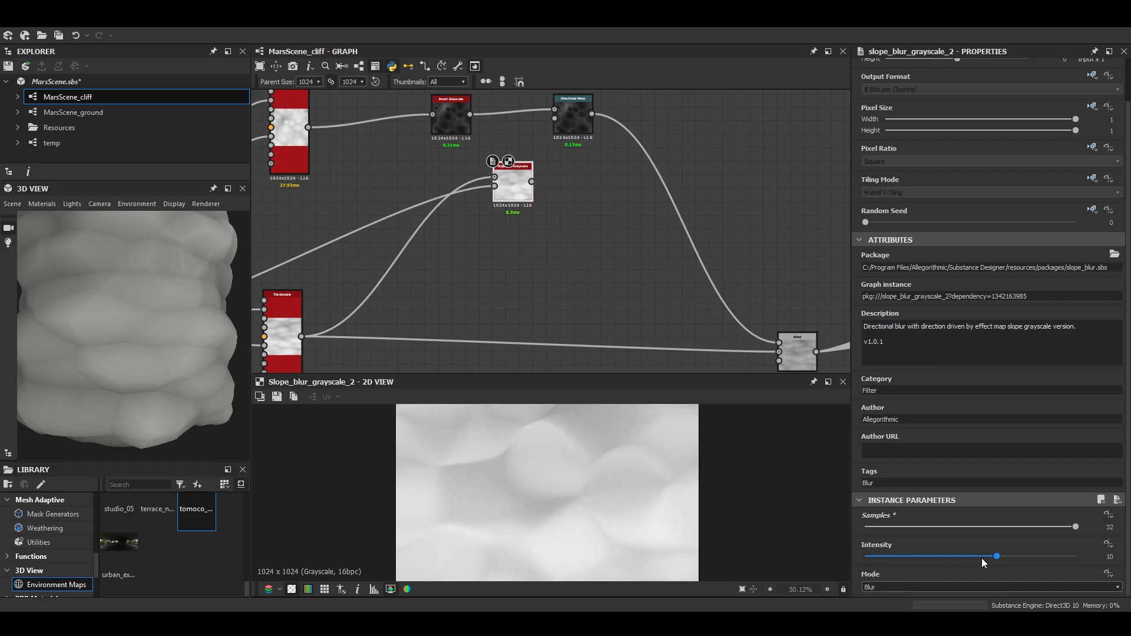
left_click_drag(969, 556, 905, 556)
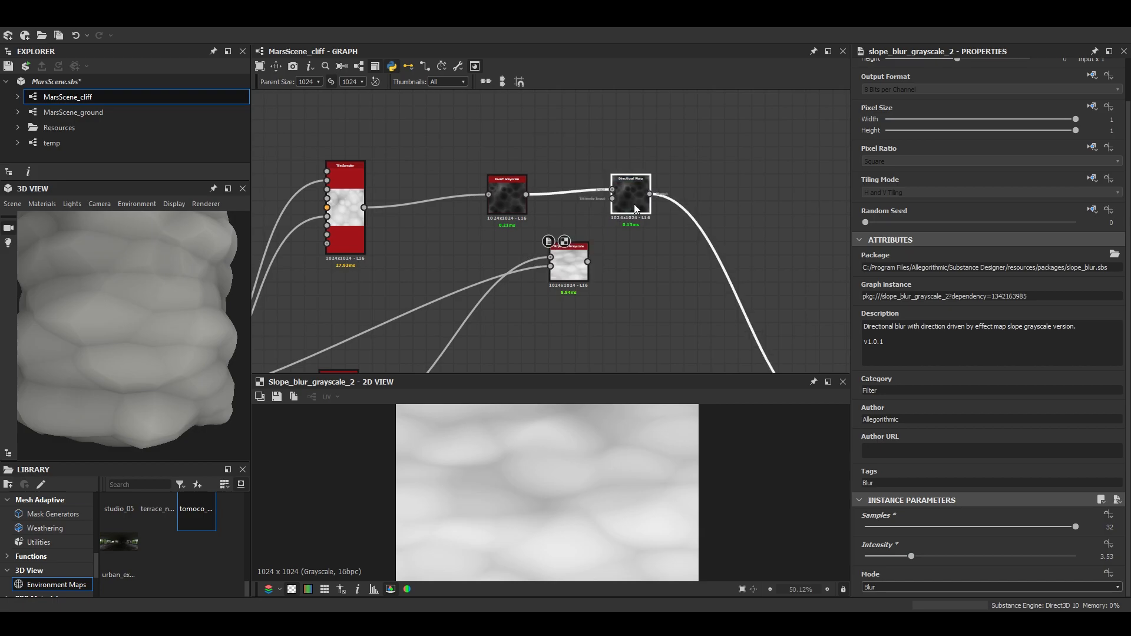
left_click_drag(628, 205, 662, 211)
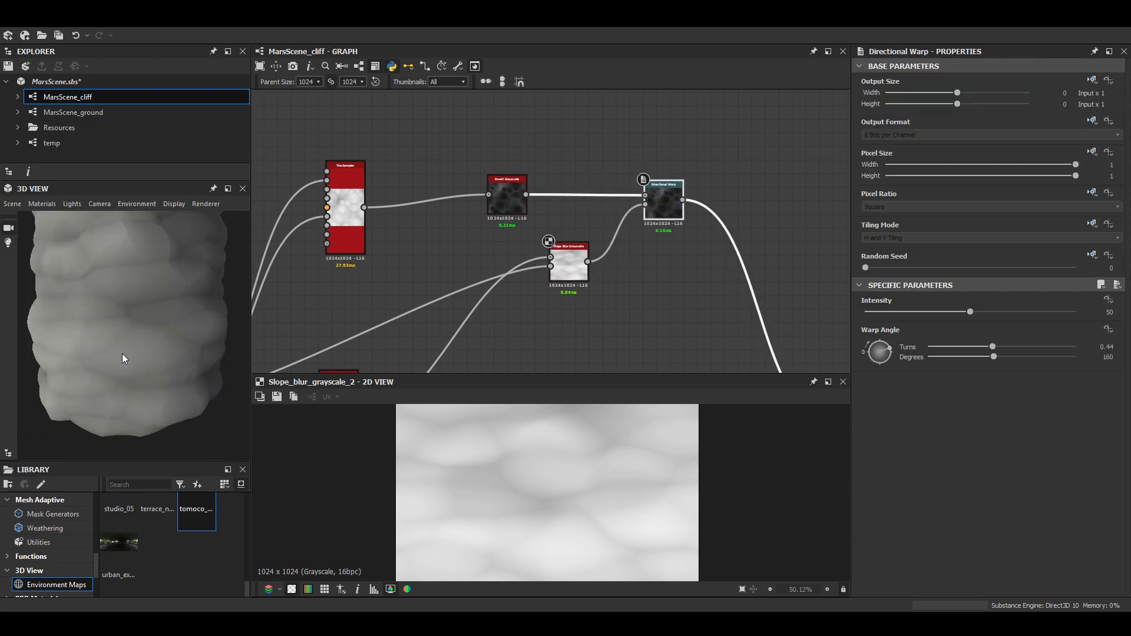
Set the Directional Warp's Intensity to 53.63 while previewing its output
double_click(661, 206)
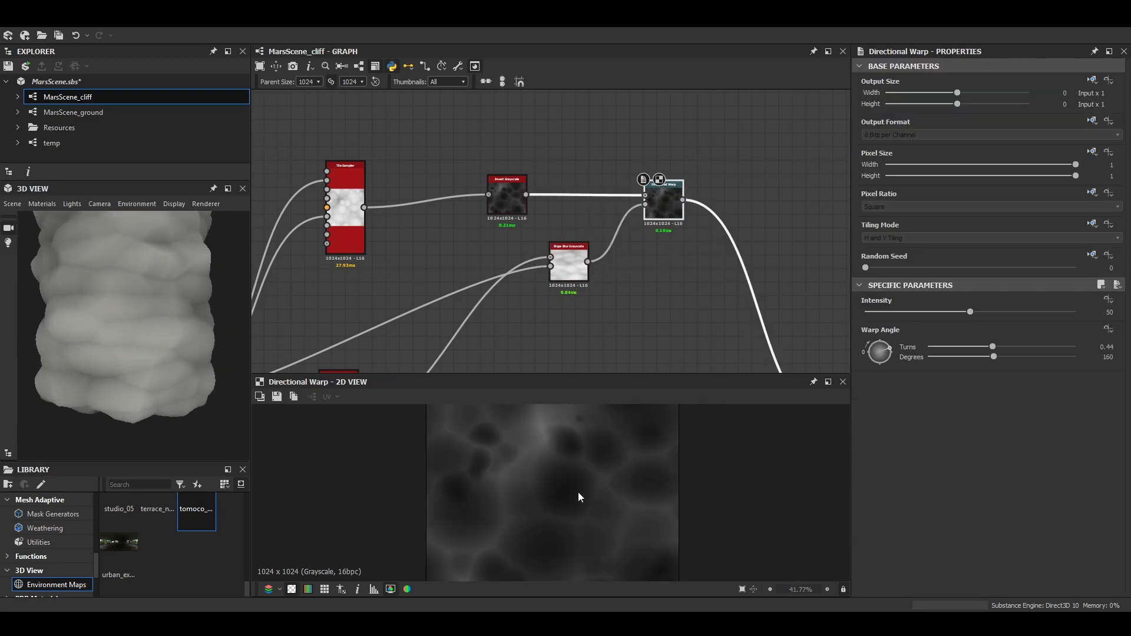
mouse_move(966, 315)
left_mouse_down()
mouse_move(846, 313)
mouse_move(977, 314)
left_mouse_up()
scroll(552, 288, "up", 2)
Try the Min mode on the Slope Blur Grayscale node and return it to Blur
double_click(572, 259)
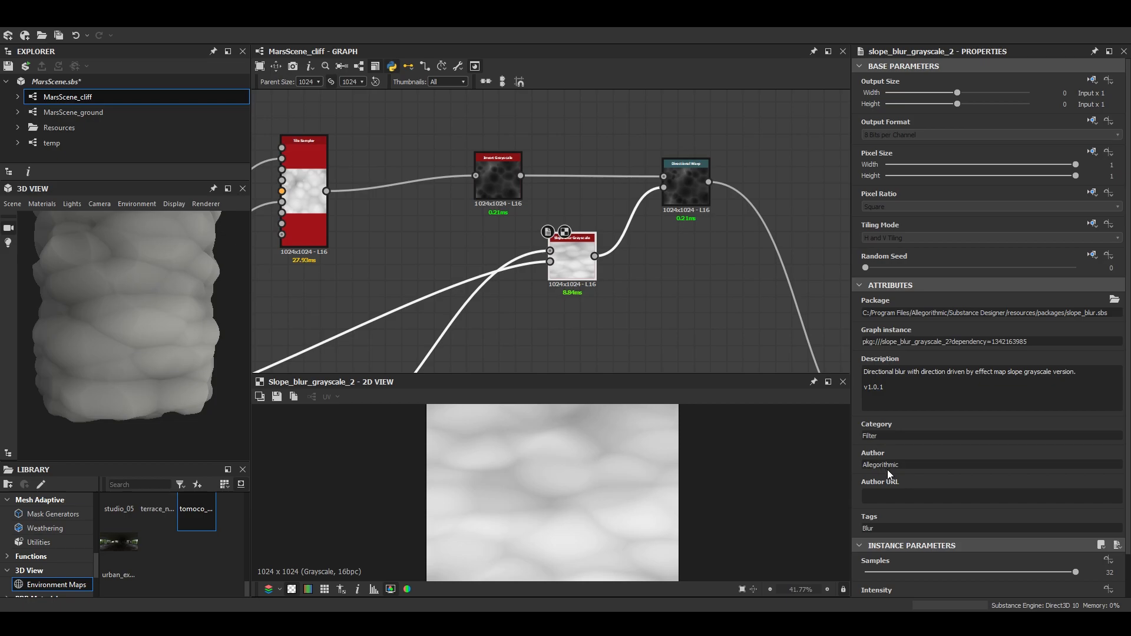
scroll(956, 530, "down", 2)
left_click(881, 589)
left_click(881, 604)
left_click(882, 588)
left_click(882, 595)
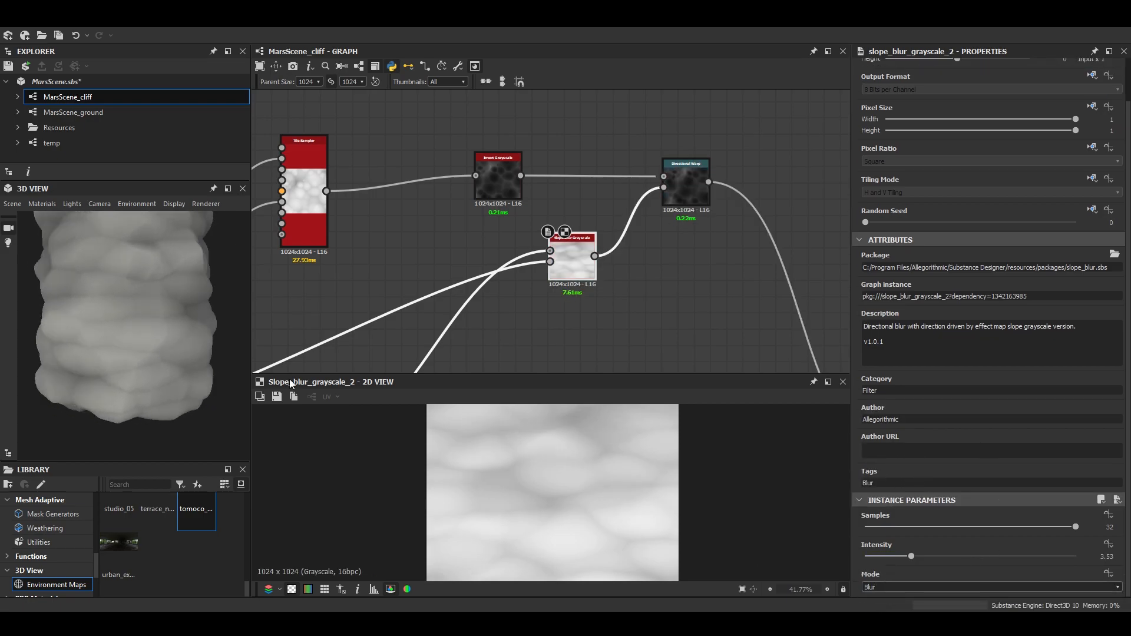
Insert an Auto Levels node between the Slope Blur and the Directional Warp, and select the Directional Warp
left_click_drag(220, 311, 196, 337)
left_click_drag(588, 272, 569, 248)
key("space")
type("au")
key("Return")
left_click(680, 190)
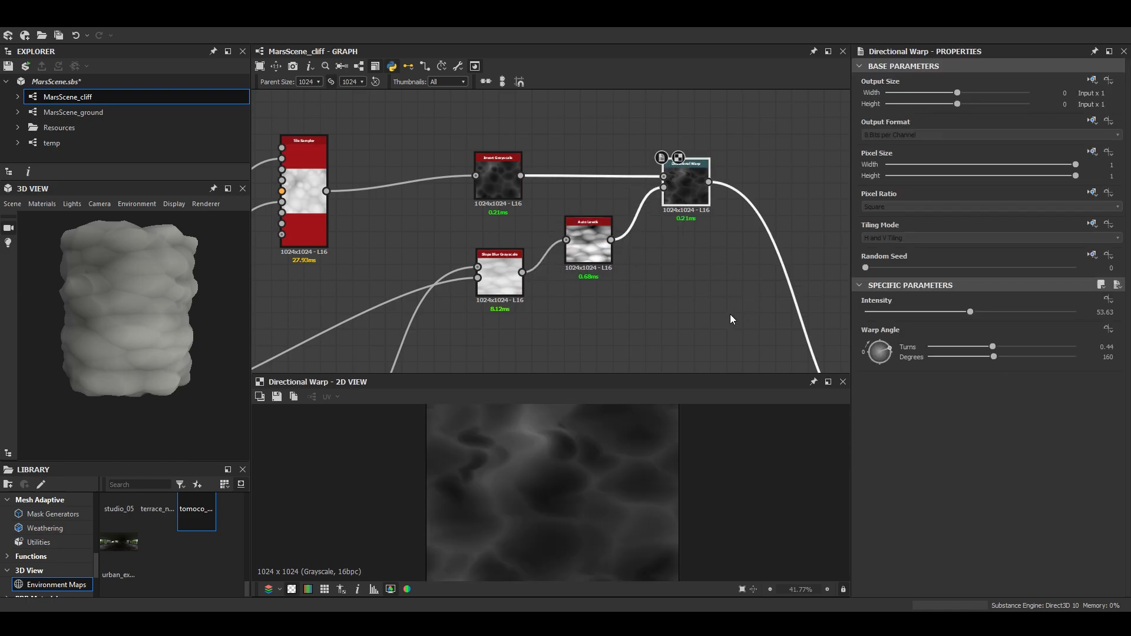
Compare the Slope Blur's Min and Max modes on the cylinder, and return the mode to Blur
left_click(500, 284)
scroll(462, 460, "up", 2)
scroll(164, 341, "up", 5)
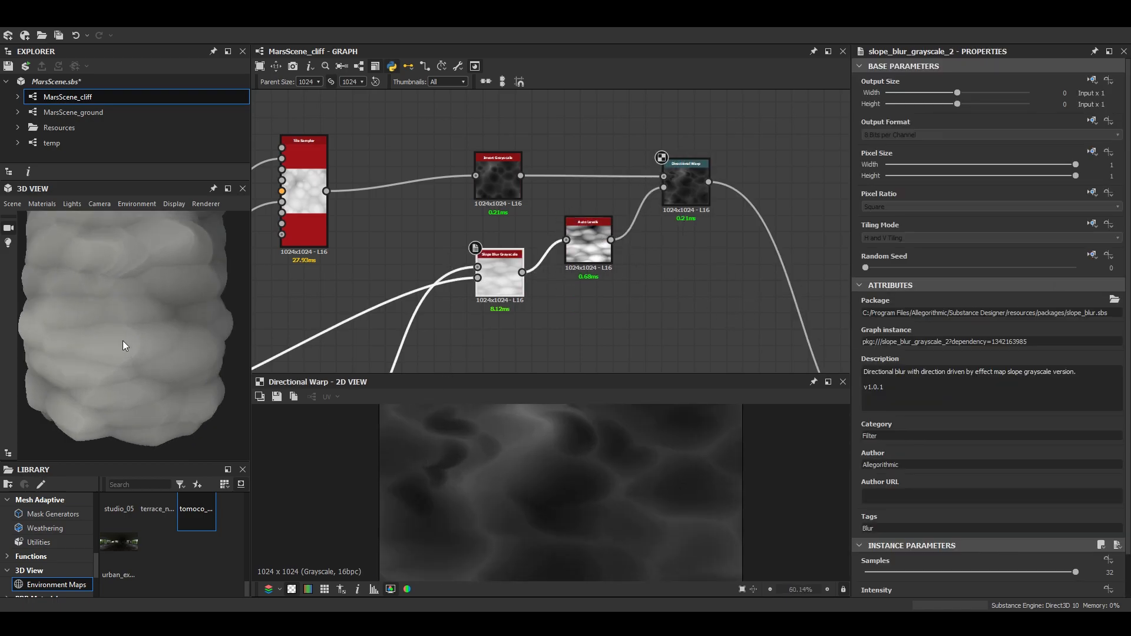
scroll(936, 530, "down", 2)
left_click(887, 586)
left_click(879, 605)
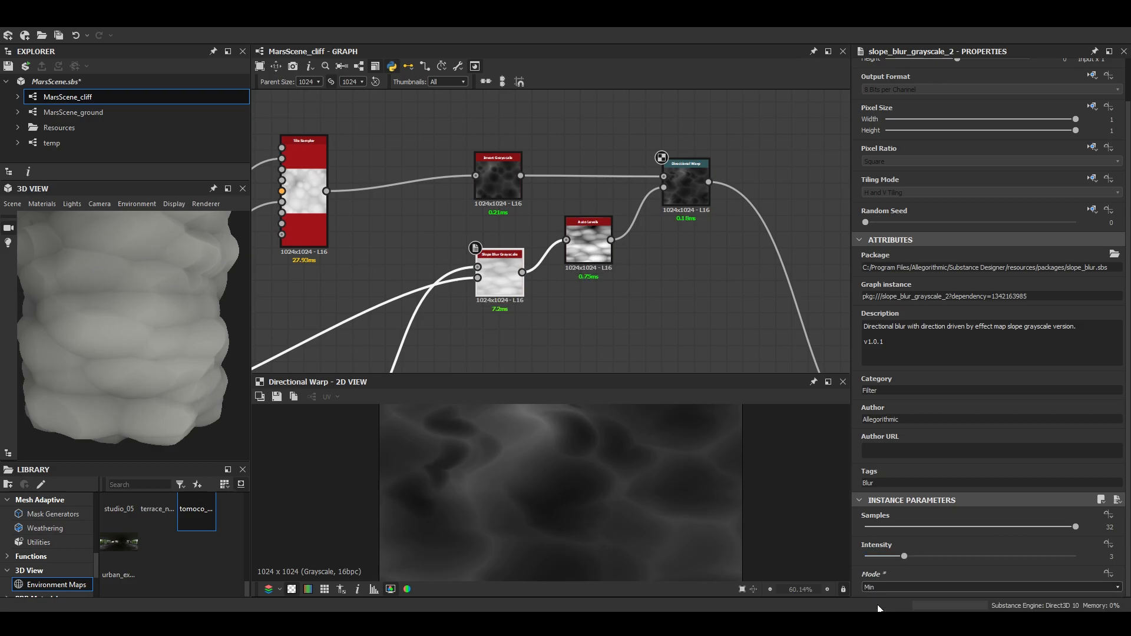
left_click_drag(194, 377, 162, 382)
left_click(887, 587)
left_click(878, 613)
left_click(886, 587)
left_click(882, 594)
Lower the Slope Blur's Intensity and compare the Invert Grayscale output with the Directional Warp output
left_click_drag(903, 556, 865, 556)
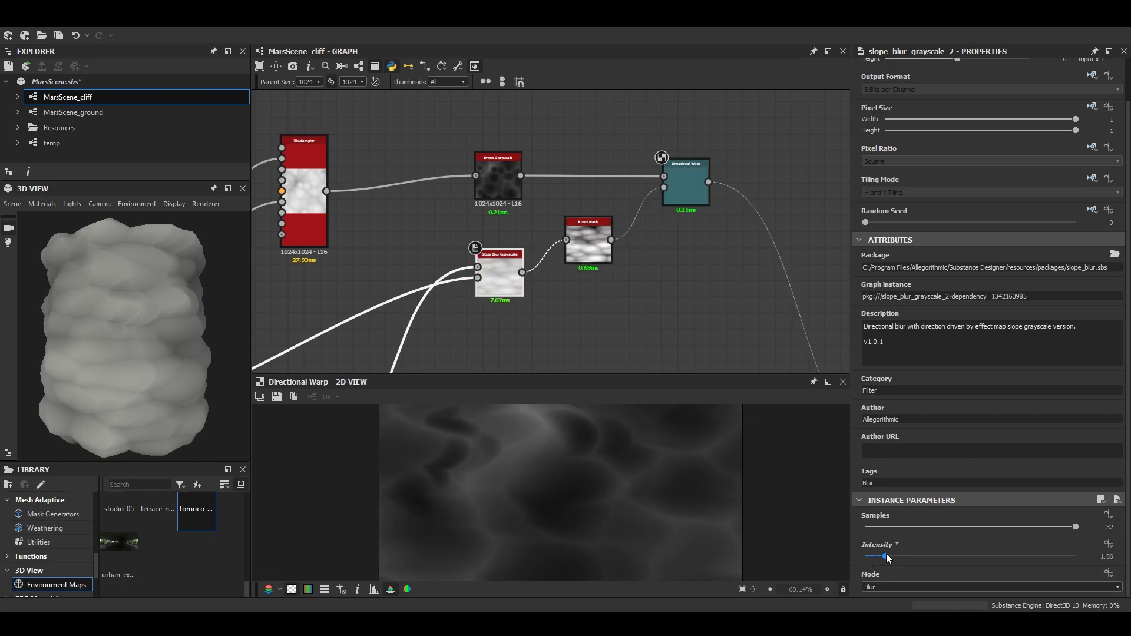
double_click(511, 192)
scroll(546, 479, "down", 4)
double_click(687, 197)
scroll(628, 455, "up", 2)
Raise the Slope Blur's Intensity to 5.14 and check the relief on the cylinder
left_click(495, 279)
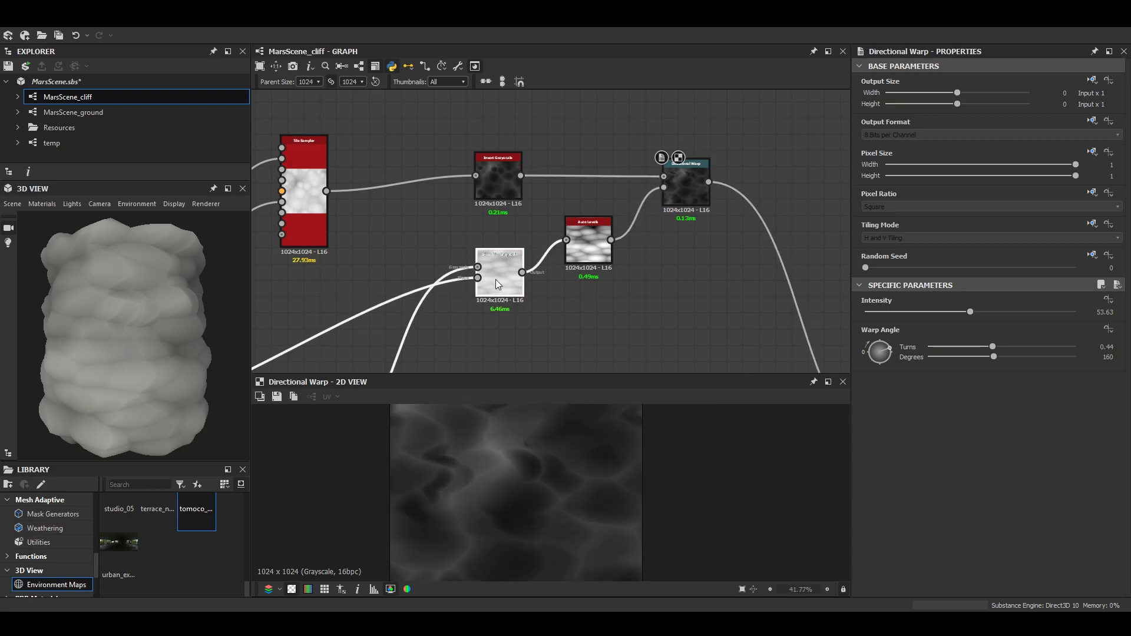
scroll(993, 536, "down", 2)
left_click_drag(866, 556, 884, 556)
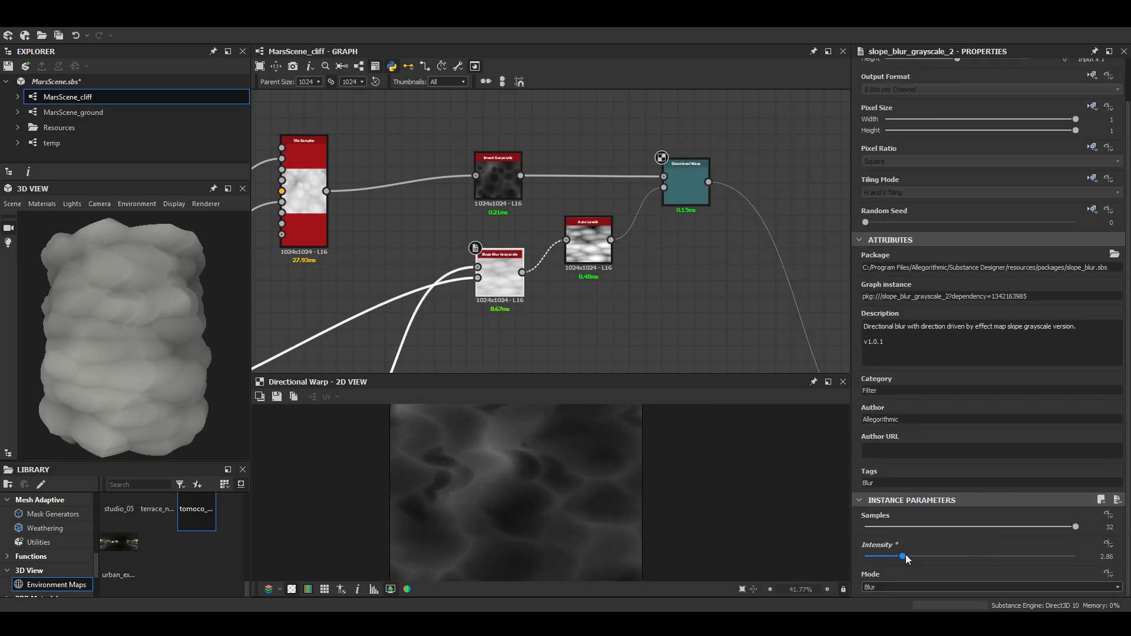
left_click_drag(960, 560, 937, 560)
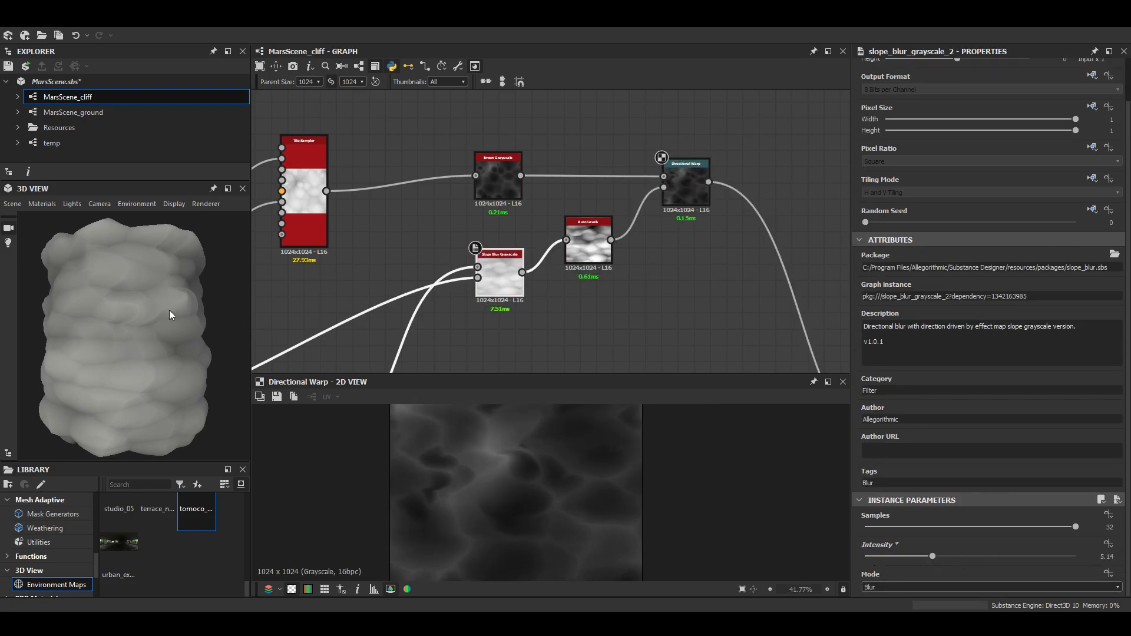
scroll(173, 330, "up", 3)
scroll(177, 353, "down", 3)
left_click_drag(172, 360, 205, 366)
Reduce the Directional Warp's Intensity to 26.37 while checking the cylinder
left_click(685, 188)
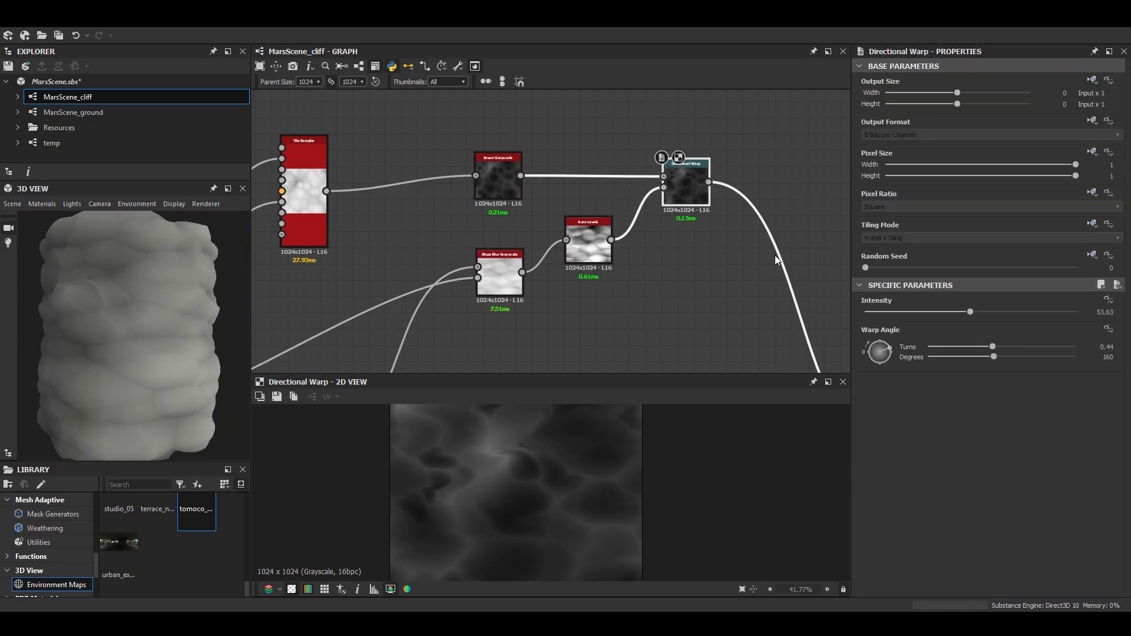
mouse_move(971, 313)
left_mouse_down()
mouse_move(914, 315)
mouse_move(954, 316)
left_mouse_up()
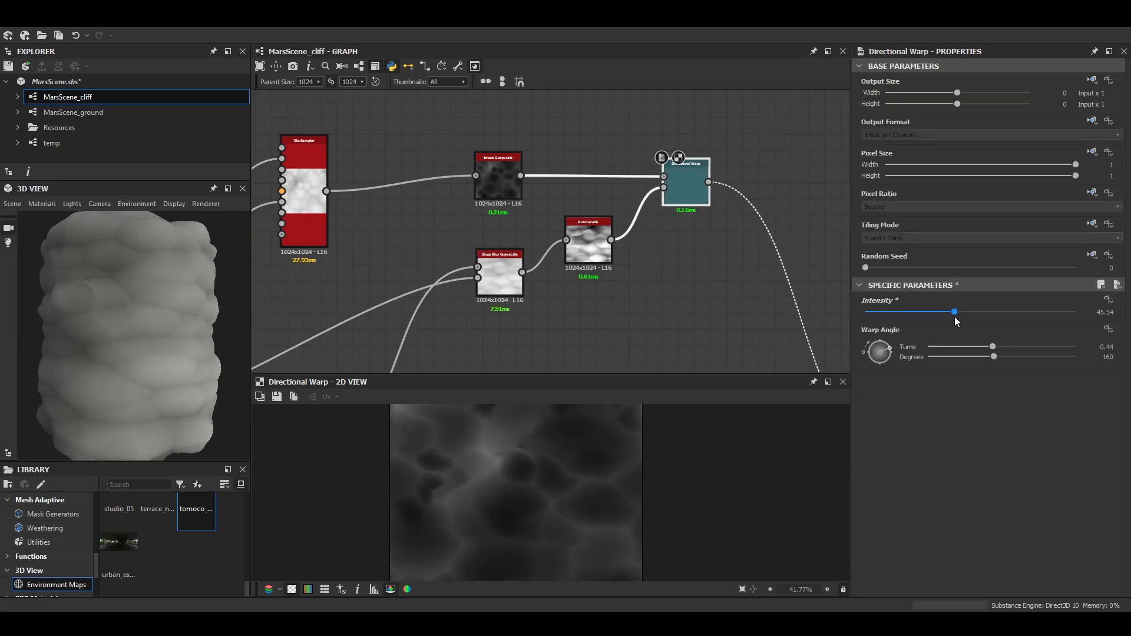
scroll(220, 329, "down", 3)
scroll(217, 329, "up", 5)
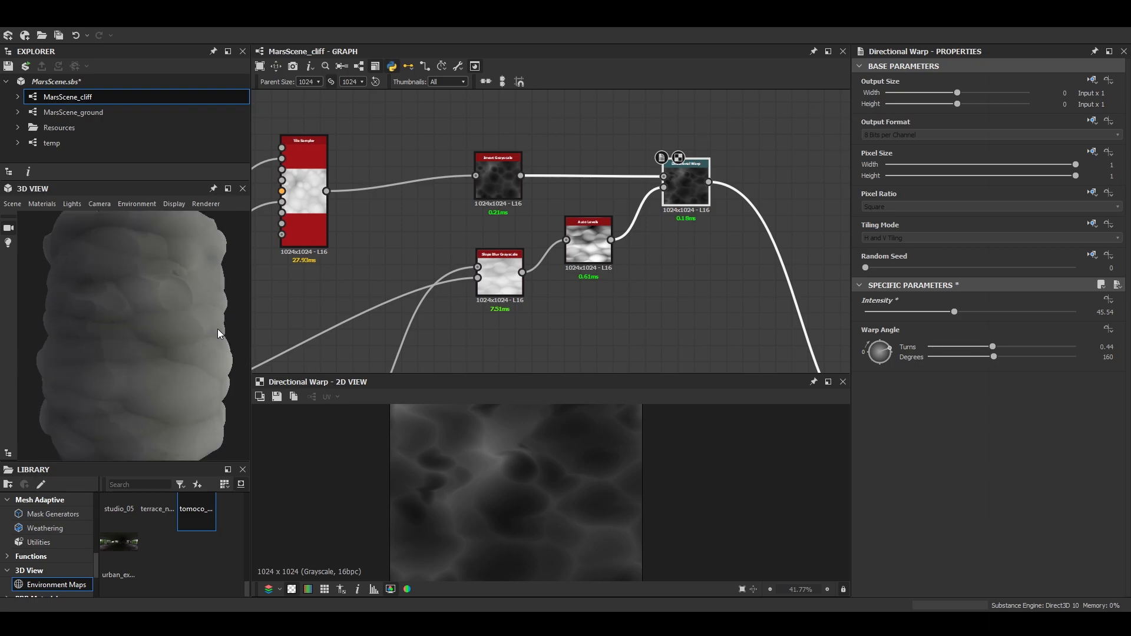
left_click_drag(913, 311, 917, 312)
scroll(698, 230, "down", 6)
scroll(736, 274, "up", 5)
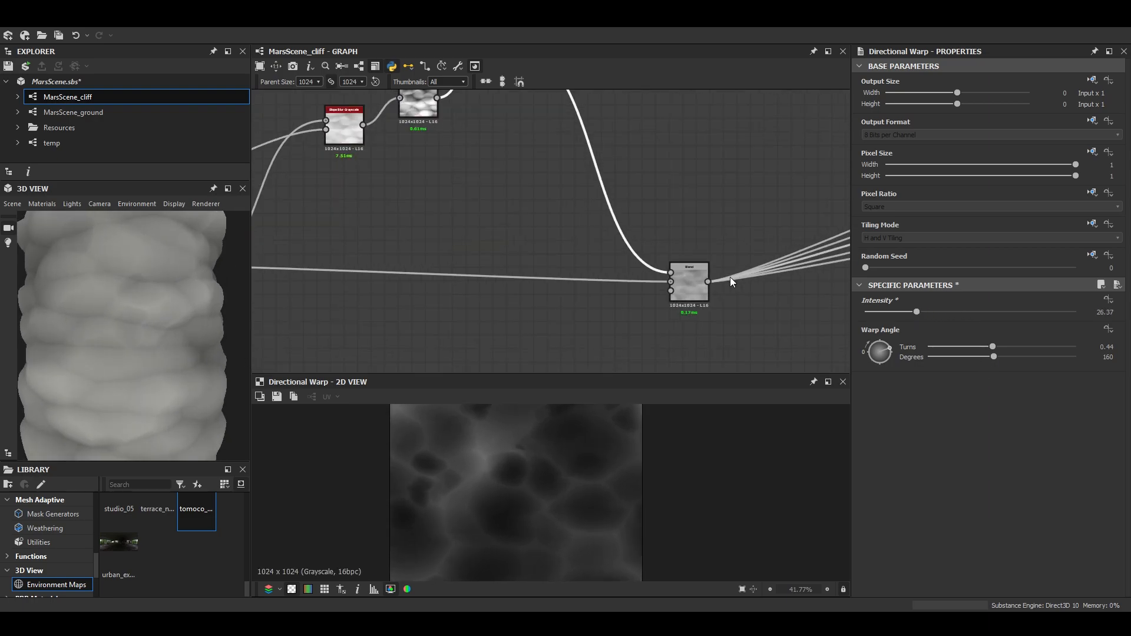
Move the final Blend node closer to the warp branch and display its output
left_click_drag(688, 290, 649, 270)
double_click(649, 270)
scroll(518, 242, "down", 3)
middle_click_drag(519, 243, 608, 277)
scroll(166, 322, "down", 3)
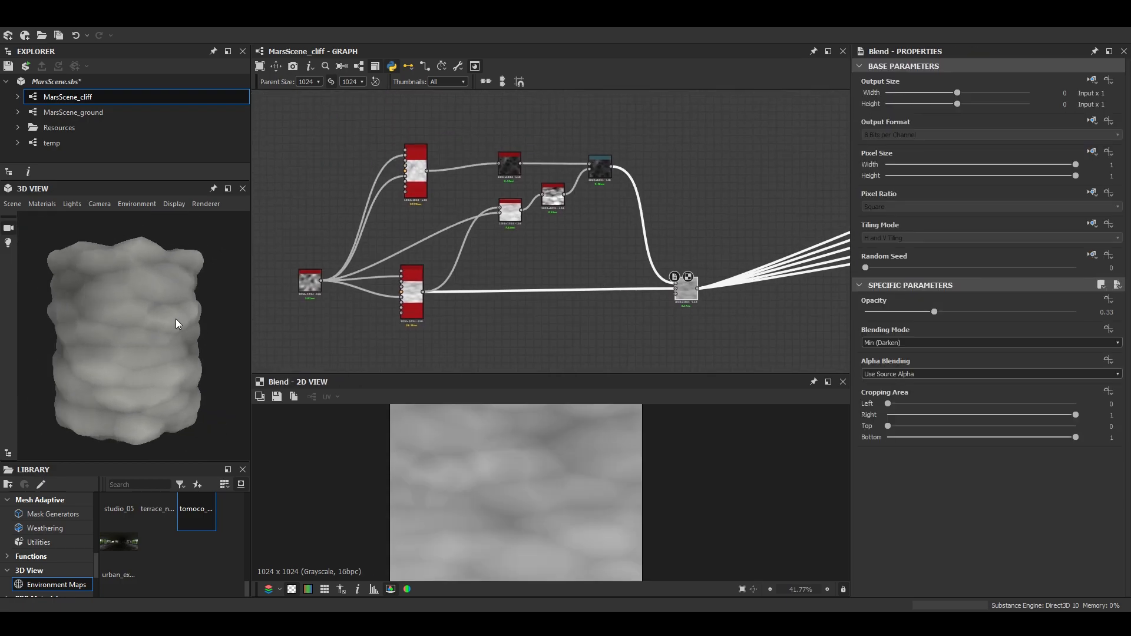
Examine the Normal node's output, the blended height and the cliff relief on the cylinder
left_click_drag(166, 321, 210, 321)
scroll(309, 317, "down", 6)
middle_click_drag(771, 263, 673, 288)
scroll(780, 224, "up", 10)
scroll(612, 250, "down", 1)
scroll(605, 253, "down", 6)
scroll(605, 251, "up", 3)
double_click(610, 193)
scroll(596, 195, "down", 3)
middle_click_drag(582, 216, 675, 199)
scroll(675, 200, "down", 4)
middle_click_drag(340, 285, 450, 225)
scroll(450, 224, "up", 6)
scroll(525, 257, "down", 4)
middle_click_drag(525, 257, 657, 233)
scroll(530, 455, "up", 6)
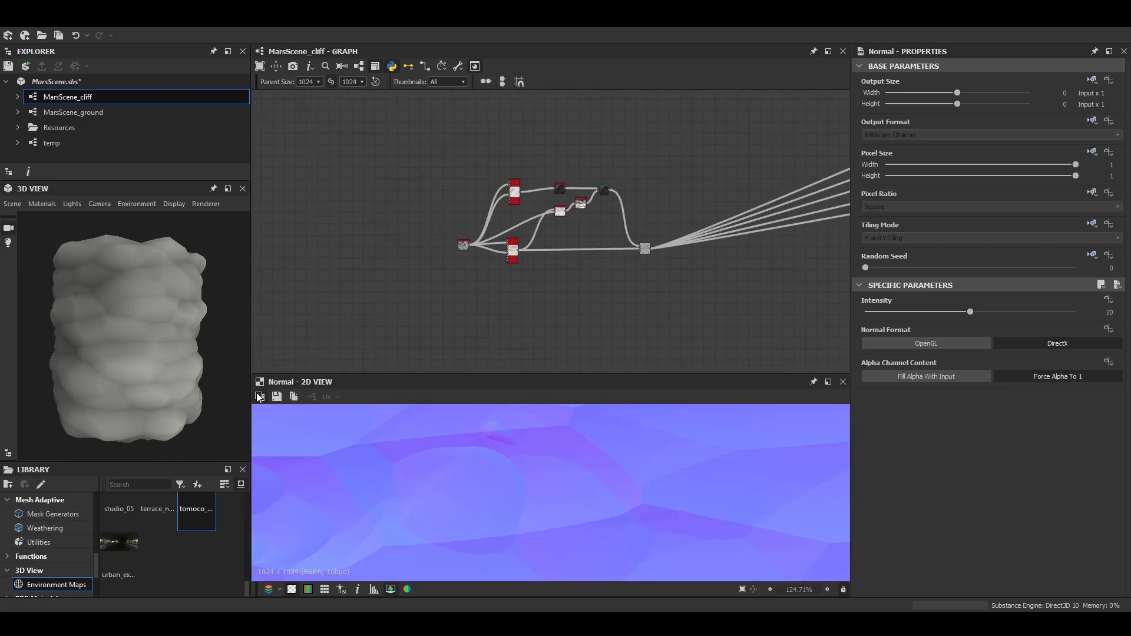
scroll(211, 373, "up", 5)
scroll(200, 371, "down", 5)
left_click_drag(193, 370, 130, 376)
scroll(644, 283, "up", 4)
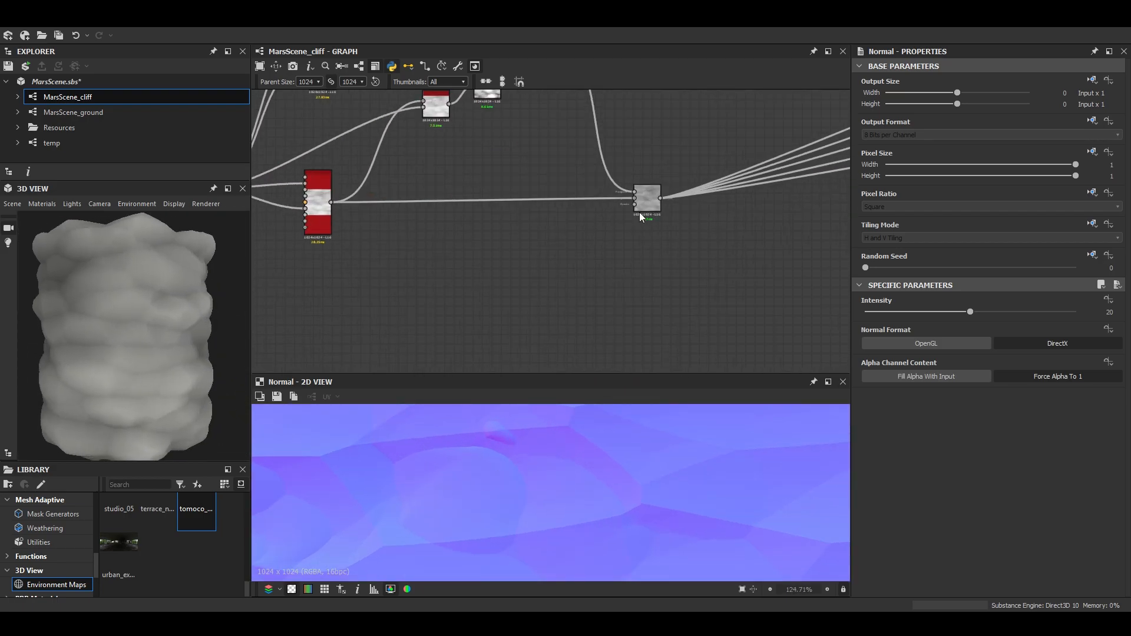
double_click(640, 210)
Set the upper Tile Sampler's Y Amount to 22 and inspect the shapes on the cylinder
left_click(1108, 518)
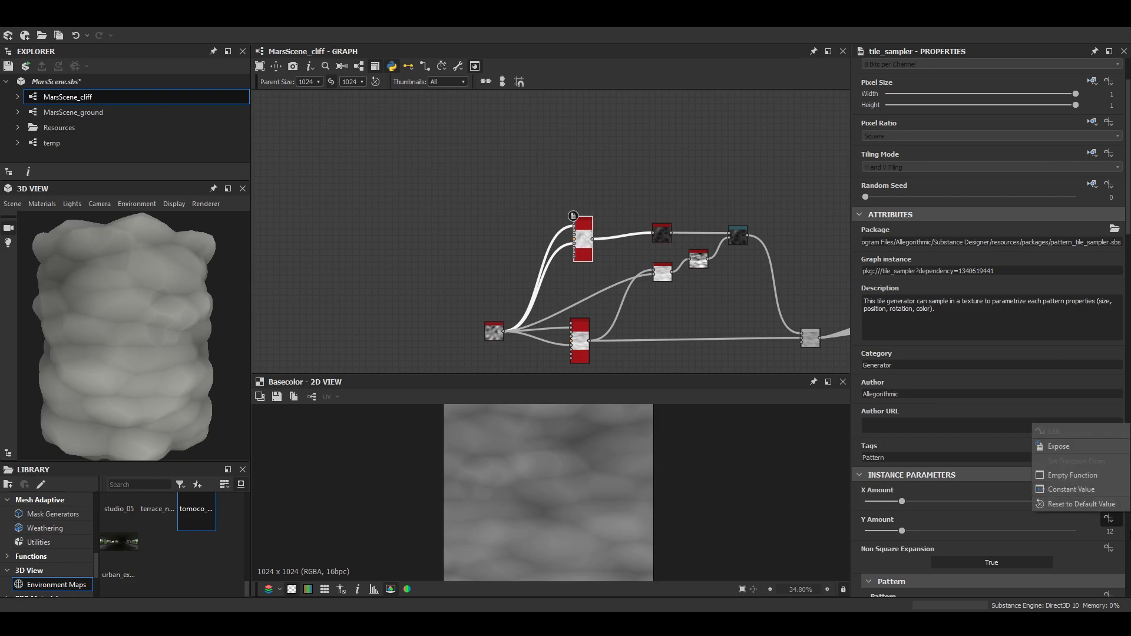
left_click(1117, 533)
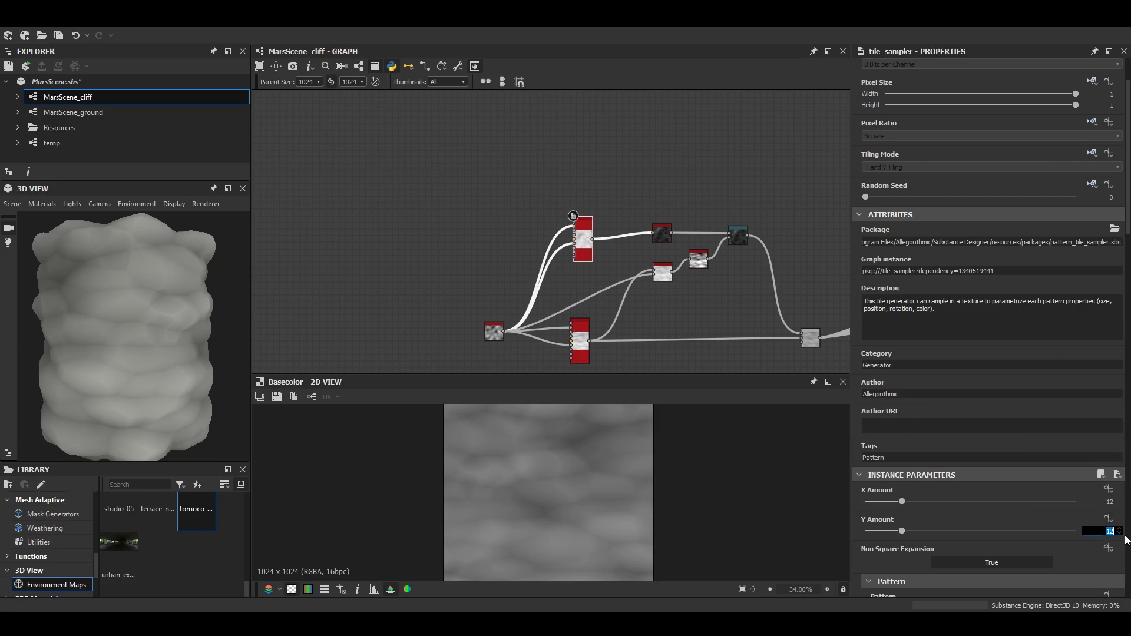
type("22")
key("Return")
scroll(359, 459, "up", 2)
scroll(176, 400, "up", 4)
mouse_move(171, 386)
left_mouse_down()
mouse_move(93, 411)
mouse_move(171, 404)
mouse_move(165, 383)
left_mouse_up()
scroll(120, 396, "down", 4)
scroll(154, 407, "up", 4)
scroll(171, 404, "down", 4)
scroll(743, 253, "up", 4)
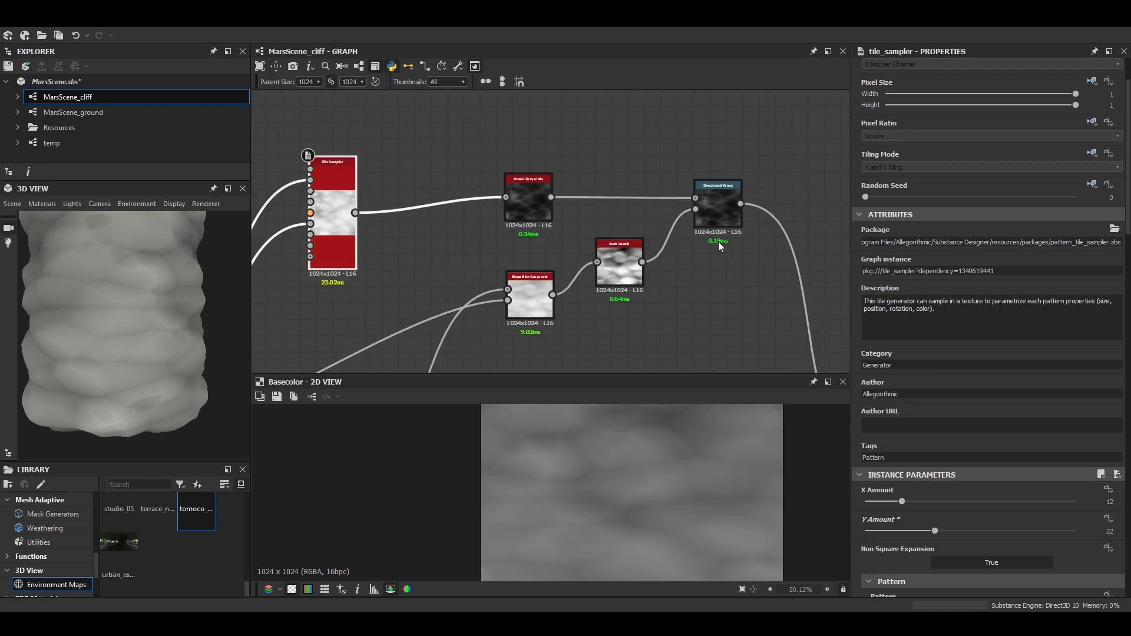
Set the Directional Warp's Intensity to 50 and check the cylinder
double_click(718, 209)
type("50")
key("Return")
mouse_move(151, 330)
left_mouse_down()
mouse_move(103, 324)
mouse_move(160, 336)
left_mouse_up()
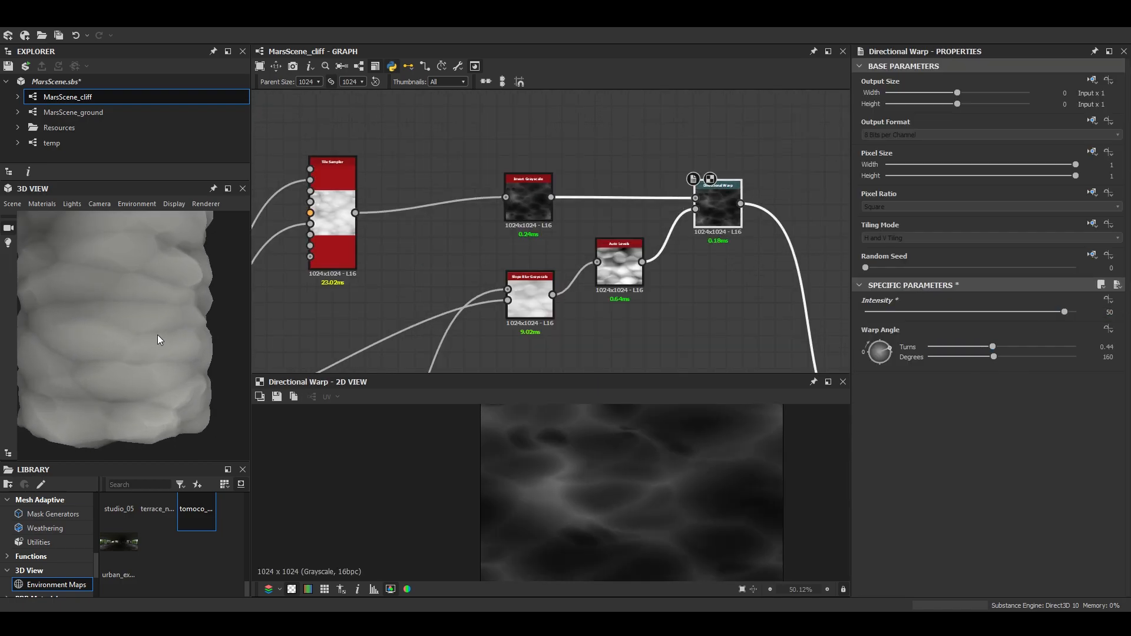
Set the Slope Blur Grayscale's Intensity to 1.97 and open the Directional Warp's Warp Angle for editing
left_click(529, 298)
scroll(940, 563, "down", 2)
left_click_drag(938, 556, 912, 564)
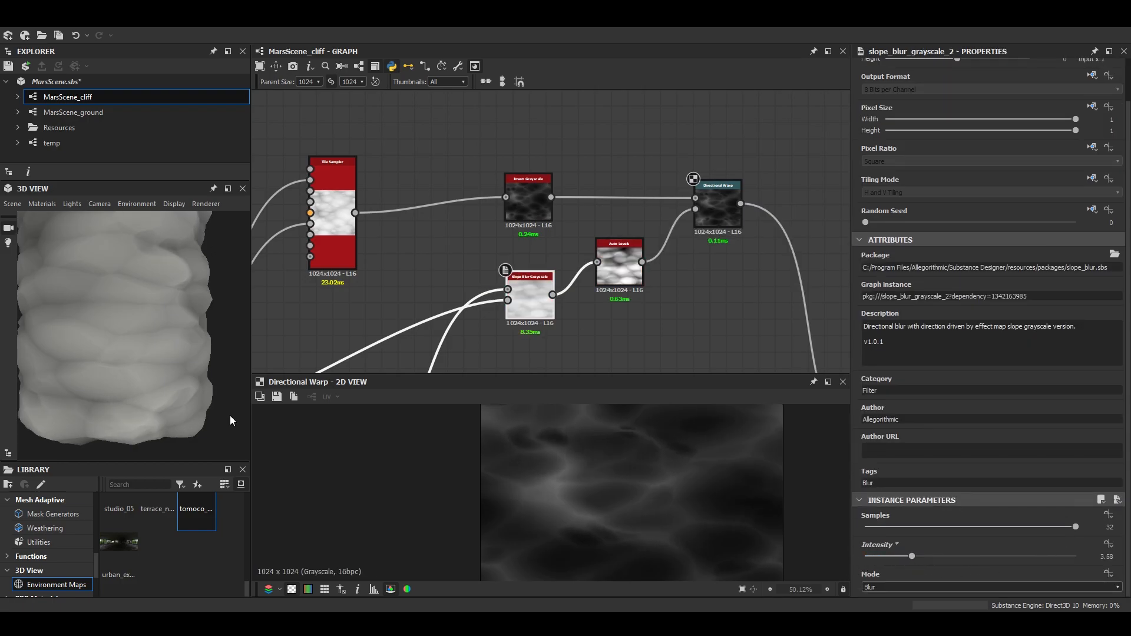
scroll(112, 391, "down", 3)
scroll(118, 376, "up", 4)
scroll(118, 376, "down", 2)
left_click_drag(118, 375, 104, 380)
left_click_drag(912, 556, 887, 556)
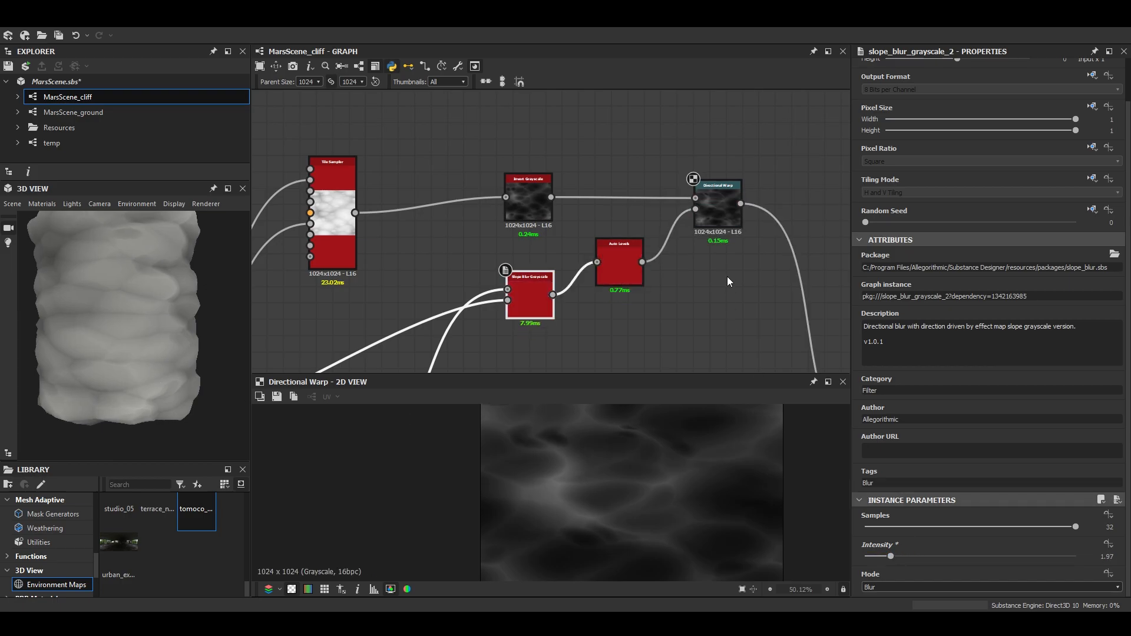
left_click(721, 215)
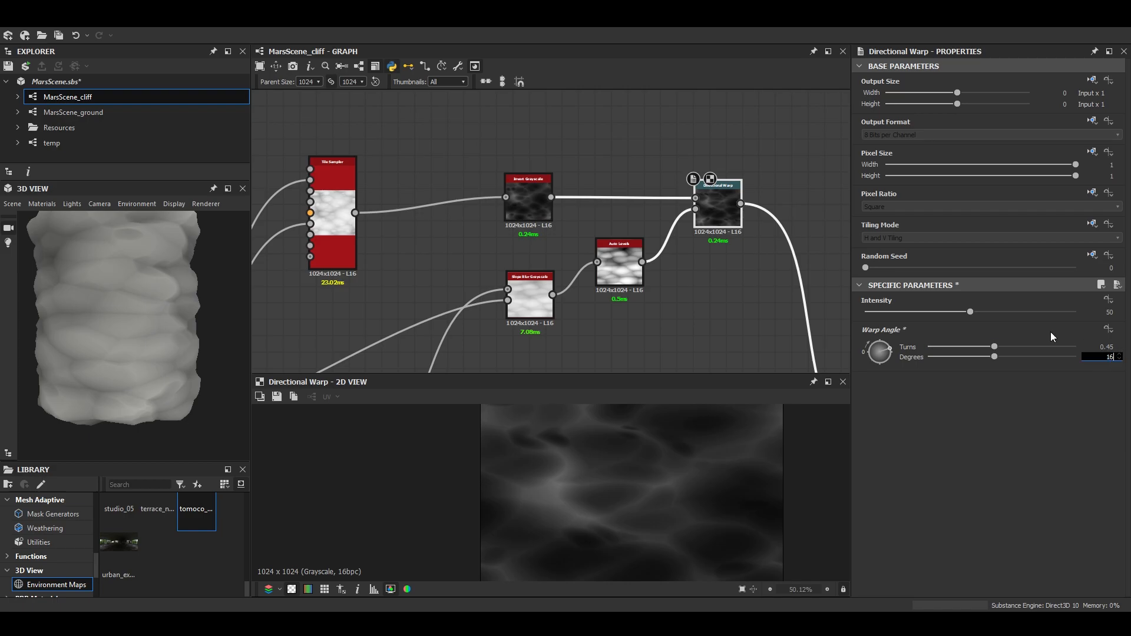
Insert a second Blend node directly after the existing Blend, ahead of the material outputs
scroll(718, 247, "down", 3)
middle_click_drag(813, 350, 612, 245)
left_click(615, 265)
key("space")
left_click(653, 277)
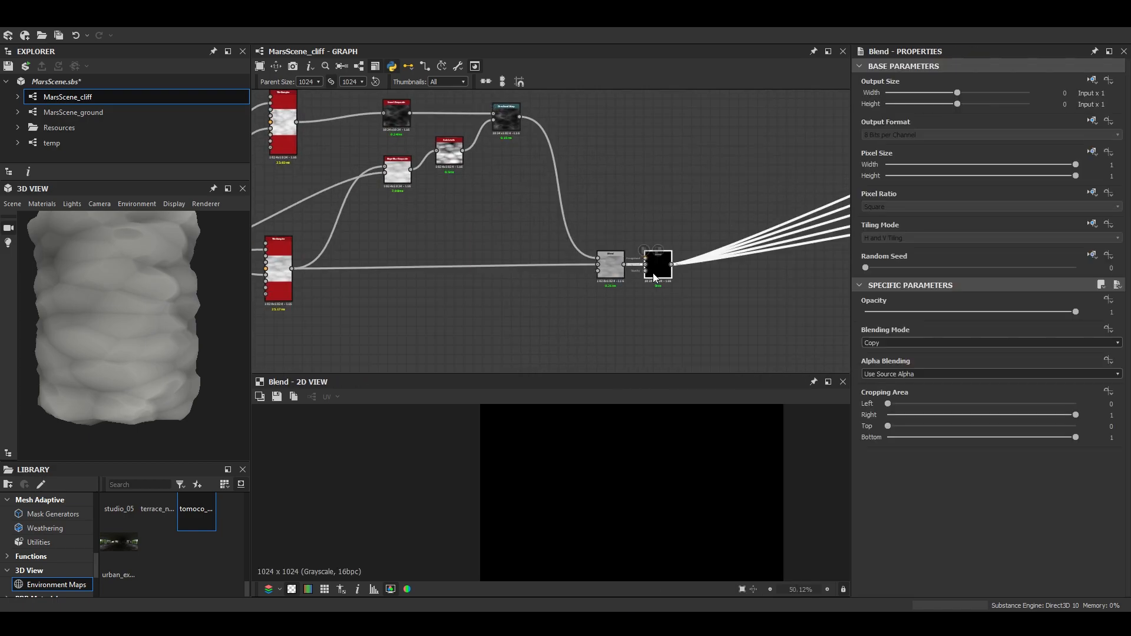
Move the second Blend away from the first, comment it "Cracks" and set its blending mode to Subtract
left_click_drag(652, 274, 725, 270)
right_click(726, 274)
left_click(778, 328)
type("Cracks")
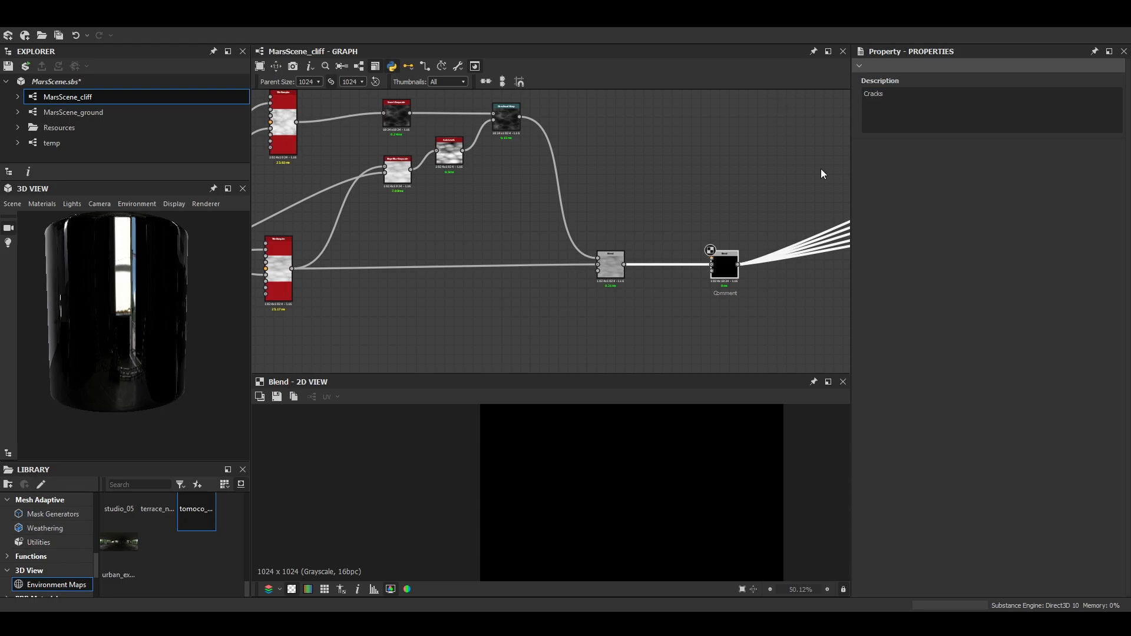
left_click(725, 266)
left_click(887, 342)
left_click(892, 351)
Duplicate the upper Tile Sampler and place the copy above the original
scroll(630, 194, "down", 1)
middle_click_drag(630, 193, 642, 203)
scroll(637, 261, "up", 5)
scroll(802, 252, "down", 4)
scroll(561, 220, "up", 1)
middle_click_drag(365, 123, 590, 262)
left_click(584, 226)
key("ctrl+d")
scroll(584, 230, "down", 2)
left_click_drag(569, 263, 588, 153)
scroll(587, 212, "down", 1)
middle_click_drag(586, 209, 554, 238)
scroll(537, 199, "up", 1)
mouse_move(126, 330)
left_mouse_down()
mouse_move(171, 320)
mouse_move(65, 310)
mouse_move(119, 321)
mouse_move(104, 320)
left_mouse_up()
Set the duplicated Tile Sampler's X Amount and Y Amount to 21
scroll(170, 320, "up", 3)
scroll(171, 319, "down", 4)
scroll(102, 316, "up", 5)
scroll(1013, 433, "down", 3)
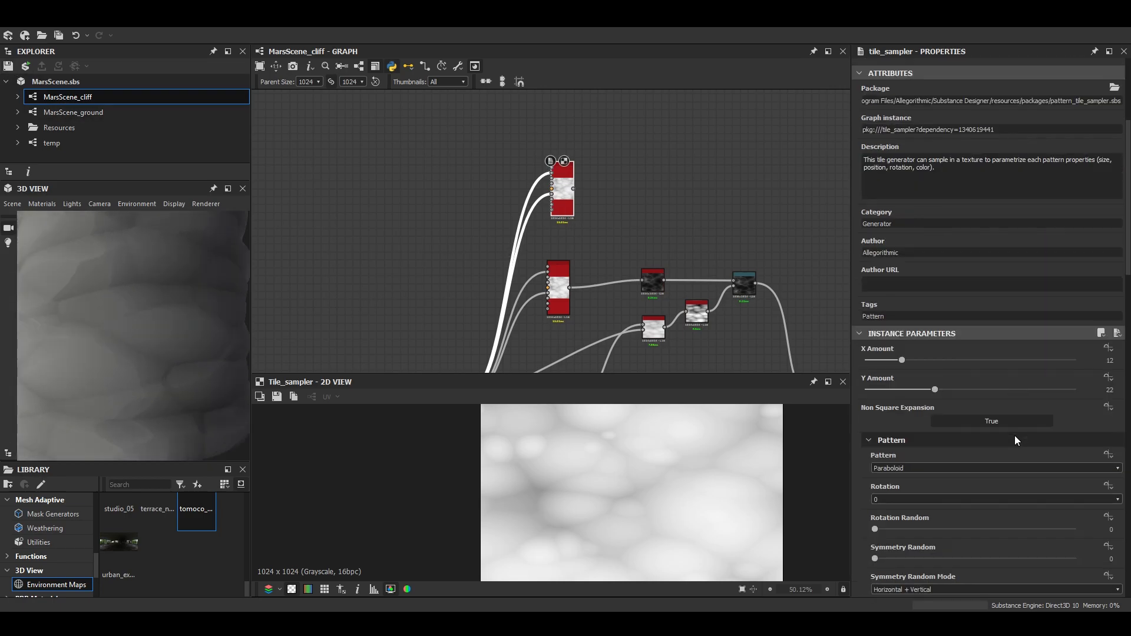
type("21")
key("Tab")
type("21")
key("Return")
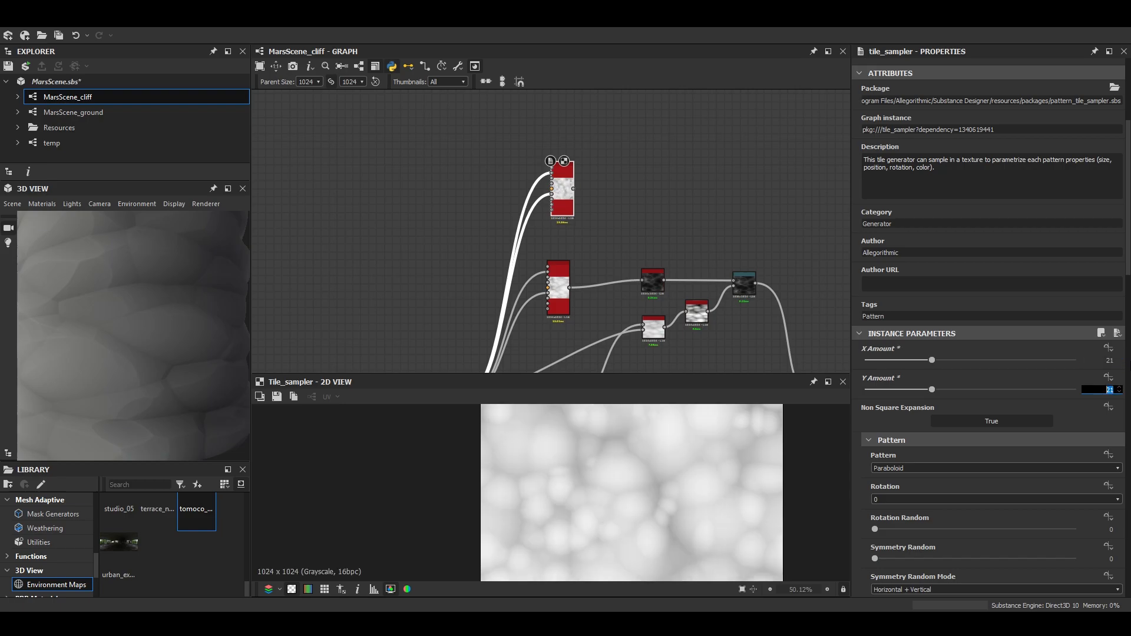
left_click(639, 500)
key("f")
Set the Tile Sampler copy's Scale to 9, Scale Random to 0.7, Scale Map Multiplier to 0.55, Scale Vector Map Multiplier to 0 and Offset to 0.15
scroll(862, 500, "down", 6)
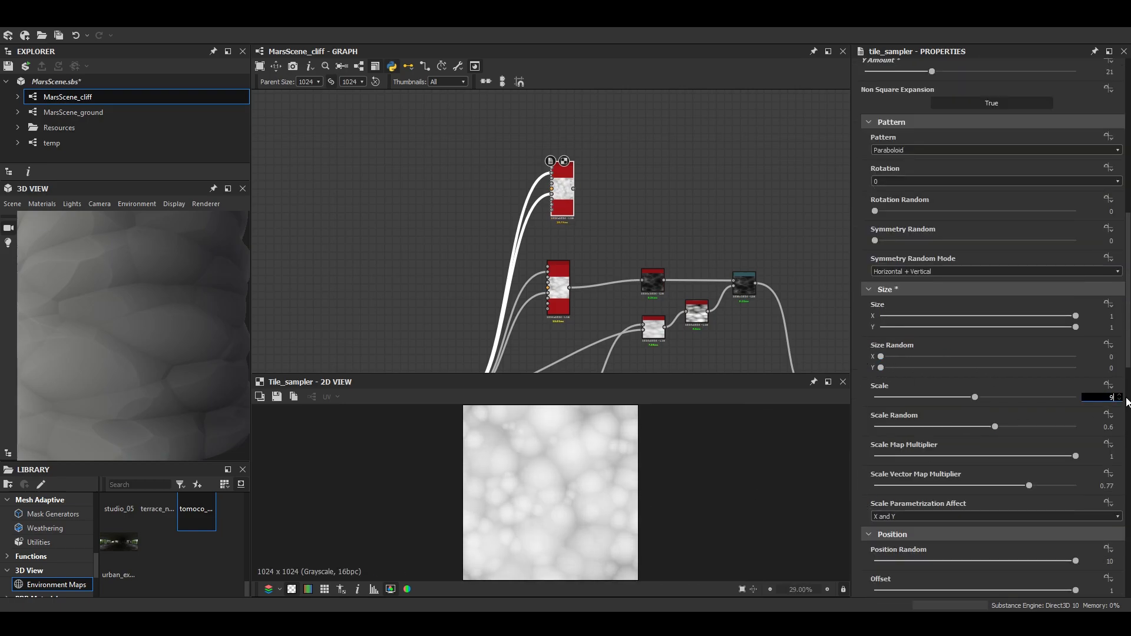
type("9")
key("Tab")
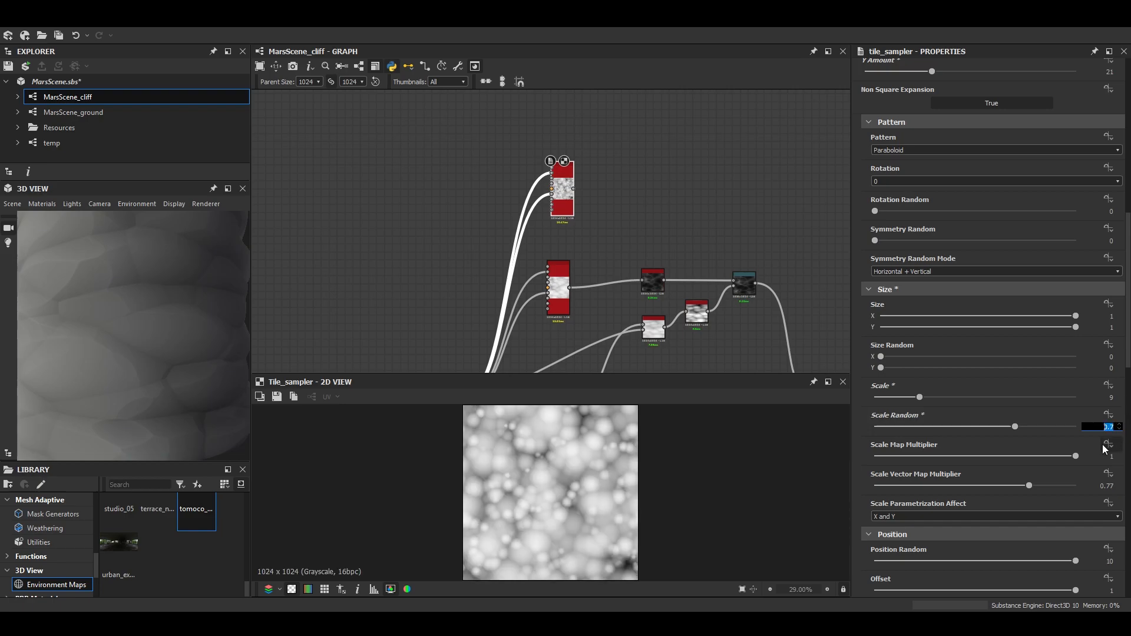
key("Tab")
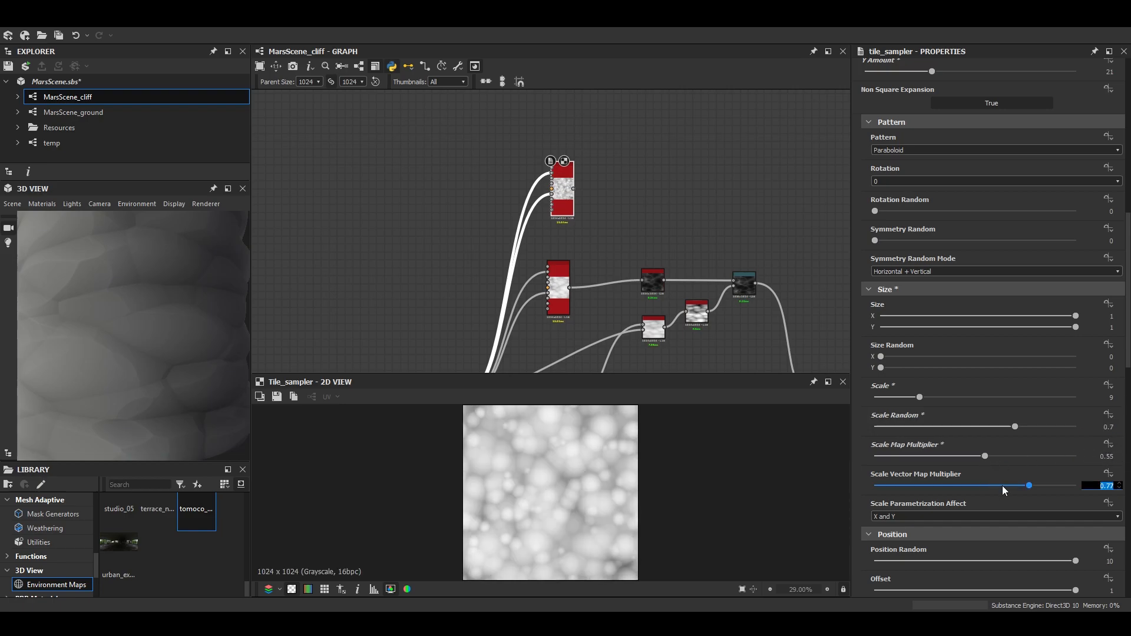
left_click_drag(1004, 490, 845, 485)
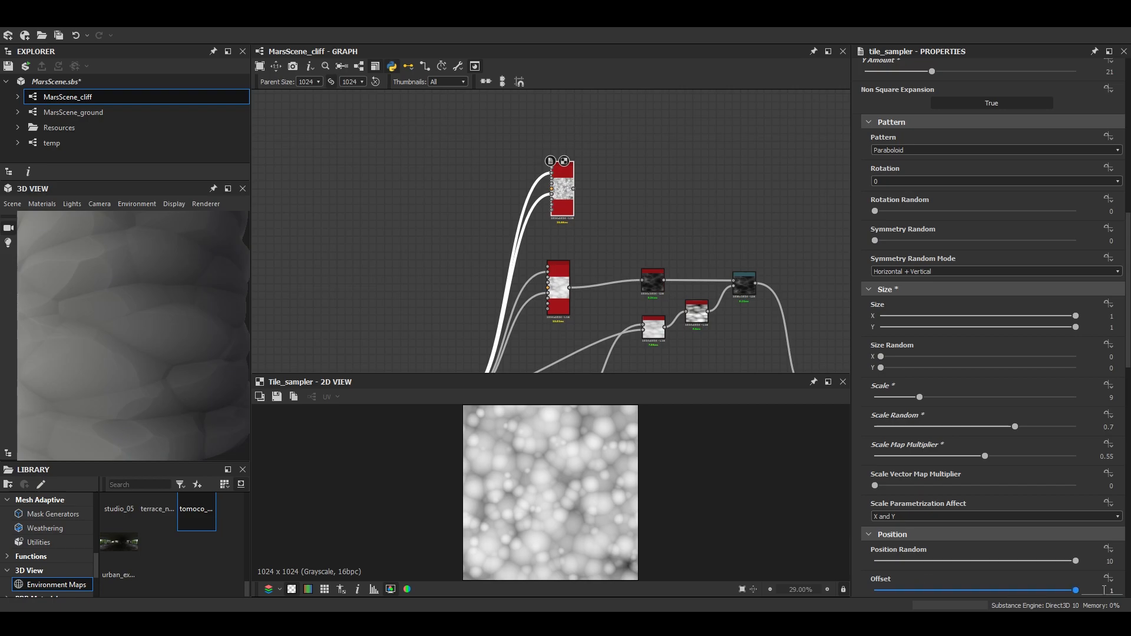
type("0.15")
key("Return")
Set the Tile Sampler copy's Color Random and Color Parametrization Multiplier to 0.3
scroll(966, 517, "down", 5)
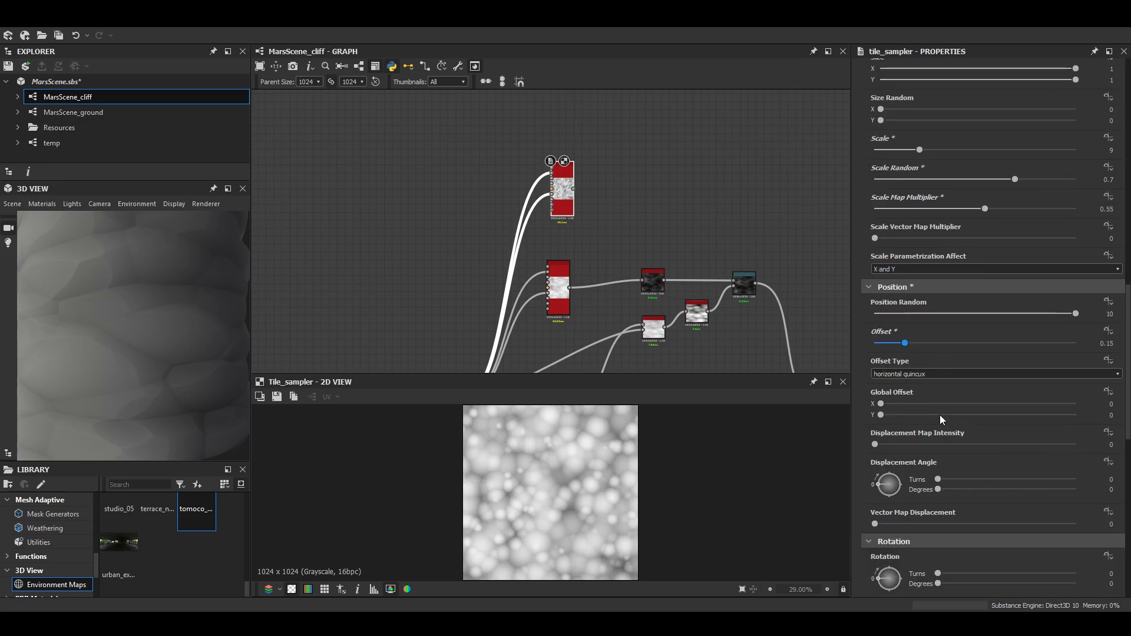
scroll(948, 405, "down", 7)
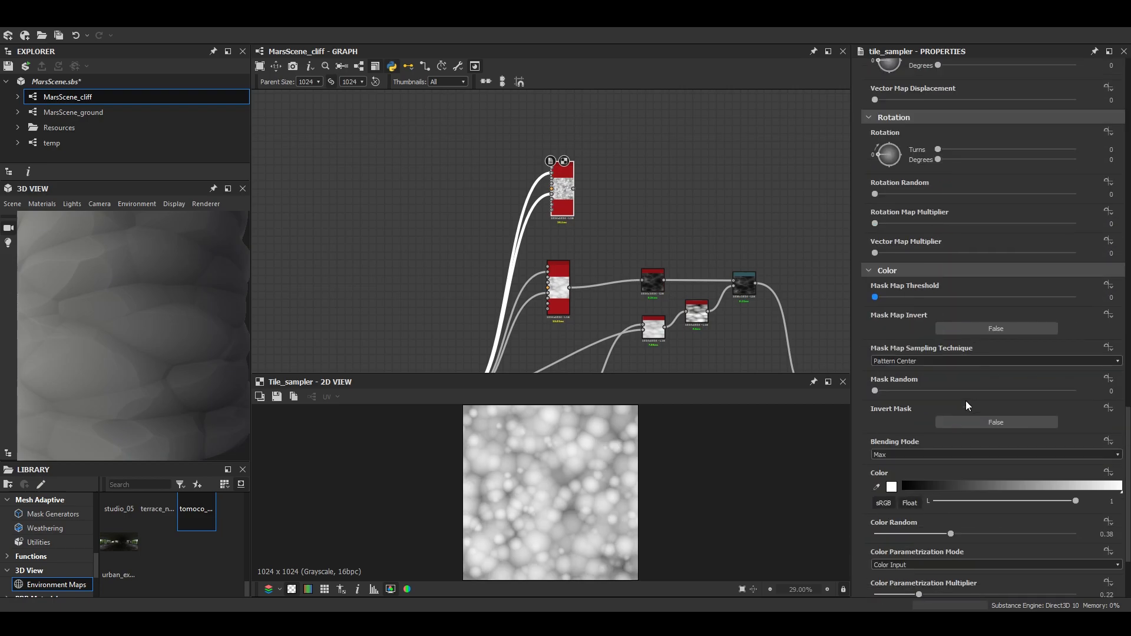
scroll(928, 401, "down", 3)
type(".3")
key("Return")
left_click(1102, 489)
type(".")
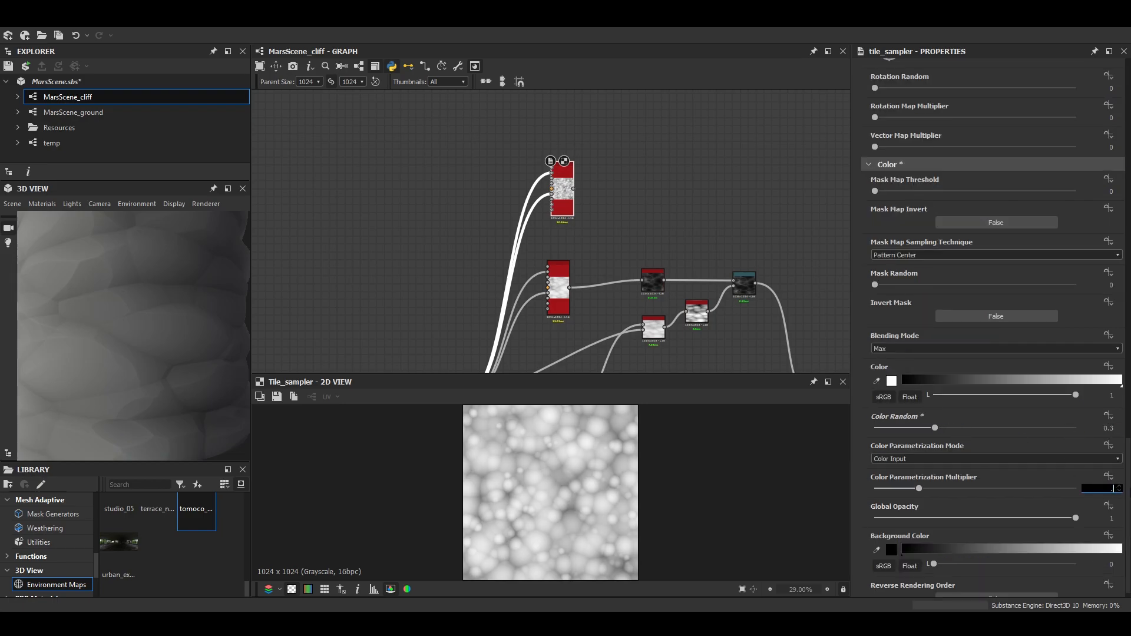
scroll(626, 505, "up", 3)
scroll(601, 460, "down", 3)
scroll(589, 173, "up", 3)
Add a Slope Blur Grayscale after the Tile Sampler copy with Samples 32 and Intensity 2.5
middle_click_drag(549, 207, 535, 214)
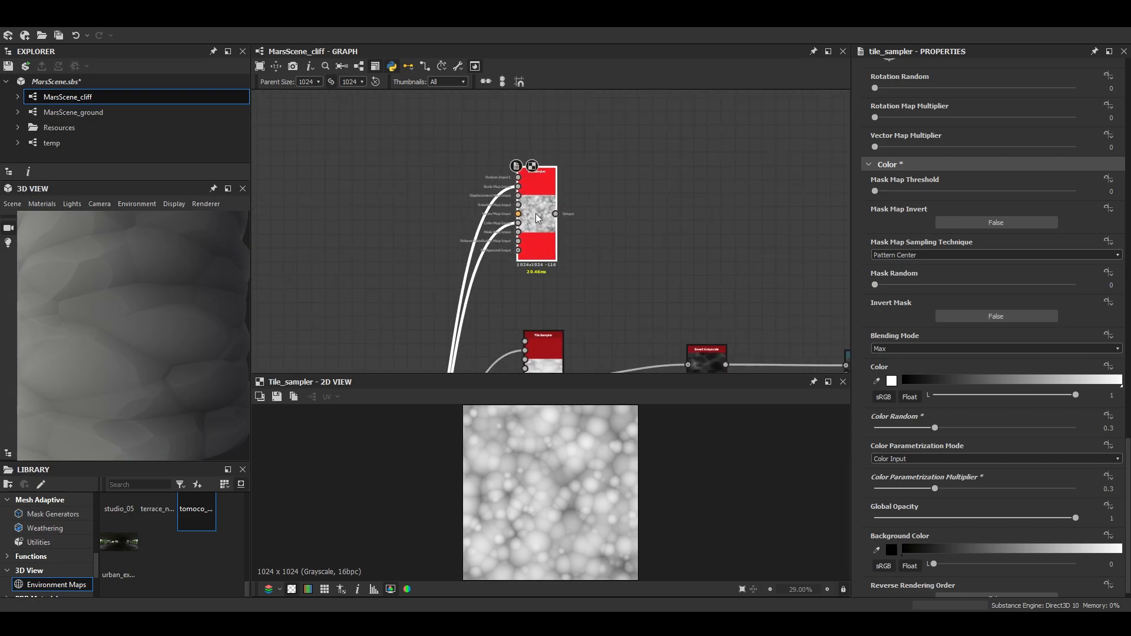
key("space")
type("slope")
key("Down")
key("Return")
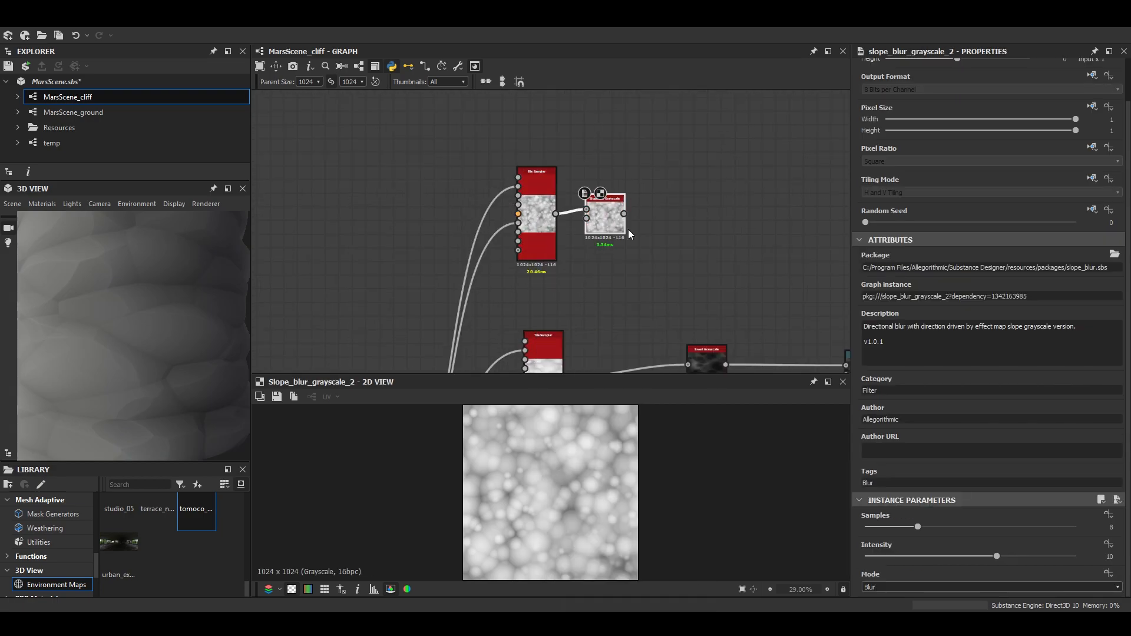
left_click(1103, 527)
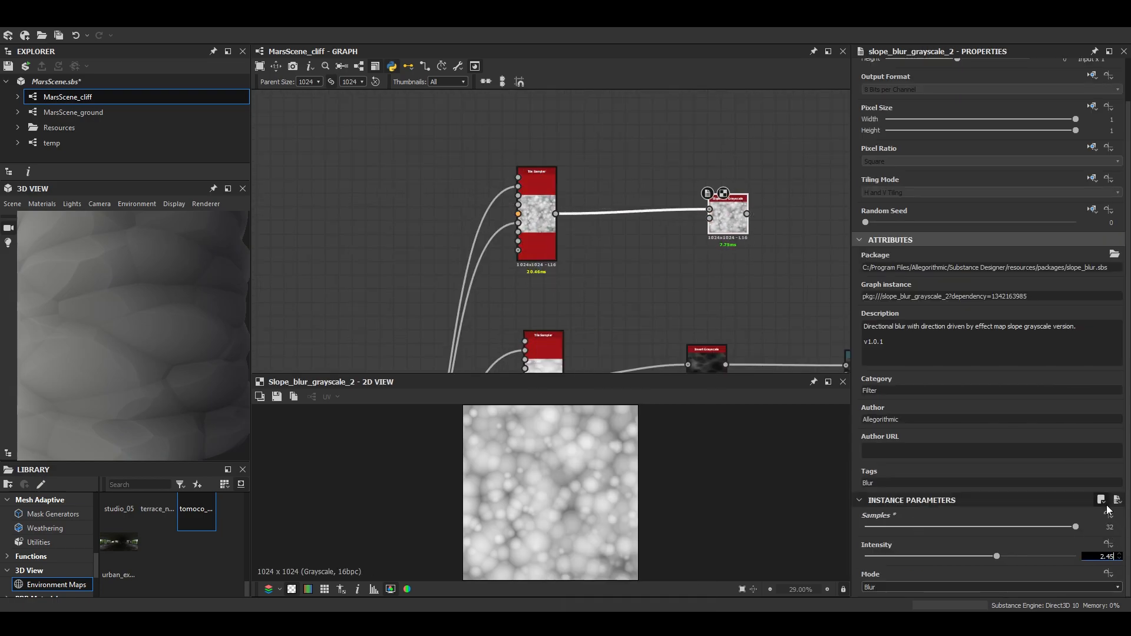
Add a Crystal 1 noise node below the new Slope Blur Grayscale and set its Scale to 4
middle_click_drag(714, 222, 622, 160)
right_click(543, 231)
key("Escape")
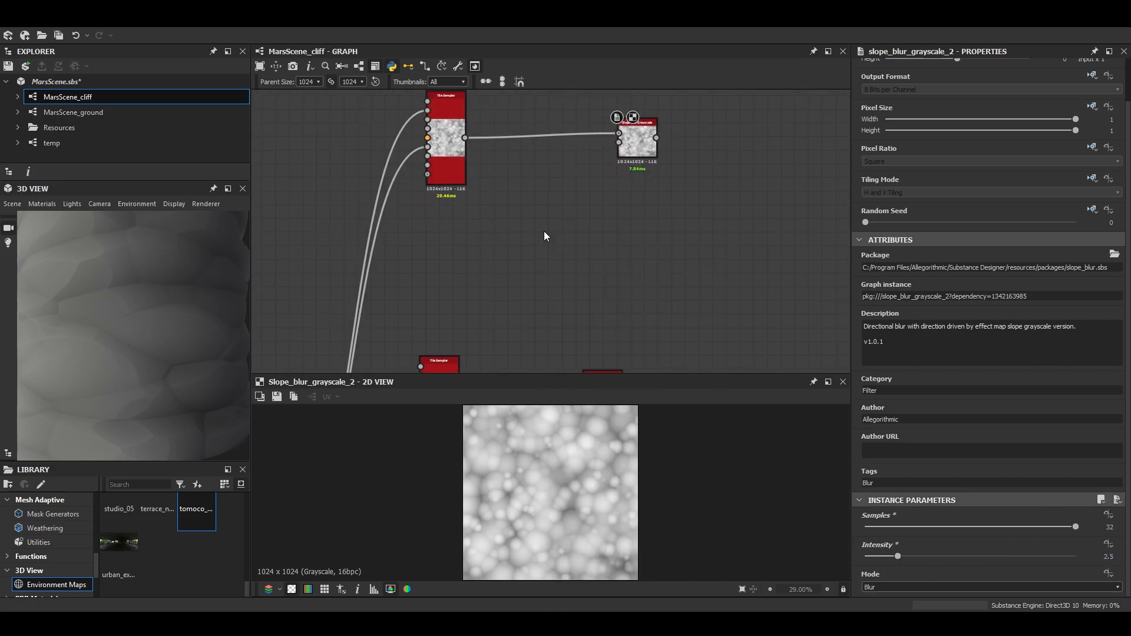
left_click(1103, 526)
type("4")
key("Return")
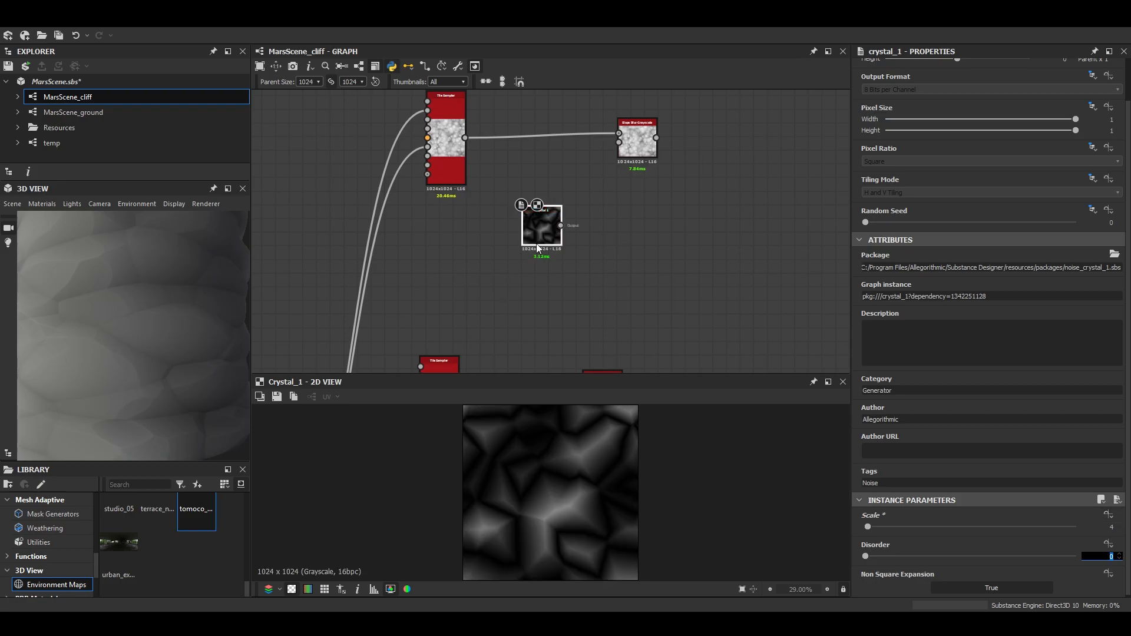
Add a Blur HQ Grayscale after the Crystal 1 noise and set its Intensity to 2
left_click_drag(537, 224, 476, 252)
key("space")
type("blur")
key("Down")
key("Down")
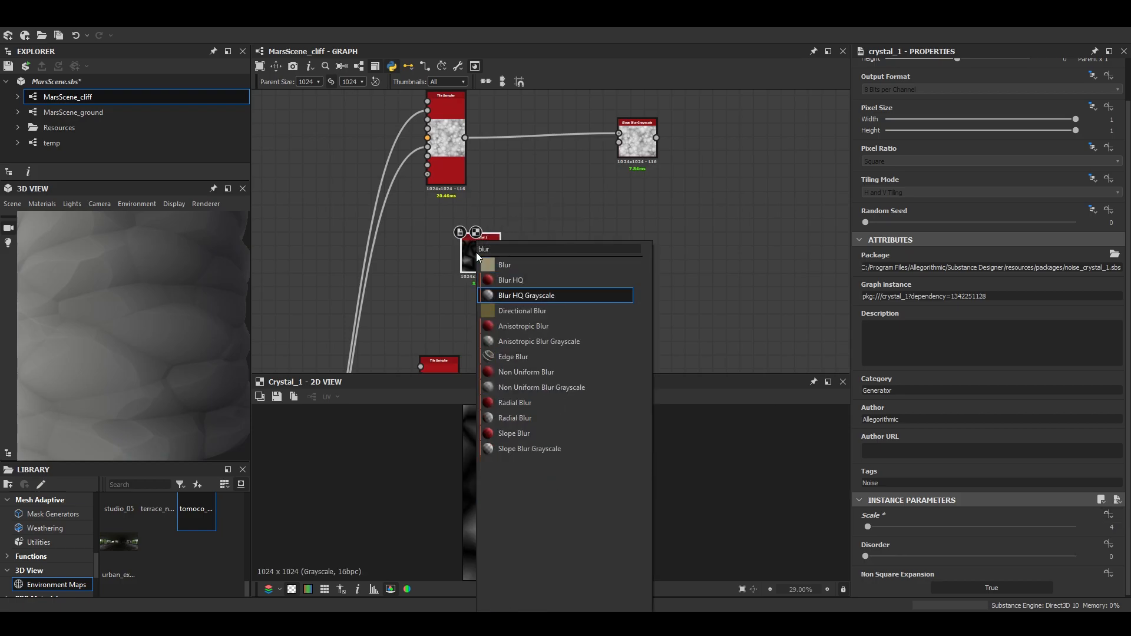
key("Return")
left_click(1108, 557)
type("2")
key("Return")
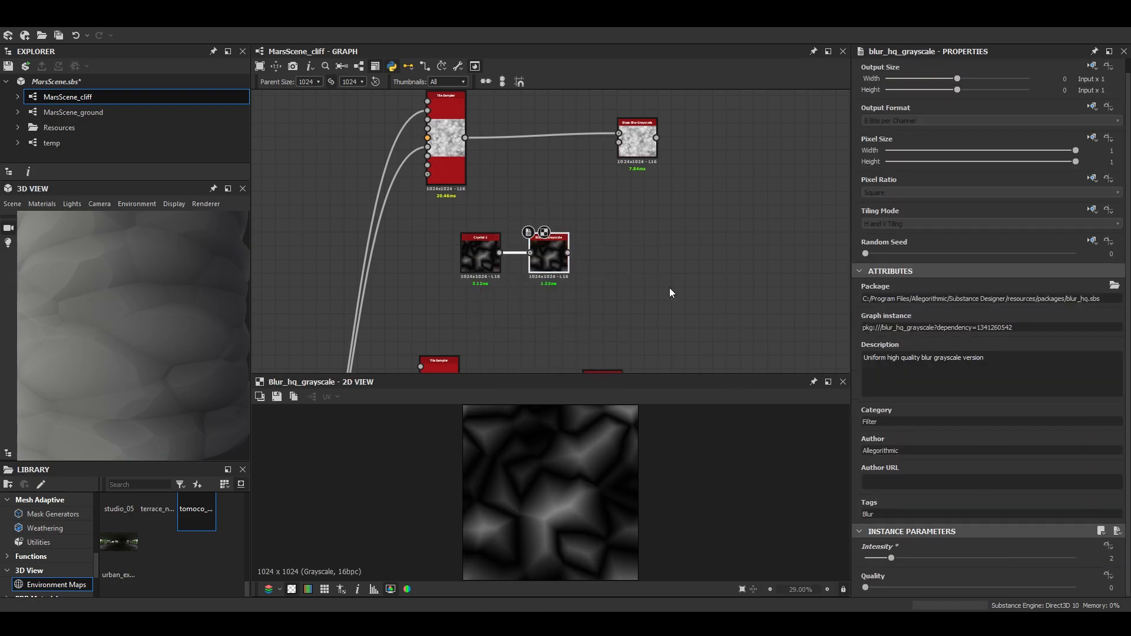
Connect the blurred crystal noise to the Slope Blur Grayscale's slope input and inspect the blurred pattern
left_click_drag(617, 162, 618, 142)
left_click(629, 142)
scroll(582, 473, "up", 5)
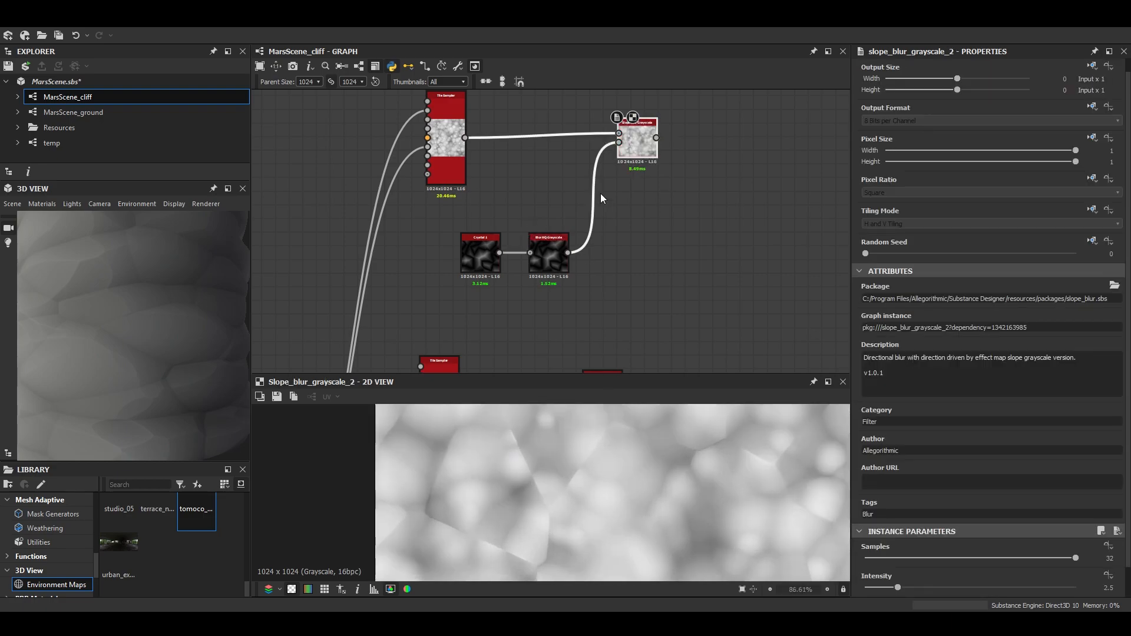
Add a DeteDirectionalWarp after the Slope Blur Grayscale and feed the blur's output into both of its inputs
middle_click_drag(600, 195, 502, 246)
key("space")
type("dete")
key("Return")
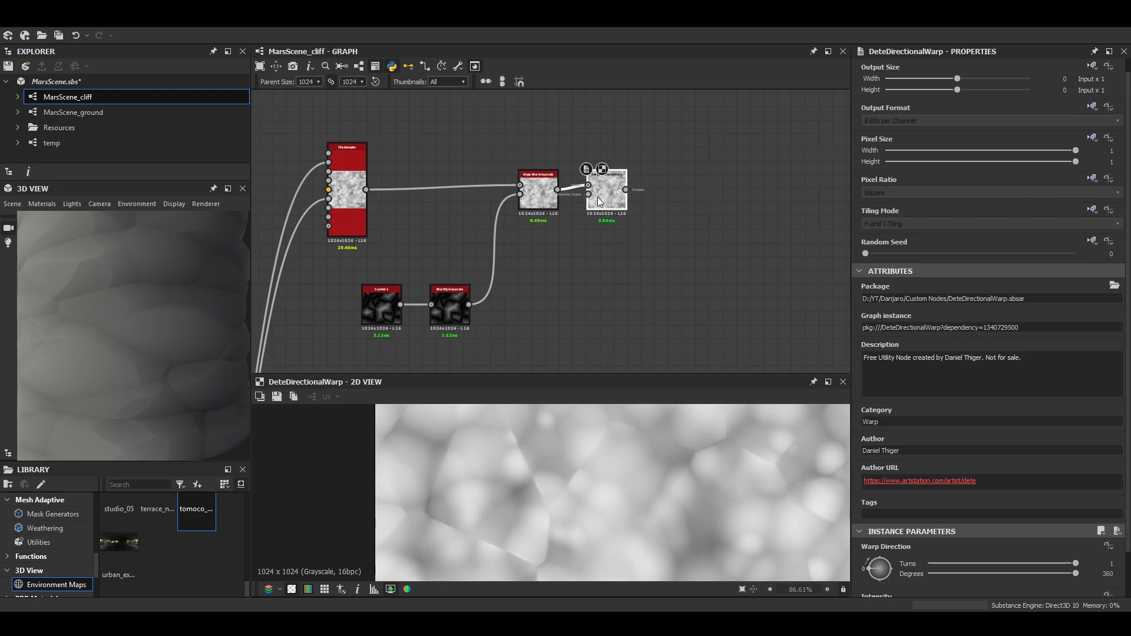
left_click_drag(599, 201, 661, 201)
Set the DeteDirectionalWarp's Direction vectors to 3, Intensity to 20 and Warp Direction to 500 degrees, and inspect the pattern
scroll(866, 454, "down", 1)
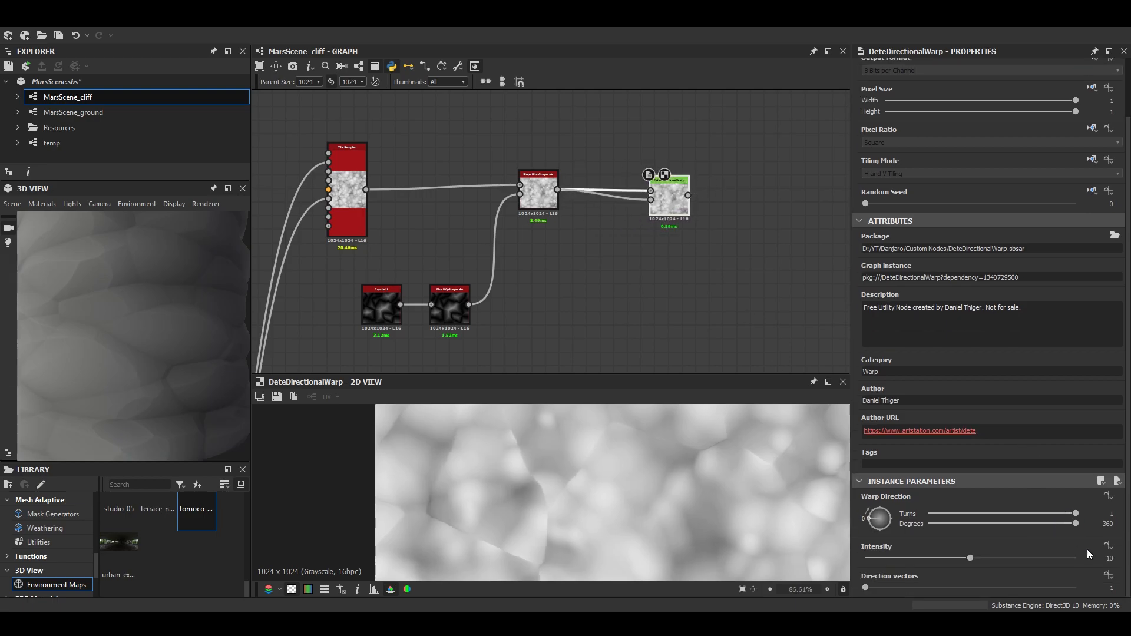
left_click_drag(866, 588, 926, 592)
left_click(1099, 557)
type("20")
key("Tab")
left_click_drag(876, 522, 912, 498)
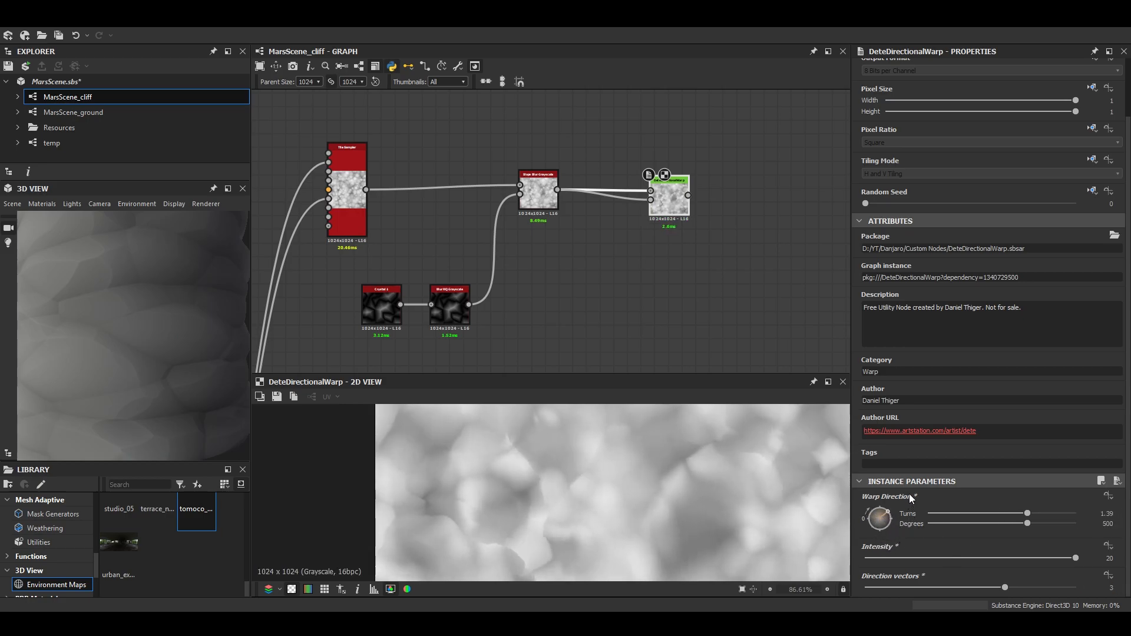
scroll(700, 482, "up", 4)
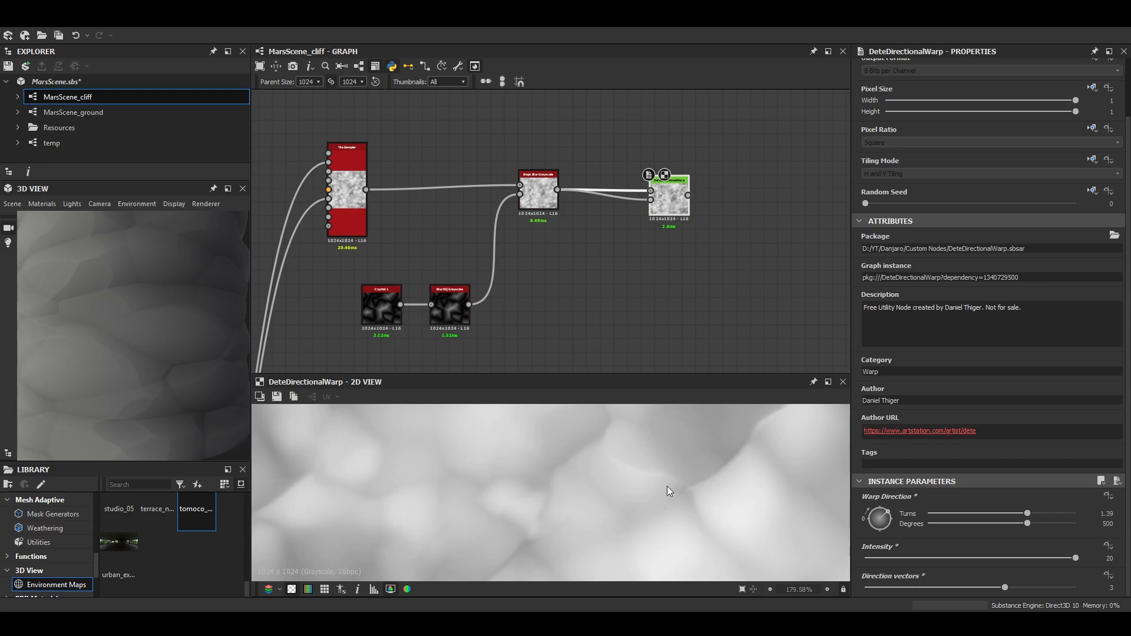
scroll(673, 495, "down", 3)
middle_click_drag(457, 459, 527, 517)
scroll(527, 517, "down", 1)
Add an Auto Levels node after the DeteDirectionalWarp and move it down beside the Cracks Blend
scroll(565, 195, "down", 3)
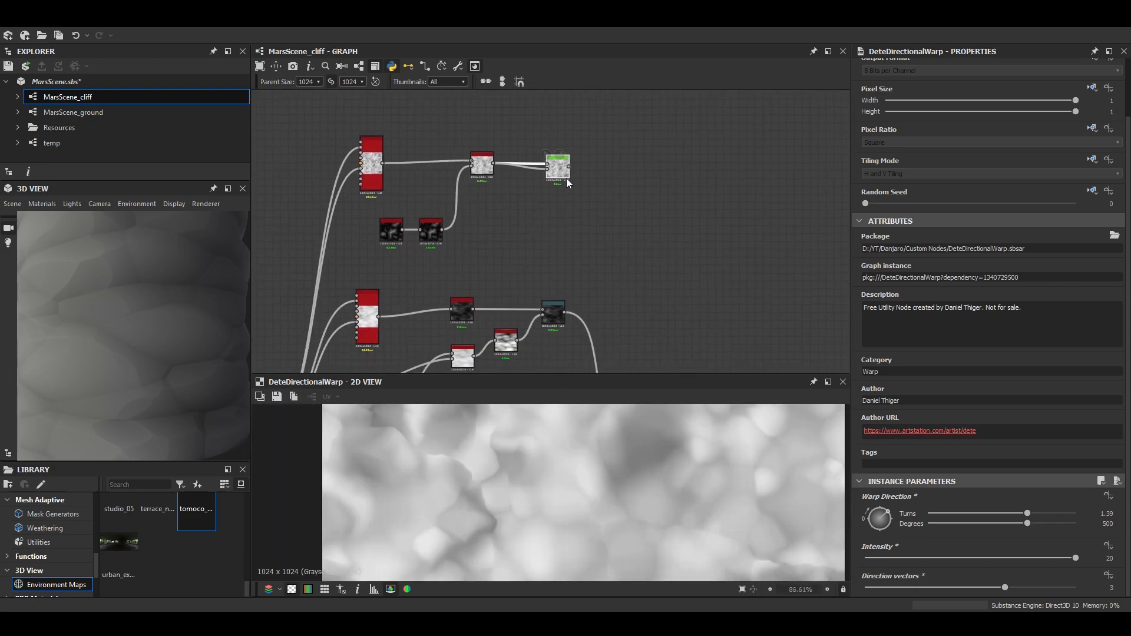
key("space")
type("au")
key("Return")
left_click_drag(588, 175, 657, 289)
scroll(652, 277, "down", 1)
middle_click_drag(657, 289, 602, 137)
left_click_drag(602, 137, 637, 216)
Connect the Auto Levels to the Cracks Blend's foreground and set that Blend's Opacity to 0.03
scroll(638, 219, "up", 4)
left_click_drag(701, 319, 700, 321)
double_click(711, 330)
left_click_drag(976, 312, 872, 312)
Examine the subtracted crack detail on the cylinder in an enlarged 3D view from several angles and distances
scroll(228, 343, "down", 3)
left_click_drag(227, 343, 161, 370)
scroll(167, 354, "up", 4)
scroll(157, 352, "down", 4)
scroll(178, 356, "up", 3)
scroll(140, 380, "down", 4)
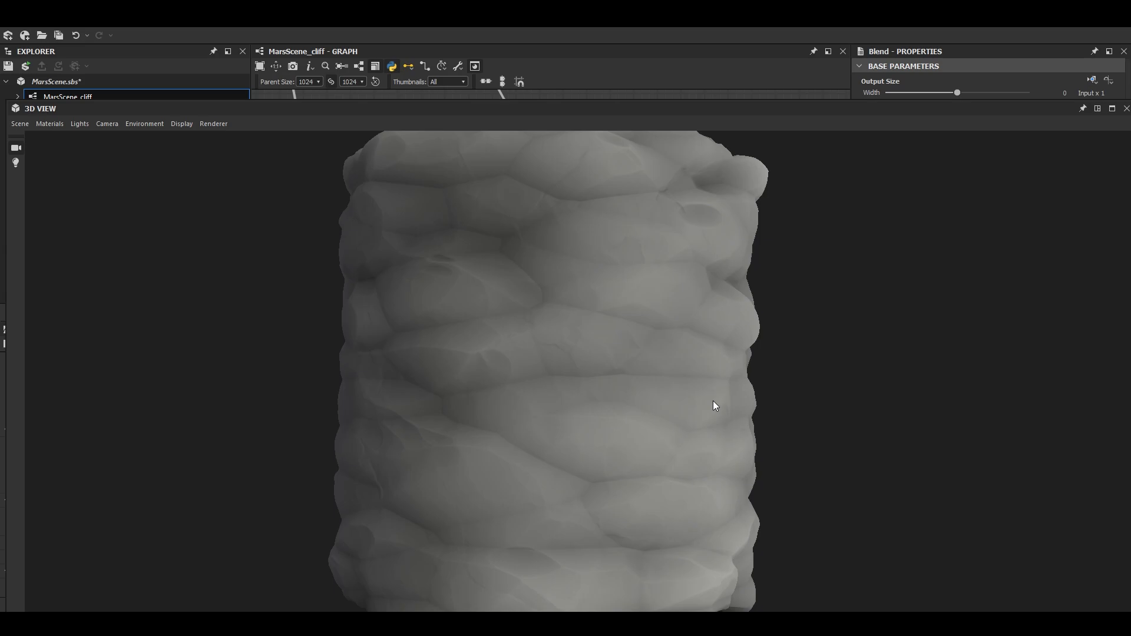
scroll(713, 400, "down", 1)
left_click_drag(657, 402, 529, 439)
scroll(606, 411, "up", 2)
scroll(605, 422, "down", 1)
scroll(642, 428, "down", 3)
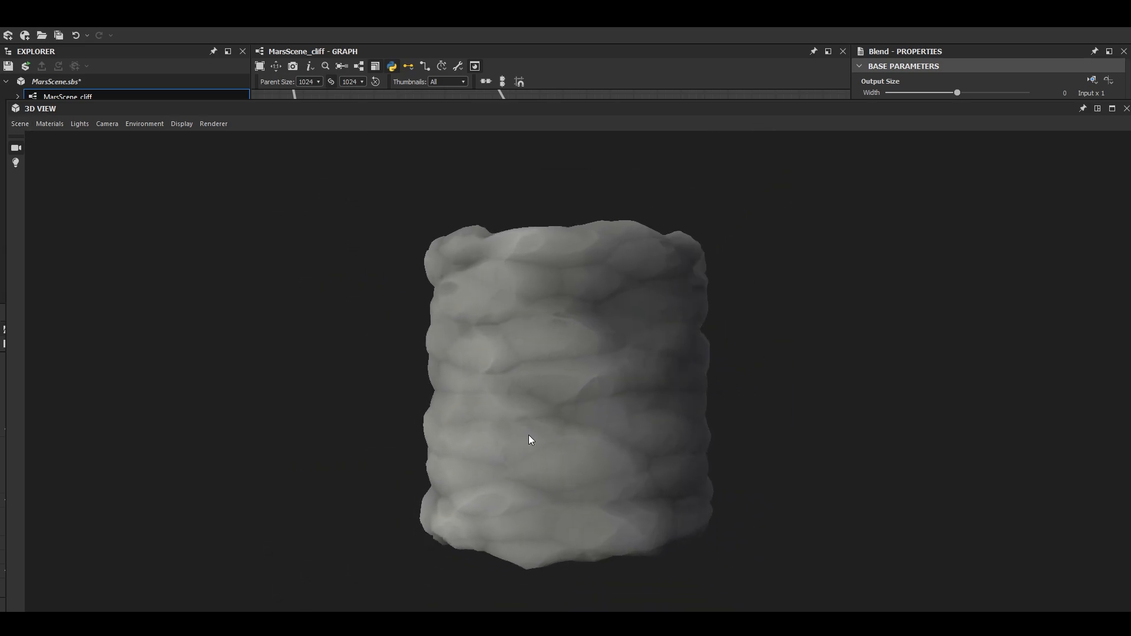
left_click(1095, 108)
scroll(532, 344, "down", 3)
scroll(137, 335, "up", 3)
left_click_drag(143, 332, 182, 362)
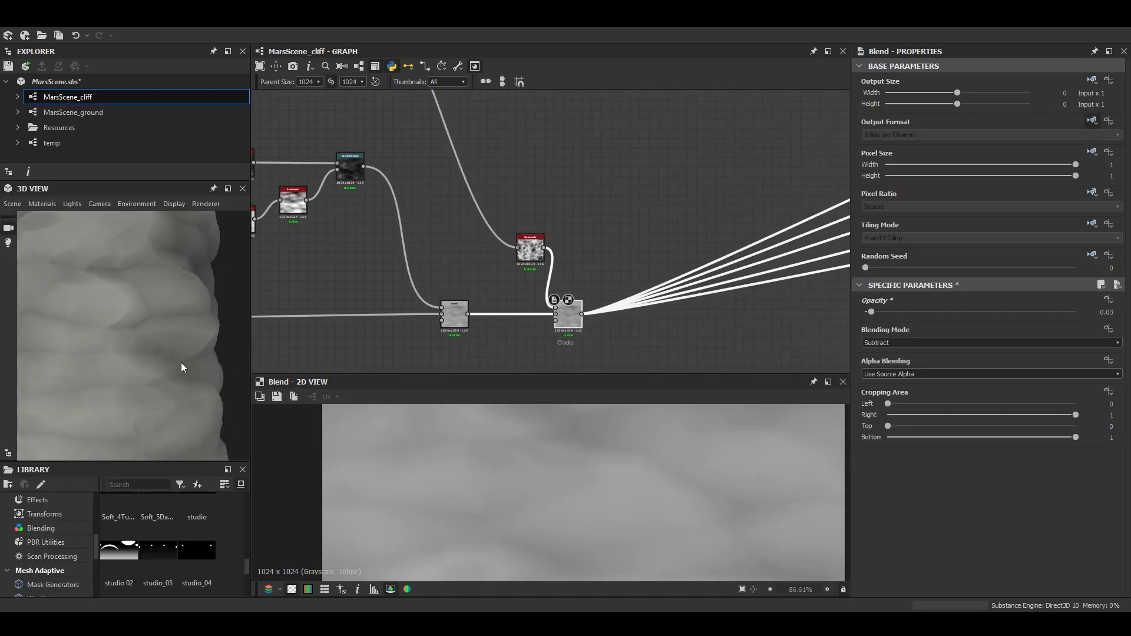
scroll(532, 273, "down", 5)
middle_click_drag(601, 330, 595, 343)
left_click_drag(321, 177, 536, 329)
scroll(533, 307, "up", 3)
right_click(539, 307)
left_click(600, 232)
scroll(558, 278, "up", 2)
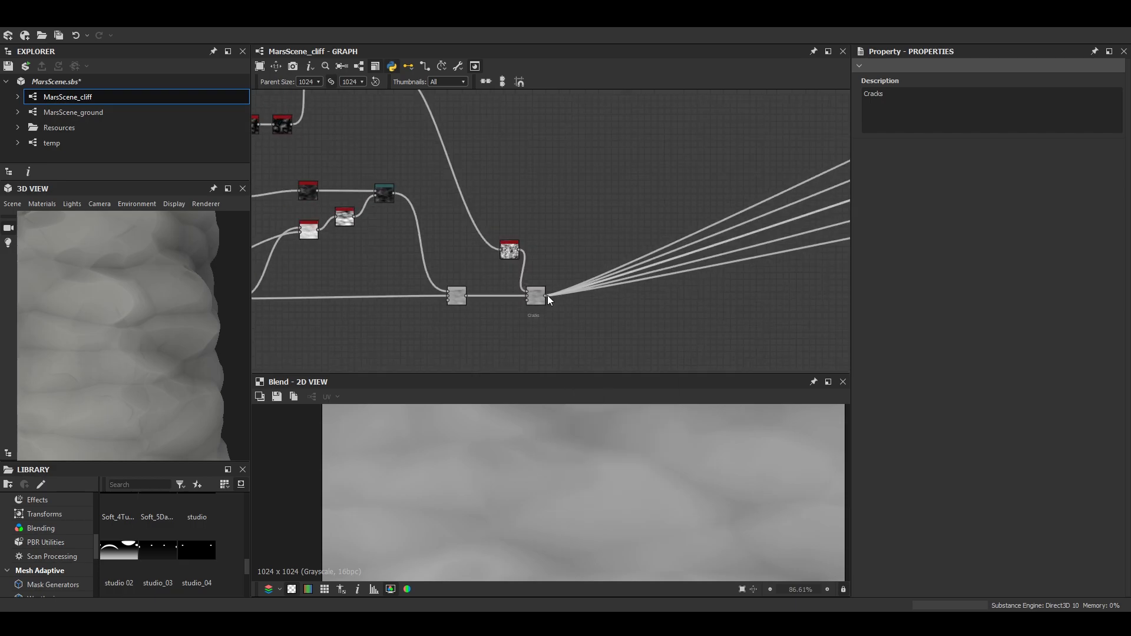
Add a separate Blend node in the empty area above the output connections and change its blending mode
middle_click_drag(650, 111, 589, 249)
key("space")
left_click(625, 274)
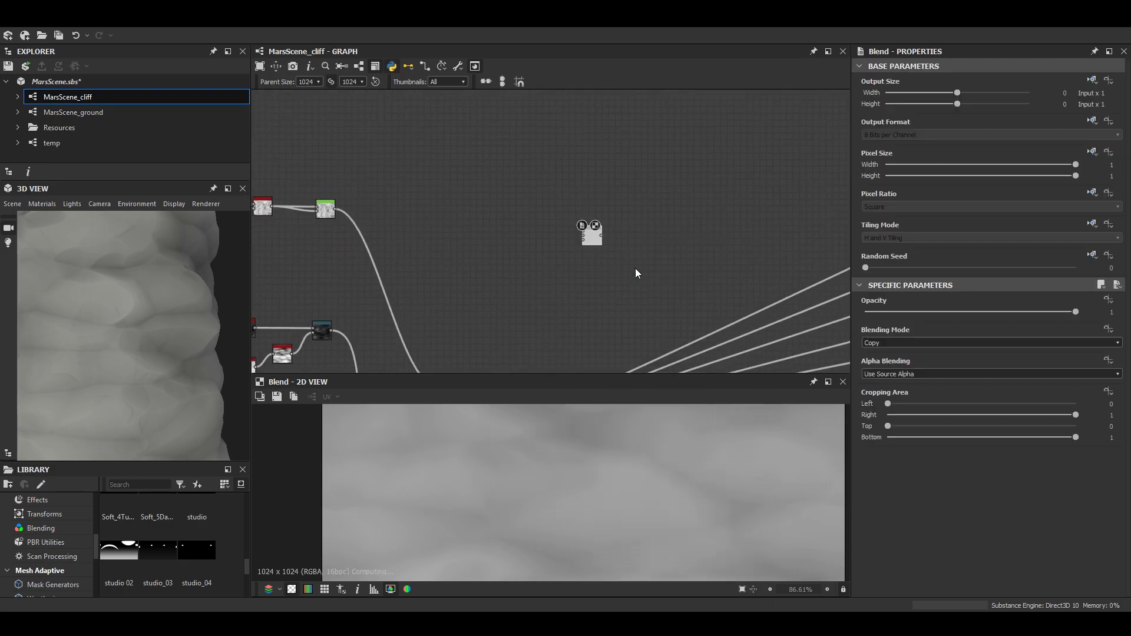
left_click(932, 342)
left_click(897, 376)
Feed the cliff height through a Gradient Map into the new Blend and connect that Blend to the material's base color output
scroll(640, 219, "down", 2)
middle_click_drag(640, 220, 569, 292)
scroll(805, 235, "up", 2)
scroll(804, 236, "up", 3)
middle_click_drag(804, 235, 617, 256)
left_click_drag(613, 253, 612, 259)
scroll(613, 259, "down", 3)
middle_click_drag(613, 259, 772, 176)
left_click_drag(772, 175, 428, 316)
middle_click_drag(428, 316, 769, 127)
left_click_drag(769, 126, 473, 122)
scroll(512, 138, "up", 4)
middle_click_drag(477, 110, 491, 211)
left_click_drag(596, 244, 593, 246)
Add an orange Uniform Color (H about 0.079, S 1, V 0.75) and connect it to the color Blend's second input
middle_click_drag(603, 263, 479, 264)
left_click(718, 191)
scroll(736, 191, "down", 4)
scroll(378, 304, "up", 4)
left_click(473, 268)
key("space")
type("uni")
key("Return")
left_click(910, 342)
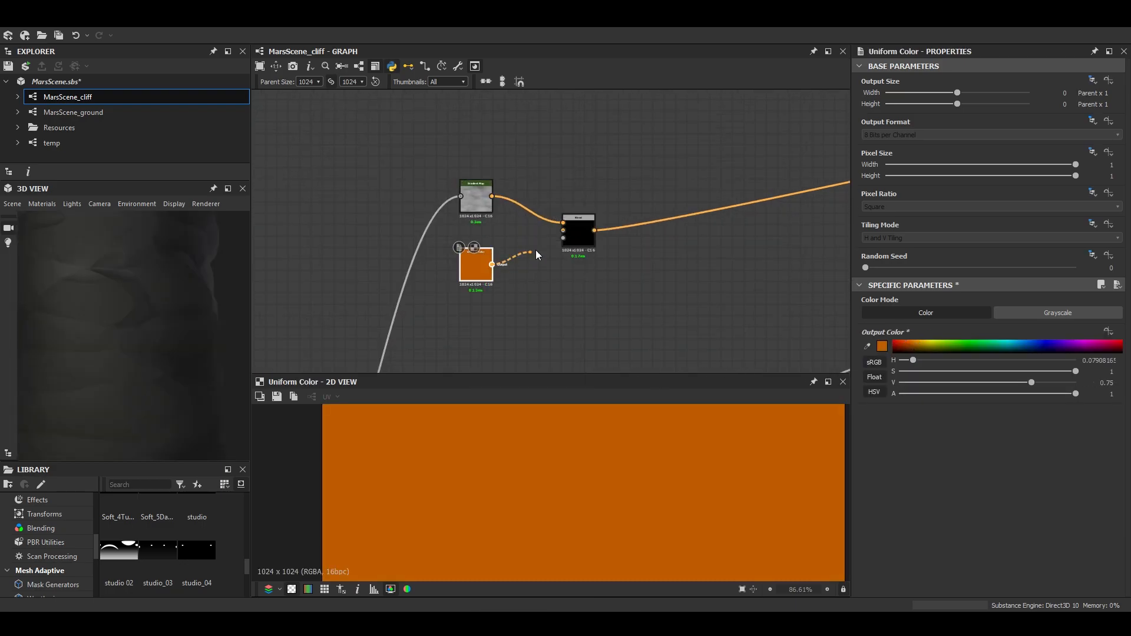
left_click_drag(524, 256, 578, 238)
Insert another Blend after the orange color Blend and set its blending mode to Screen
left_click(578, 238)
key("space")
left_click(638, 284)
left_click_drag(697, 217, 727, 215)
left_click(896, 343)
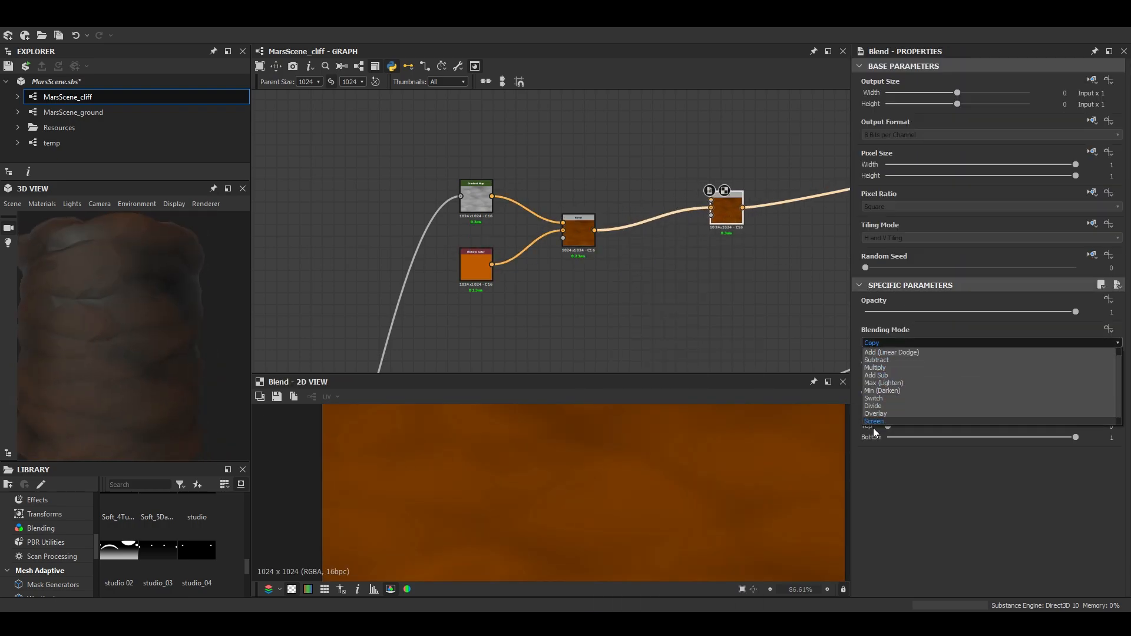
left_click(883, 421)
Add a separate Blend above the color chain, set to Add (Linear Dodge) with an opacity of 0.3
middle_click_drag(619, 149, 639, 198)
left_click(634, 190)
key("space")
type("blend")
key("Return")
left_click(1110, 313)
type("0.3")
key("Return")
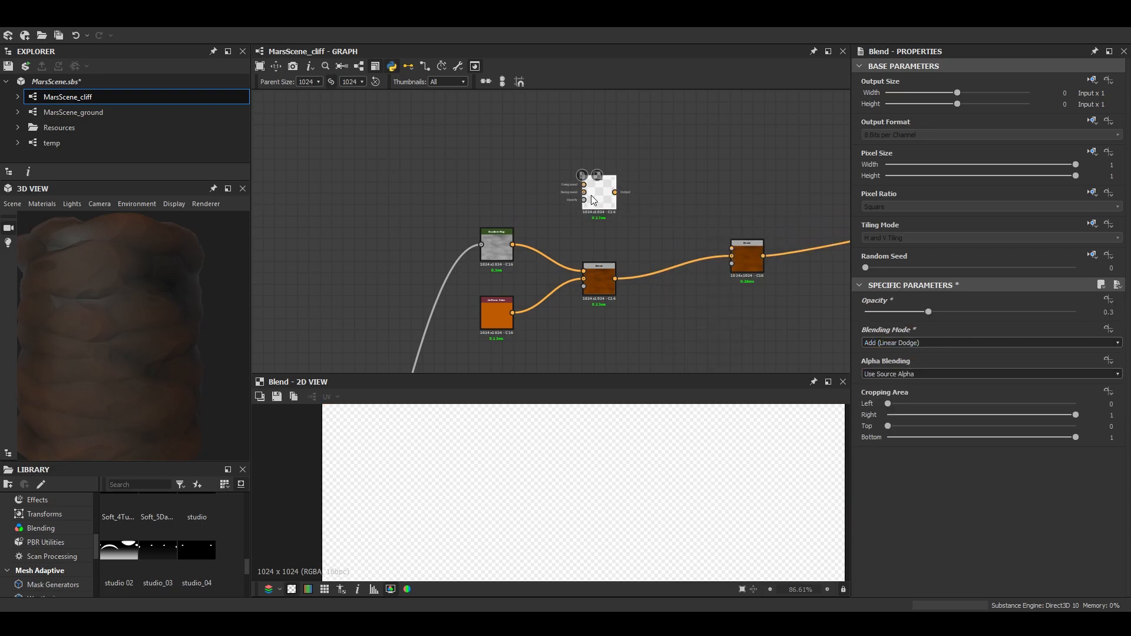
Add a Gradient Map beside the Add (Linear Dodge) Blend and connect it to that Blend's foreground input
scroll(605, 190, "up", 4)
scroll(607, 192, "down", 2)
middle_click_drag(569, 200, 670, 210)
key("space")
type("gr")
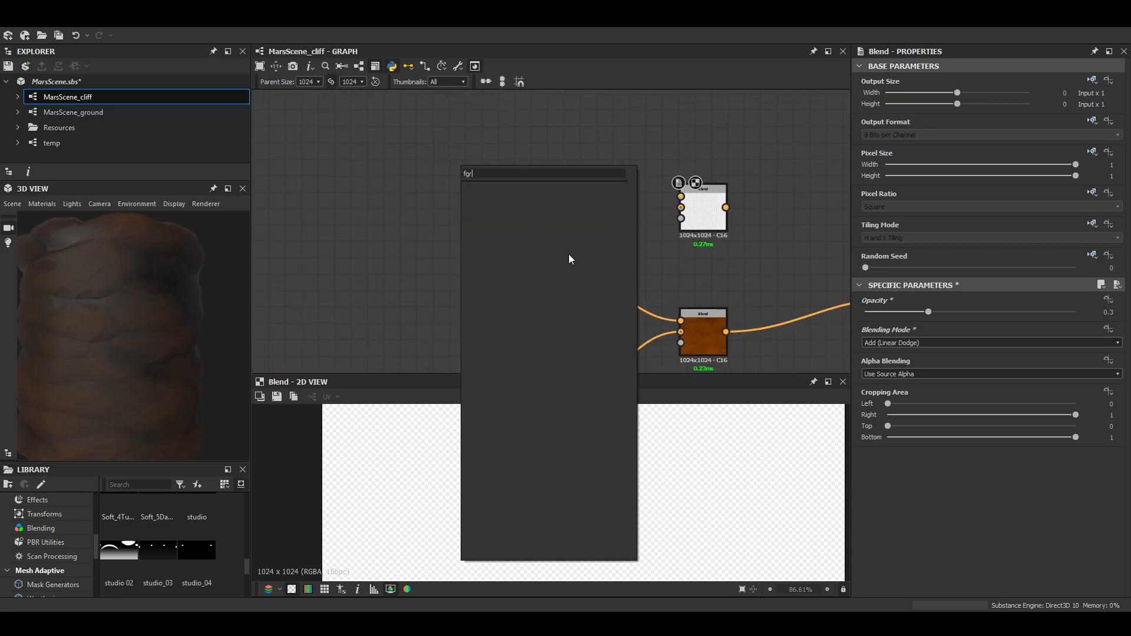
key("Return")
left_click_drag(578, 152, 685, 195)
Connect the HBAO ambient occlusion output to the input of the upper Gradient Map
scroll(682, 229, "down", 8)
middle_click_drag(830, 283, 630, 271)
scroll(676, 254, "up", 3)
left_click_drag(735, 272, 262, 343)
middle_click_drag(258, 344, 608, 260)
scroll(610, 302, "up", 1)
left_click_drag(613, 259, 702, 172)
scroll(626, 148, "up", 1)
left_click_drag(685, 156, 729, 119)
middle_click_drag(725, 110, 703, 169)
scroll(701, 169, "up", 3)
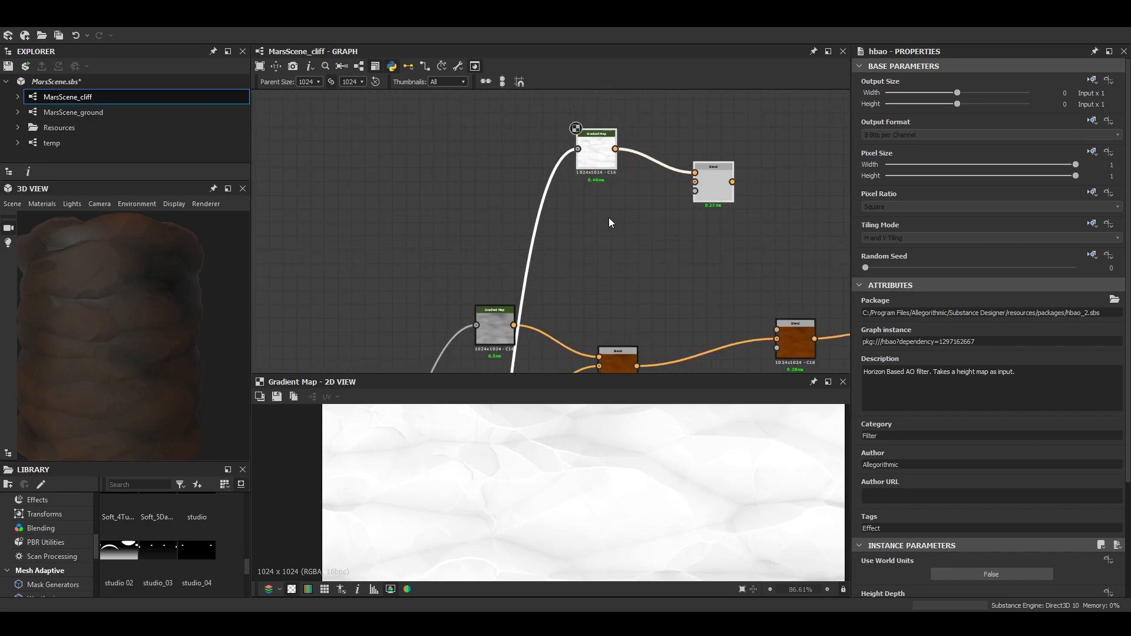
Add a pale pink Uniform Color (H 0, S about 0.195, V about 0.874) as the Add (Linear Dodge) Blend's background
left_click(604, 220)
key("space")
type("uni")
key("Return")
left_click(881, 346)
left_click_drag(664, 356, 590, 324)
left_click_drag(623, 216, 696, 181)
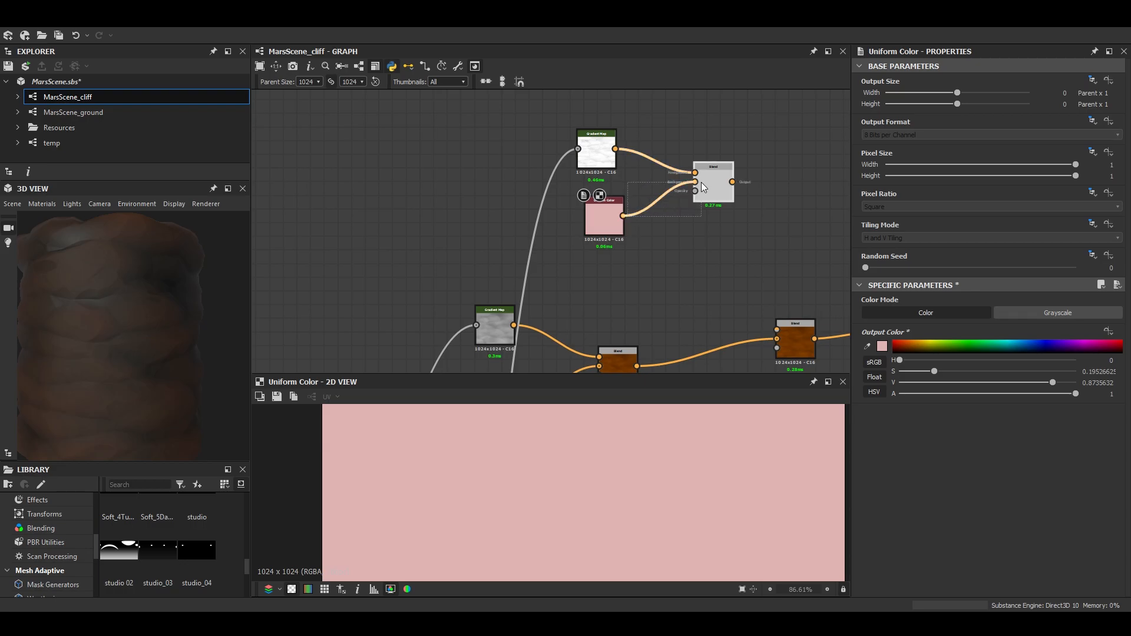
Preview the pink occlusion Blend and connect it to the Screen Blend's foreground input
double_click(710, 184)
scroll(604, 444, "down", 5)
middle_click_drag(683, 240, 529, 239)
left_click_drag(577, 182, 621, 329)
Set the Height Depth of the HBAO node to 0.59
scroll(631, 264, "down", 2)
scroll(632, 266, "down", 3)
middle_click_drag(580, 359, 636, 189)
scroll(513, 327, "up", 3)
double_click(563, 267)
scroll(978, 498, "down", 3)
left_click_drag(887, 458, 989, 463)
scroll(195, 346, "down", 3)
Insert a Blend between the Screen Blend and the base color output and set its blending mode to Multiply
middle_click_drag(612, 106, 380, 339)
middle_click_drag(580, 327, 496, 268)
scroll(497, 269, "up", 2)
left_click(496, 270)
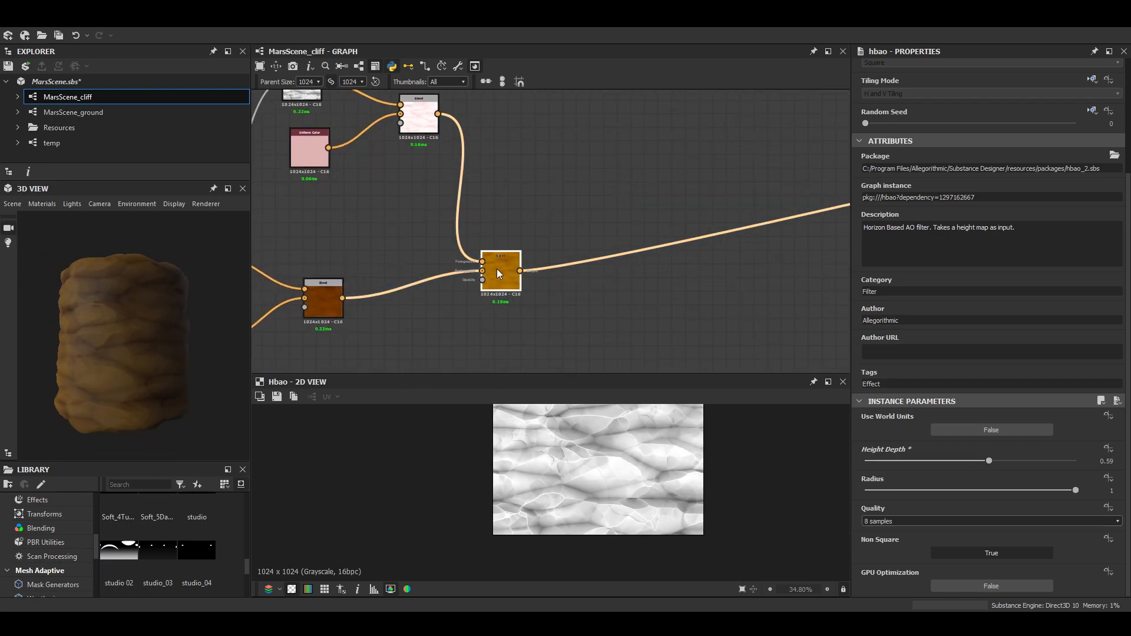
key("space")
left_click(540, 278)
left_click(898, 343)
left_click(896, 380)
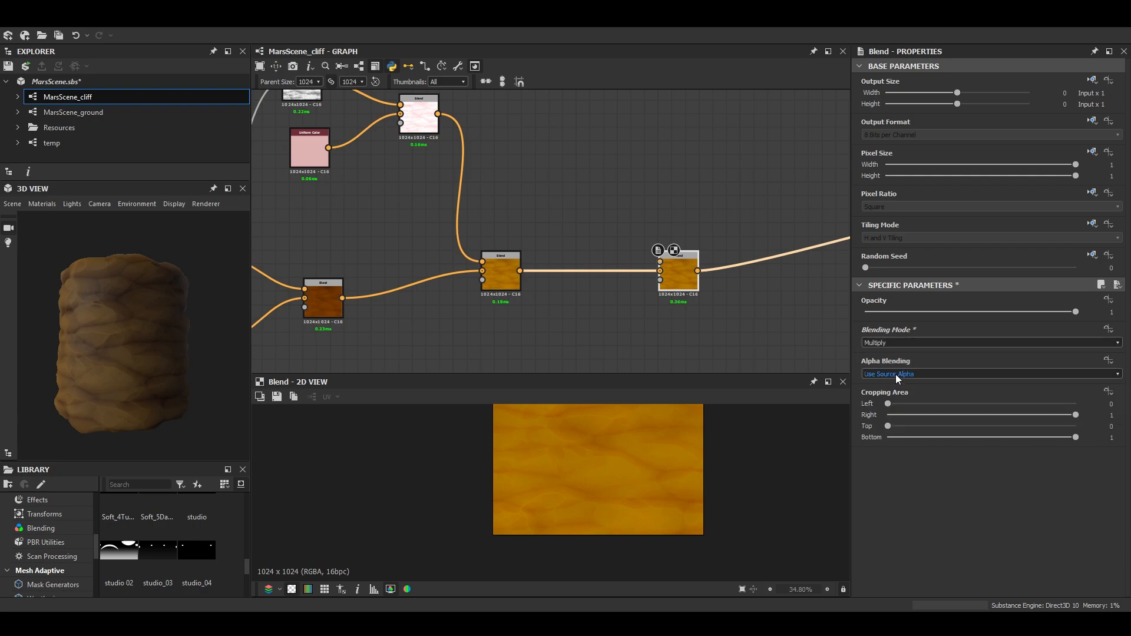
Examine the pink-tinted occlusion Blend in an enlarged 2D view
scroll(669, 264, "down", 2)
scroll(476, 168, "up", 3)
left_click(578, 186)
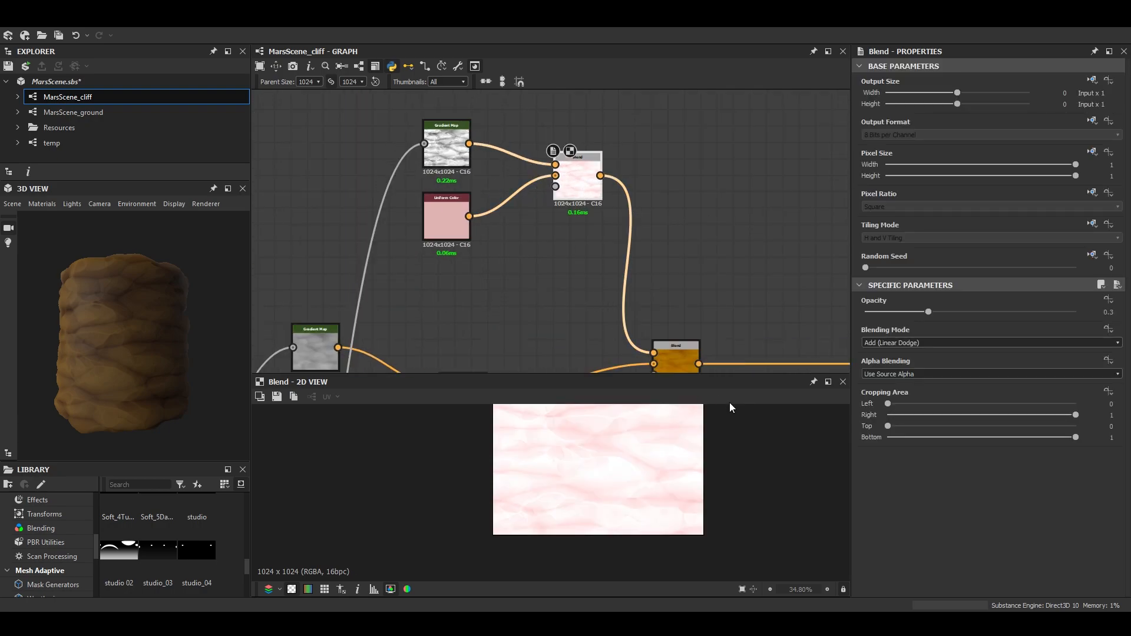
scroll(577, 466, "up", 5)
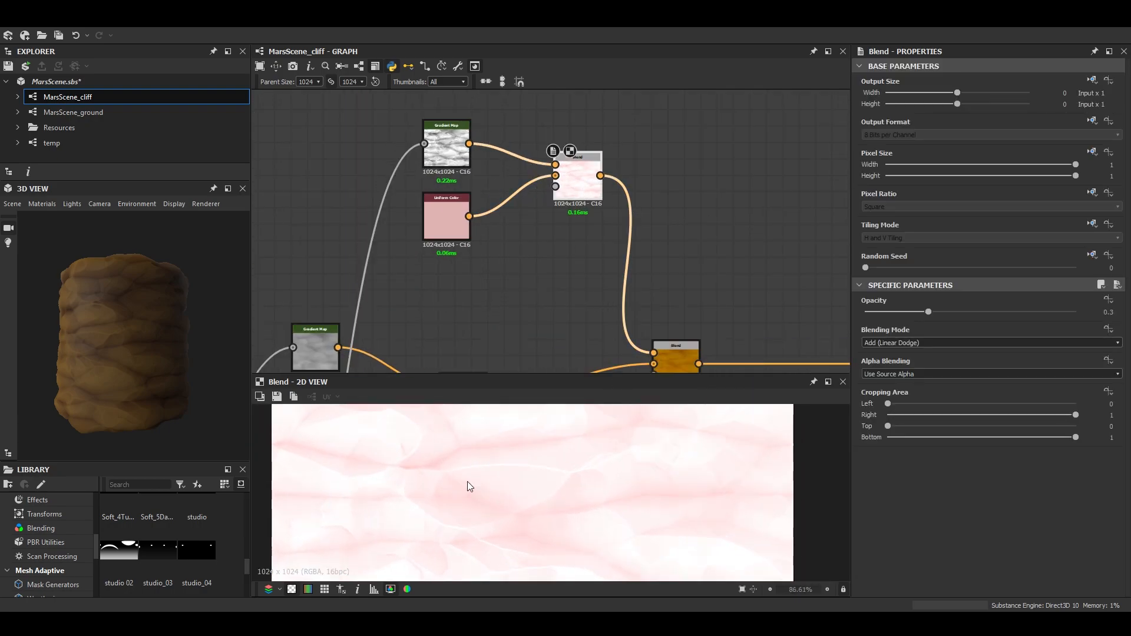
scroll(498, 478, "up", 1)
scroll(416, 471, "down", 3)
middle_click_drag(424, 494, 412, 422)
scroll(604, 309, "down", 1)
Add a separate Blend in the empty area above the Multiply Blend and set its blending mode to Multiply
middle_click_drag(766, 353, 420, 304)
left_click_drag(605, 300, 591, 300)
scroll(501, 248, "down", 2)
middle_click_drag(461, 206, 568, 218)
left_click(564, 200)
key("space")
key("Escape")
left_click_drag(563, 195, 582, 114)
middle_click_drag(569, 155, 681, 173)
left_click(890, 343)
left_click(890, 375)
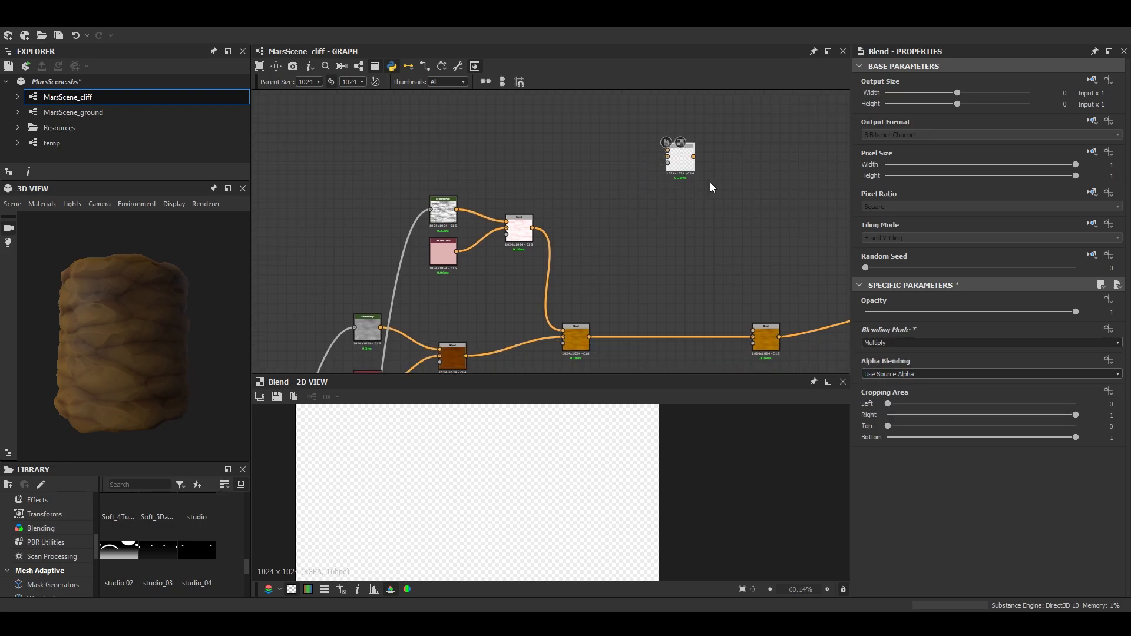
Add a green Uniform Color (H about 0.444, S 1, V about 0.79) and connect it to the separate Blend's background
scroll(670, 159, "up", 4)
scroll(589, 180, "down", 2)
middle_click_drag(504, 179, 591, 182)
key("space")
key("Return")
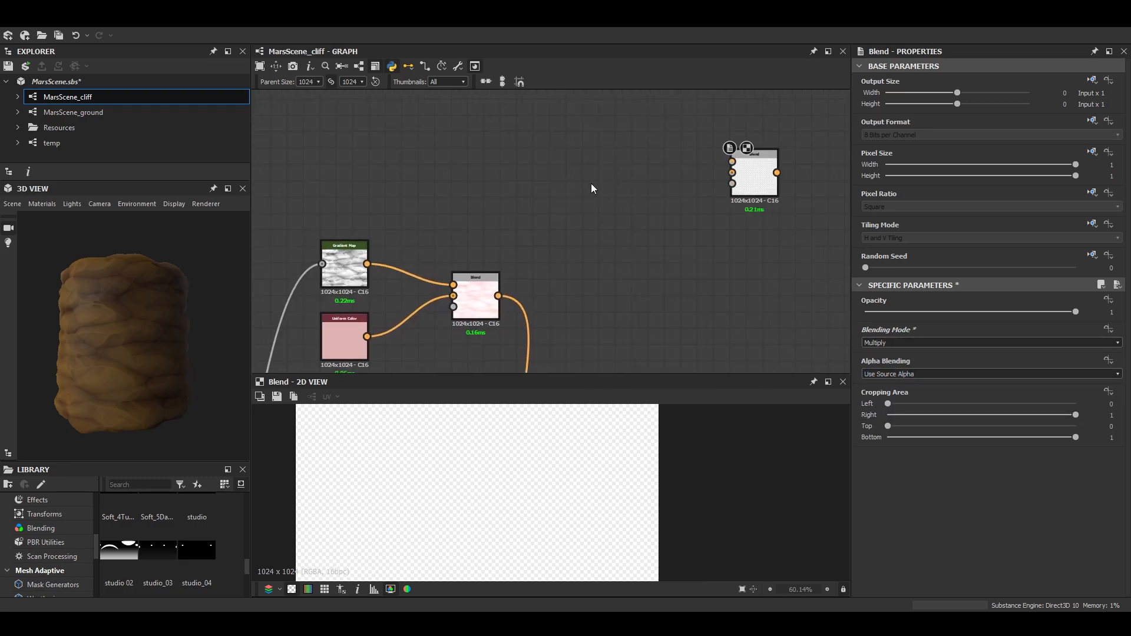
left_click(949, 344)
left_click_drag(613, 189, 733, 176)
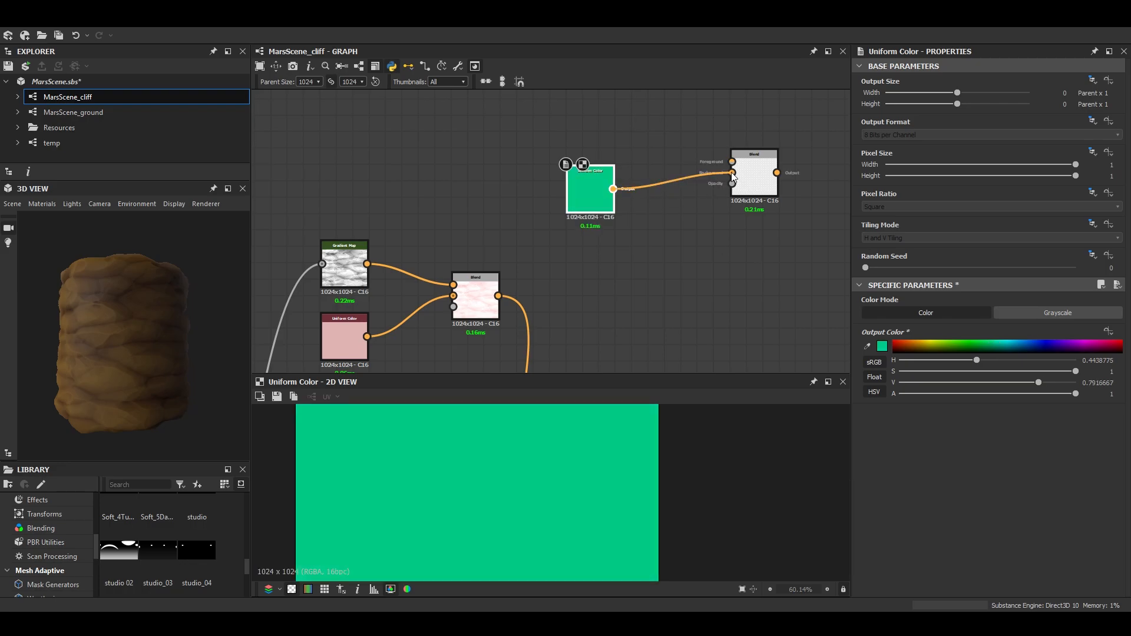
Preview the Blend fed by the green color and save the package
scroll(744, 189, "down", 3)
middle_click_drag(731, 201, 696, 210)
double_click(720, 198)
middle_click_drag(562, 197, 612, 224)
left_click(466, 152)
key("ctrl+s")
Add a Curvature Smooth node in the empty area above the green Uniform Color
scroll(100, 366, "up", 3)
scroll(547, 192, "down", 2)
key("space")
type("curv")
key("Up")
key("Up")
key("Up")
key("Return")
left_click_drag(548, 182, 542, 155)
Connect the cliff's normal map to the Curvature Smooth node's input
scroll(605, 192, "down", 2)
middle_click_drag(666, 248, 527, 135)
left_click_drag(826, 135, 352, 309)
scroll(353, 309, "up", 2)
left_click(366, 305)
Append an Auto Levels node and a Levels node after Curvature Smooth
middle_click_drag(408, 183, 348, 492)
left_click(400, 194)
scroll(414, 187, "up", 3)
left_click(415, 185)
key("space")
type("auto")
key("Return")
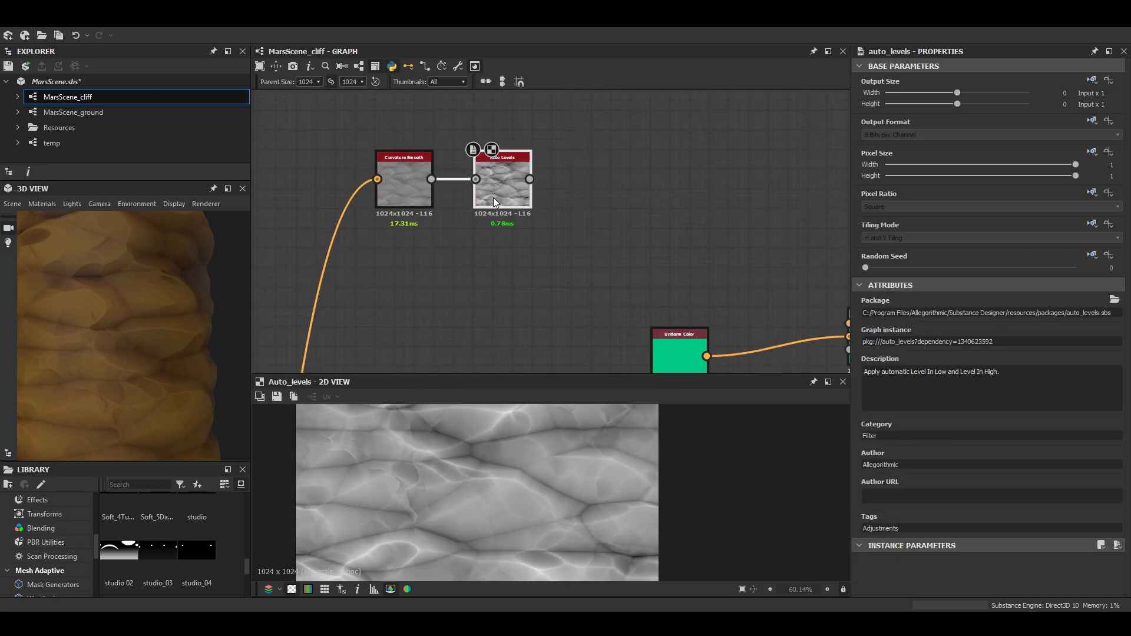
key("l")
mouse_move(993, 333)
left_mouse_down()
mouse_move(953, 330)
mouse_move(993, 333)
left_mouse_up()
Convert the leveled curvature with a Gradient Map and connect it to the green Blend's foreground input
middle_click_drag(627, 177, 492, 148)
key("space")
left_click(560, 182)
left_click_drag(591, 150, 727, 295)
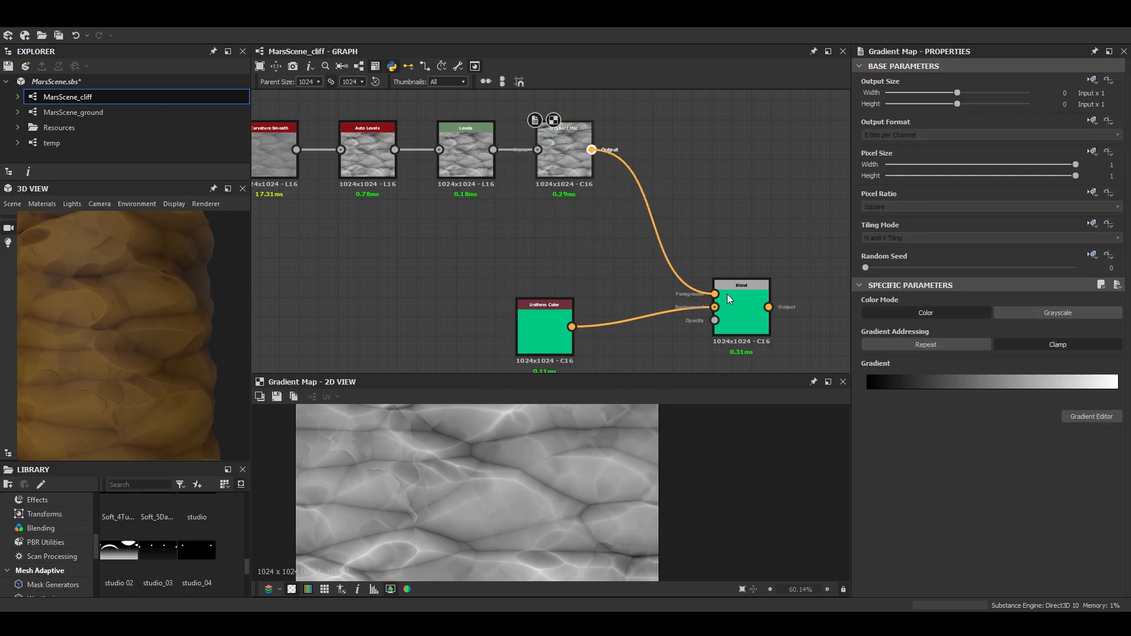
double_click(730, 297)
Connect the green curvature Blend to the Multiply Blend in the main color chain and set that Blend's opacity to 0.59
scroll(761, 301, "down", 3)
middle_click_drag(761, 302, 555, 140)
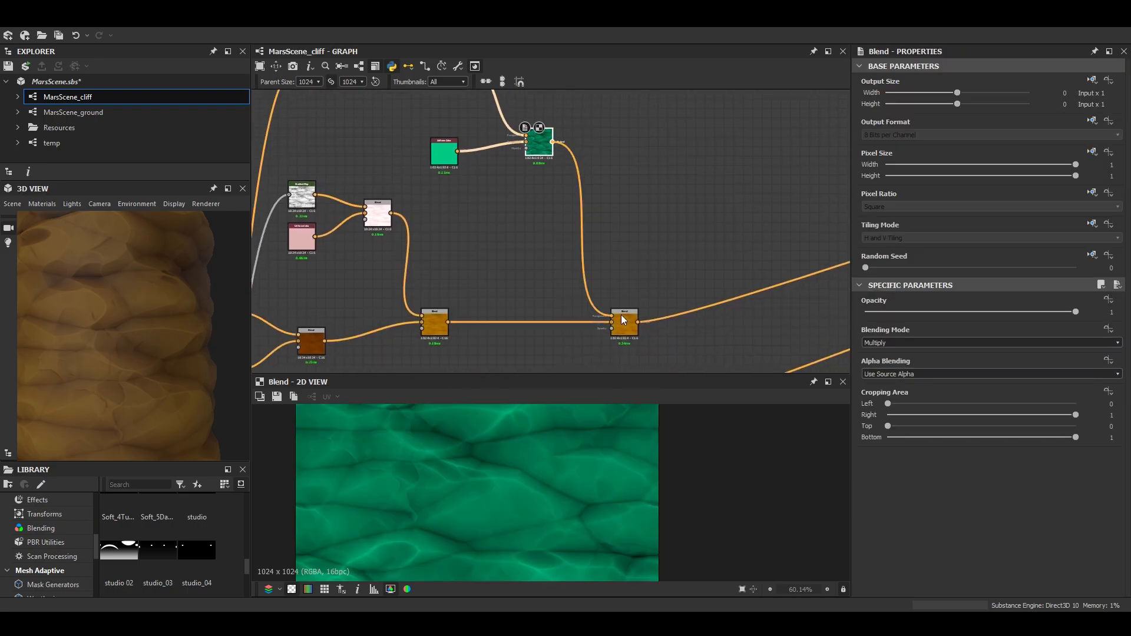
double_click(622, 318)
left_click_drag(964, 312, 989, 312)
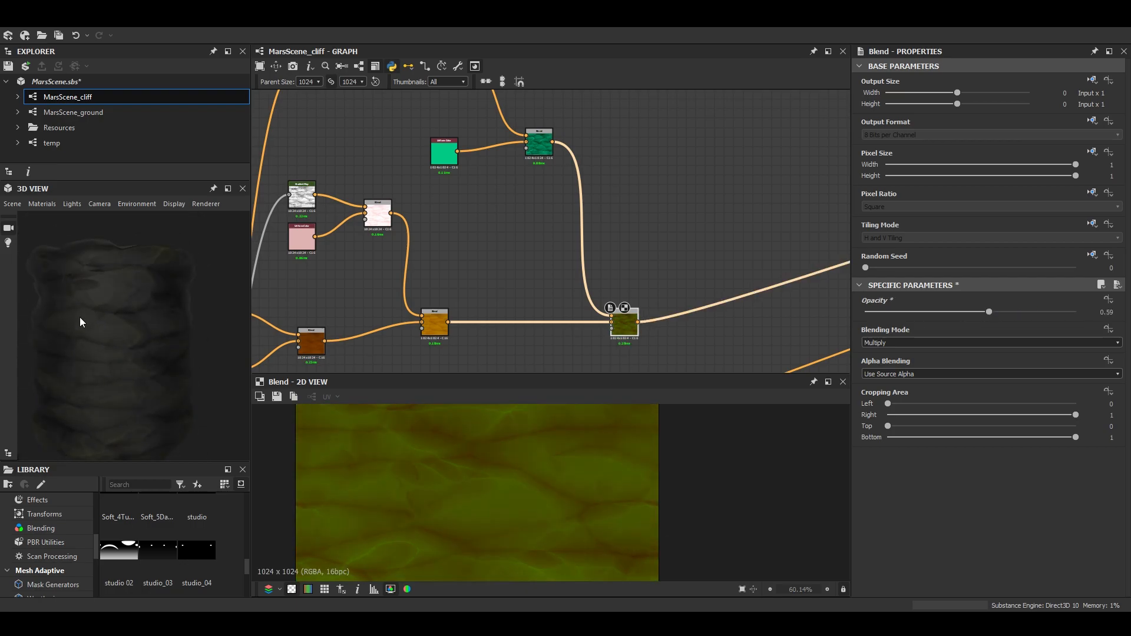
right_click_drag(81, 323, 149, 340)
scroll(434, 287, "down", 3)
scroll(562, 306, "up", 3)
Move the main Multiply Blend nearer the green Blend and insert another Blend after it, set to Screen
left_click_drag(536, 318, 517, 199)
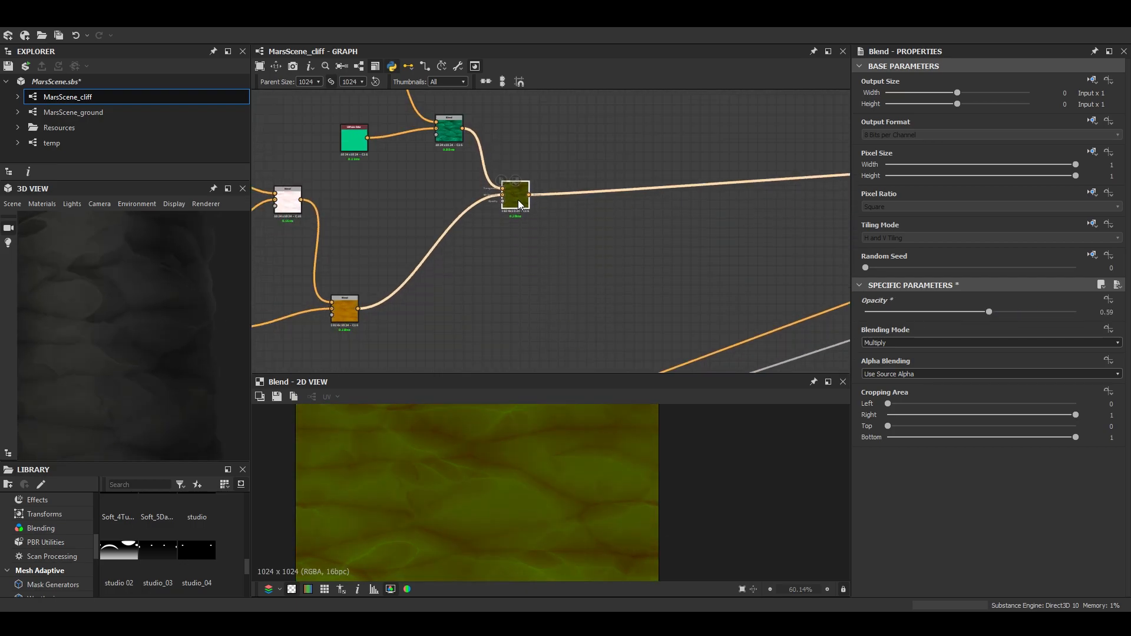
scroll(518, 200, "up", 3)
key("space")
left_click(580, 228)
left_click_drag(594, 194, 768, 187)
middle_click_drag(768, 195, 537, 251)
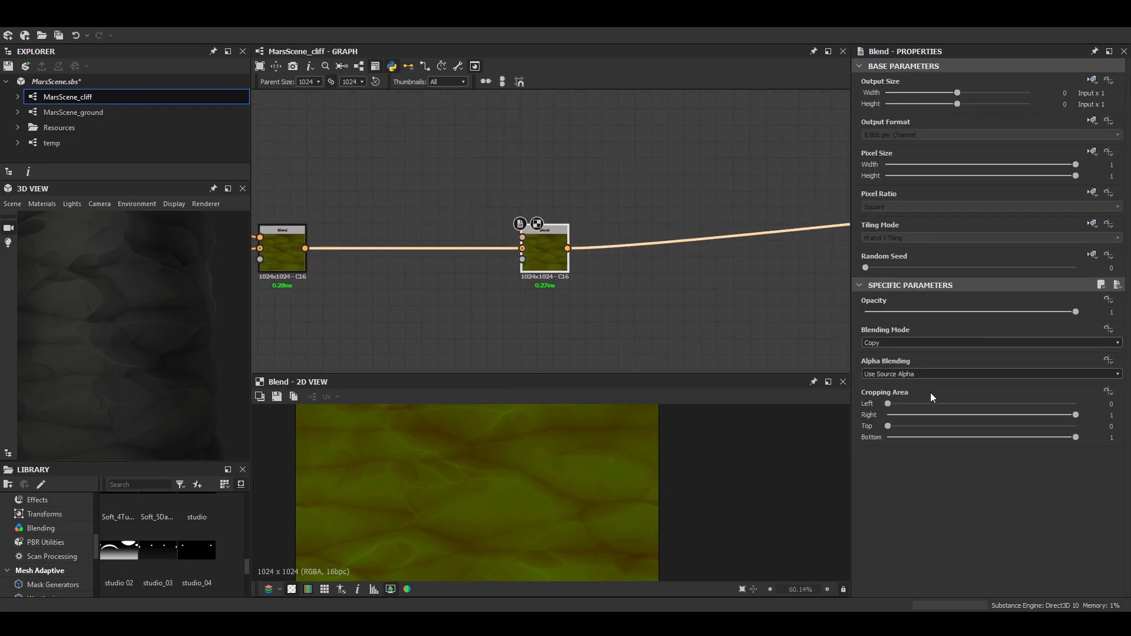
left_click(918, 342)
left_click(889, 420)
scroll(637, 290, "down", 3)
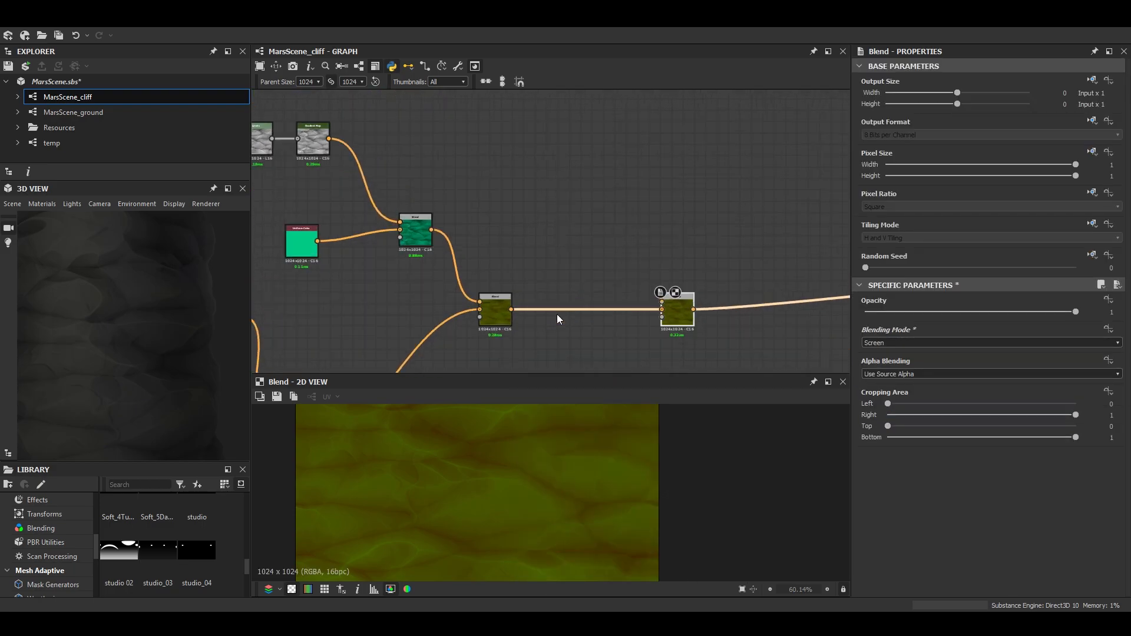
Add a separate Blend in the empty area above the curvature nodes and set its blending mode to Multiply
scroll(555, 309, "up", 3)
left_click(479, 310)
scroll(482, 492, "up", 2)
scroll(740, 306, "down", 2)
middle_click_drag(616, 180, 645, 359)
left_click(571, 220)
key("space")
left_click(607, 194)
left_click(907, 343)
left_click(901, 369)
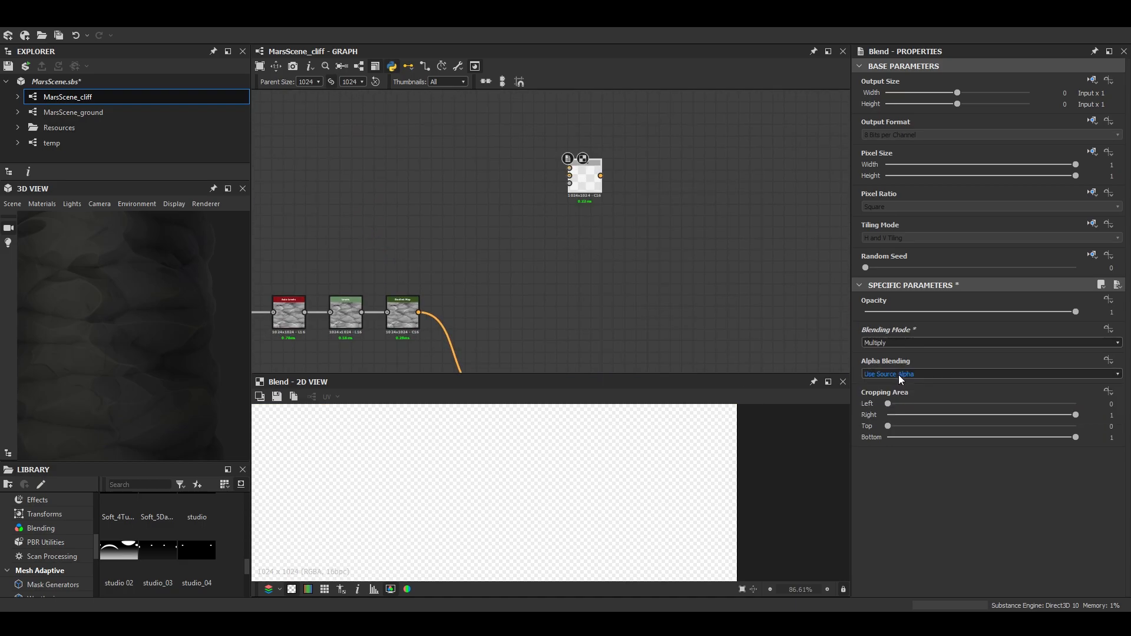
Add an orange-red Uniform Color (H about 0.056, S 1, V about 0.708) and connect it to the separate Multiply Blend's background
middle_click_drag(442, 177, 634, 231)
key("space")
type("uni")
key("Return")
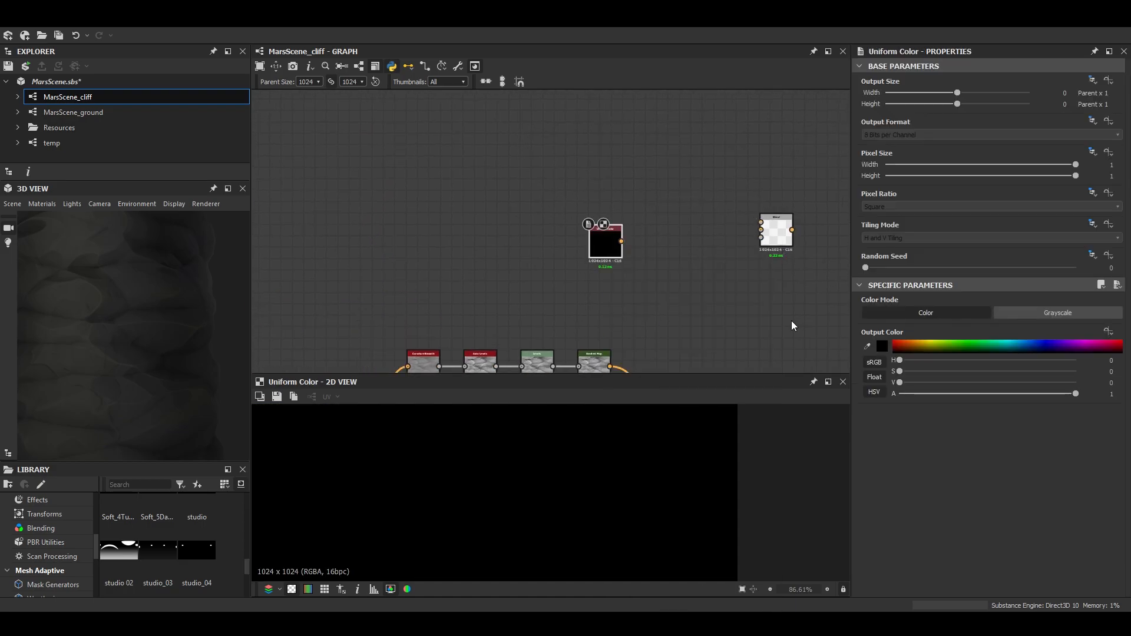
left_click_drag(622, 241, 761, 230)
Add a Moisture Noise node and place it above and to one side of the orange-red Uniform Color
key("space")
type("mo")
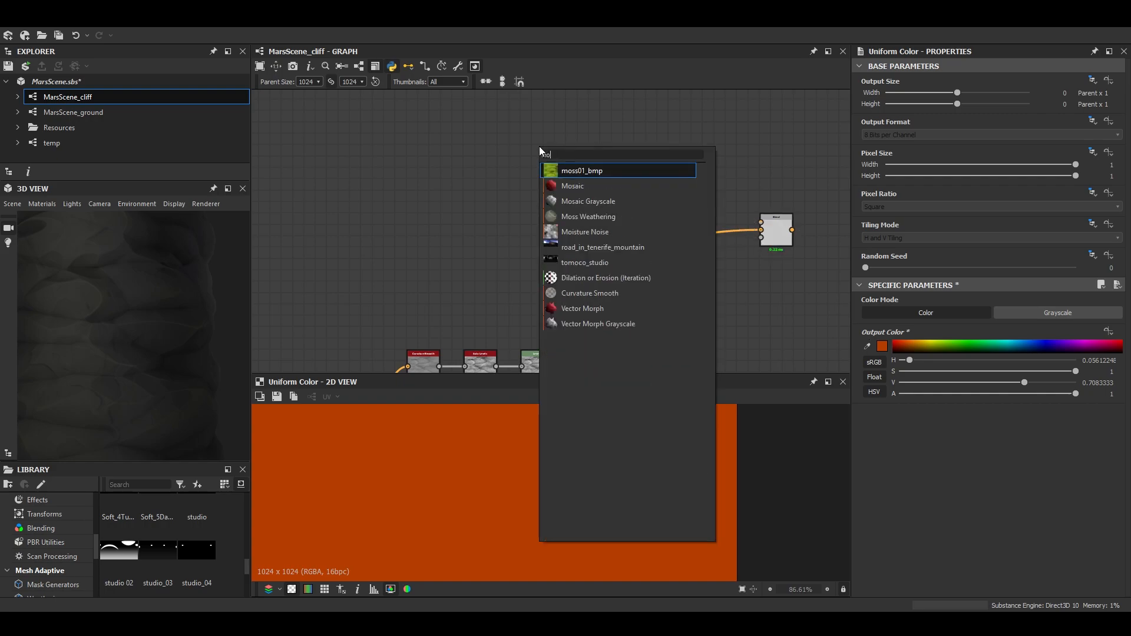
type("i")
key("Return")
left_click_drag(549, 155, 504, 143)
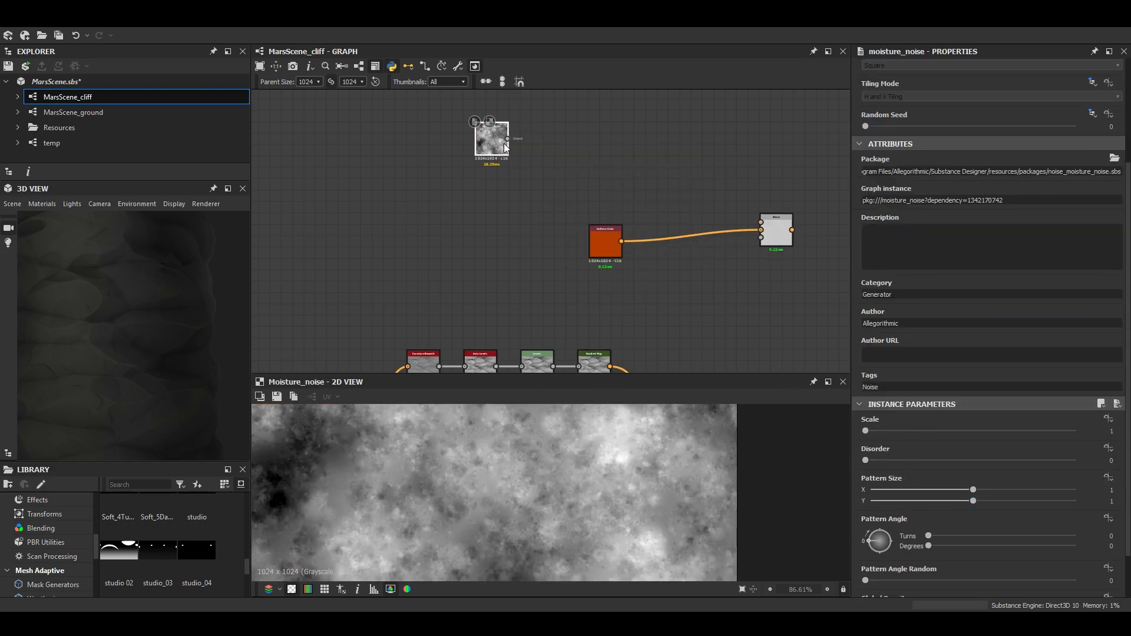
Add a Blur HQ Grayscale node after the Moisture Noise and set its intensity to about 2.95
key("space")
type("blur")
key("Down")
key("Down")
key("Return")
left_click_drag(996, 558, 903, 558)
Add a Slope Blur Grayscale after the blur with 32 samples, intensity 16 and Max mode, spacing it away from the noise nodes
middle_click_drag(551, 154, 461, 169)
key("space")
type("slo")
key("Down")
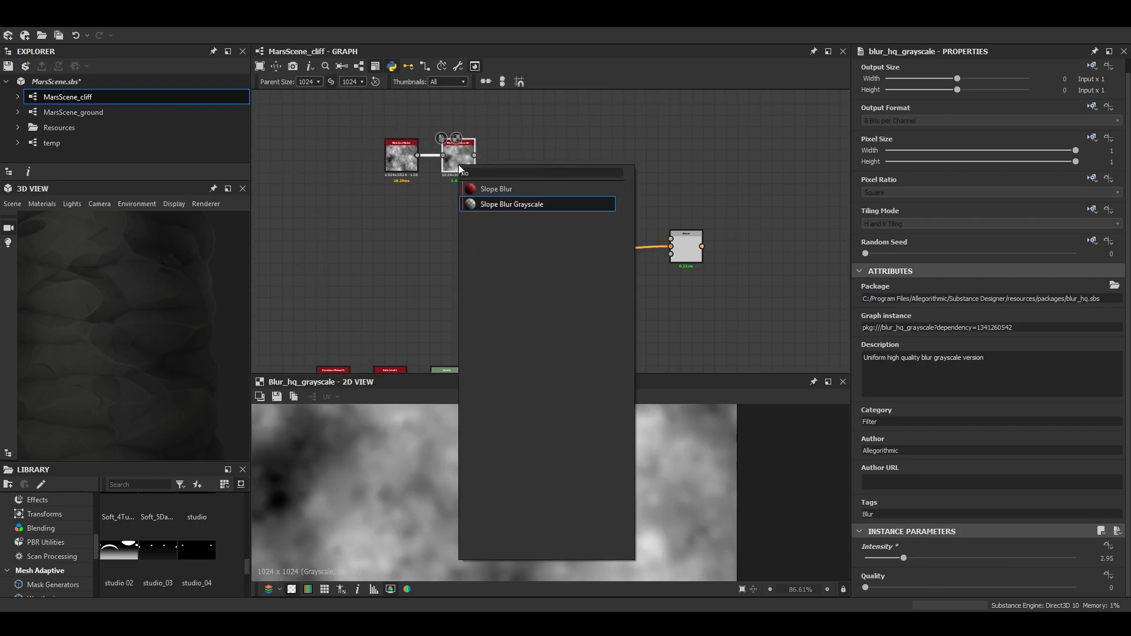
key("Return")
scroll(943, 412, "down", 1)
left_click_drag(997, 525, 1075, 527)
left_click_drag(984, 557, 1076, 556)
left_click(893, 586)
left_click(895, 596)
left_click_drag(518, 159, 587, 147)
left_click_drag(375, 122, 451, 114)
Connect the Auto Levels output of the curvature chain to the new Slope Blur Grayscale's slope input and inspect the result
scroll(559, 139, "up", 3)
scroll(585, 175, "down", 4)
middle_click_drag(587, 191, 628, 149)
scroll(526, 321, "up", 2)
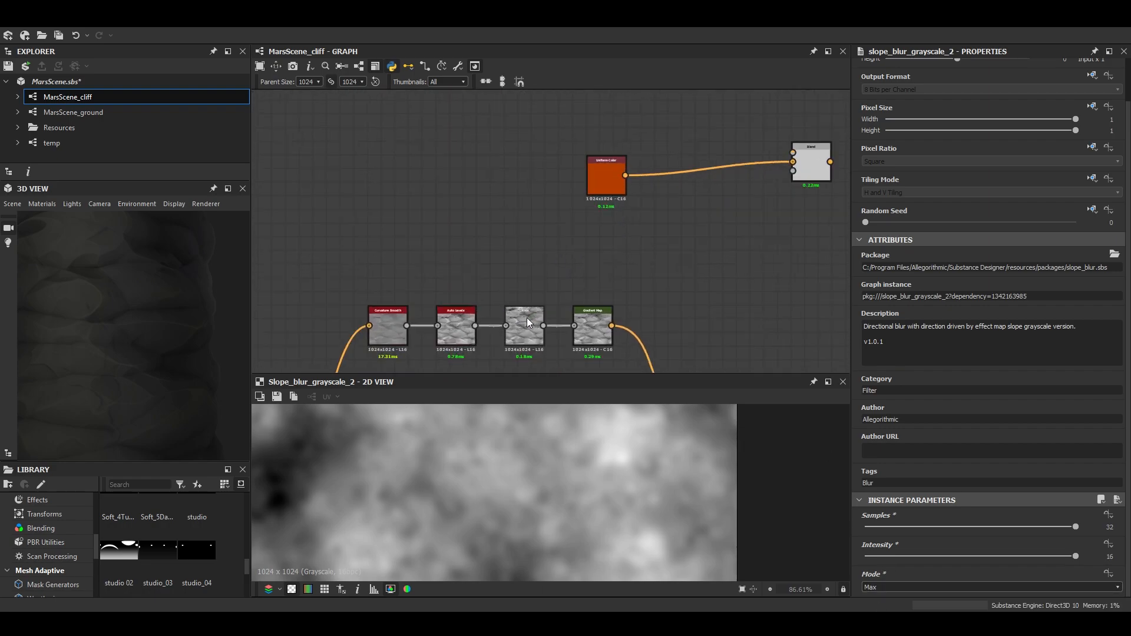
scroll(483, 321, "up", 3)
scroll(583, 250, "down", 6)
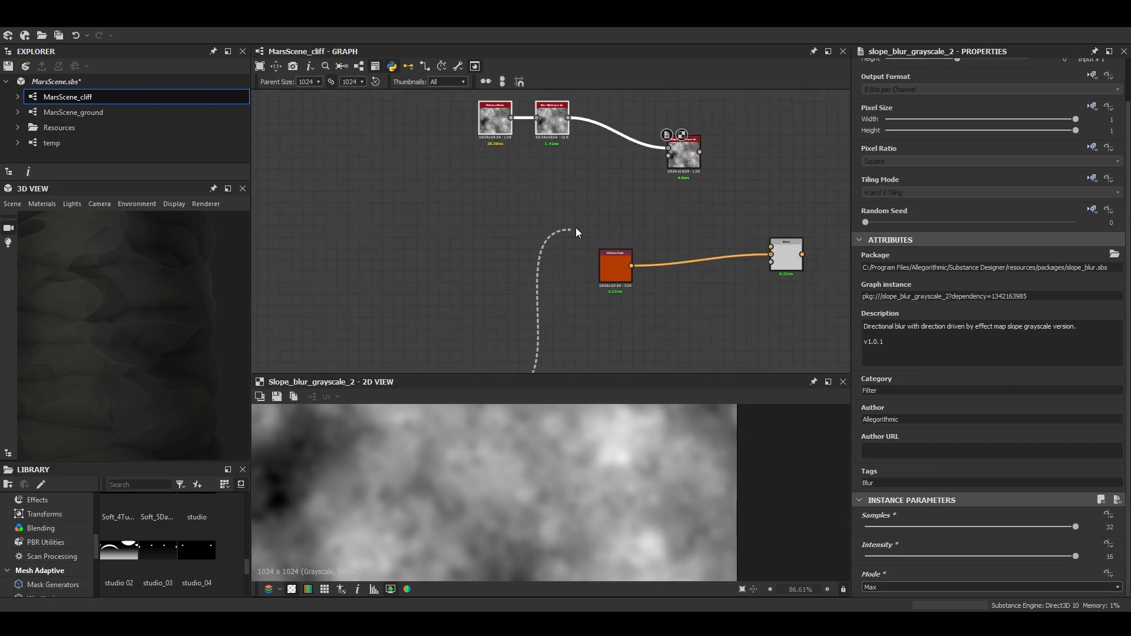
left_click(683, 155)
scroll(579, 444, "down", 4)
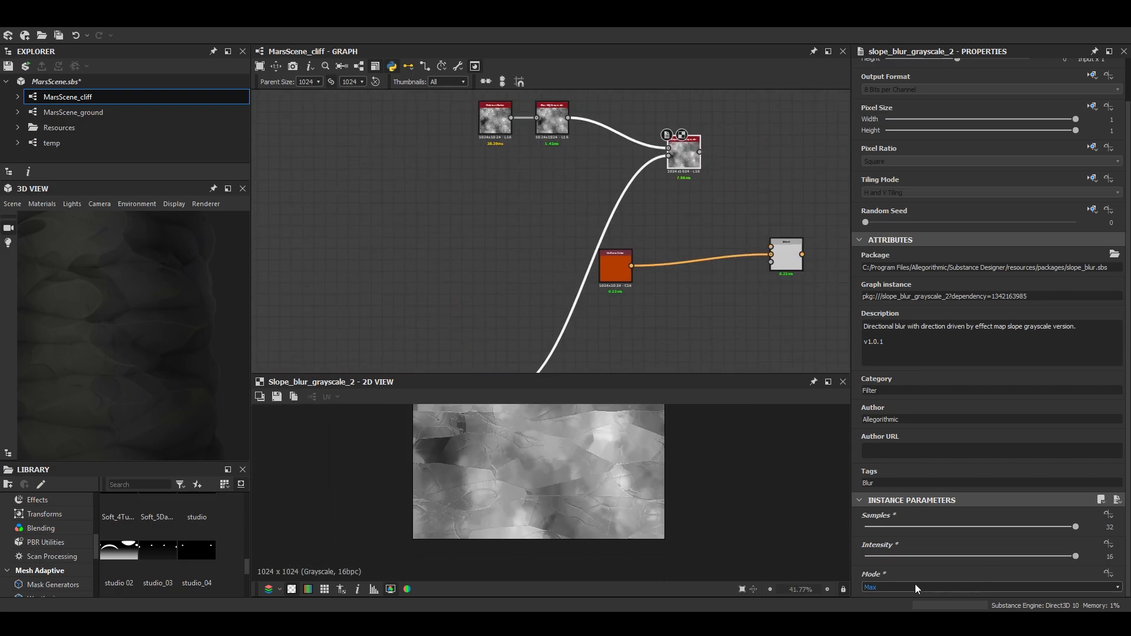
scroll(585, 473, "up", 5)
scroll(585, 473, "down", 2)
Add a DeteDirectionalWarp after the Slope Blur with 4 direction vectors and intensity 350, and rotate its warp direction to a diagonal
middle_click_drag(683, 155, 550, 185)
key("space")
type("dete")
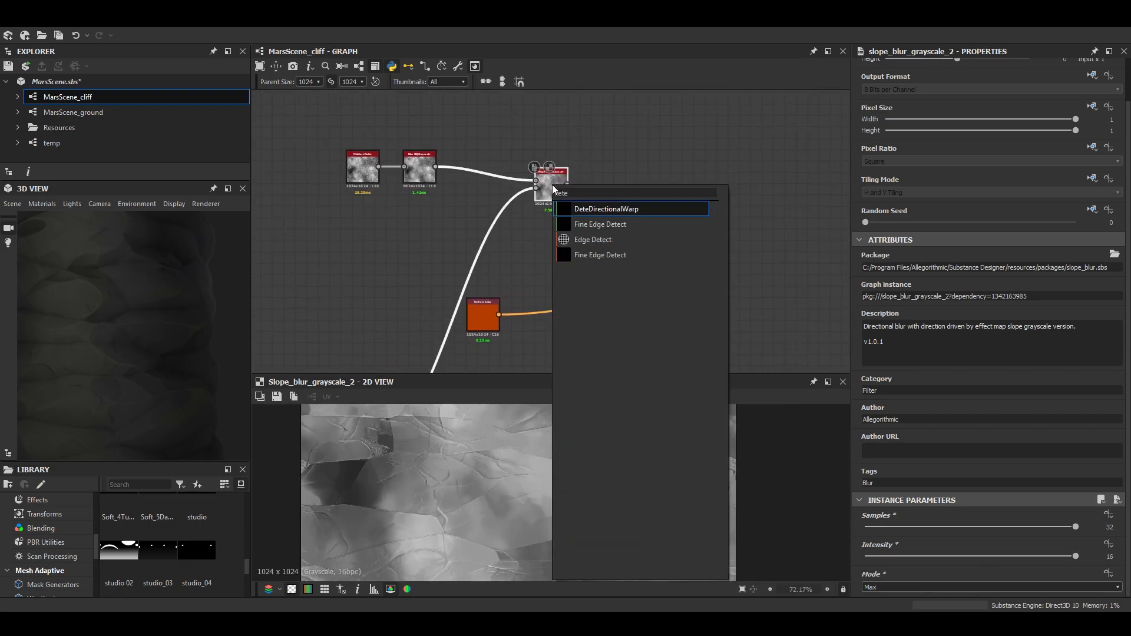
key("Return")
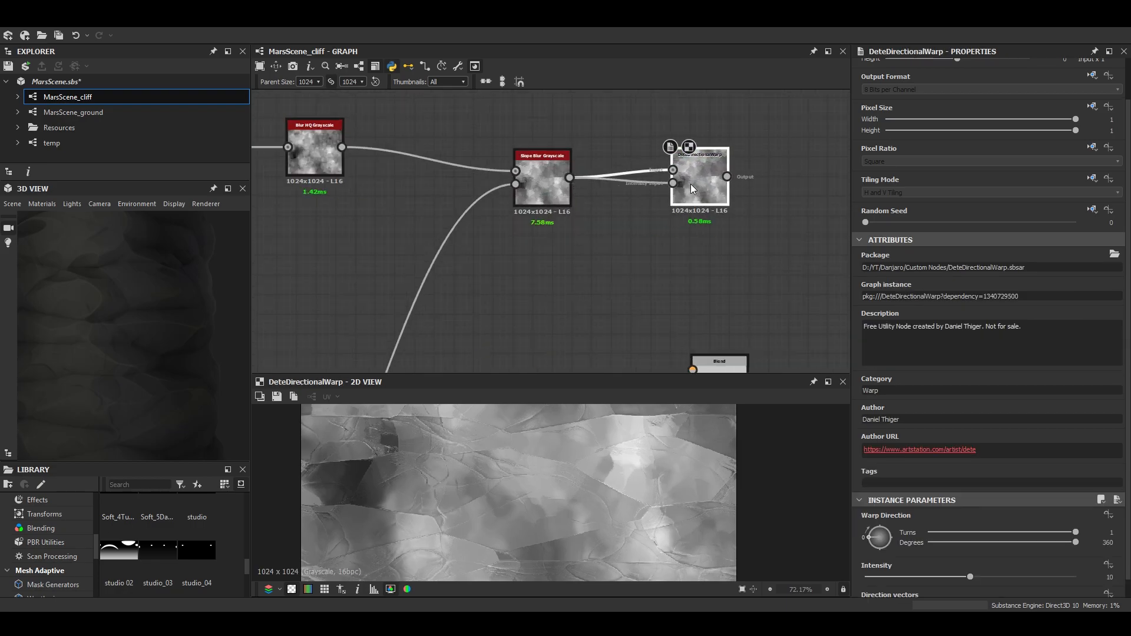
scroll(1025, 472, "down", 1)
left_click_drag(933, 588, 1076, 587)
left_click(1108, 557)
type("350")
key("Return")
scroll(643, 516, "down", 1)
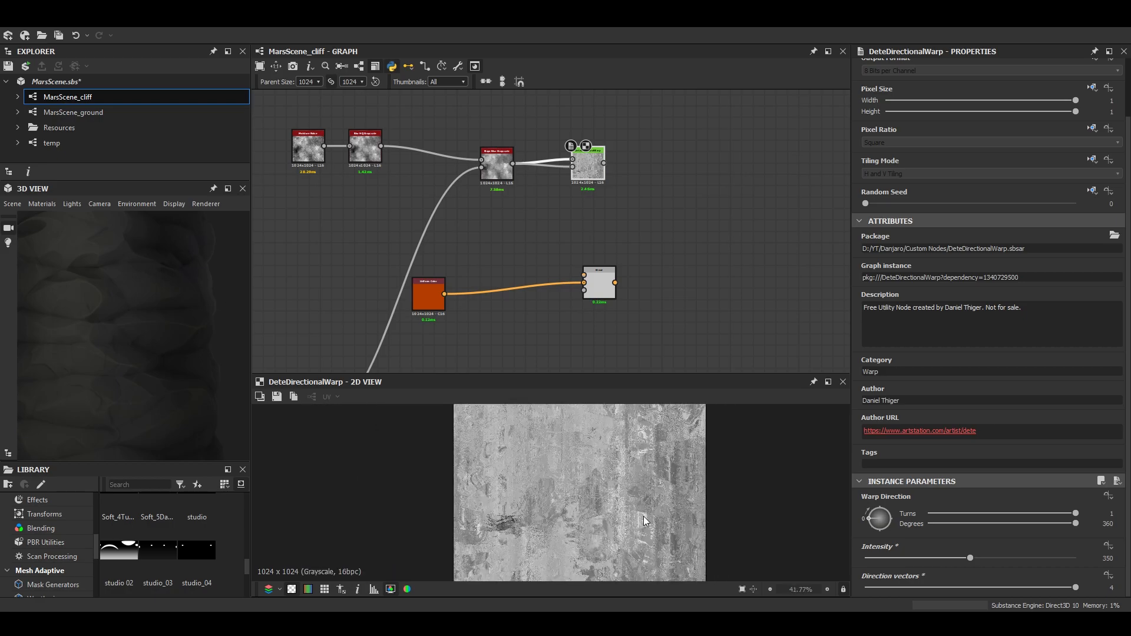
left_click_drag(880, 526, 892, 551)
scroll(508, 476, "up", 1)
Add a Gradient Map after the directional warp and connect it to the foreground of the orange-red color's Multiply Blend
key("space")
type("gr")
key("Return")
left_click_drag(604, 287, 676, 287)
left_click_drag(661, 163, 657, 275)
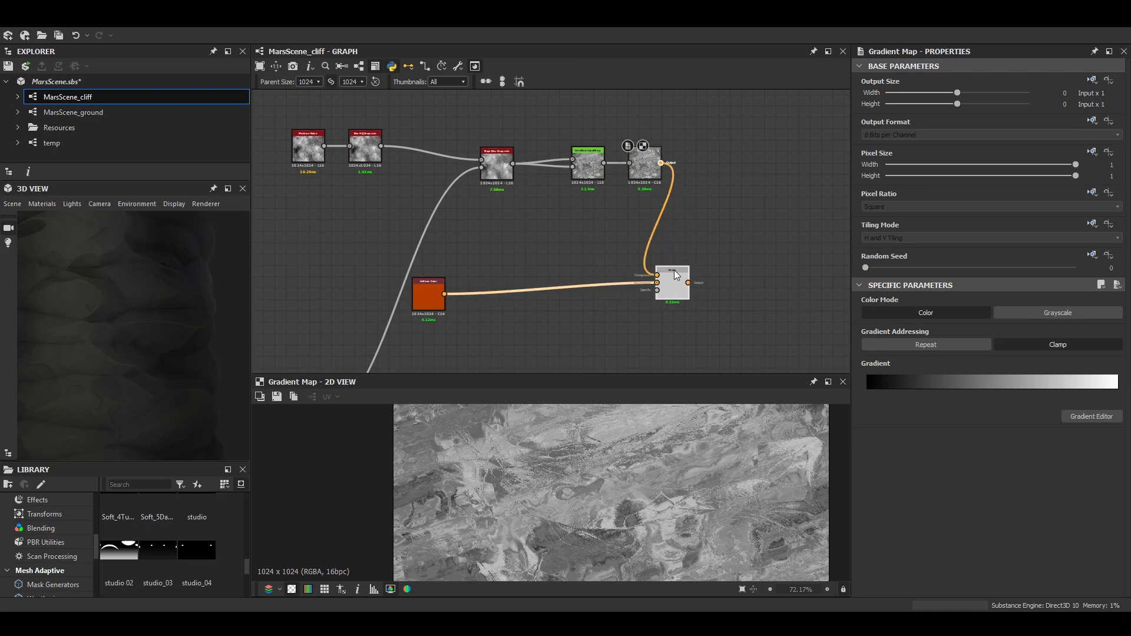
double_click(673, 277)
Add another Blend after the orange-red Multiply Blend and place it lower and farther along the graph
scroll(613, 518, "up", 1)
middle_click_drag(721, 286, 567, 175)
scroll(588, 196, "down", 4)
key("space")
key("Down")
key("Return")
left_click_drag(587, 175, 621, 226)
scroll(566, 170, "up", 4)
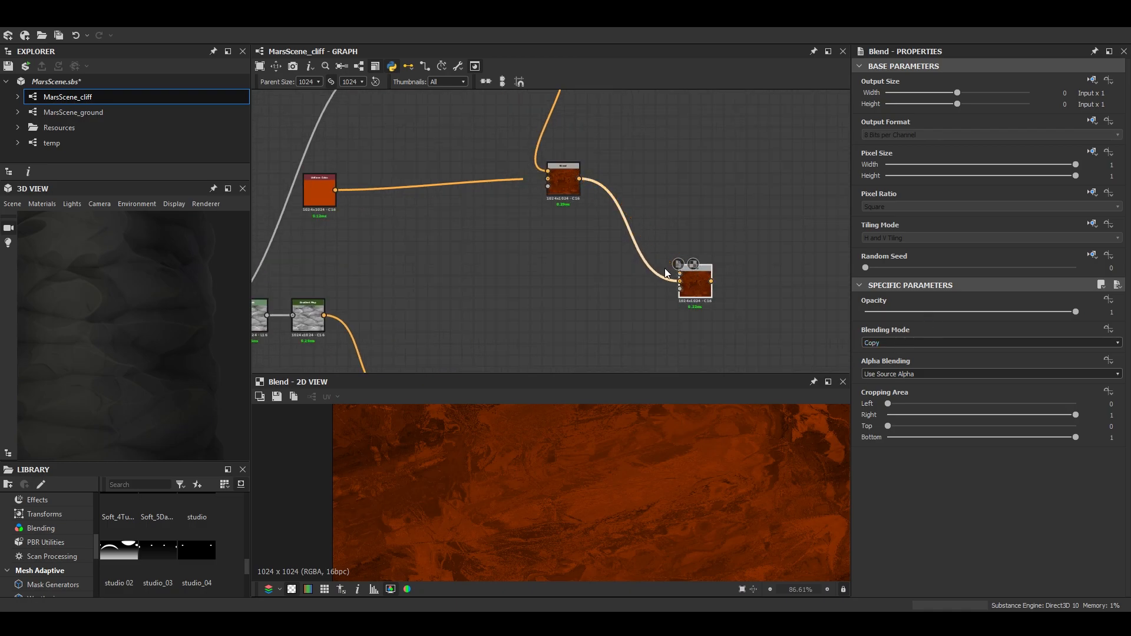
Feed the new Blend with the curvature chain's Gradient Map as background and the orange-red Blend as foreground
scroll(652, 277, "down", 4)
scroll(558, 322, "up", 1)
scroll(414, 244, "up", 4)
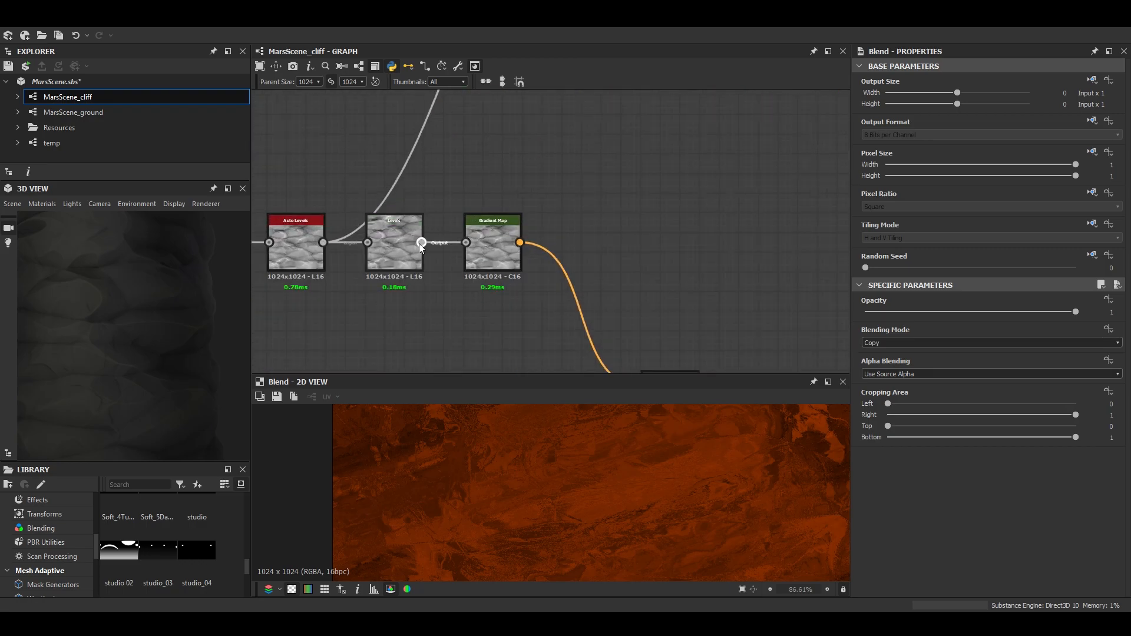
scroll(519, 242, "down", 4)
middle_click_drag(520, 242, 365, 261)
left_click_drag(365, 261, 674, 231)
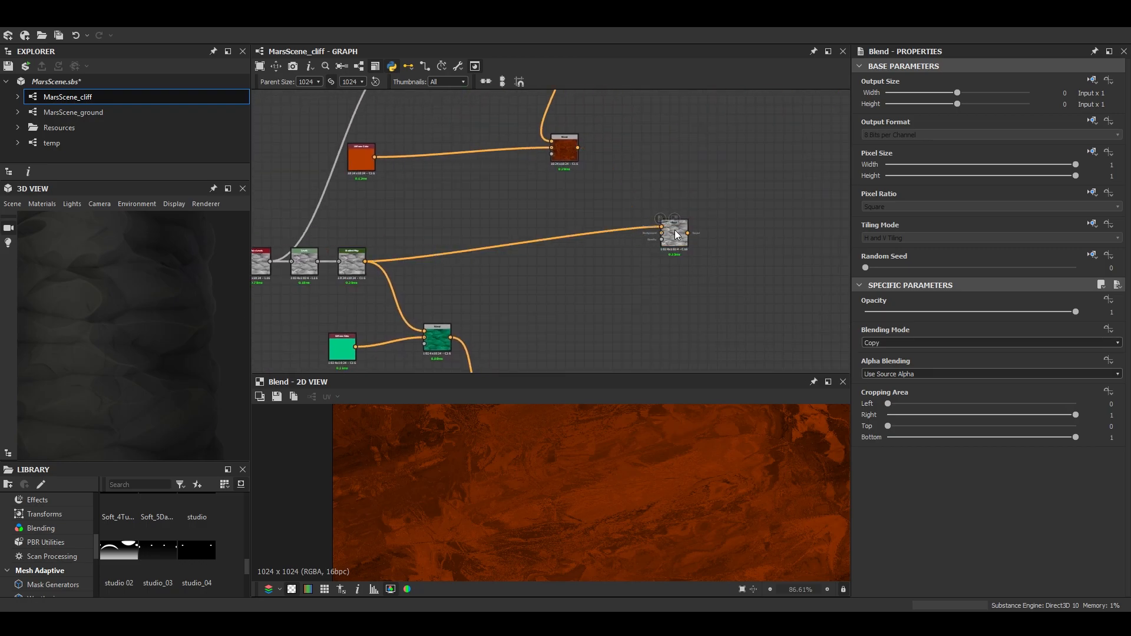
left_click_drag(578, 147, 651, 251)
Move the Screen Blend farther along and connect the new Blend's output to its foreground
middle_click_drag(658, 300, 532, 159)
left_click_drag(531, 260, 587, 259)
left_click_drag(541, 102, 591, 250)
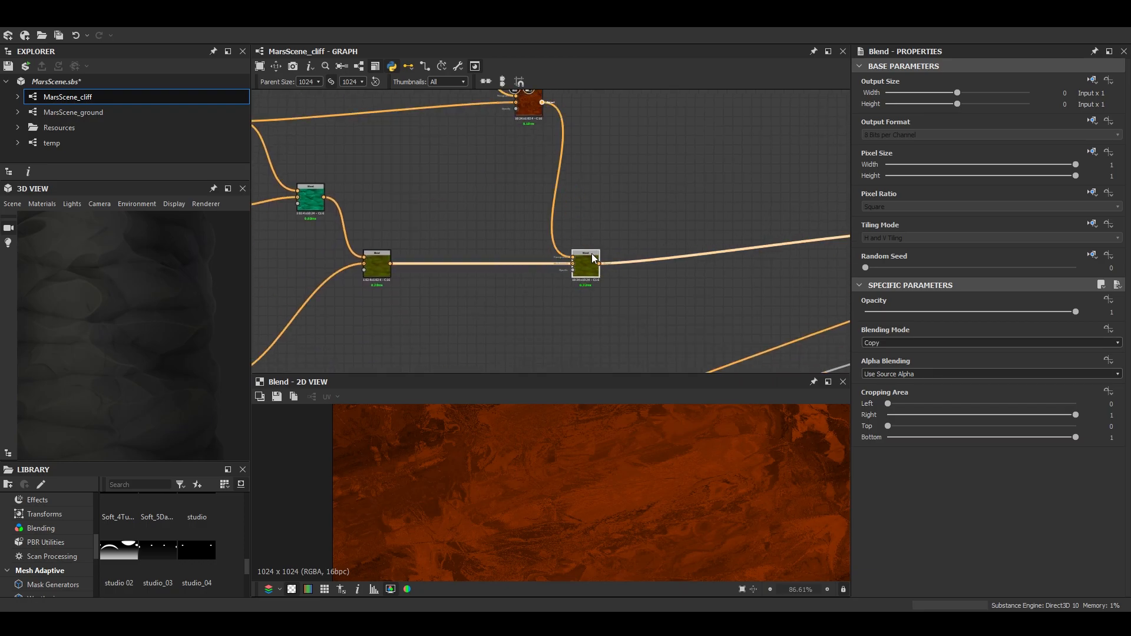
double_click(592, 270)
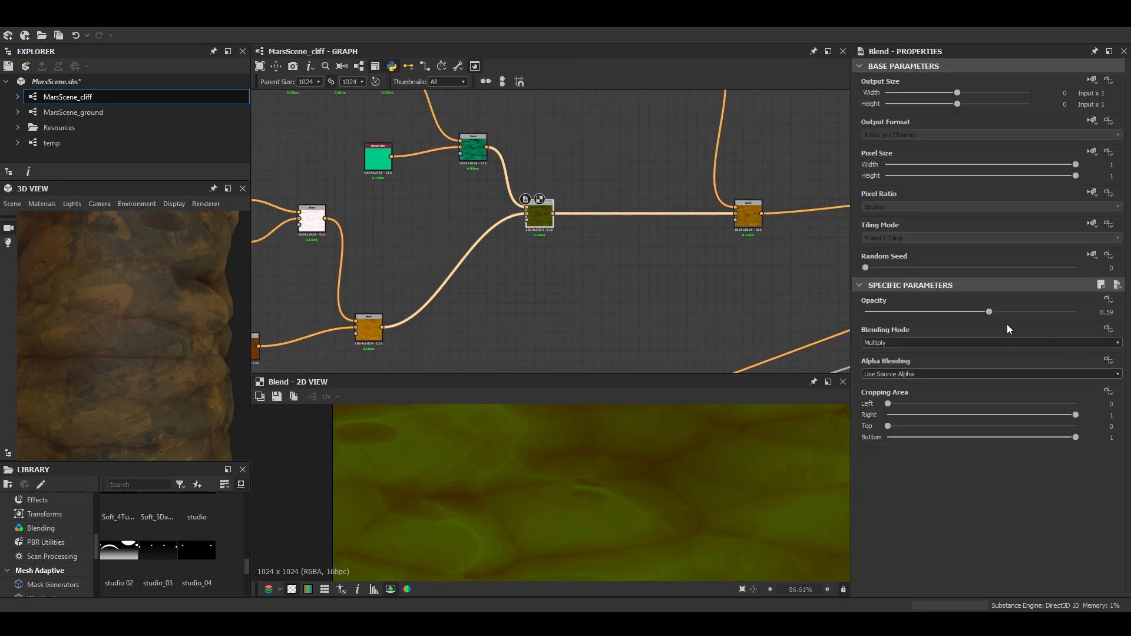
Set the opacity of the main Multiply Blend before the Screen Blend to 0.81
left_click_drag(1075, 312, 1036, 314)
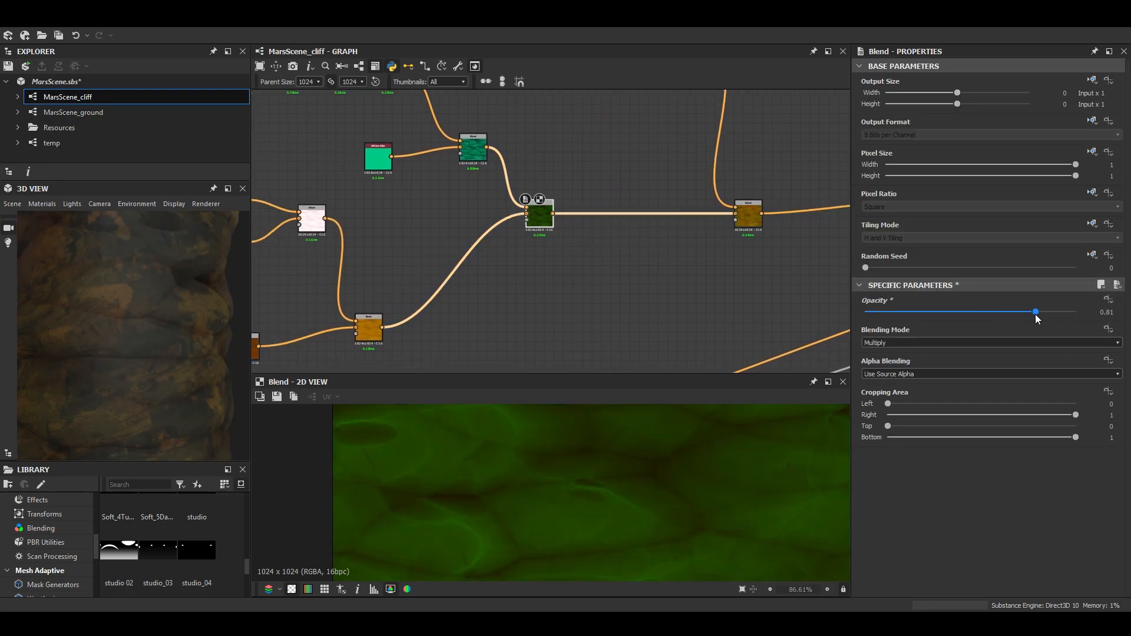
scroll(658, 253, "down", 3)
scroll(679, 113, "up", 3)
Set the opacity of the Blend mixing orange-red noise with curvature to 0.37, and preview the Screen Blend
middle_click_drag(679, 114, 635, 154)
double_click(636, 154)
scroll(687, 294, "down", 3)
scroll(613, 147, "up", 4)
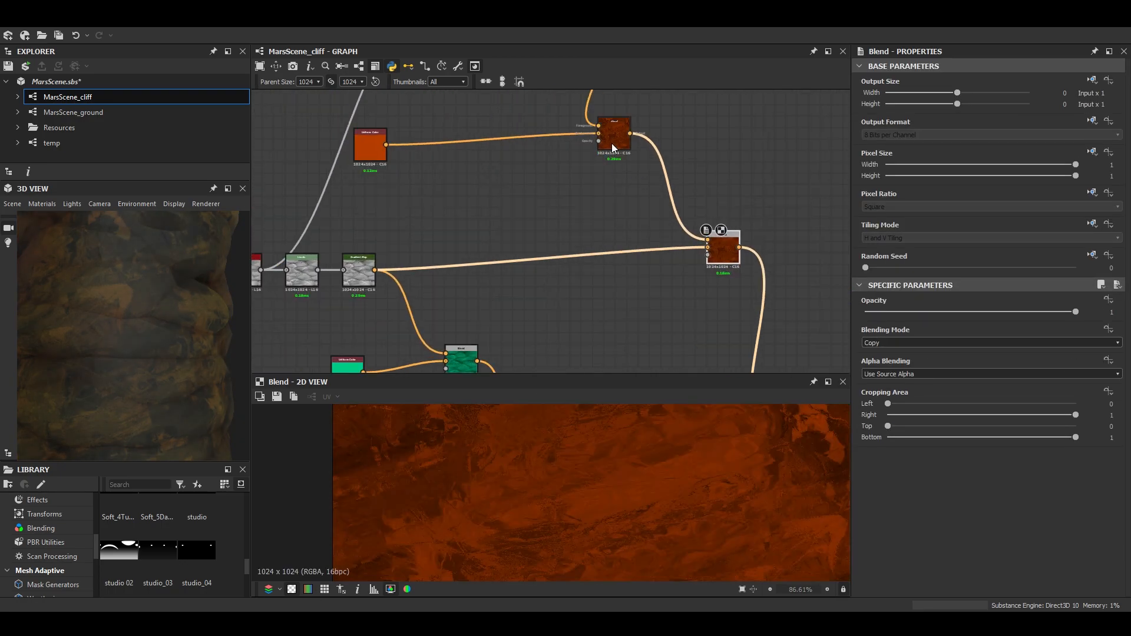
left_click_drag(1050, 311, 943, 318)
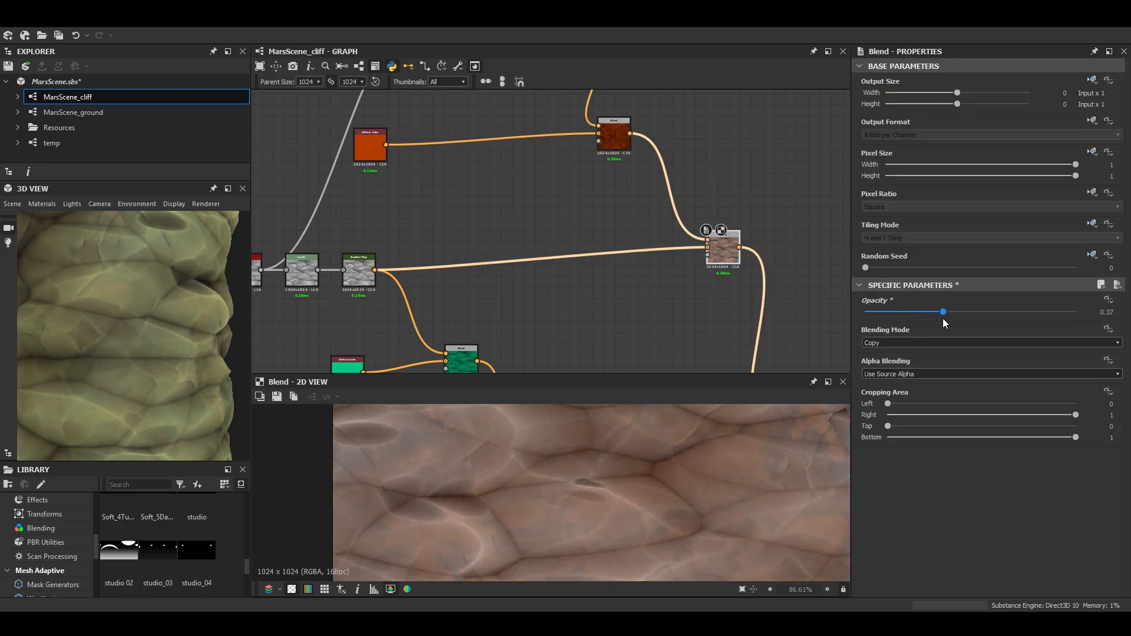
middle_click_drag(522, 271, 473, 119)
scroll(746, 296, "up", 2)
double_click(746, 296)
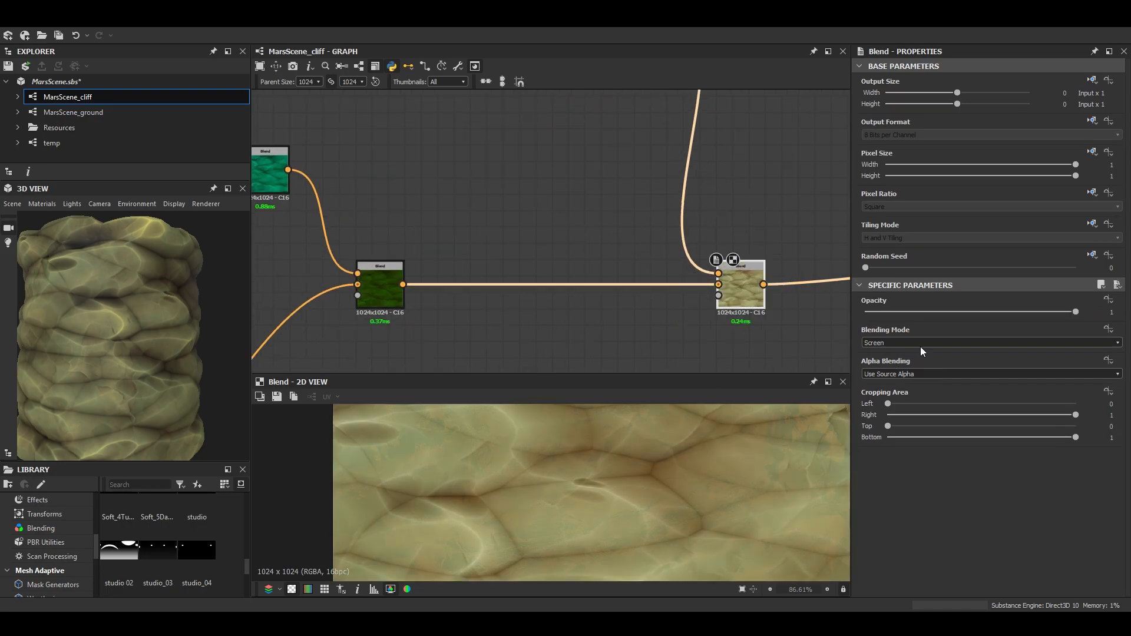
Change the bright green Uniform Color to a pale green, H about 0.444, S about 0.166 and V about 0.856
scroll(629, 292, "down", 3)
middle_click_drag(578, 303, 630, 225)
double_click(632, 221)
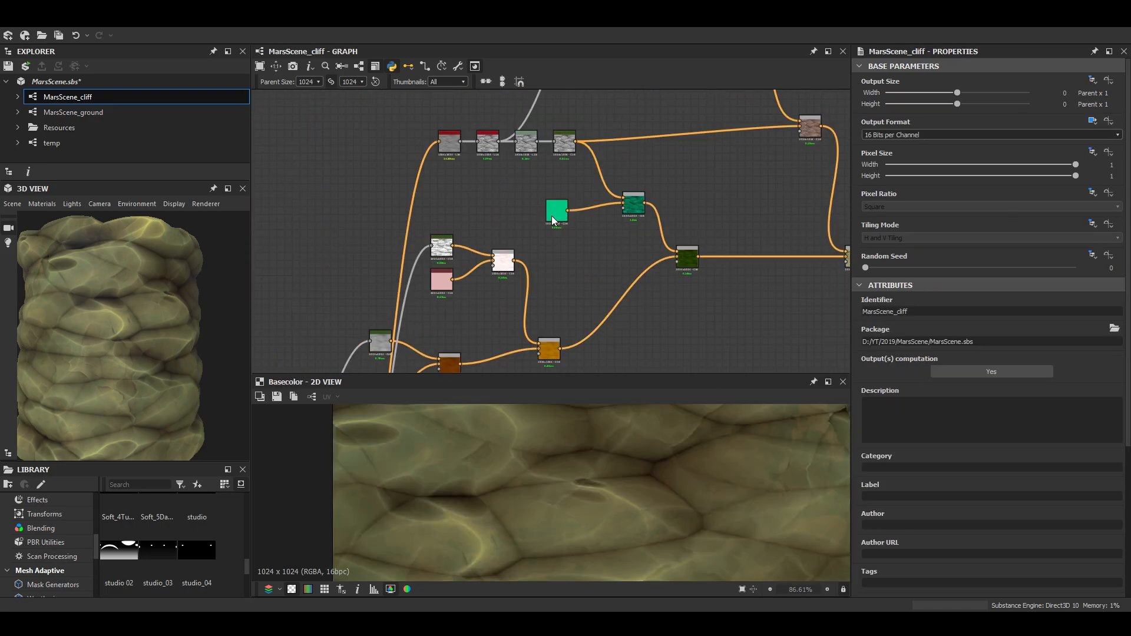
left_click(554, 218)
left_click(882, 347)
left_click(587, 324)
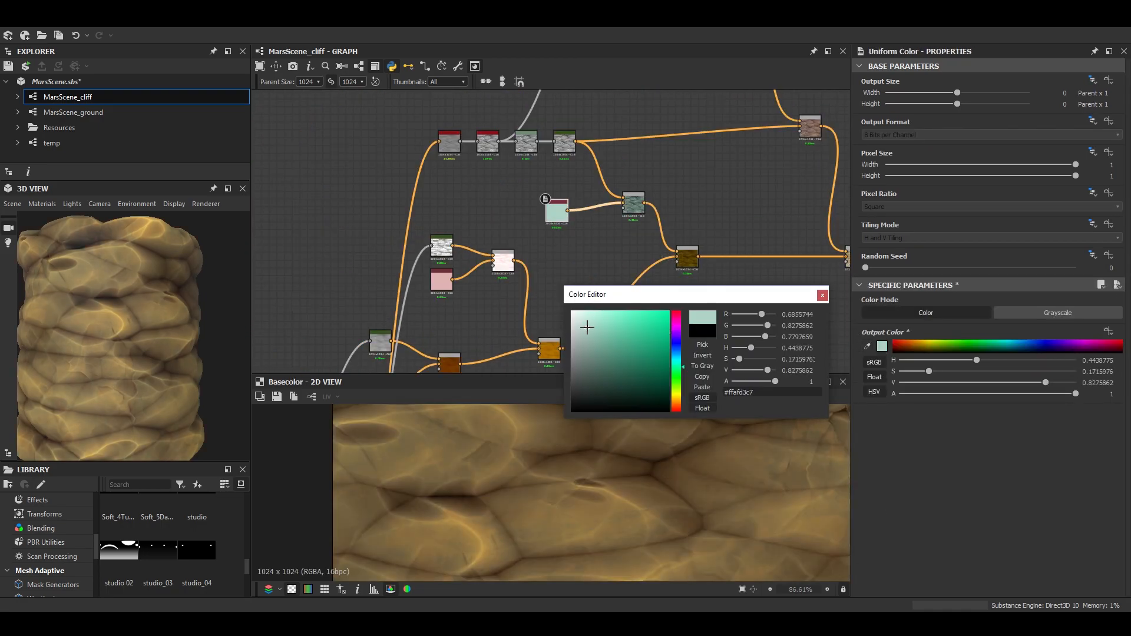
left_click(761, 315)
left_click(822, 295)
Set the main Multiply Blend's opacity to 1 and check the rock on the 3D model
scroll(631, 208, "up", 3)
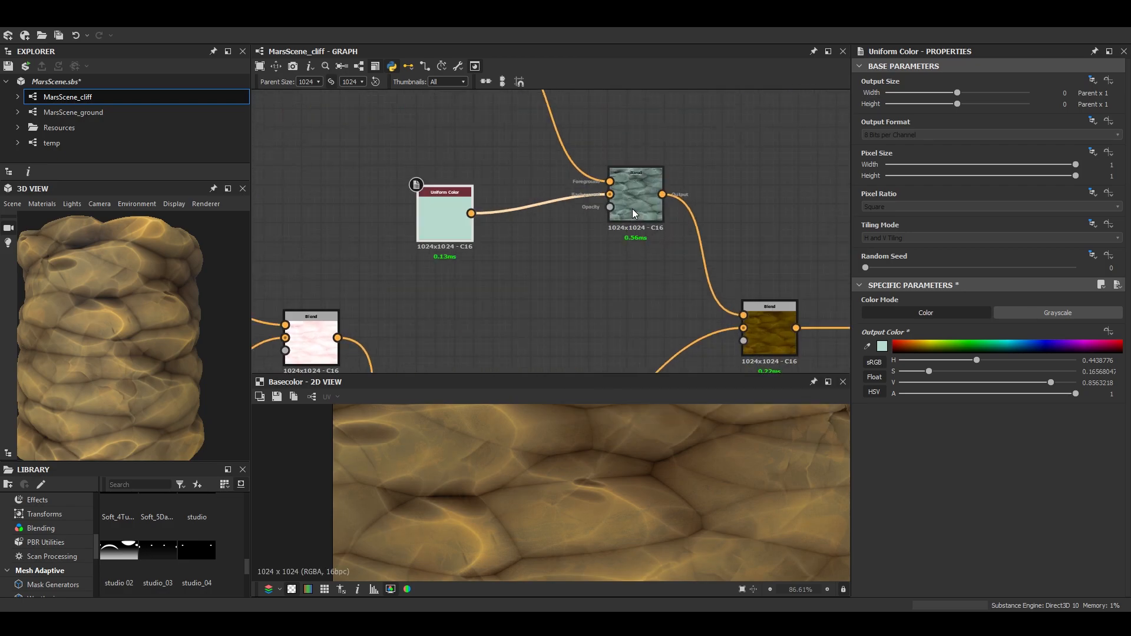
double_click(631, 209)
double_click(768, 333)
left_click_drag(1035, 311, 1076, 312)
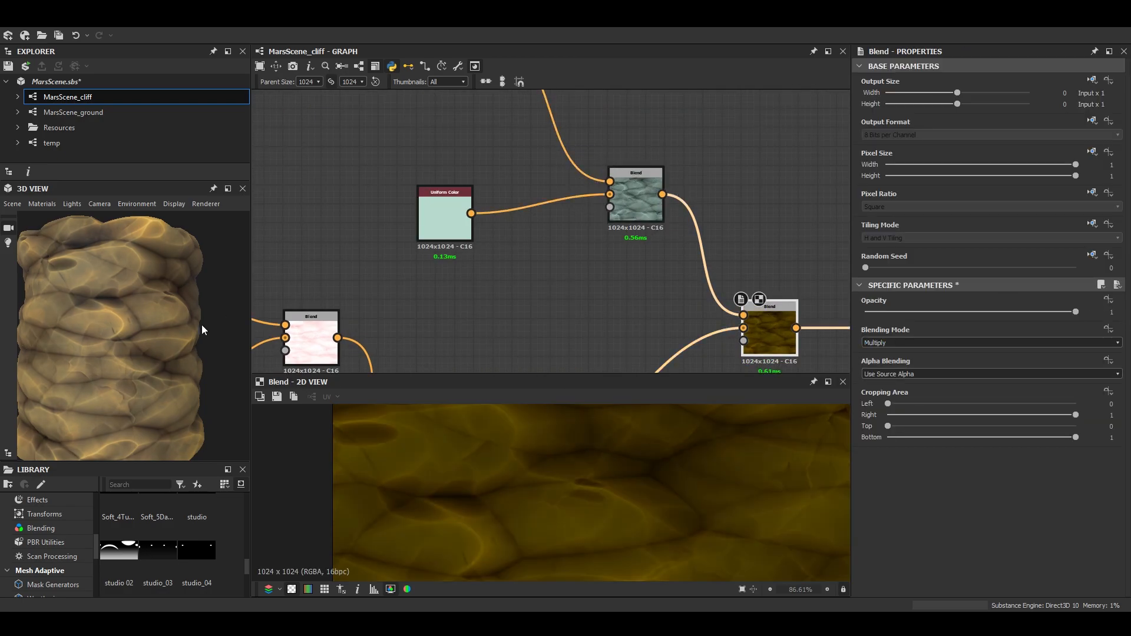
left_click_drag(127, 349, 149, 348)
Set the lightness of the HSL node feeding the base color output to 0.48
middle_click_drag(728, 350, 479, 189)
scroll(479, 189, "down", 1)
scroll(479, 188, "down", 2)
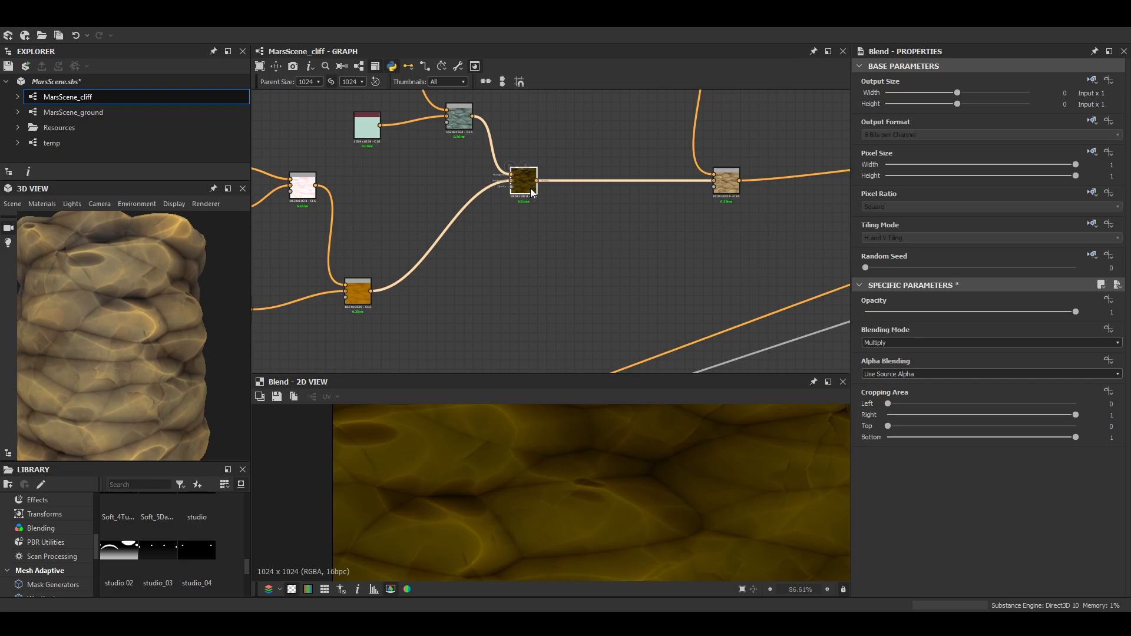
double_click(724, 177)
scroll(662, 423, "down", 2)
middle_click_drag(581, 236, 532, 247)
double_click(749, 189)
mouse_move(970, 371)
left_mouse_down()
mouse_move(956, 372)
mouse_move(966, 370)
left_mouse_up()
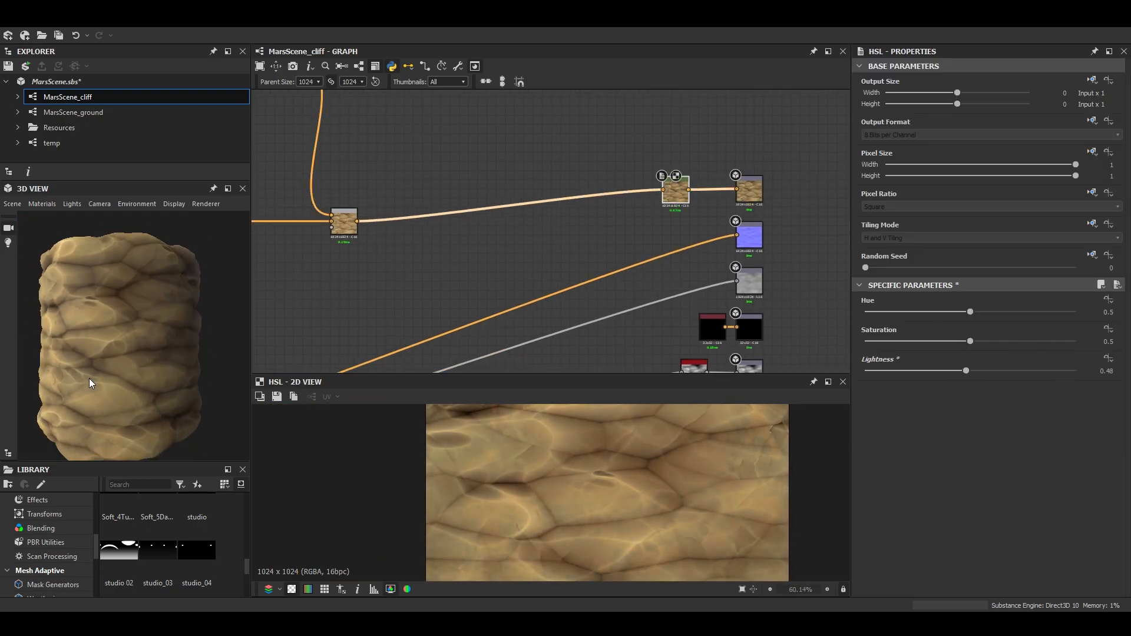
Light the 3D preview with the studio_04 environment and inspect the rock cylinder from different sides
left_click_drag(90, 378, 195, 377)
left_click_drag(87, 380, 167, 396)
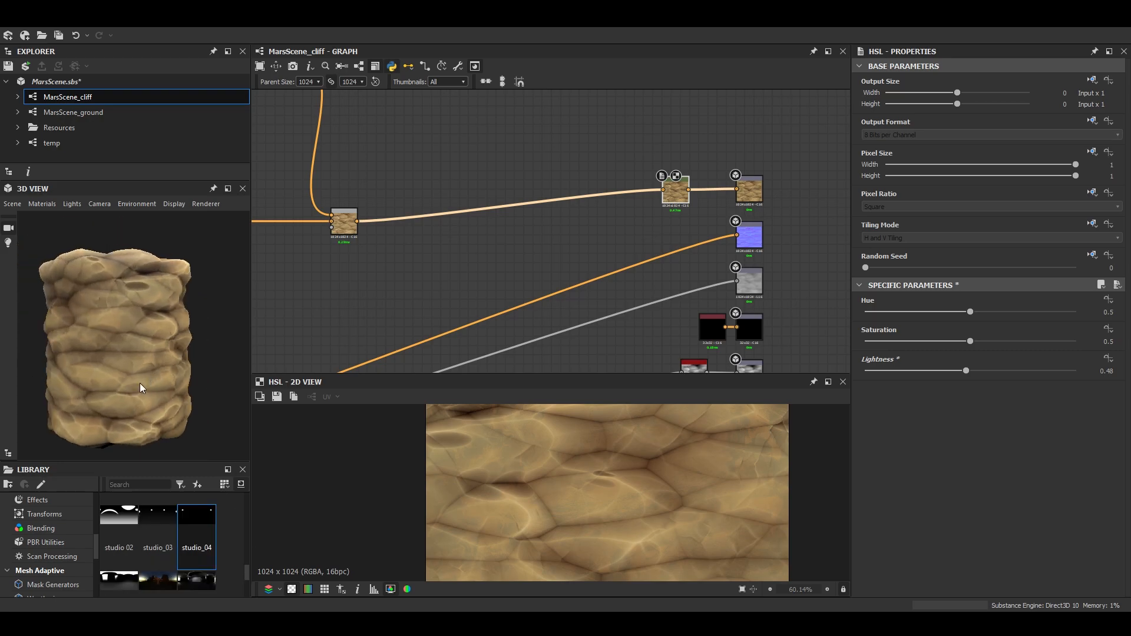
scroll(166, 379, "up", 4)
scroll(178, 378, "down", 4)
Brighten the midtones of the Levels node in the curvature chain
scroll(445, 251, "down", 4)
middle_click_drag(442, 263, 760, 253)
scroll(574, 244, "down", 2)
middle_click_drag(557, 243, 495, 267)
scroll(533, 130, "up", 6)
scroll(463, 192, "down", 3)
scroll(439, 178, "up", 4)
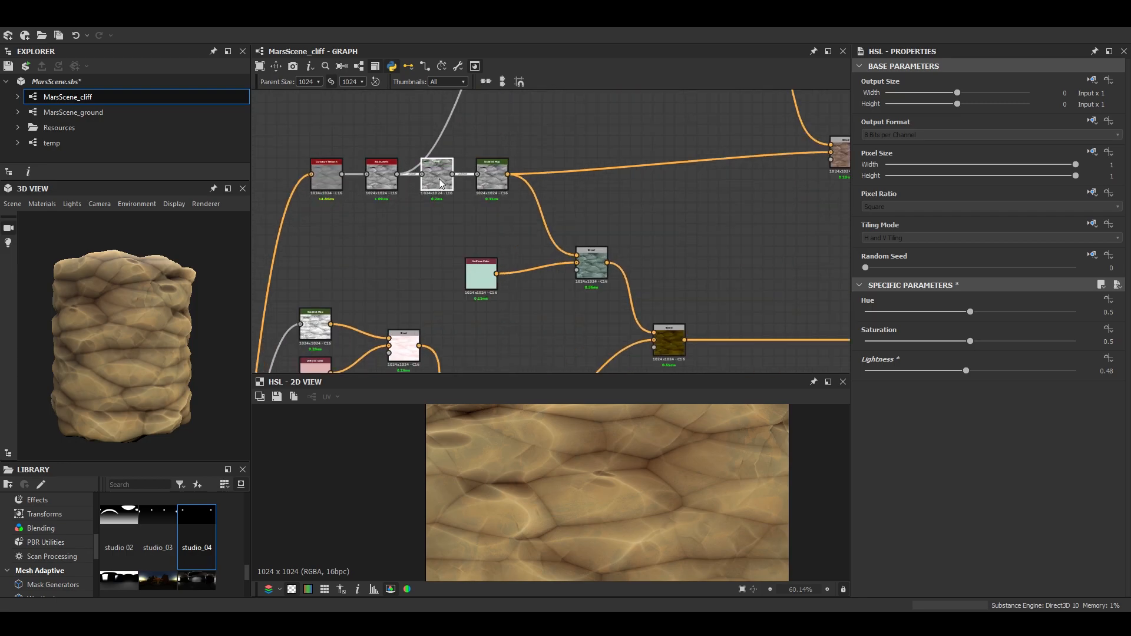
left_click(437, 174)
left_click_drag(991, 333, 956, 334)
scroll(165, 373, "up", 4)
scroll(165, 373, "down", 3)
Switch the 3D preview mesh to a rounded cube and orbit around it
left_click_drag(165, 373, 95, 394)
left_click(13, 204)
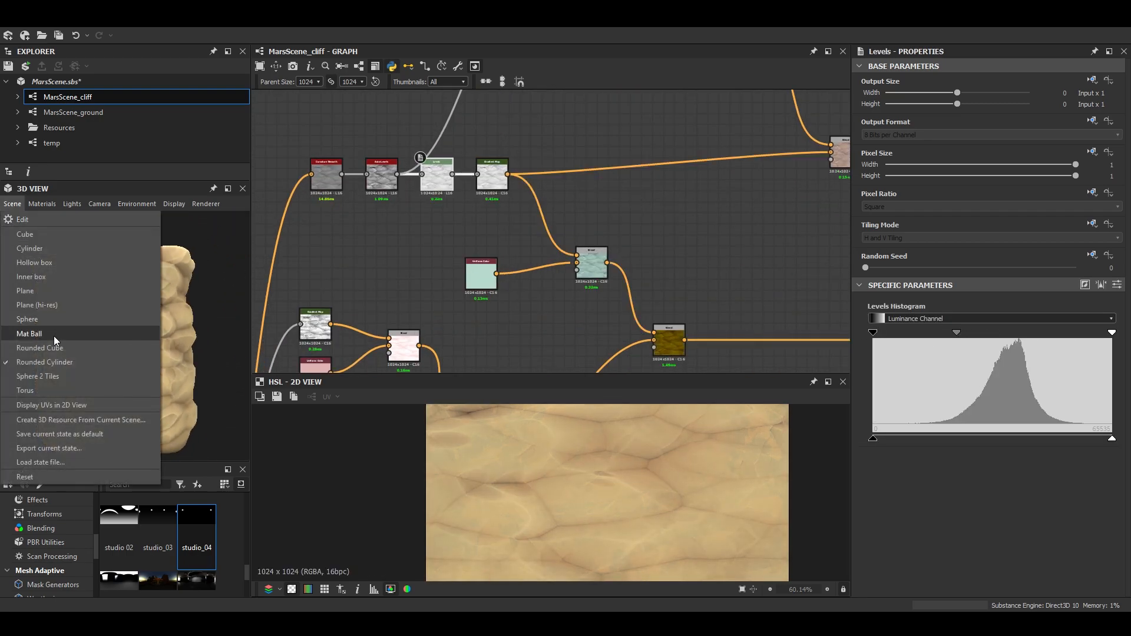
left_click(54, 331)
mouse_move(150, 352)
left_mouse_down()
mouse_move(176, 363)
mouse_move(161, 355)
left_mouse_up()
Fine-tune the Levels midtones, trying a darker setting and settling on a slightly brightened one
left_click_drag(956, 332, 1002, 339)
scroll(153, 333, "down", 3)
left_click_drag(153, 333, 180, 362)
left_click_drag(1002, 333, 964, 334)
scroll(148, 333, "down", 3)
left_click_drag(147, 333, 79, 330)
scroll(546, 270, "down", 3)
Set the intensity of the Slope Blur Grayscale ahead of the height chain's Auto Levels to about 2.91
middle_click_drag(546, 271, 581, 191)
scroll(517, 250, "up", 3)
middle_click_drag(427, 313, 642, 134)
scroll(469, 273, "down", 5)
scroll(472, 211, "up", 4)
middle_click_drag(472, 211, 514, 175)
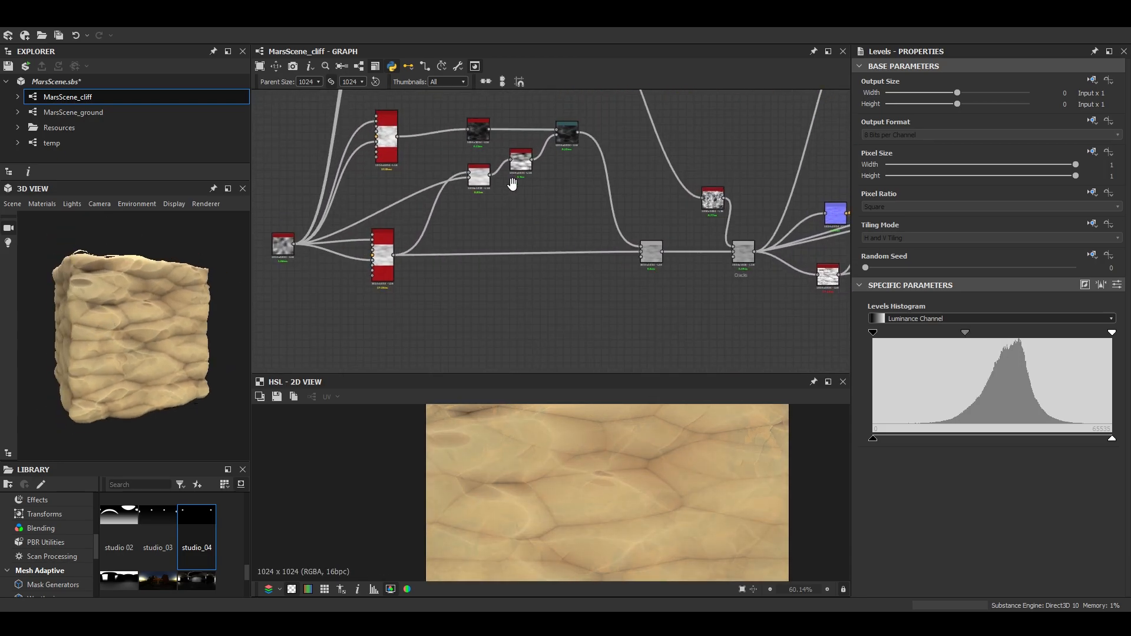
scroll(514, 175, "up", 3)
left_click(483, 242)
scroll(966, 522, "down", 2)
mouse_move(891, 556)
left_mouse_down()
mouse_move(866, 556)
mouse_move(1102, 556)
mouse_move(902, 557)
left_mouse_up()
scroll(178, 362, "down", 3)
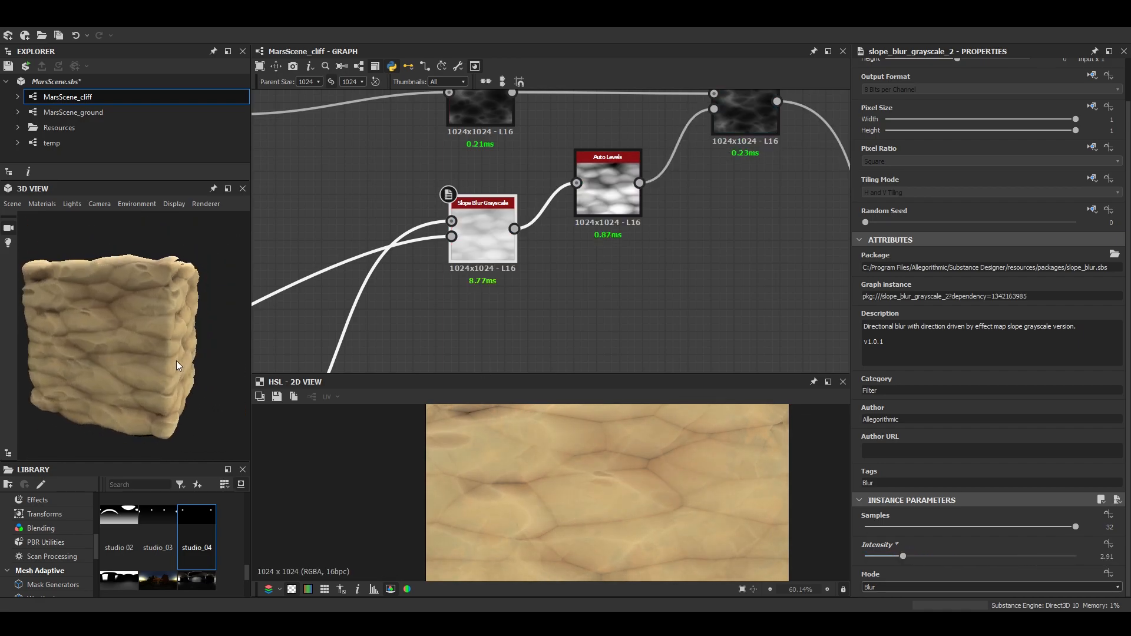
Switch the 3D preview mesh to the rounded cylinder and display the Directional Warp's output
left_click(13, 204)
left_click(65, 361)
scroll(155, 369, "up", 4)
middle_click_drag(762, 117, 624, 171)
scroll(623, 170, "down", 1)
double_click(623, 171)
scroll(671, 240, "down", 3)
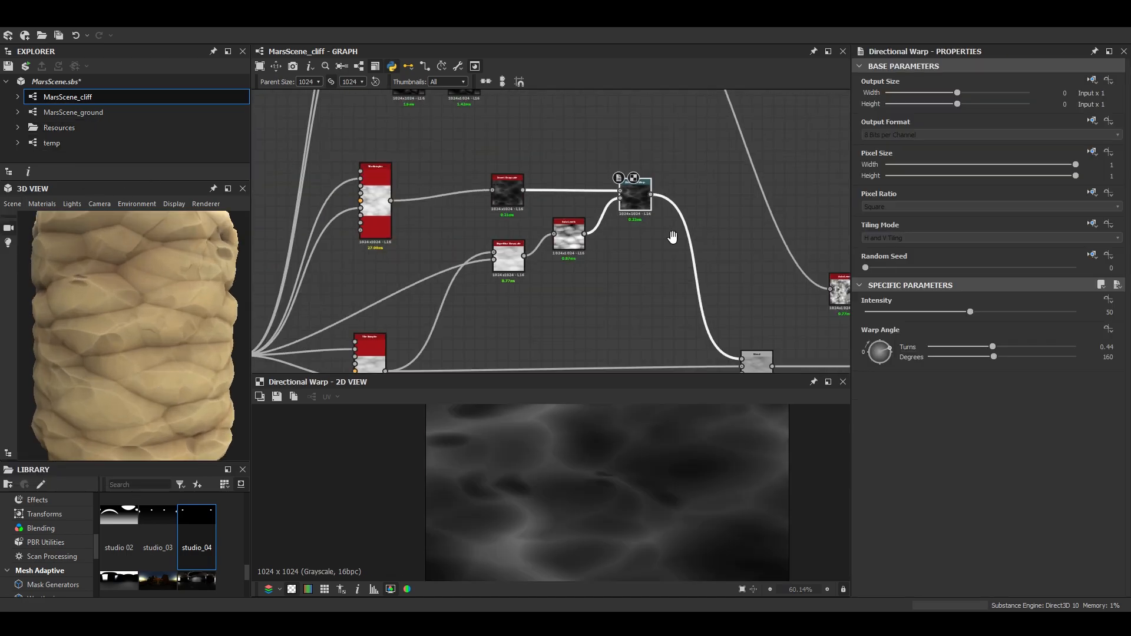
Set the opacity of the Min (Darken) Blend after the Directional Warp to 0.25
middle_click_drag(675, 239, 557, 123)
double_click(643, 254)
left_click_drag(932, 314, 974, 315)
left_click_drag(170, 324, 98, 312)
scroll(157, 345, "down", 3)
left_click(1107, 312)
type("0.25")
key("Return")
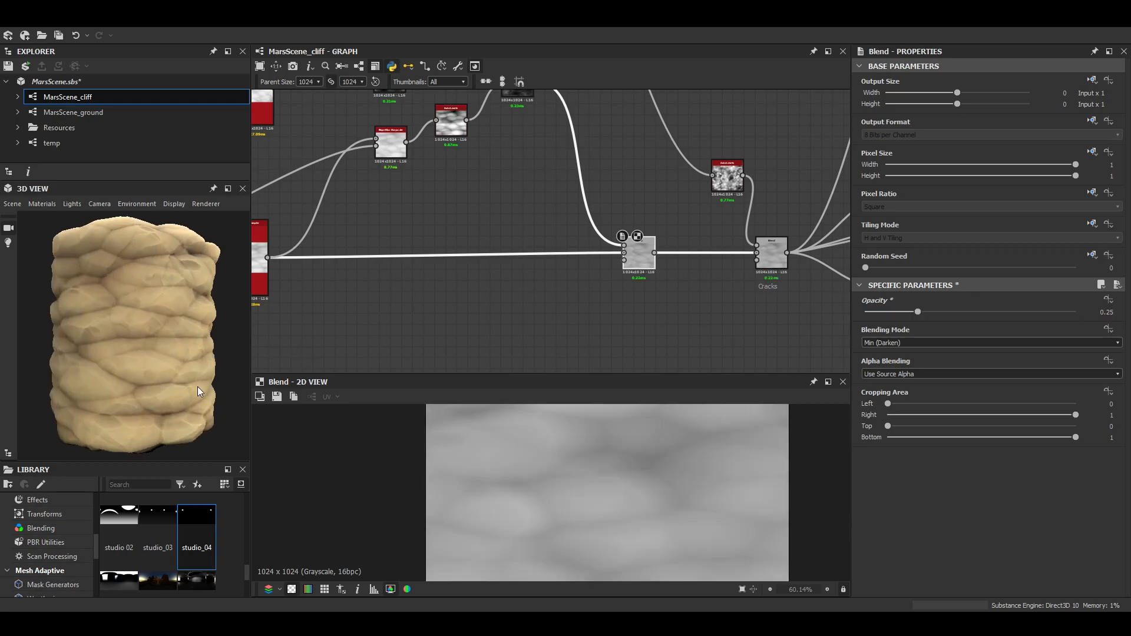
Raise the Min (Darken) Blend's opacity to 0.3 and then to 0.5, checking the rock on the cylinder
scroll(196, 386, "up", 3)
left_click(1103, 312)
type("0.3")
key("Return")
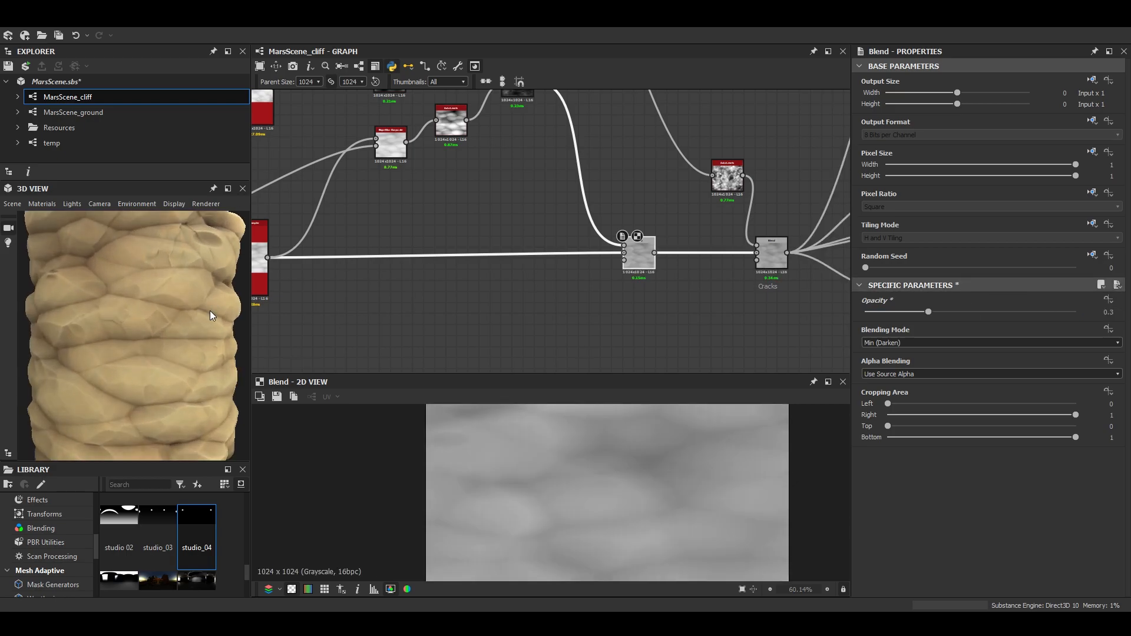
scroll(213, 312, "down", 3)
left_click_drag(952, 314, 970, 313)
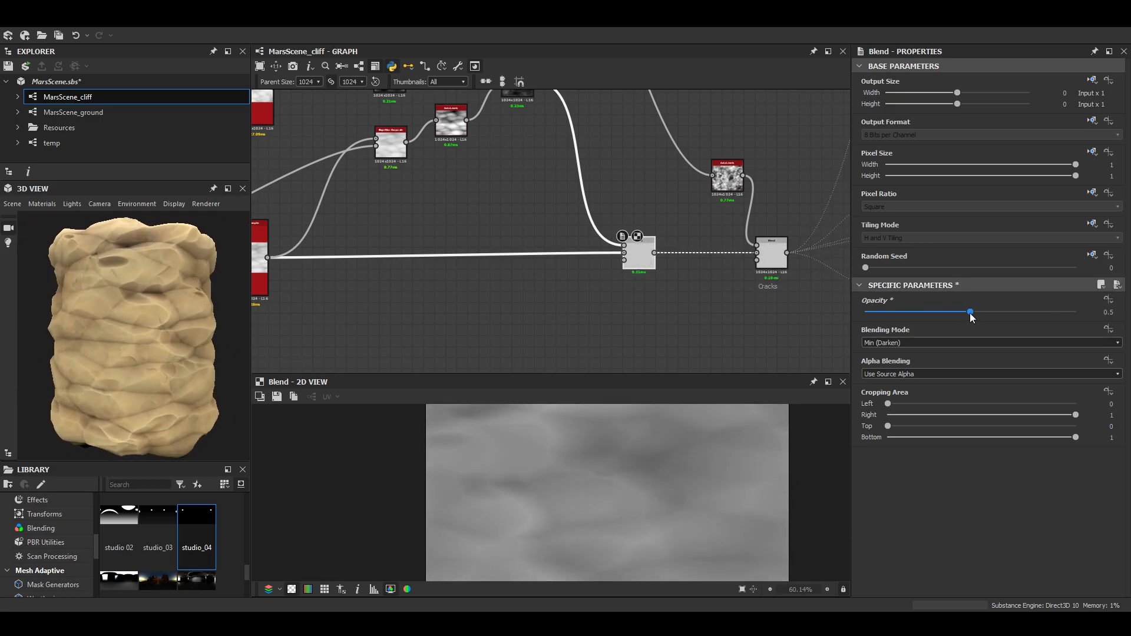
left_click_drag(116, 359, 187, 355)
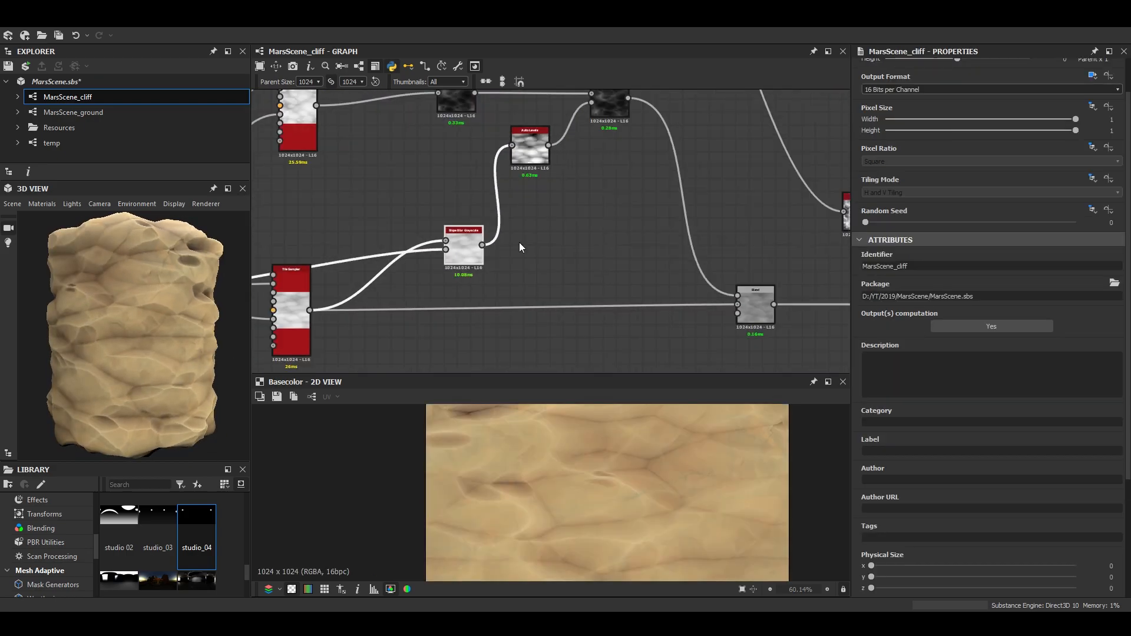
Connect the Slope Blur Grayscale output to the Min (Darken) Blend's background in place of the Tile Sampler, and check the rock
middle_click_drag(520, 247, 468, 213)
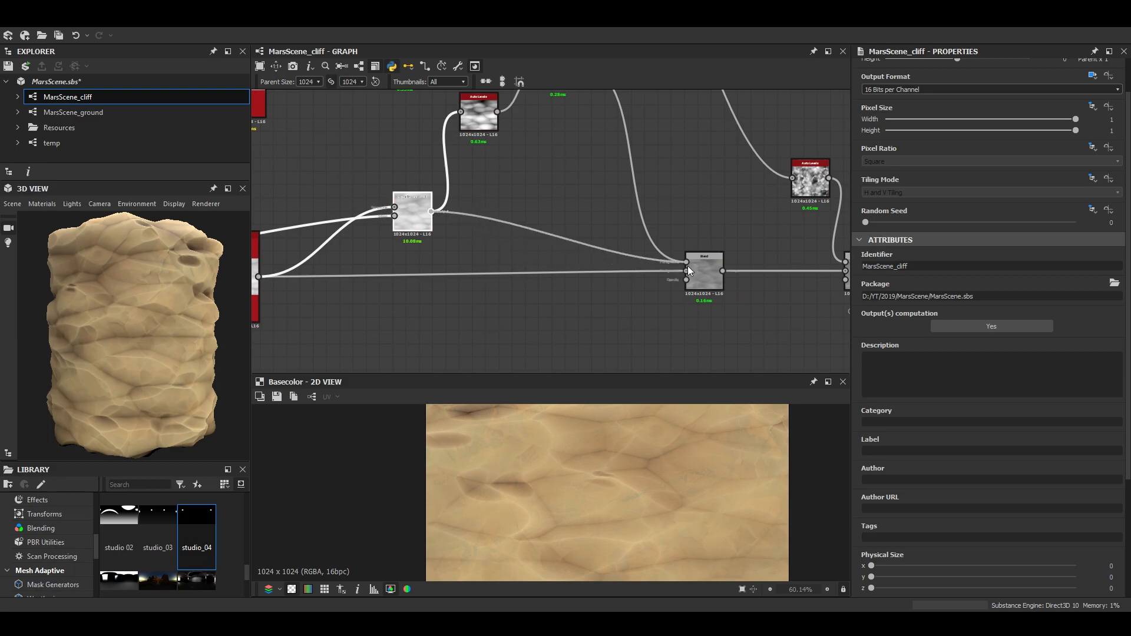
left_click_drag(695, 270, 687, 270)
left_click_drag(133, 377, 108, 366)
scroll(485, 252, "down", 4)
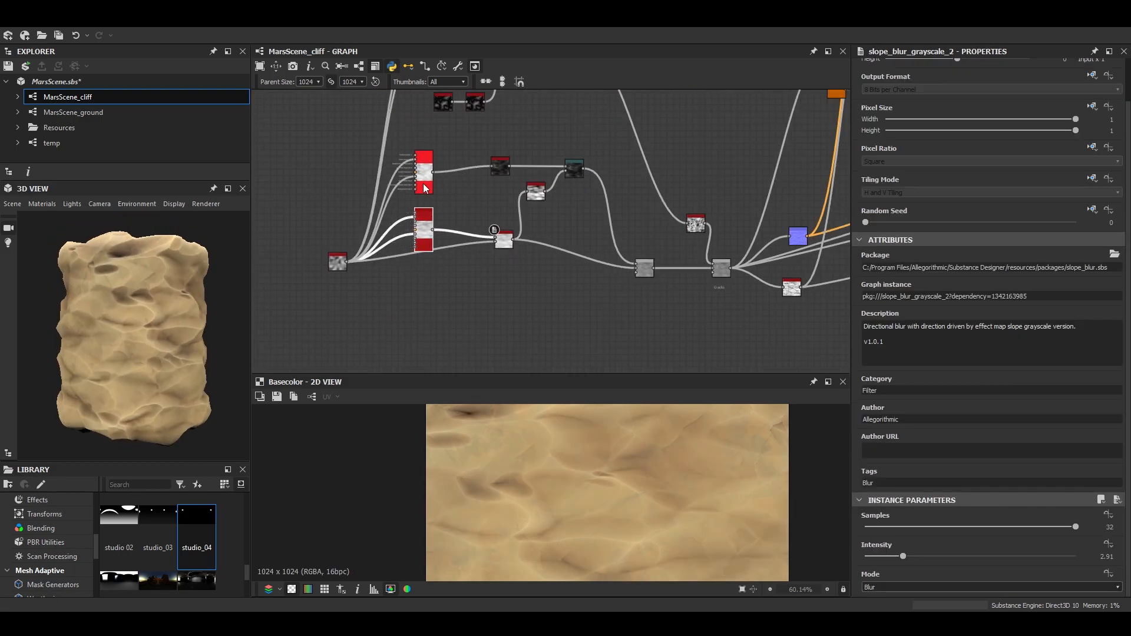
Reduce the Slope Blur Grayscale's intensity and set the Min (Darken) Blend's opacity to 0.25, checking the rock
scroll(501, 249, "up", 4)
double_click(500, 250)
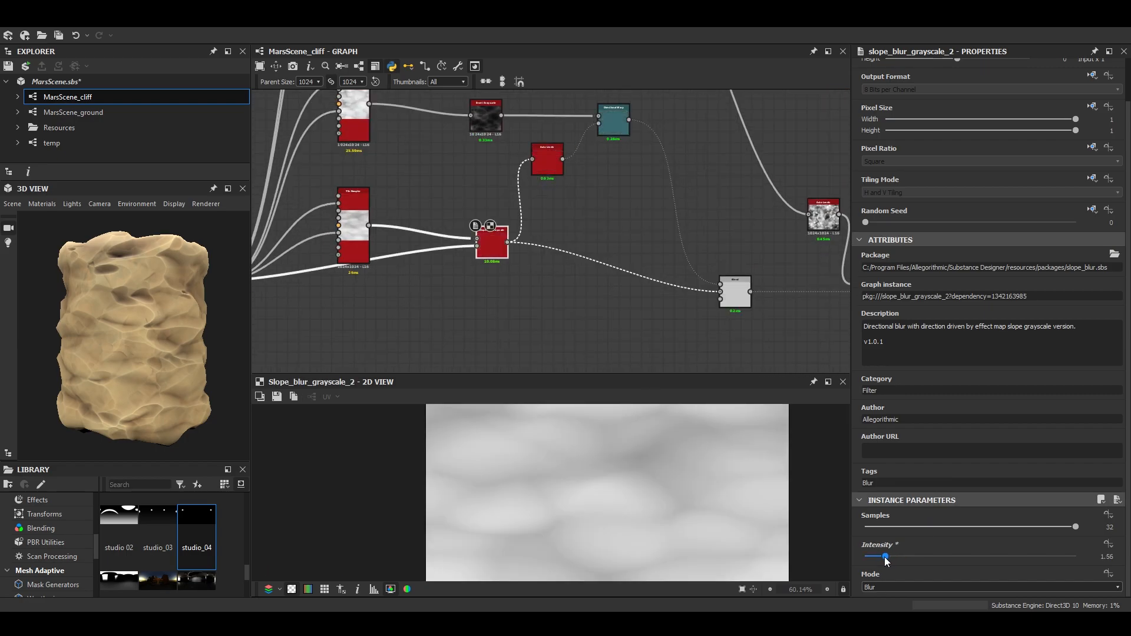
double_click(729, 295)
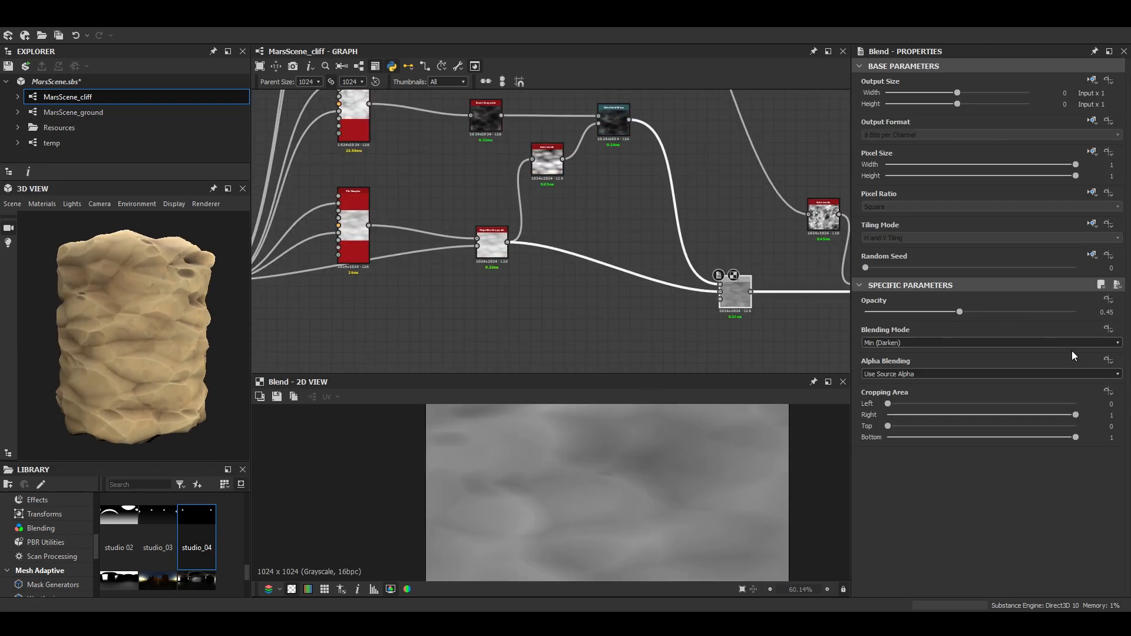
type(".25")
key("Return")
left_click_drag(138, 356, 192, 351)
scroll(454, 272, "up", 2)
Try the Slope Blur Grayscale's intensity at 0 and at about 4.47, checking the cylinder each time
left_click(496, 232)
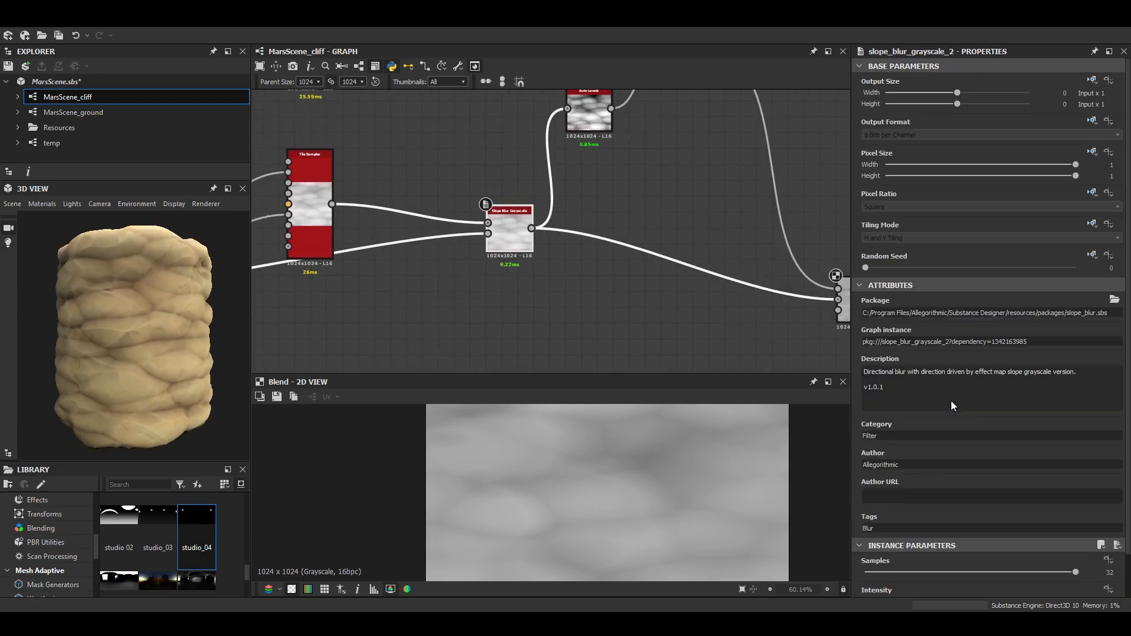
scroll(951, 398, "down", 2)
scroll(178, 351, "up", 3)
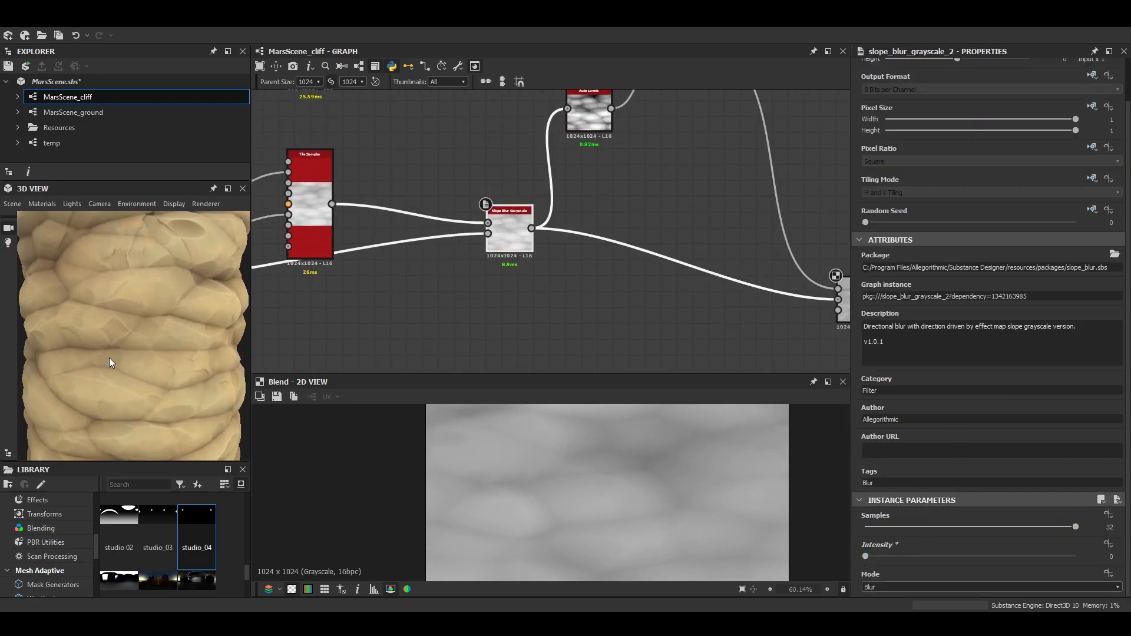
left_click_drag(918, 560, 923, 559)
left_click_drag(135, 341, 187, 350)
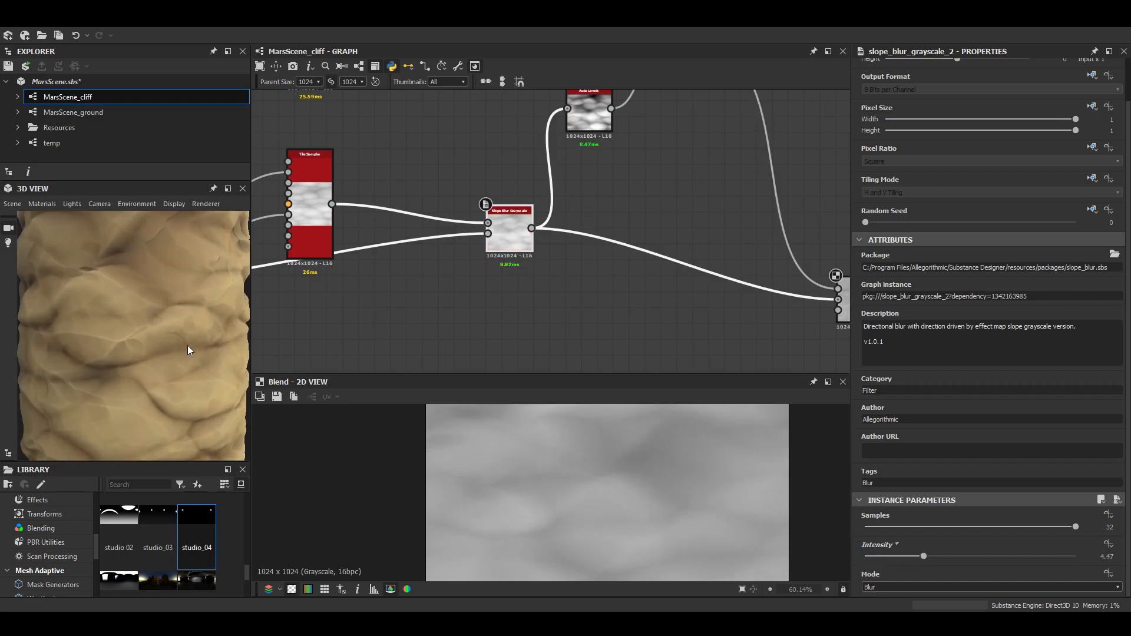
scroll(187, 350, "down", 5)
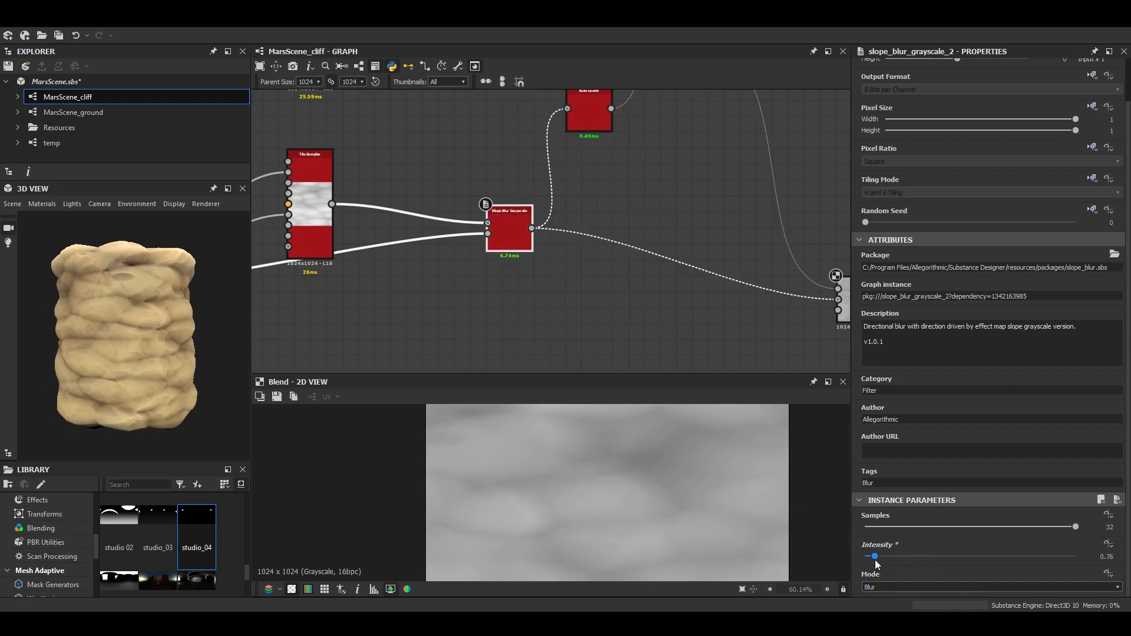
Set the Slope Blur Grayscale's intensity to 1 and check the rock up close
left_click_drag(875, 559, 874, 560)
left_click(1104, 556)
type("1")
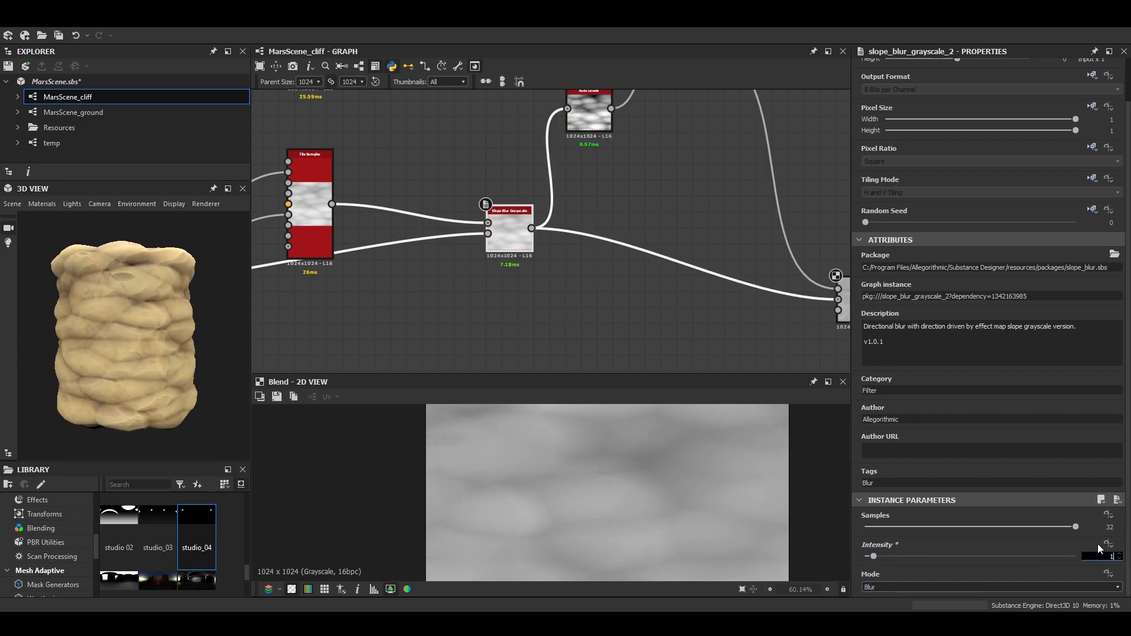
scroll(143, 407, "up", 4)
scroll(143, 407, "down", 3)
left_click_drag(144, 407, 119, 398)
Examine the outputs of the orange Multiply, Soft Light and olive Blends in the base color chain
scroll(354, 277, "down", 4)
middle_click_drag(336, 289, 373, 263)
scroll(413, 236, "down", 1)
middle_click_drag(752, 111, 464, 225)
scroll(473, 199, "up", 3)
scroll(468, 248, "down", 7)
scroll(465, 225, "up", 7)
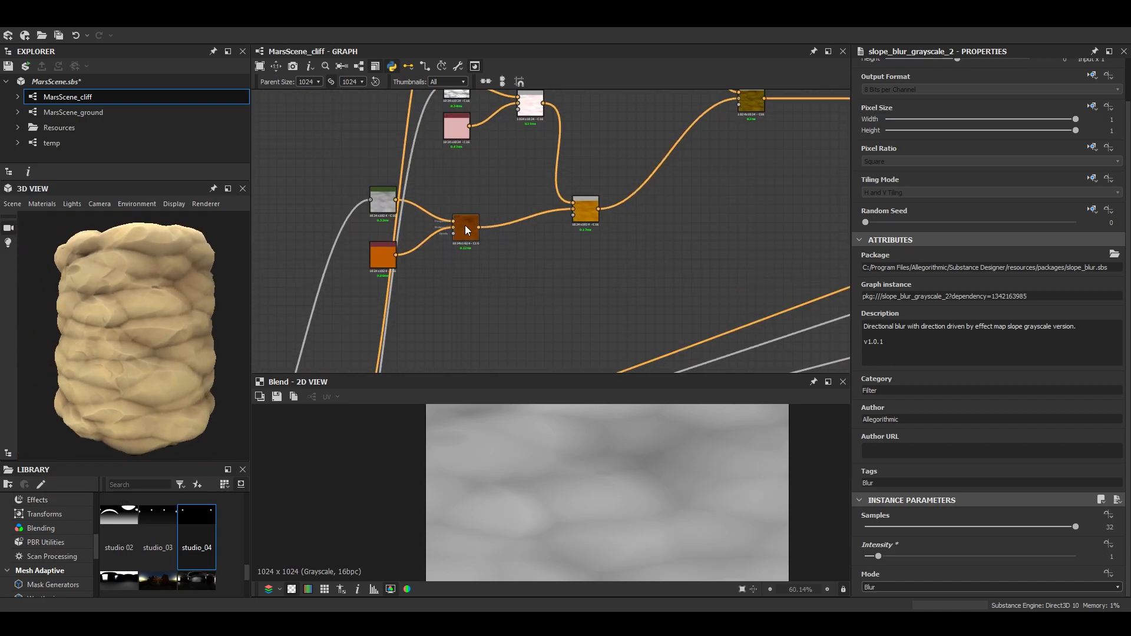
scroll(465, 225, "up", 2)
double_click(466, 227)
scroll(503, 224, "down", 2)
middle_click_drag(597, 212, 521, 263)
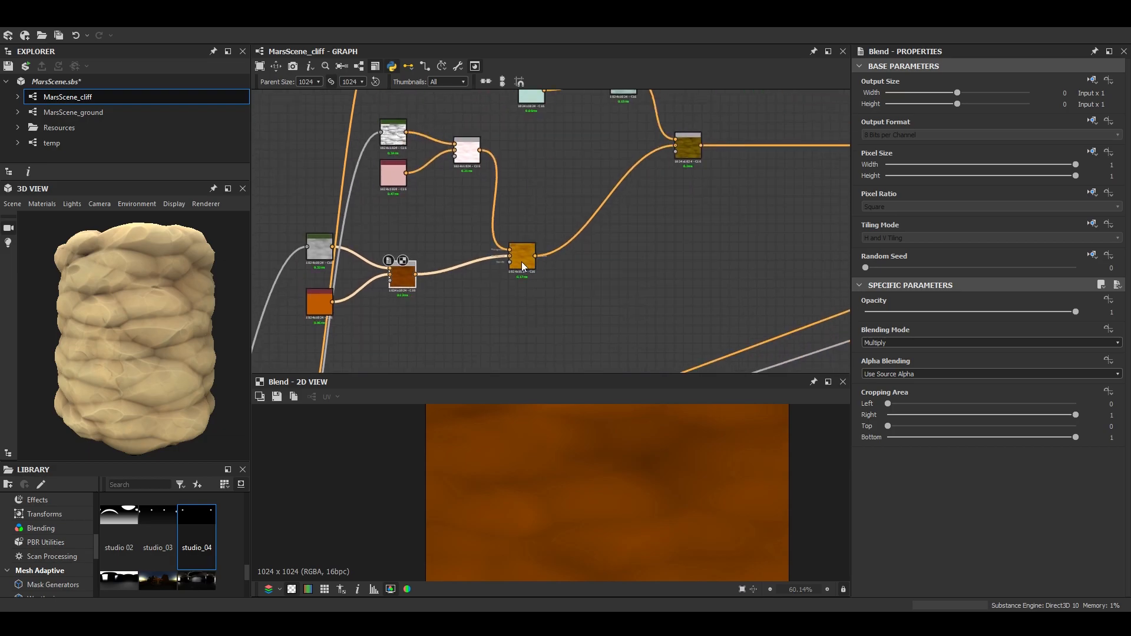
double_click(521, 263)
middle_click_drag(689, 144, 510, 182)
double_click(510, 182)
Shift the midtone of the Levels in the curvature chain slightly darker and check the rock's edges
scroll(592, 476, "up", 3)
middle_click_drag(446, 149, 525, 260)
left_click(394, 158)
left_click_drag(976, 333, 990, 333)
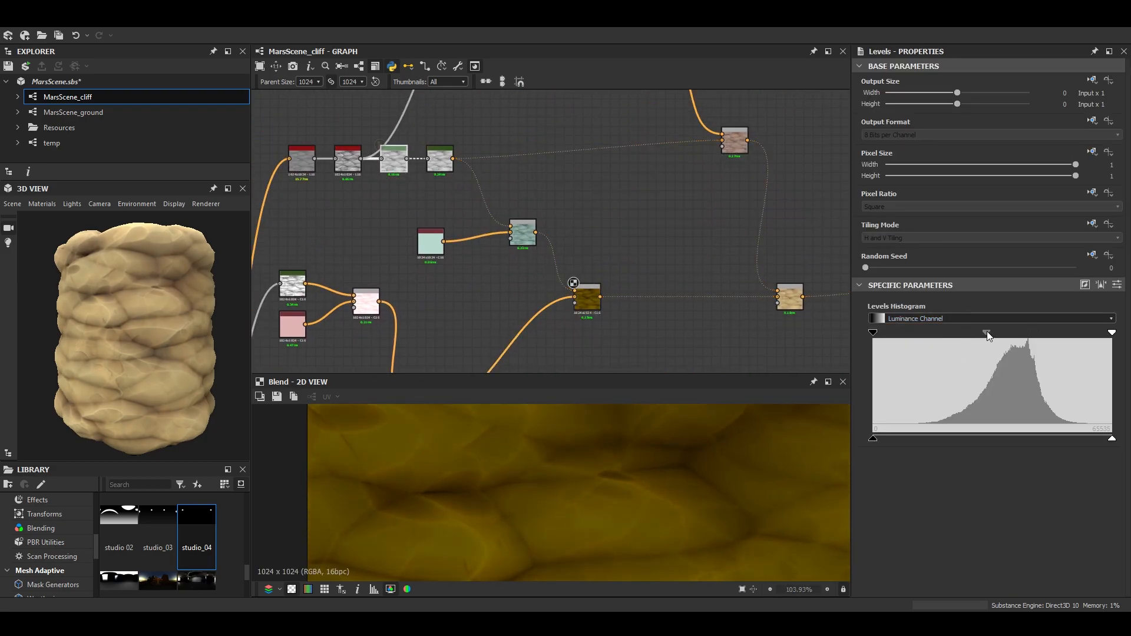
scroll(147, 363, "up", 5)
scroll(151, 361, "down", 5)
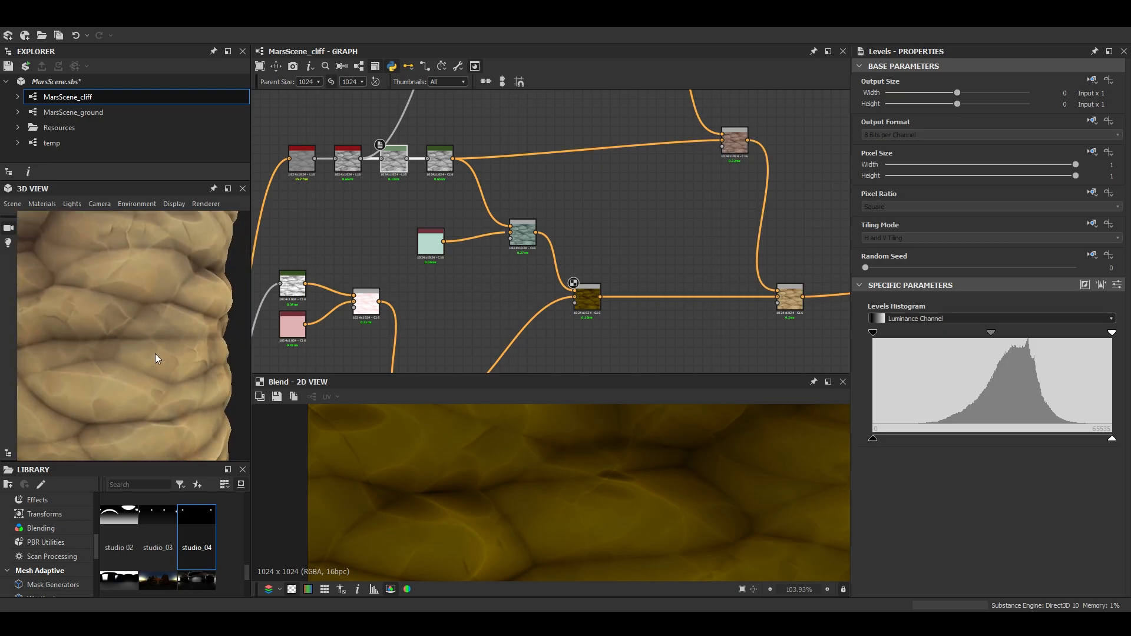
Set the opacity of the Subtract Blend in the height chain to 0.02 and check the rock
middle_click_drag(590, 125, 580, 155)
scroll(546, 218, "down", 5)
scroll(384, 341, "up", 5)
middle_click_drag(384, 340, 516, 256)
scroll(531, 303, "up", 4)
double_click(552, 285)
type(".02")
key("Return")
scroll(169, 331, "up", 4)
scroll(169, 331, "down", 4)
Enlarge the 3D view, examine the cylinder's surface and preview the material on a sphere
left_click(228, 188)
scroll(426, 394, "down", 3)
scroll(464, 404, "up", 6)
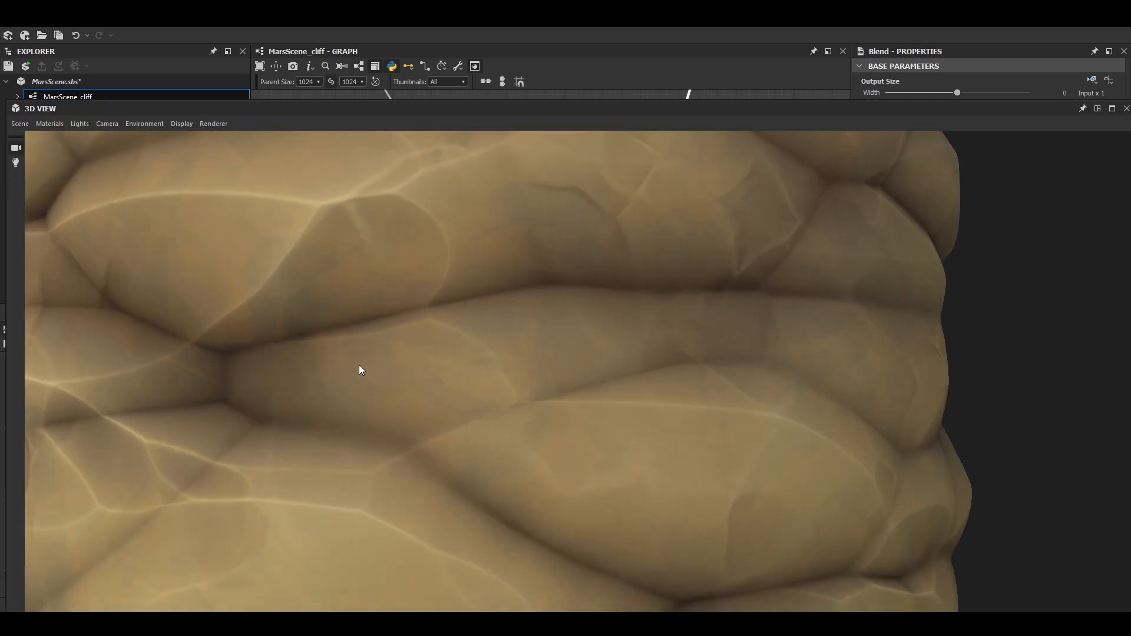
scroll(361, 369, "down", 6)
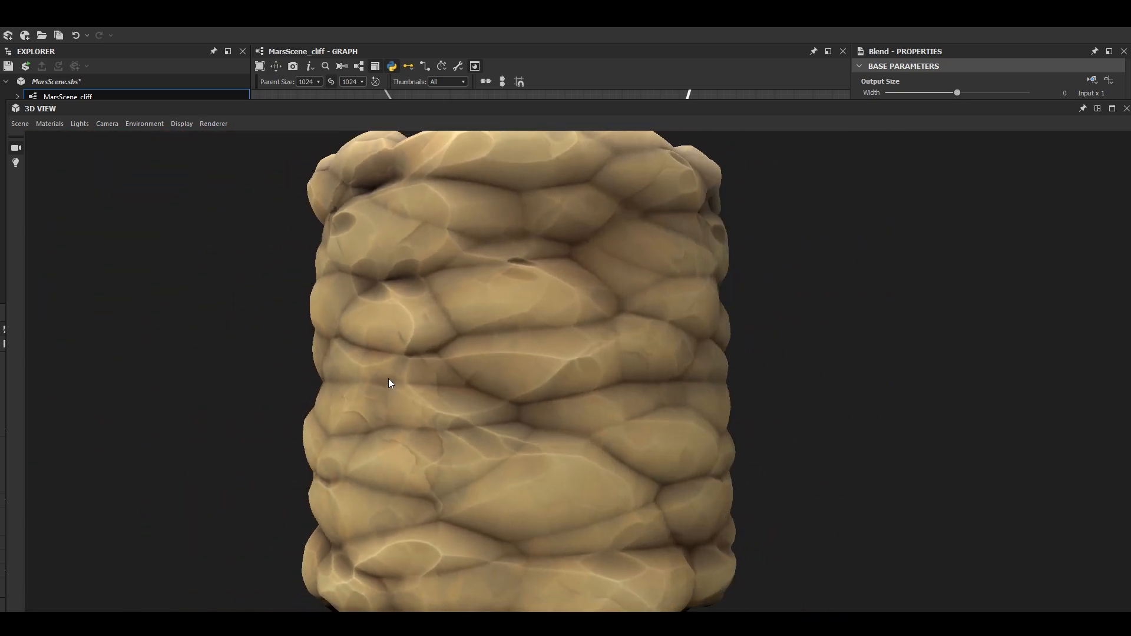
left_click(20, 123)
left_click(59, 282)
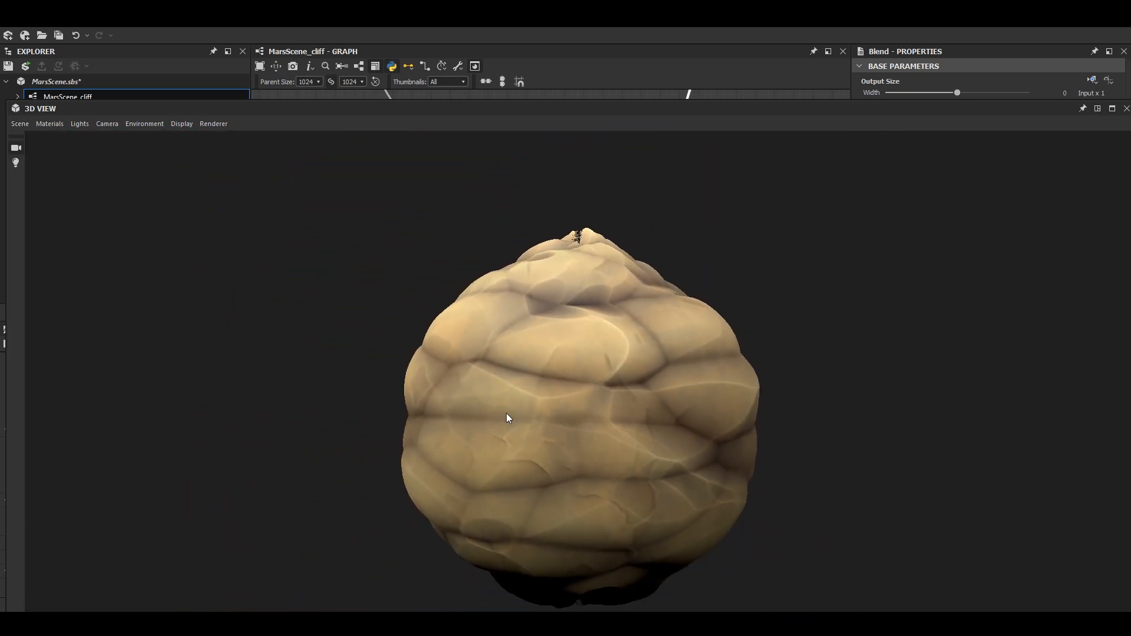
scroll(504, 415, "up", 3)
Switch the preview mesh to the cube, examine it from several angles and dock the 3D view again
left_click(20, 124)
left_click(59, 311)
left_click_drag(438, 394, 495, 455)
left_click(19, 124)
left_click(488, 359)
left_click_drag(488, 360, 588, 408)
scroll(603, 398, "down", 2)
left_click(1097, 108)
Examine the orange Soft Light Blend and the olive Multiply Blend that it feeds
middle_click_drag(606, 236, 468, 337)
middle_click_drag(666, 136, 567, 231)
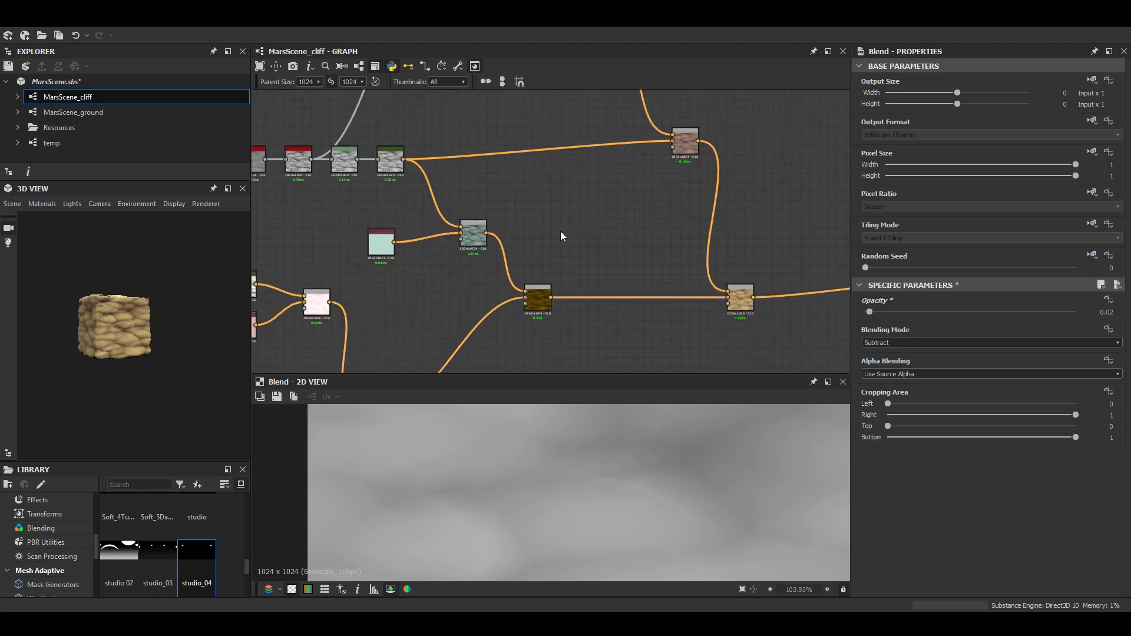
scroll(495, 247, "up", 3)
double_click(580, 352)
middle_click_drag(413, 347, 552, 119)
double_click(429, 297)
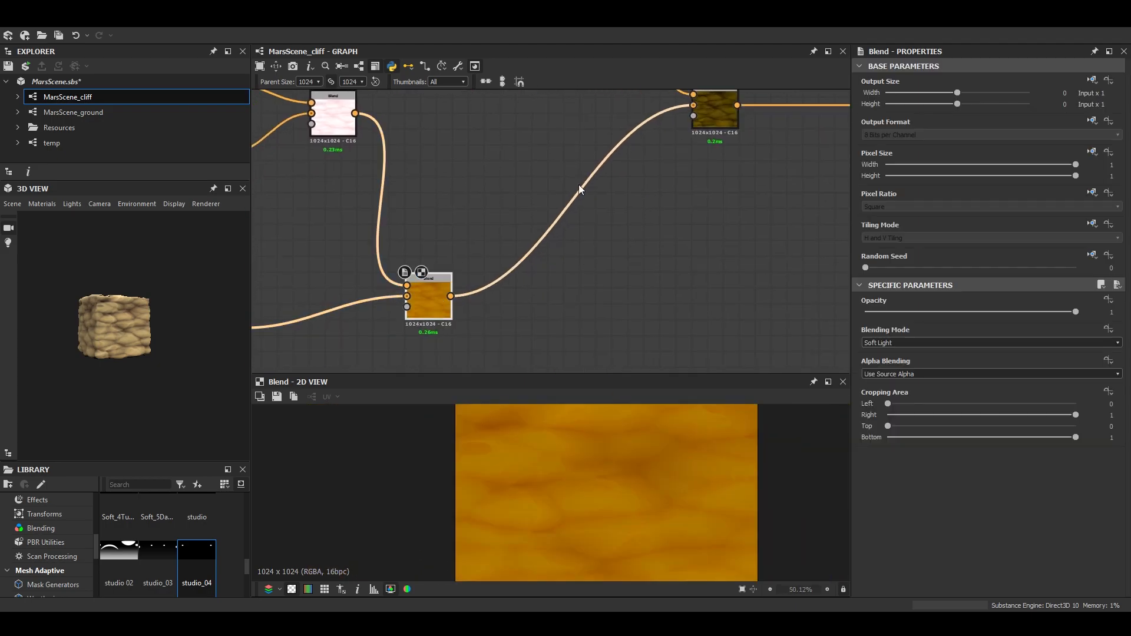
middle_click_drag(571, 197, 460, 311)
double_click(602, 218)
Adjust the opacity of the teal Multiply Blend, leaving it at 1, and check the rock on the cube
middle_click_drag(489, 141, 564, 268)
double_click(553, 258)
left_click_drag(1056, 312, 1080, 311)
scroll(344, 274, "down", 3)
scroll(135, 321, "down", 5)
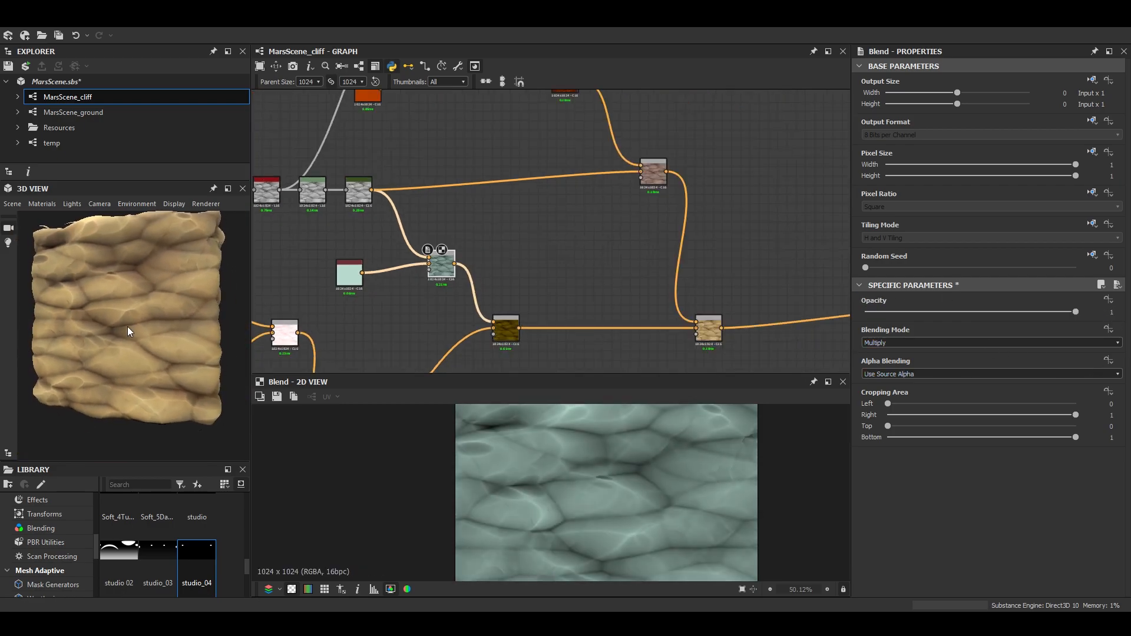
left_click_drag(135, 324, 180, 331)
scroll(640, 279, "down", 3)
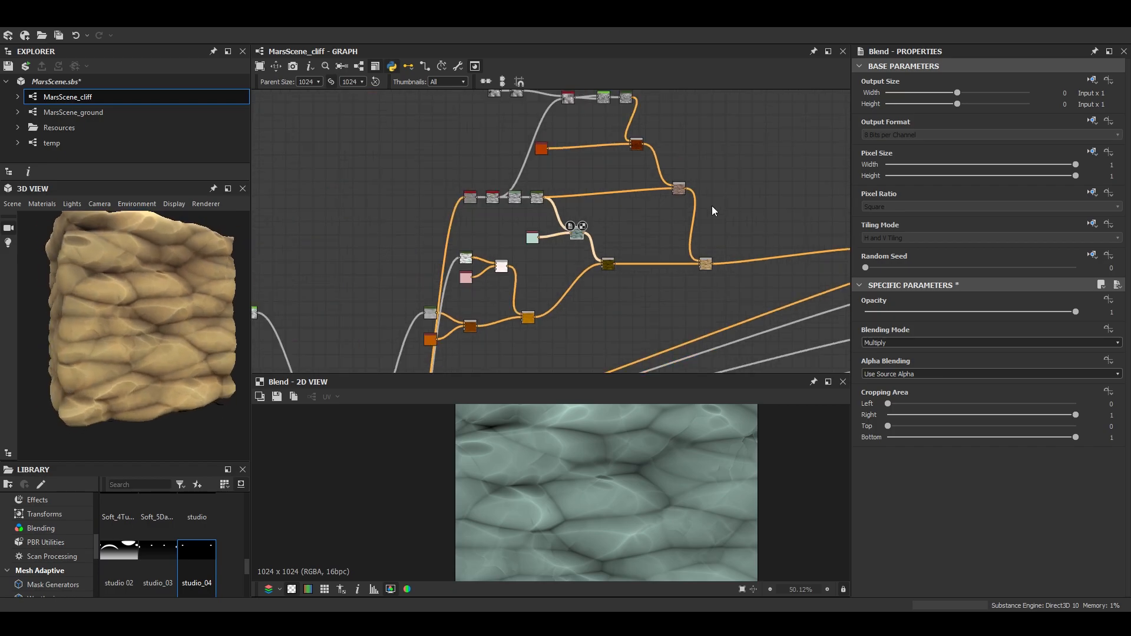
Examine the outputs of the final Screen Blend, the olive Multiply Blend and the dark orange Blend
double_click(639, 272)
scroll(623, 475, "up", 4)
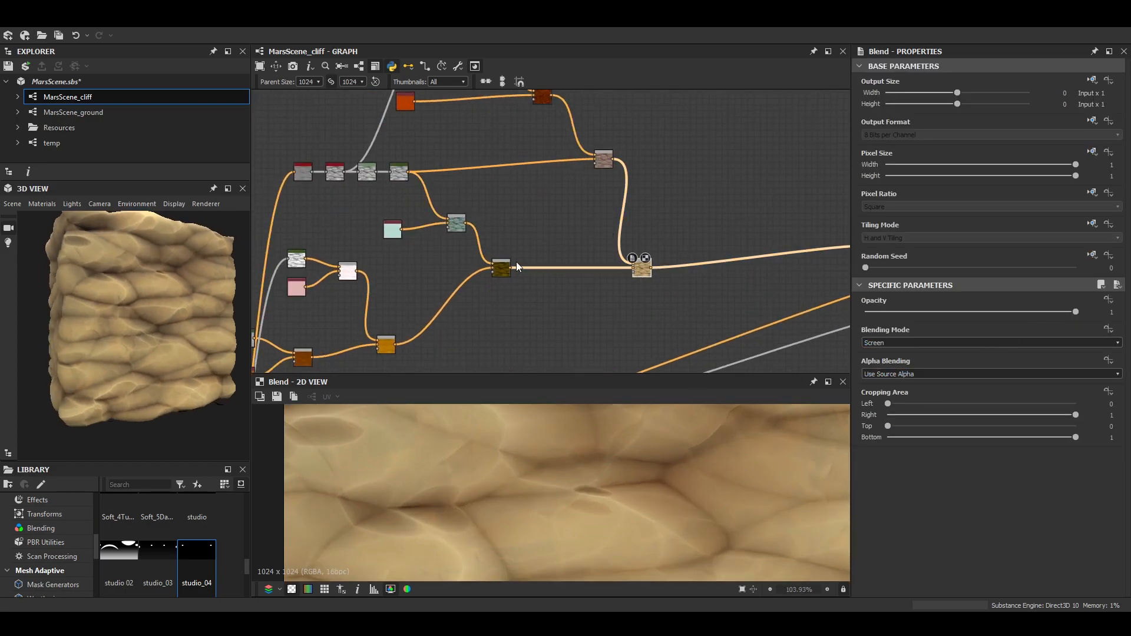
double_click(501, 268)
scroll(549, 206, "down", 3)
middle_click_drag(546, 131, 560, 190)
scroll(560, 190, "up", 4)
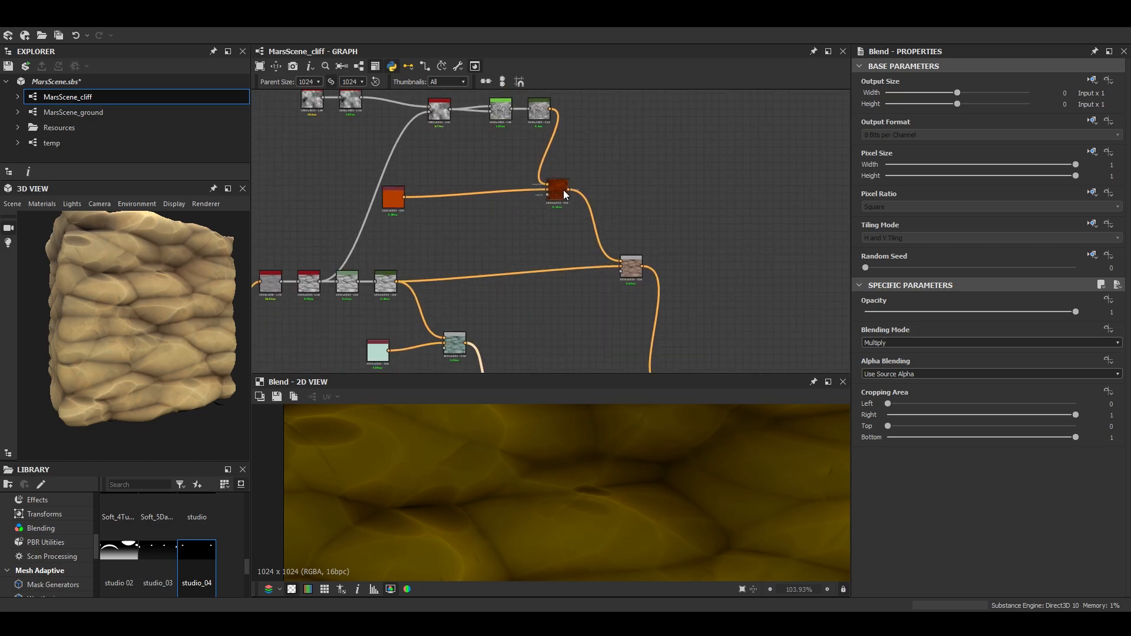
double_click(560, 189)
Set the opacity of the Copy Blend joining the dark orange Blend and the curvature map to 0.35
double_click(621, 272)
scroll(517, 454, "up", 1)
left_click(969, 312)
scroll(168, 334, "up", 5)
left_click_drag(168, 335, 115, 330)
type("0.35")
key("Return")
scroll(182, 352, "up", 3)
scroll(182, 351, "down", 3)
left_click_drag(208, 350, 83, 277)
Switch the preview mesh to the rounded cylinder, adjust the lighting and examine the rock in the enlarged 3D view
left_click(12, 204)
left_click(43, 361)
right_click_drag(183, 351, 247, 218)
left_click(227, 188)
right_click_drag(331, 310, 561, 420)
middle_click_drag(583, 516, 532, 383)
left_click_drag(535, 384, 627, 418)
scroll(635, 426, "down", 2)
left_click(1097, 108)
Raise the Slope Blur Grayscale's intensity, check the rock's shapes and lower the intensity again
scroll(453, 328, "down", 3)
scroll(220, 331, "up", 5)
scroll(439, 213, "up", 5)
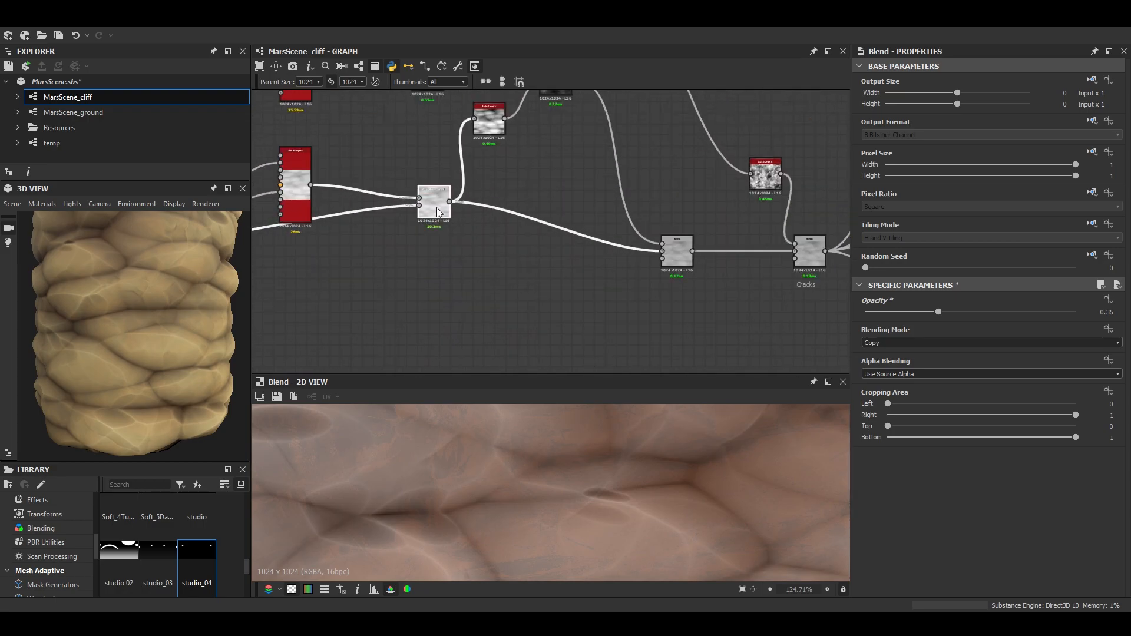
left_click(439, 213)
scroll(893, 532, "down", 2)
left_click_drag(883, 553, 917, 554)
left_click_drag(150, 320, 148, 369)
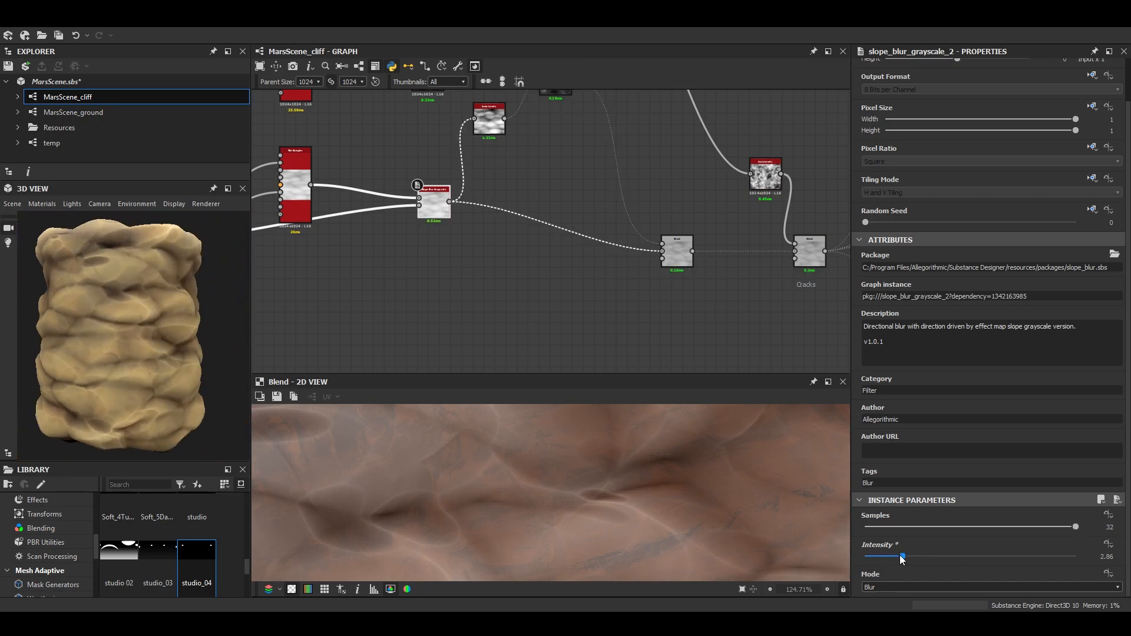
left_click_drag(902, 556, 881, 555)
Lighten the curvature map by shifting the midtone of its Levels
scroll(683, 256, "down", 5)
scroll(522, 209, "up", 6)
left_click(521, 212)
left_click_drag(990, 333, 942, 334)
scroll(649, 217, "down", 5)
Set the HSL node before the base color output to saturation 0.46 and lightness 0.45, checking the rock
scroll(665, 212, "up", 3)
left_click(770, 177)
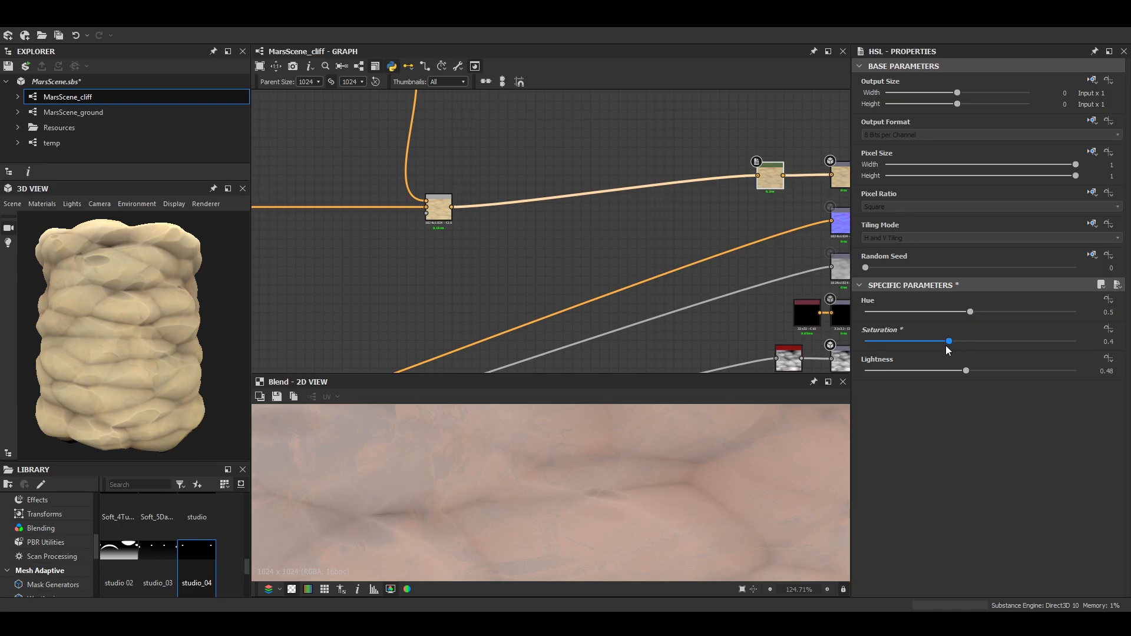
left_click_drag(966, 370, 953, 344)
scroll(171, 345, "up", 3)
scroll(123, 347, "down", 2)
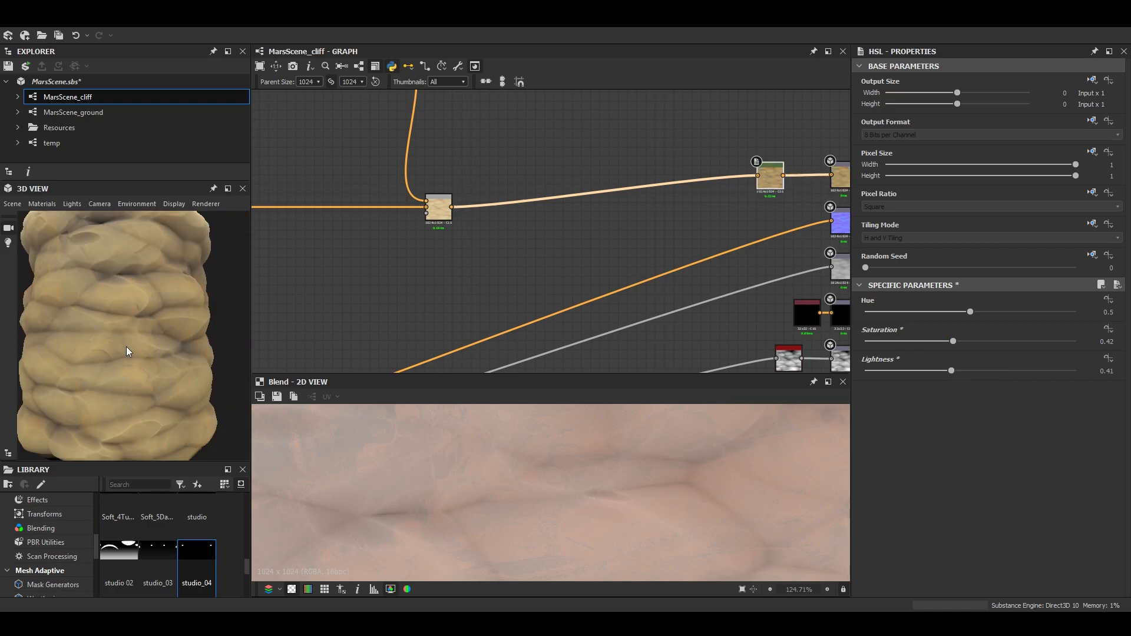
scroll(124, 348, "down", 2)
left_click_drag(956, 374, 960, 373)
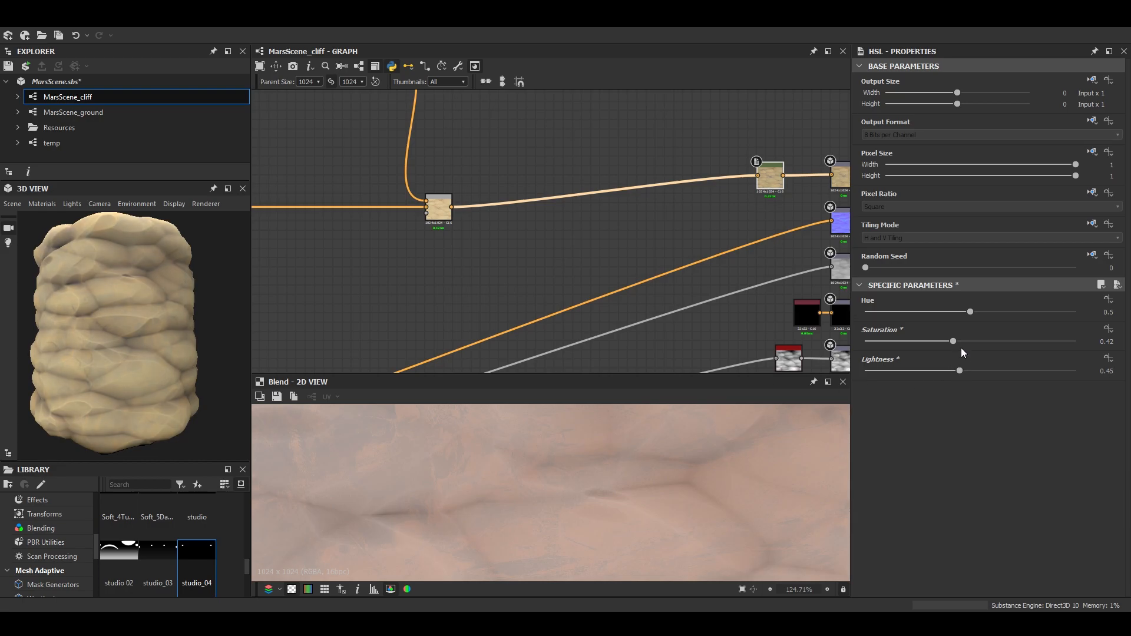
Change the pink Uniform Color to a reddish brown, #9b5834
scroll(369, 223, "down", 3)
scroll(471, 220, "up", 3)
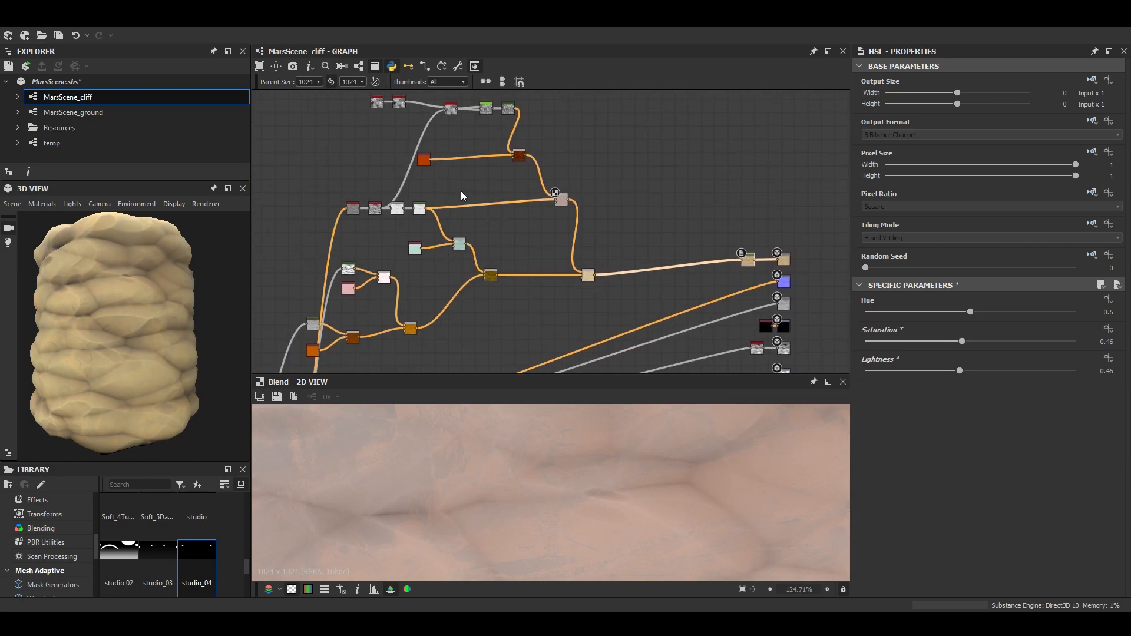
left_click(338, 272)
left_click(882, 346)
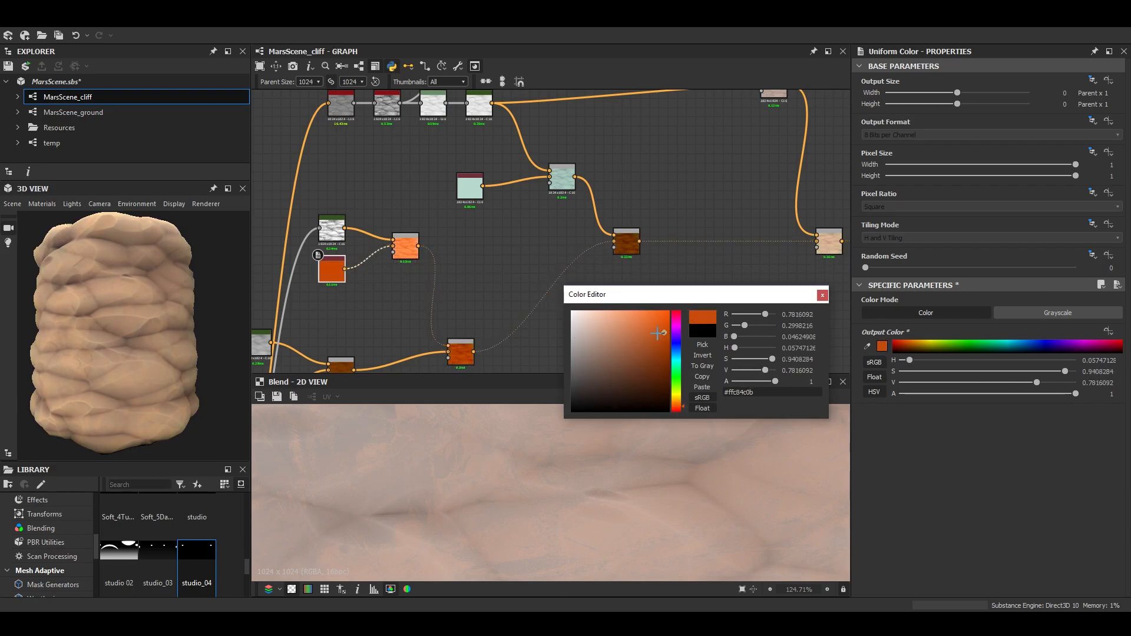
left_click_drag(229, 359, 214, 358)
left_click_drag(660, 351, 646, 350)
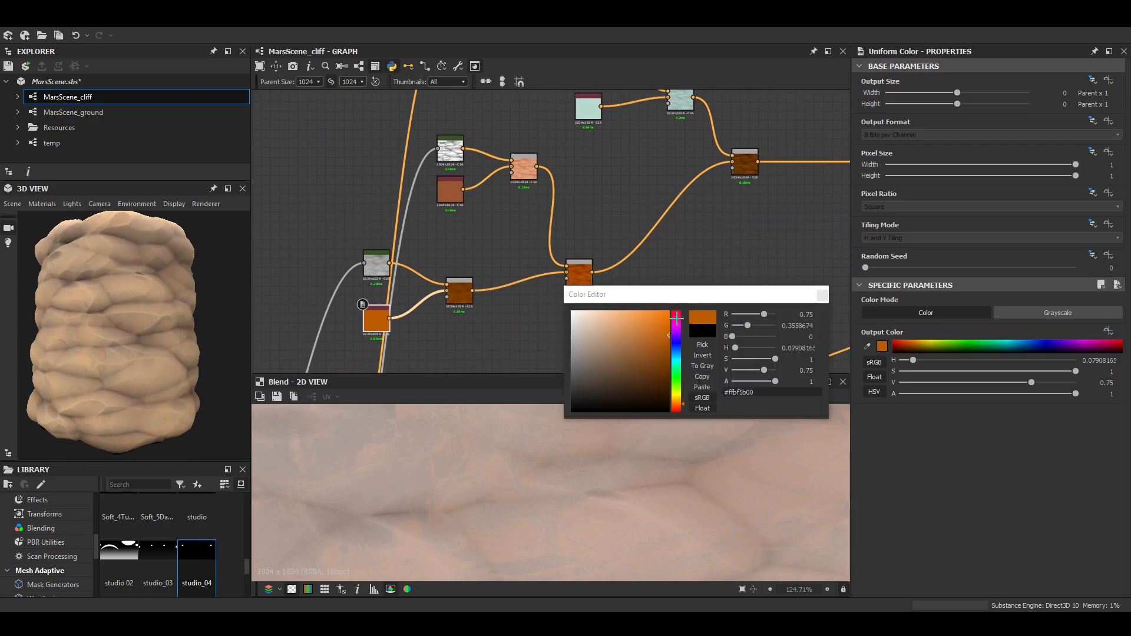
Change the orange Uniform Color of the lower Multiply Blend to a muted brown, #7b4d23, and check the rock
mouse_move(646, 374)
left_mouse_down()
mouse_move(654, 399)
mouse_move(658, 387)
left_mouse_up()
right_click_drag(229, 347, 158, 344)
scroll(159, 343, "down", 2)
left_click_drag(659, 359, 620, 377)
scroll(165, 312, "down", 2)
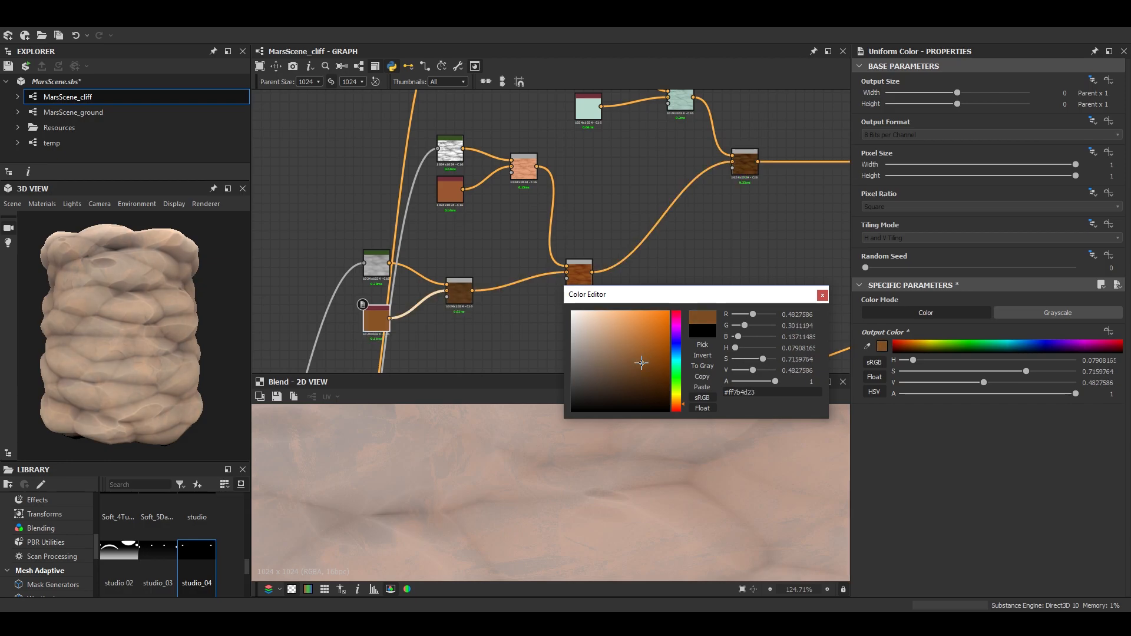
left_click(823, 295)
Change the reddish-brown Uniform Color to a dark olive yellow, #624804, checking the rock
left_click(875, 361)
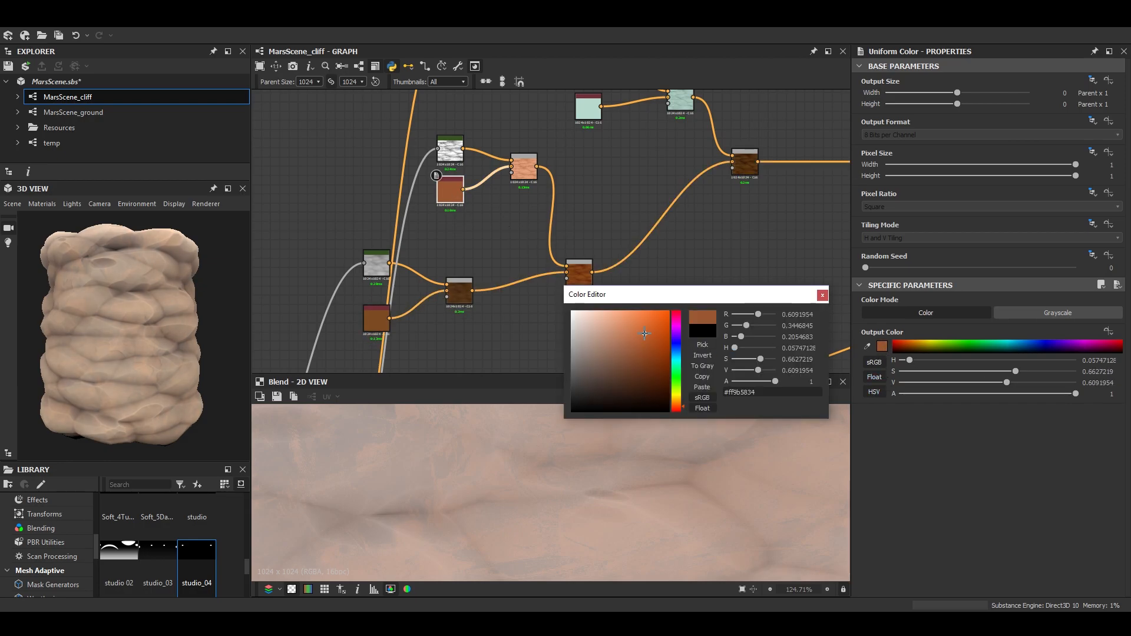
scroll(253, 339, "up", 3)
scroll(93, 358, "down", 3)
left_click_drag(94, 358, 152, 336)
scroll(151, 336, "up", 1)
left_click(676, 400)
left_click_drag(651, 312, 654, 351)
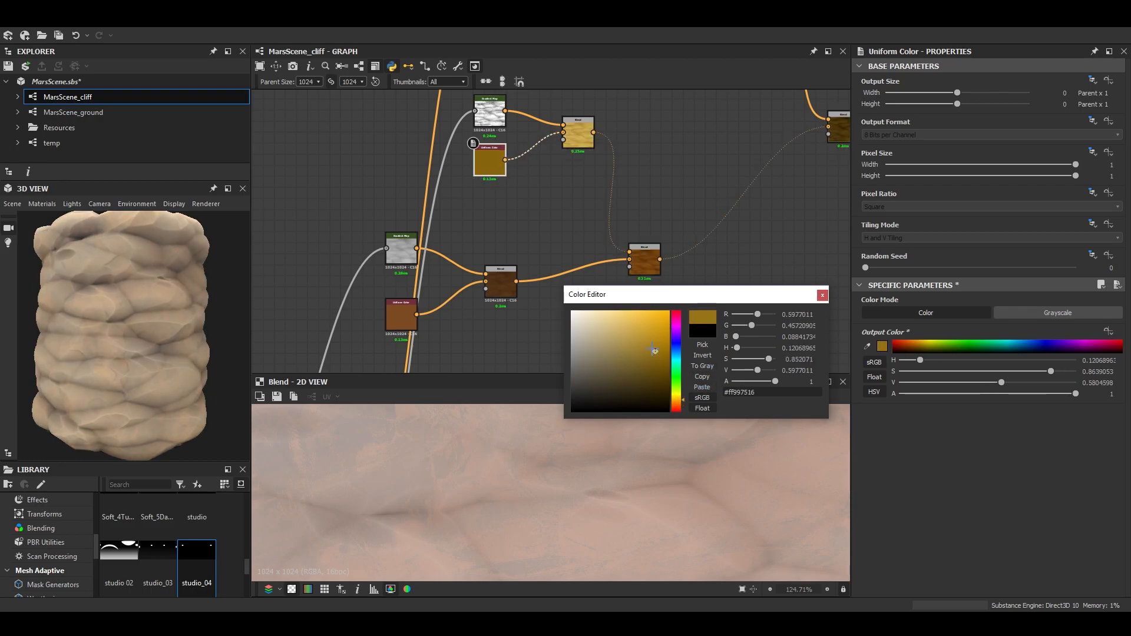
left_click_drag(121, 377, 193, 378)
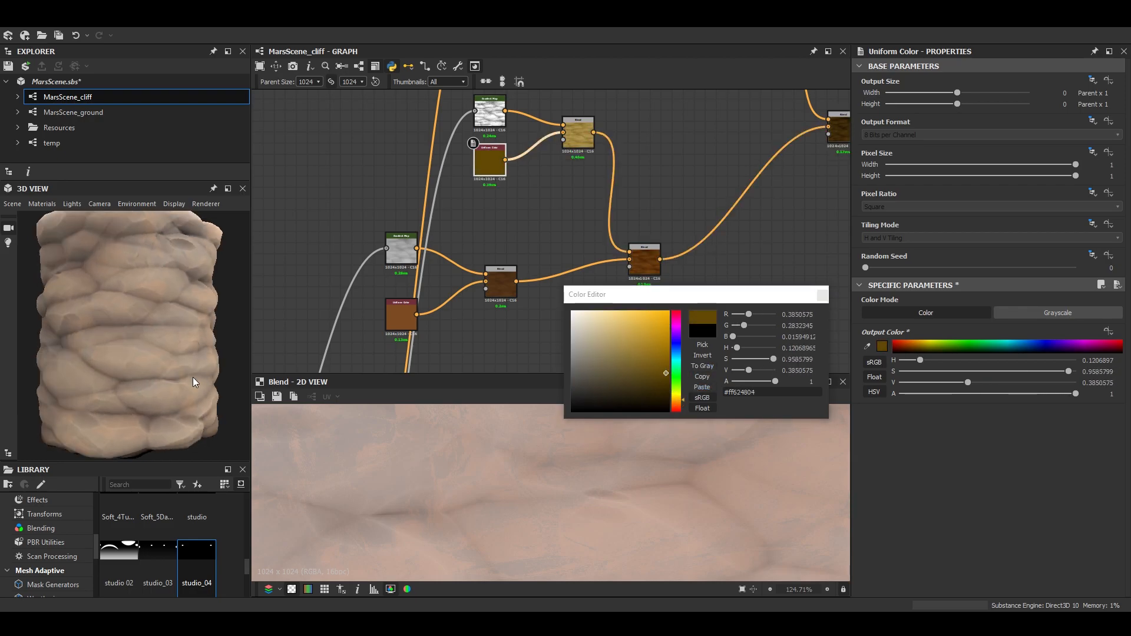
Examine the recolored rock in the enlarged 3D view, dock the view again and close the color editor
scroll(112, 383, "up", 3)
left_click(227, 188)
scroll(627, 385, "down", 3)
left_click_drag(627, 386, 646, 406)
scroll(646, 412, "down", 2)
scroll(643, 425, "down", 2)
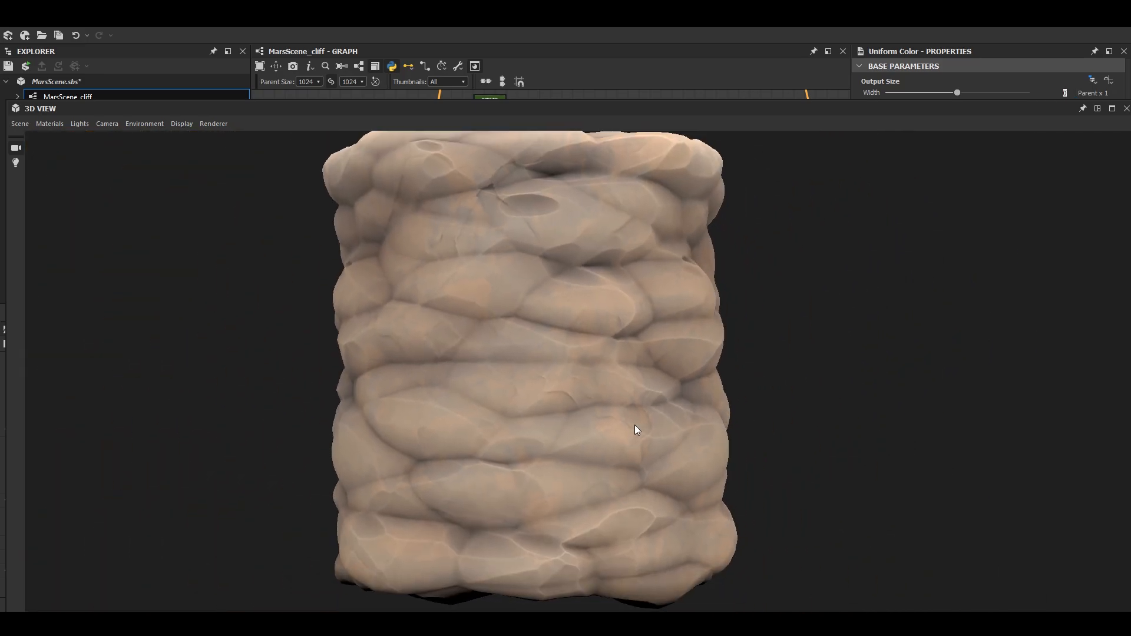
left_click(1097, 109)
left_click(823, 295)
Check the rock up close and display the outputs of the brown Blend and the teal Multiply Blend feeding it
scroll(176, 353, "up", 5)
left_click_drag(162, 361, 83, 364)
scroll(551, 247, "up", 1)
middle_click_drag(733, 95, 675, 308)
double_click(683, 289)
double_click(589, 197)
scroll(556, 424, "down", 3)
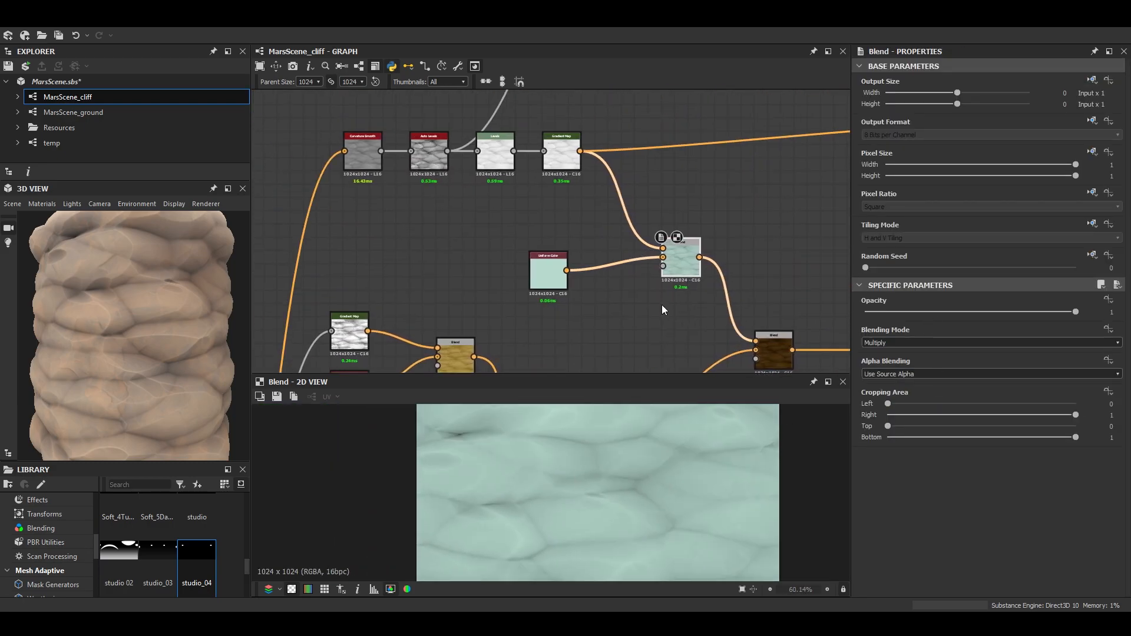
Brighten the midtones of the Levels feeding the upper Gradient Map slightly and check the rock in 3D
scroll(547, 197, "up", 1)
left_click(490, 150)
mouse_move(942, 333)
left_mouse_down()
mouse_move(896, 332)
mouse_move(1026, 334)
mouse_move(935, 335)
left_mouse_up()
left_click_drag(168, 360, 201, 332)
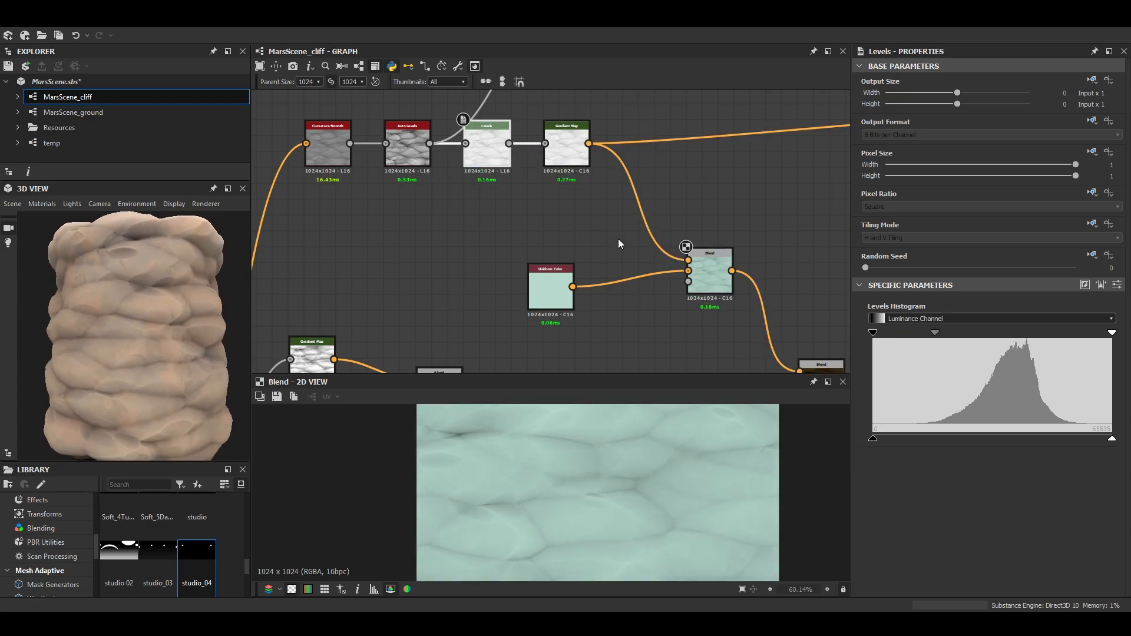
Display the HBAO output next to the Normal and set its Height Depth to 0.6
scroll(608, 246, "down", 8)
middle_click_drag(608, 245, 620, 134)
scroll(550, 219, "up", 8)
double_click(454, 264)
scroll(1019, 458, "down", 3)
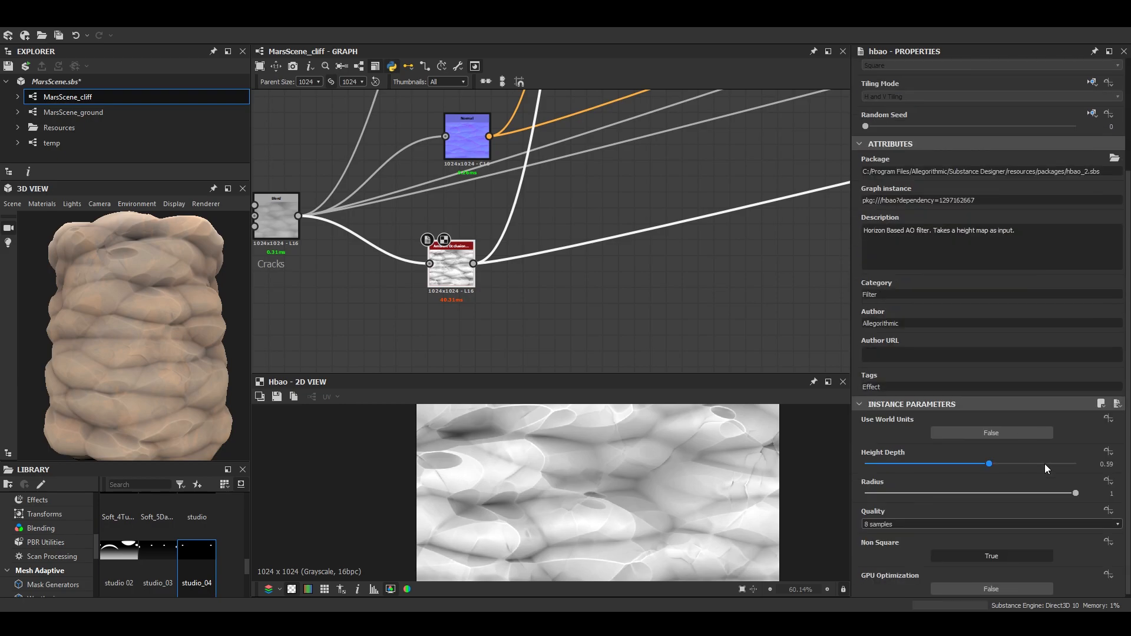
type("0.6")
key("Return")
scroll(190, 356, "down", 2)
Examine the rock's shading up close and in the enlarged 3D view, and dock the view again
left_click_drag(190, 356, 154, 355)
scroll(110, 363, "up", 4)
scroll(153, 354, "down", 2)
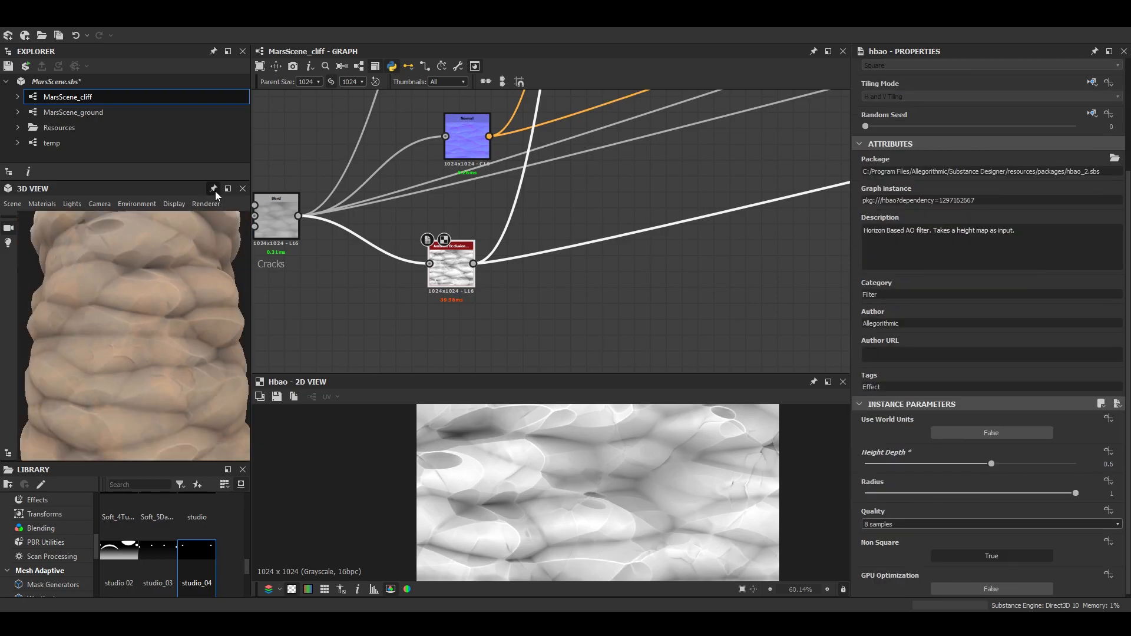
left_click(227, 188)
scroll(328, 281, "down", 4)
middle_click_drag(522, 443, 460, 426)
left_click_drag(461, 426, 548, 451)
scroll(444, 435, "down", 1)
scroll(583, 447, "down", 2)
left_click(1097, 108)
Set the X Amount of the Tile Sampler feeding the Slope Blur Grayscale to 5
scroll(354, 182, "down", 5)
middle_click_drag(354, 182, 496, 210)
scroll(483, 210, "up", 8)
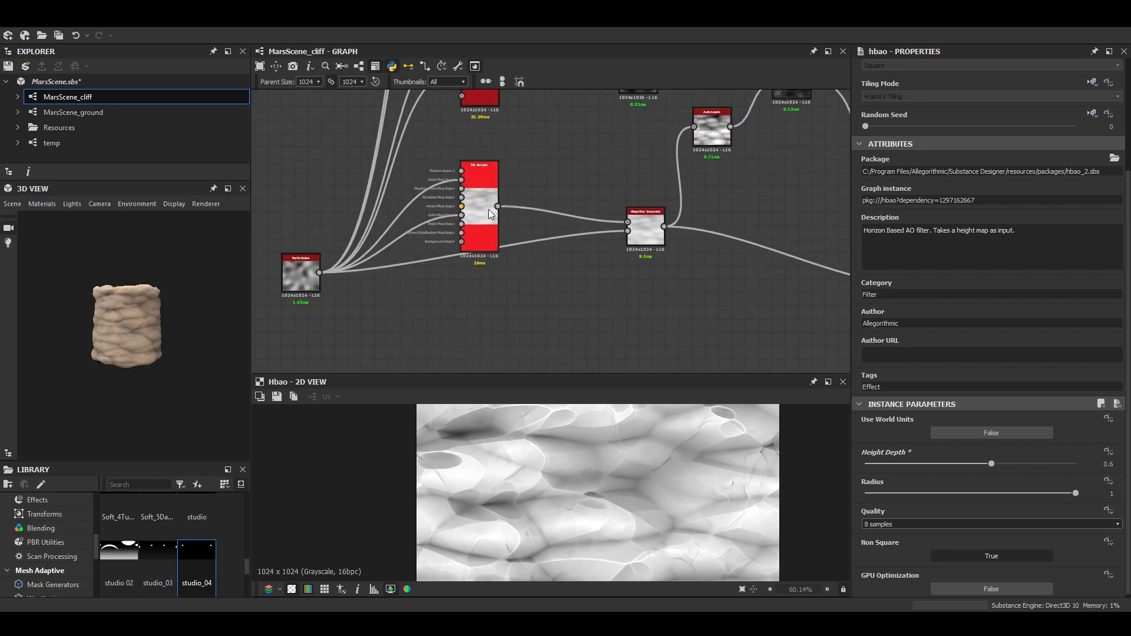
left_click(476, 209)
scroll(147, 337, "up", 5)
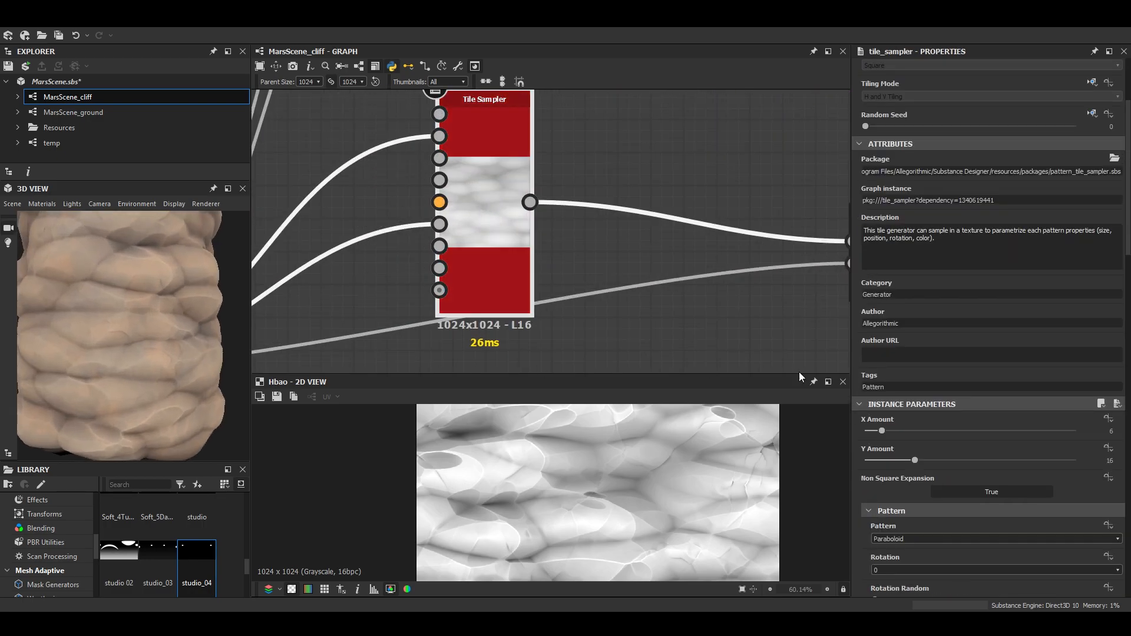
scroll(885, 333, "down", 2)
left_click_drag(881, 324, 878, 324)
Inspect the larger rock shapes in the 2D view and the enlarged 3D view, and dock the view again
left_click_drag(94, 318, 156, 344)
scroll(156, 344, "down", 2)
scroll(627, 513, "down", 2)
scroll(602, 493, "up", 3)
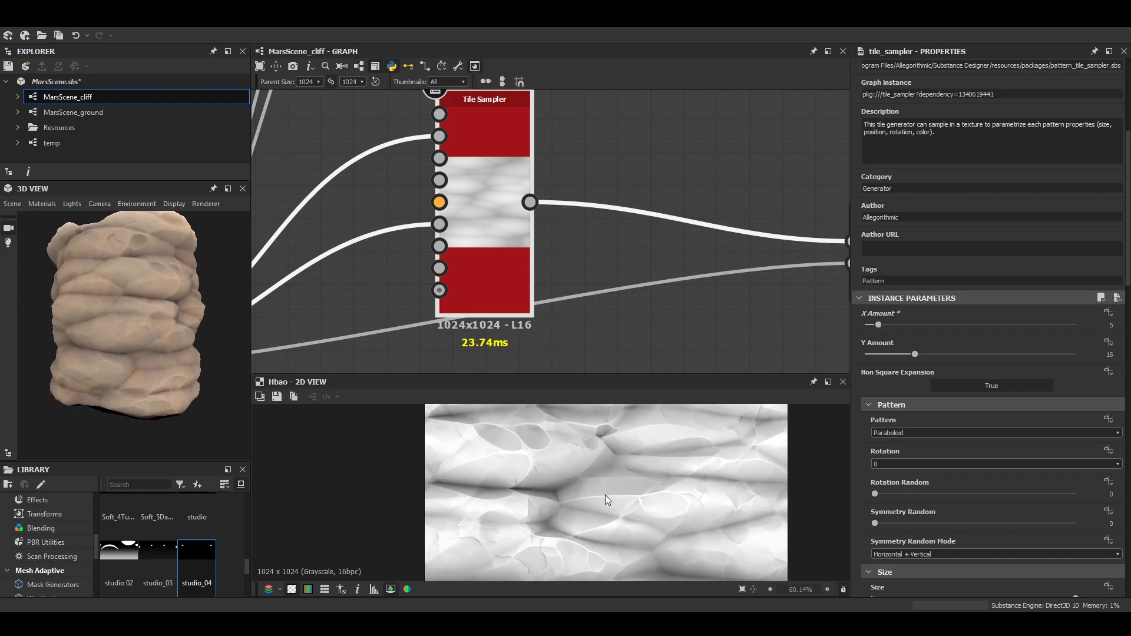
scroll(131, 356, "up", 3)
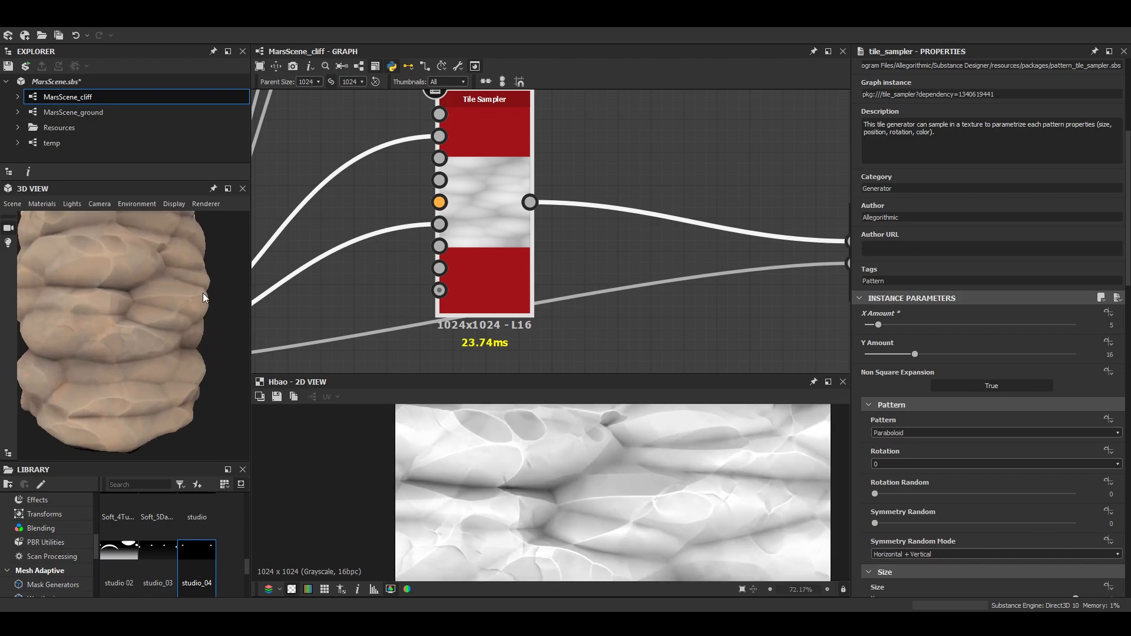
left_click(227, 189)
scroll(584, 437, "down", 2)
mouse_move(584, 437)
left_mouse_down()
mouse_move(634, 446)
mouse_move(526, 439)
mouse_move(578, 444)
left_mouse_up()
scroll(634, 446, "down", 2)
key("ctrl+space")
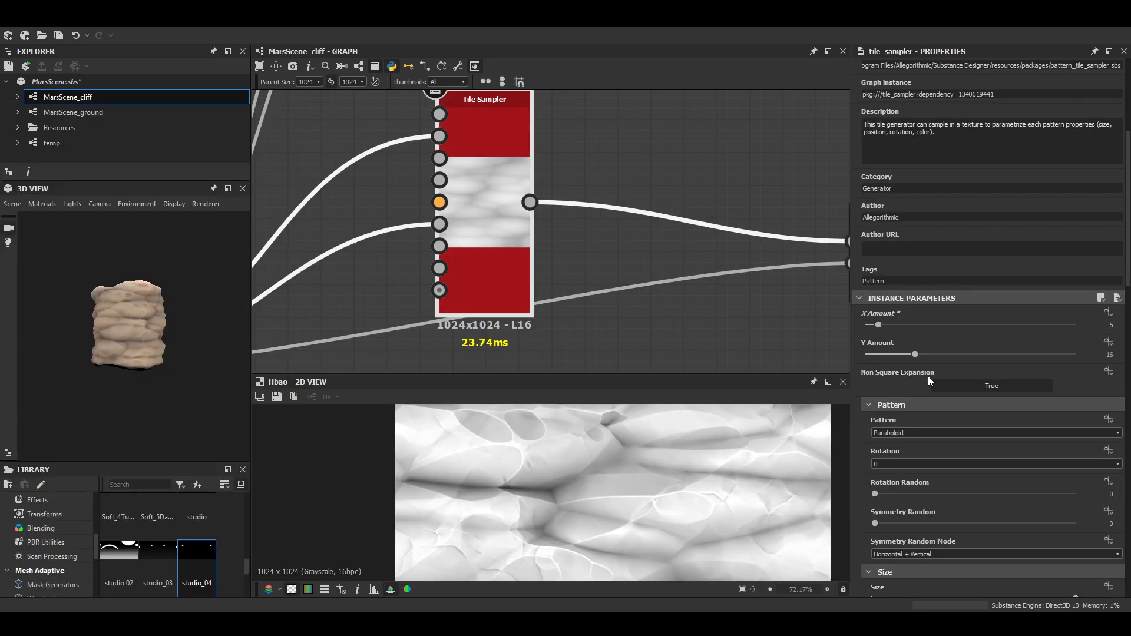
Try a Scale Map Multiplier of 1 and a Scale Vector Map Multiplier of 0.01 on the Tile Sampler, checking the rock
scroll(930, 485, "down", 5)
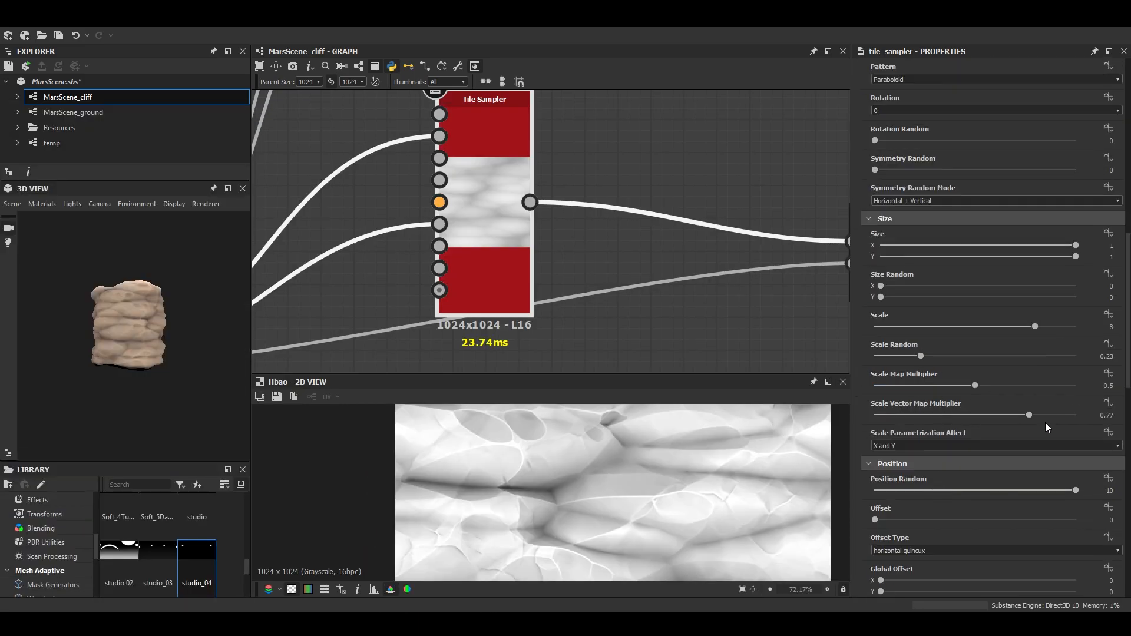
left_click_drag(975, 385, 1082, 386)
scroll(141, 330, "up", 3)
left_click_drag(141, 331, 202, 359)
left_click_drag(1029, 415, 877, 415)
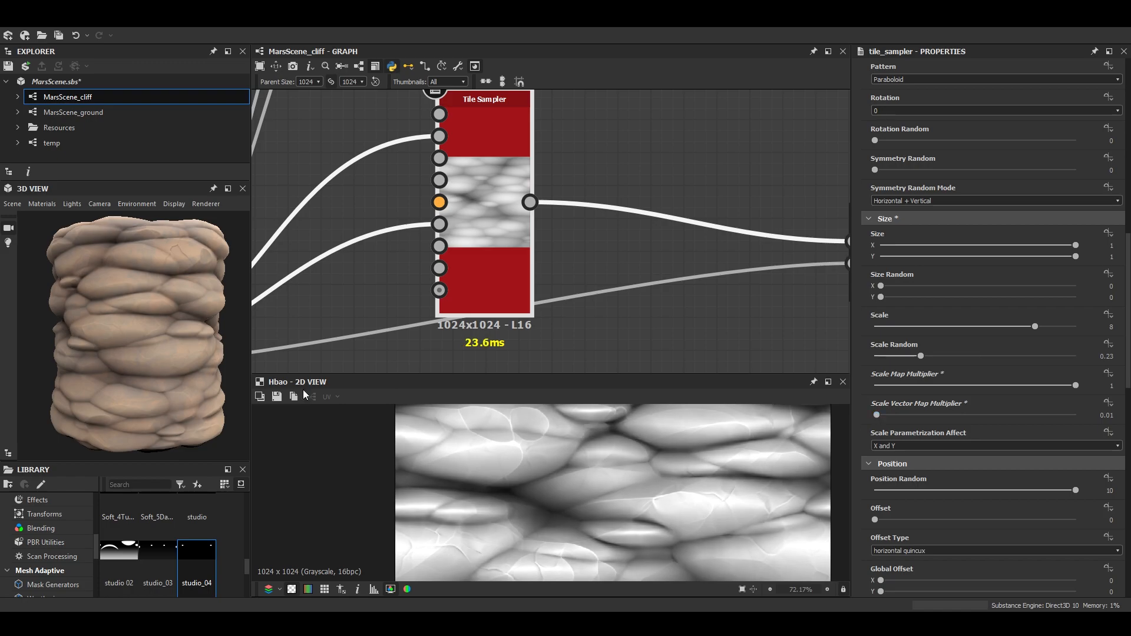
left_click_drag(124, 396, 802, 453)
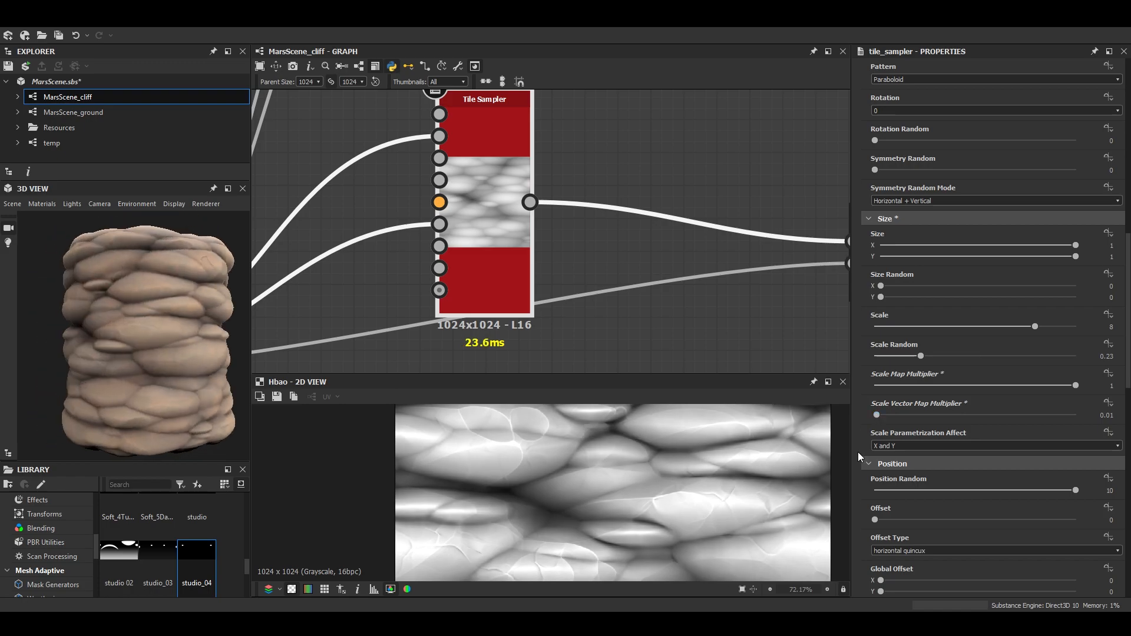
Set the Tile Sampler's Scale Vector Map Multiplier to 1 and its Scale Map Multiplier to 0
left_click_drag(905, 415, 1076, 415)
left_click_drag(202, 376, 136, 380)
left_click_drag(1075, 385, 886, 384)
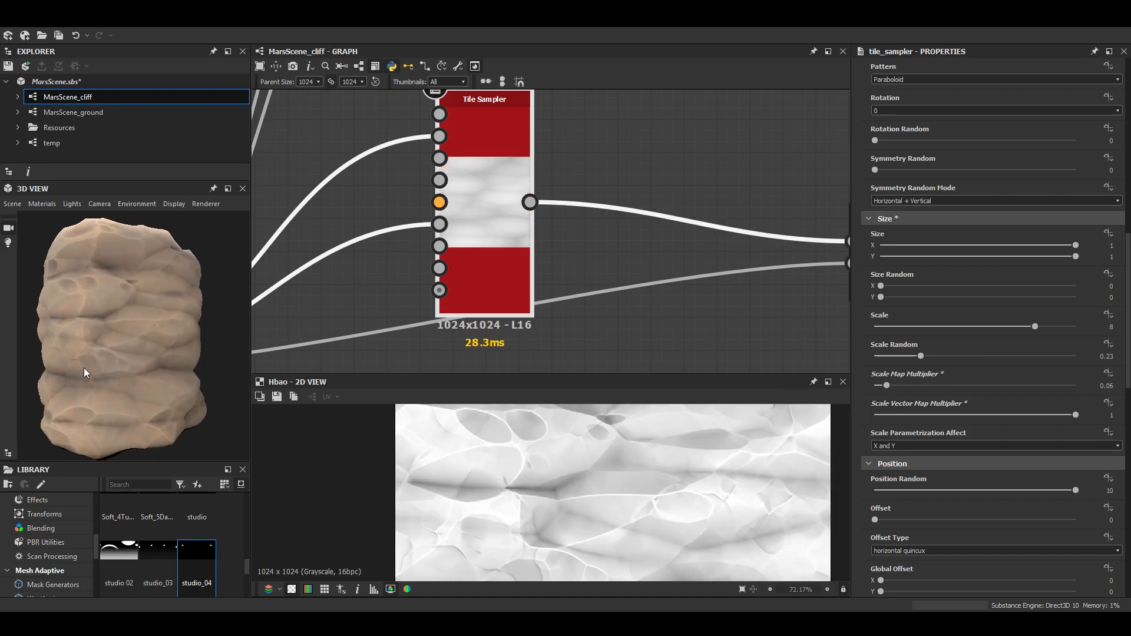
left_click_drag(68, 387, 238, 401)
mouse_move(881, 384)
left_mouse_down()
mouse_move(1007, 386)
mouse_move(872, 391)
left_mouse_up()
left_click_drag(89, 383, 182, 330)
Examine the stretched rock layers in the enlarged 3D view, dock it and compare with the ambient occlusion map
left_click(227, 189)
scroll(540, 364, "down", 3)
left_click_drag(540, 364, 636, 443)
middle_click_drag(636, 443, 622, 423)
scroll(622, 423, "down", 2)
mouse_move(622, 423)
left_mouse_down()
mouse_move(668, 437)
mouse_move(550, 422)
mouse_move(625, 430)
left_mouse_up()
left_click(1095, 111)
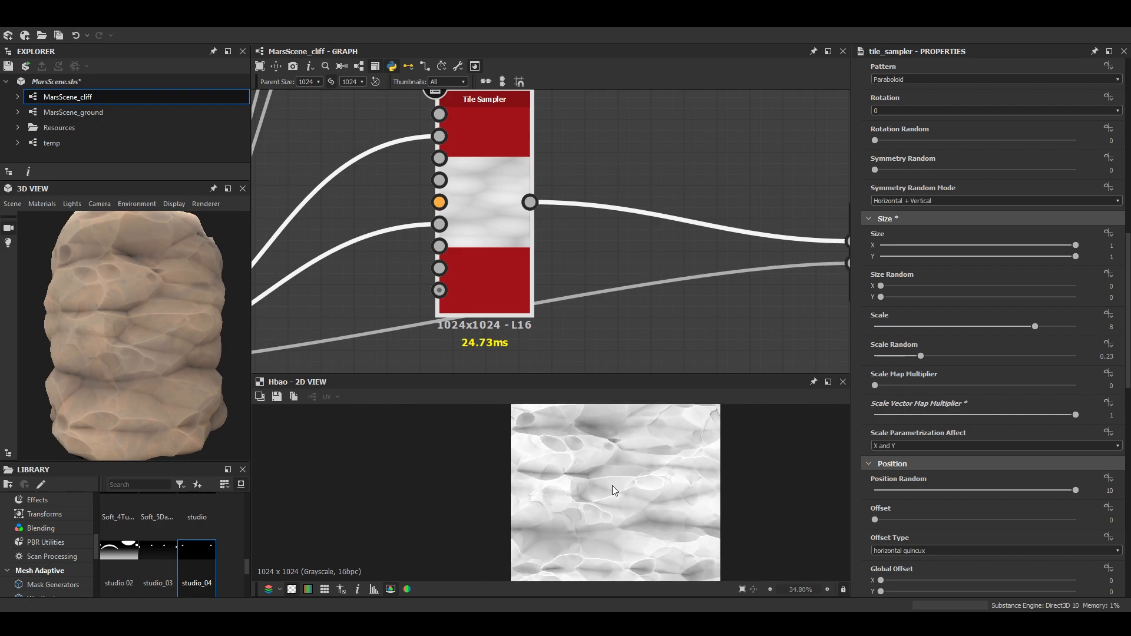
scroll(613, 489, "up", 2)
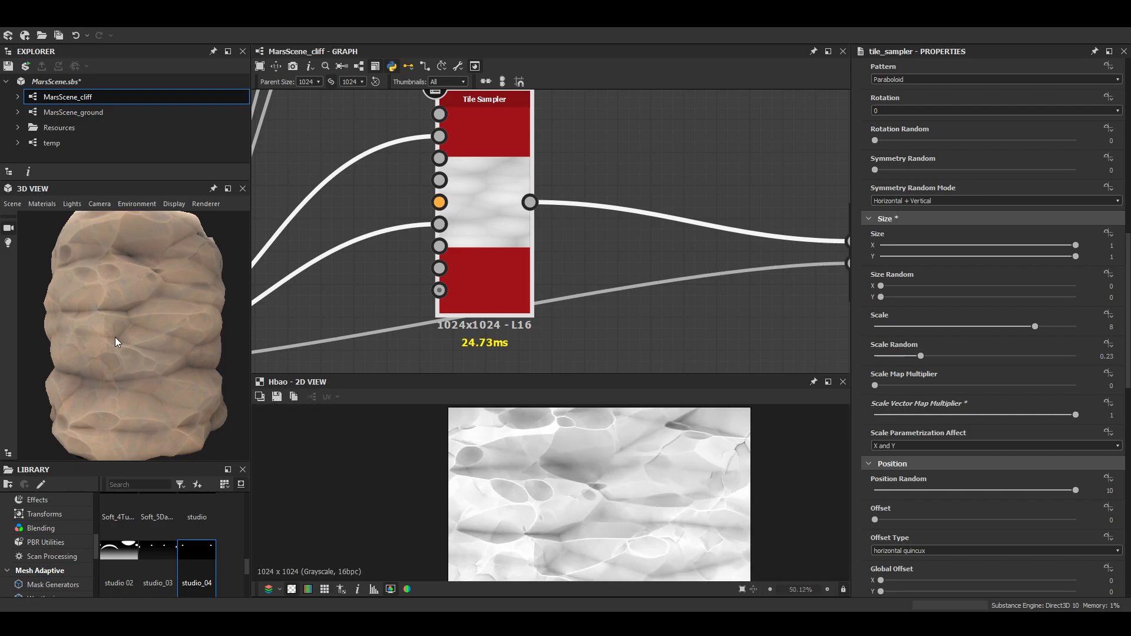
scroll(169, 379, "down", 2)
Darken the midtones of the Levels after the curvature's Auto Levels and check the rock in the enlarged 3D view
scroll(627, 291, "down", 6)
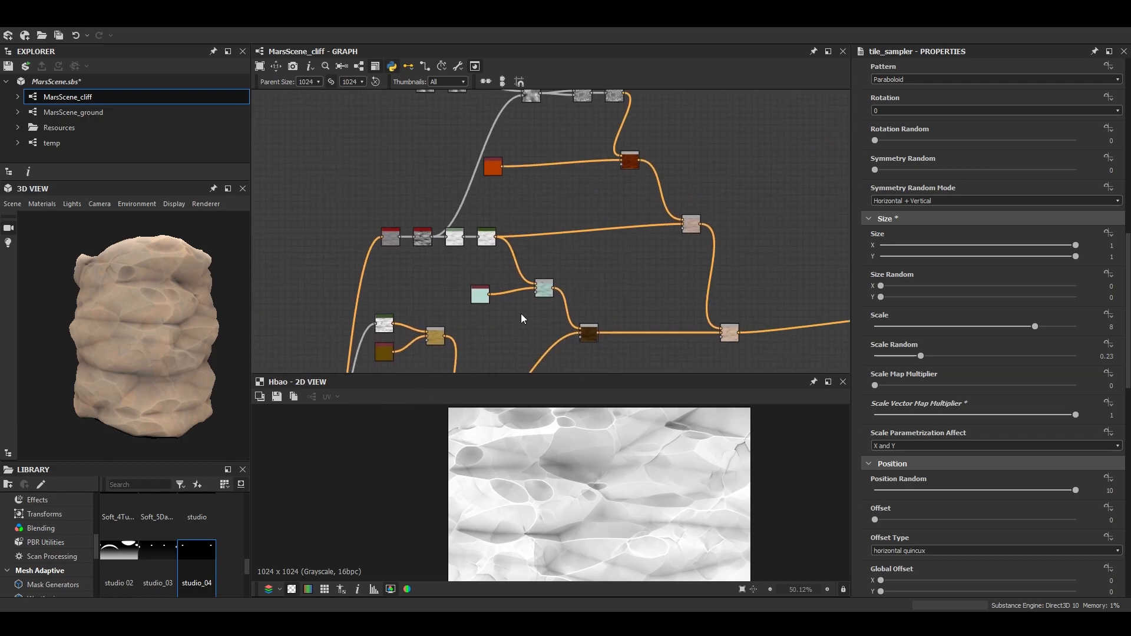
scroll(459, 244, "up", 5)
left_click(458, 244)
left_click_drag(932, 332, 988, 337)
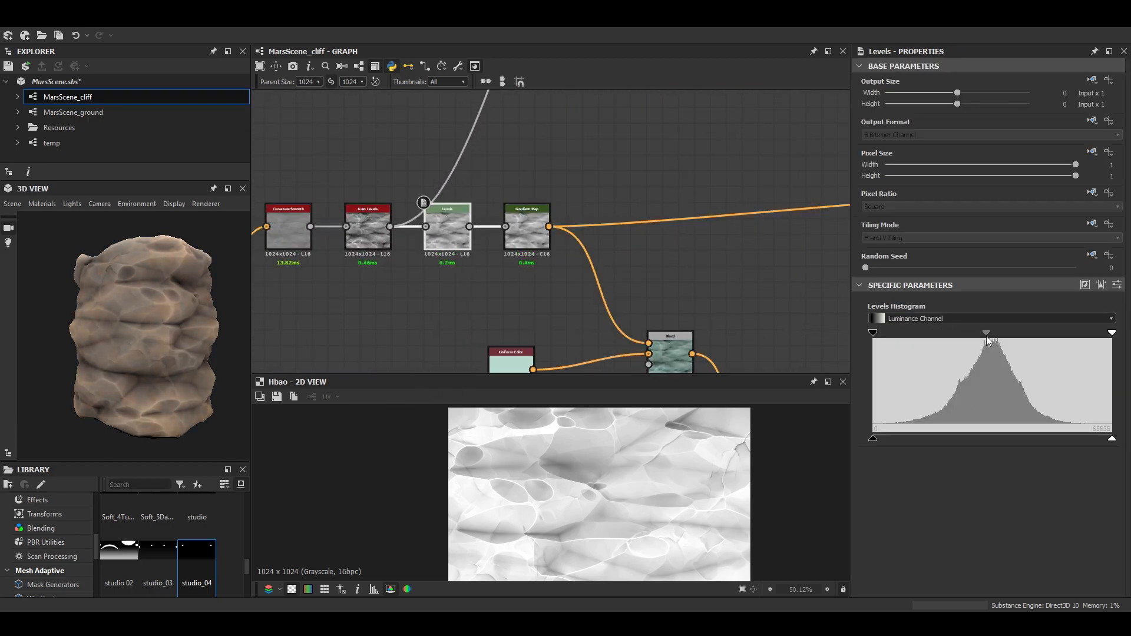
left_click_drag(154, 334, 109, 377)
left_click(228, 189)
scroll(610, 447, "down", 3)
mouse_move(611, 448)
left_mouse_down()
mouse_move(539, 444)
mouse_move(541, 423)
mouse_move(475, 448)
mouse_move(664, 455)
mouse_move(592, 456)
left_mouse_up()
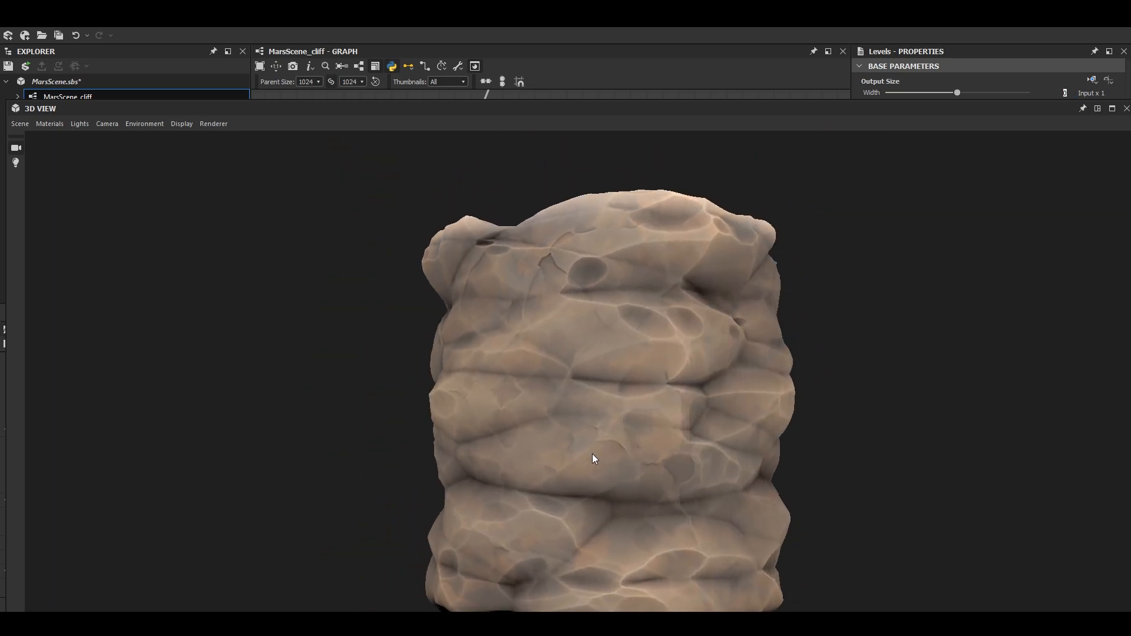
left_click(1097, 109)
Increase the Intensity of the Slope Blur Grayscale after the Tile Sampler and check the rock up close
scroll(440, 273, "down", 5)
middle_click_drag(439, 273, 701, 94)
scroll(485, 263, "up", 4)
left_click(525, 186)
left_click(461, 305)
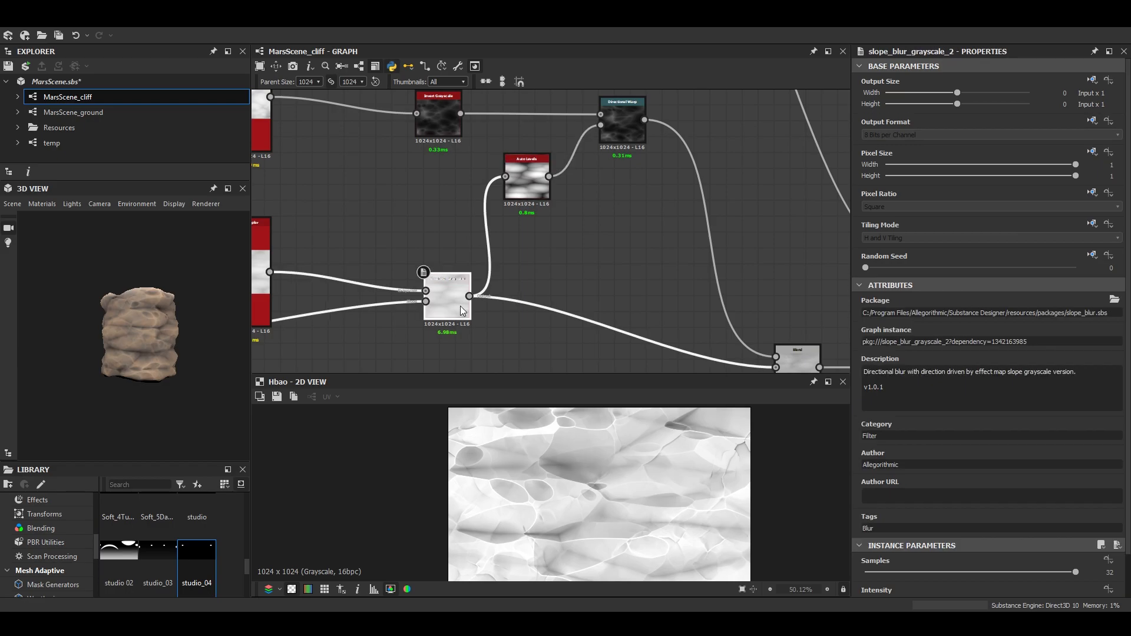
scroll(989, 413, "down", 1)
mouse_move(911, 556)
left_mouse_down()
mouse_move(902, 556)
mouse_move(922, 556)
left_mouse_up()
scroll(180, 341, "up", 3)
mouse_move(180, 336)
left_mouse_down()
mouse_move(140, 337)
mouse_move(149, 352)
mouse_move(186, 351)
left_mouse_up()
Try an X Amount of 7 on the Tile Sampler feeding the Slope Blur Grayscale and check the rock
middle_click_drag(468, 239, 630, 221)
left_click(414, 259)
scroll(980, 428, "down", 3)
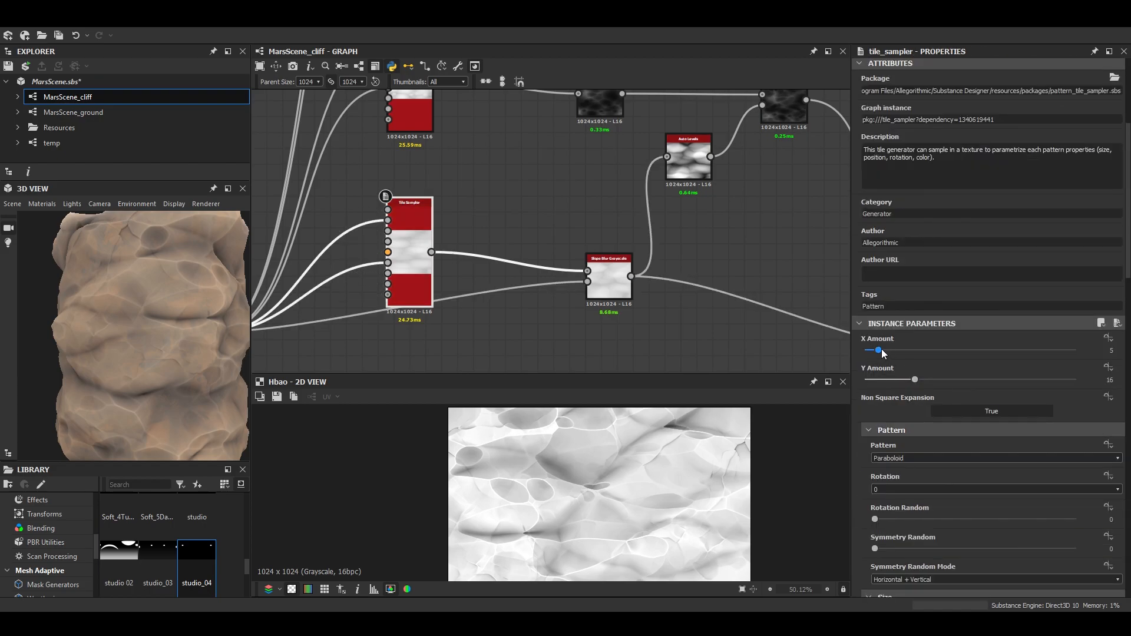
left_click_drag(881, 349, 886, 351)
scroll(176, 259, "down", 3)
mouse_move(148, 271)
left_mouse_down()
mouse_move(78, 277)
mouse_move(151, 293)
left_mouse_up()
scroll(151, 292, "up", 2)
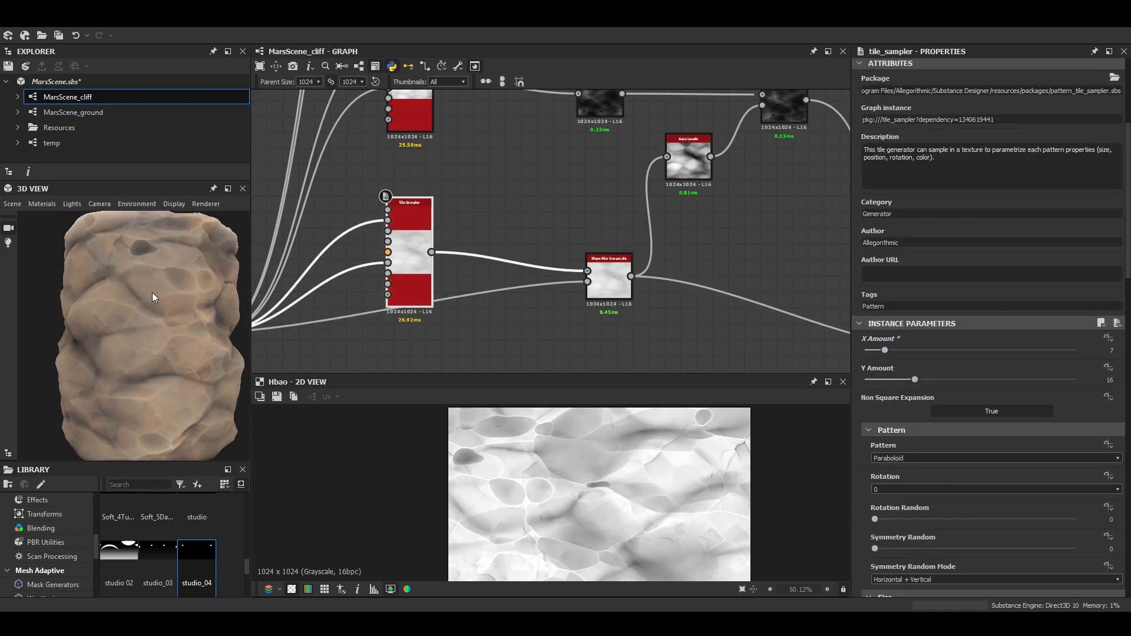
Set the Tile Sampler's X Amount to 4 and check the rock in the enlarged 3D view
left_click_drag(885, 350, 875, 349)
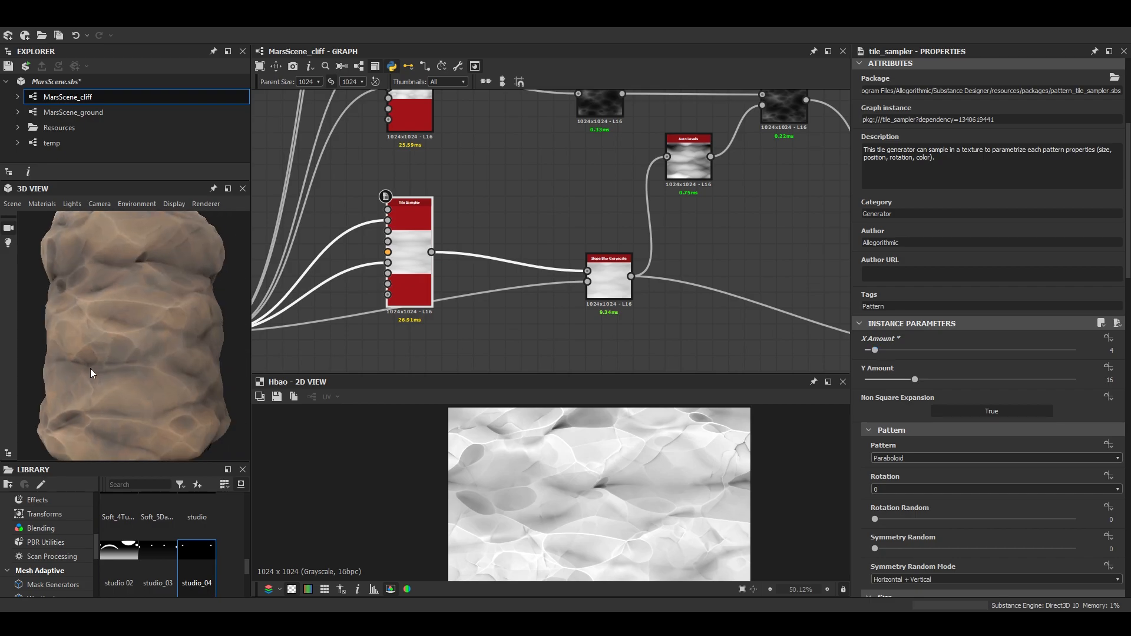
key("space")
left_click_drag(557, 372, 624, 373)
scroll(567, 384, "down", 2)
scroll(566, 384, "up", 2)
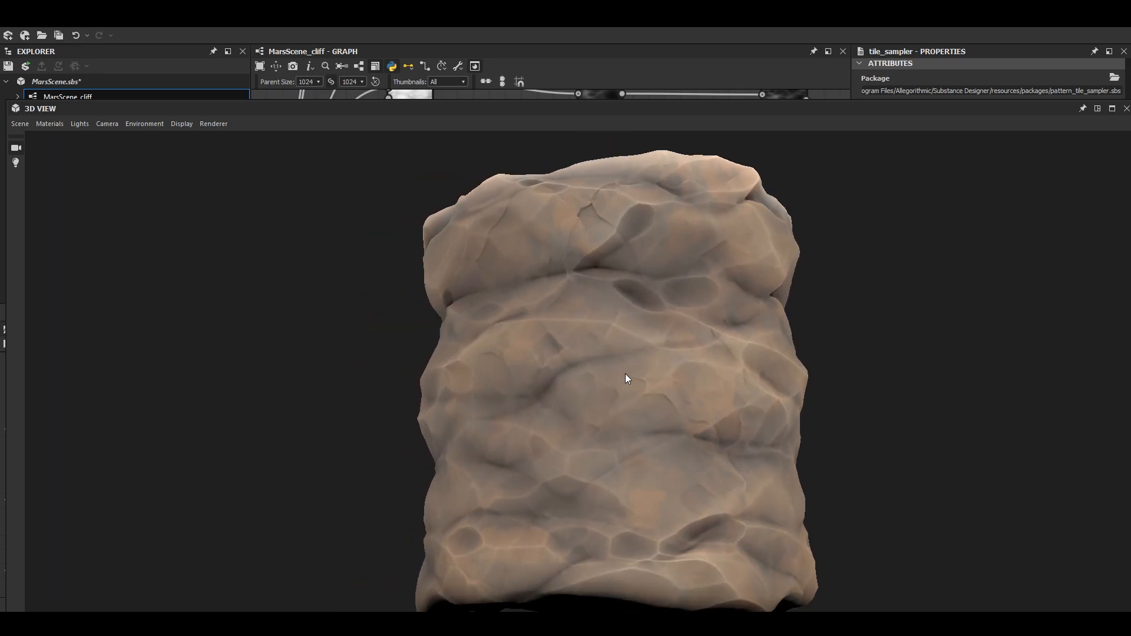
left_click(1096, 108)
scroll(163, 344, "up", 4)
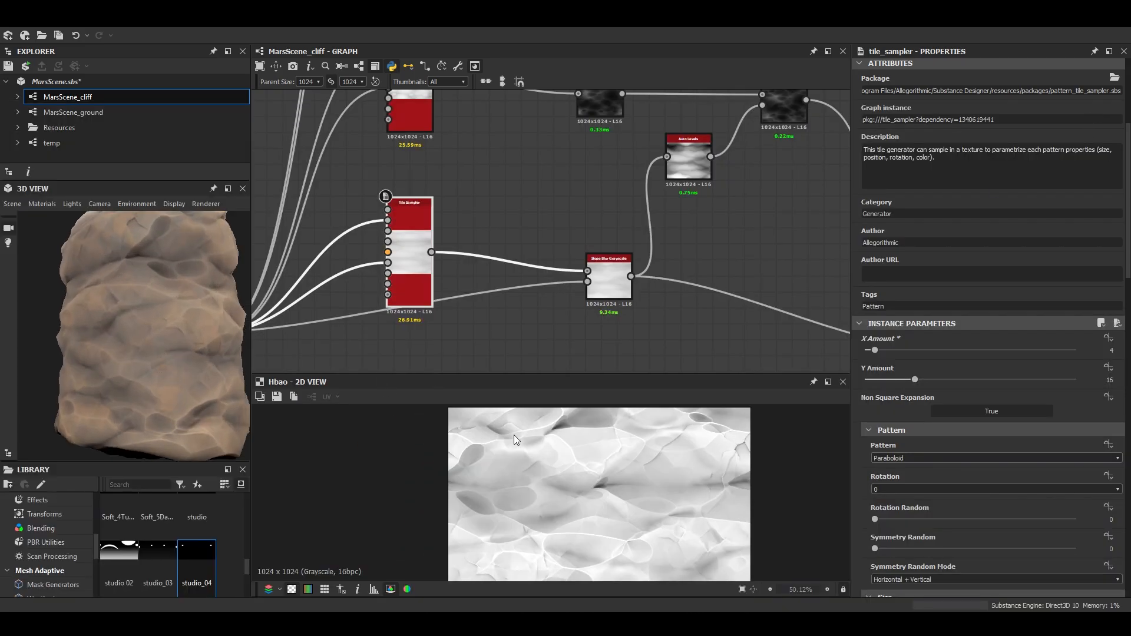
Set the Tile Sampler's Scale Random to 0.65 and check the rock
scroll(931, 462, "down", 8)
left_click_drag(934, 452, 1004, 454)
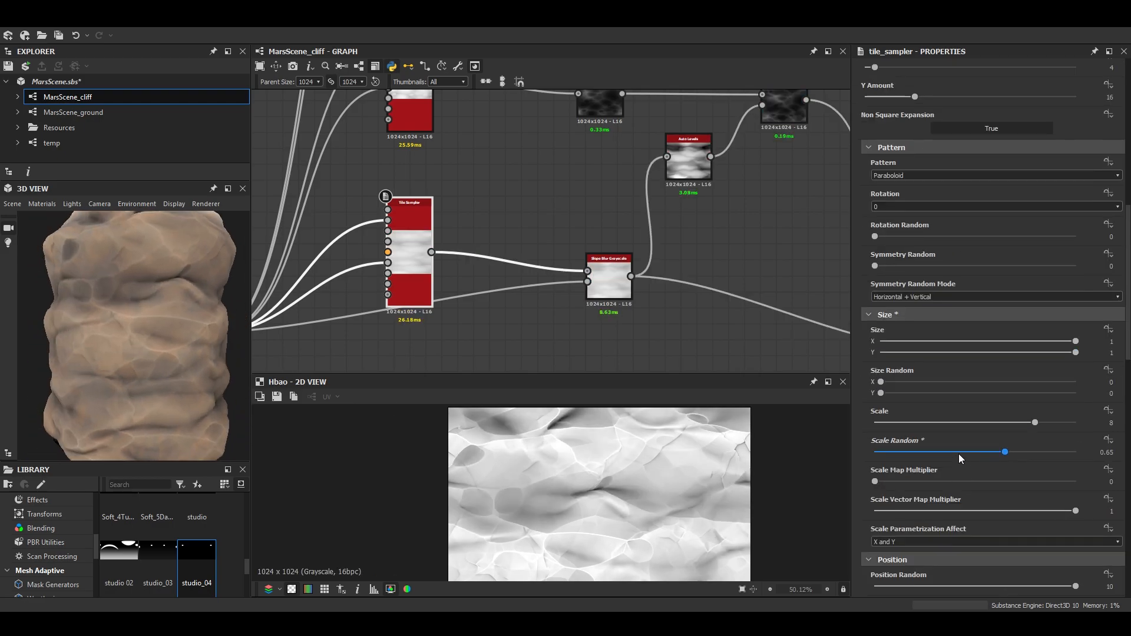
scroll(959, 454, "up", 3)
scroll(971, 406, "down", 5)
Set the Slope Blur Grayscale's Intensity to 1.88 and inspect the rock in the enlarged 3D view
left_click(600, 277)
left_click_drag(923, 556, 889, 557)
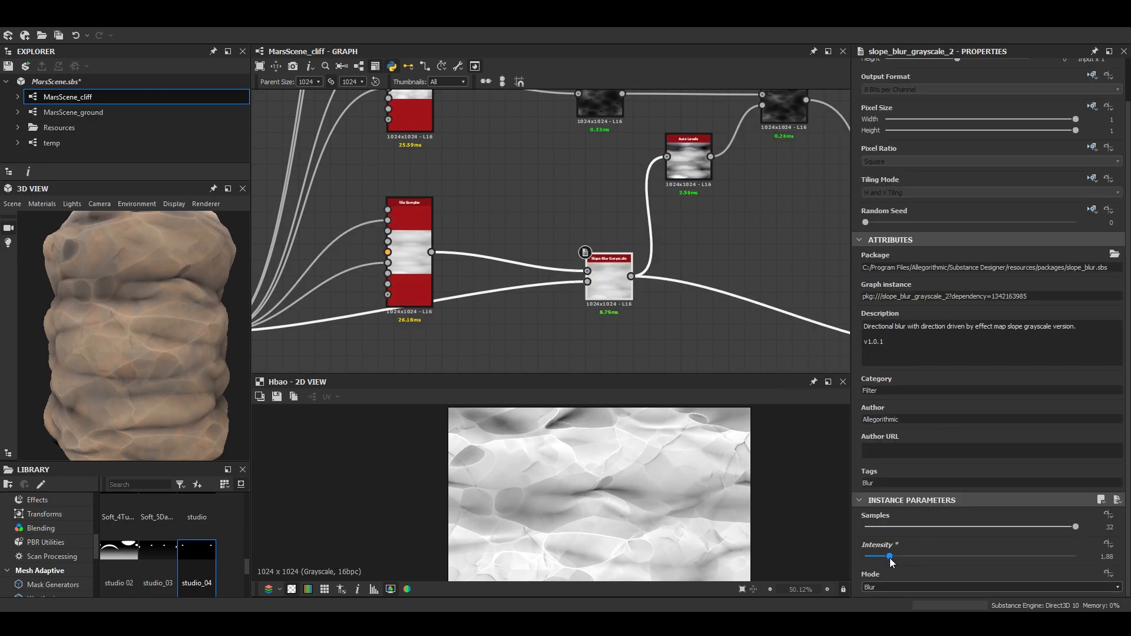
left_click_drag(201, 334, 145, 336)
left_click(227, 189)
scroll(679, 372, "down", 3)
scroll(674, 376, "down", 5)
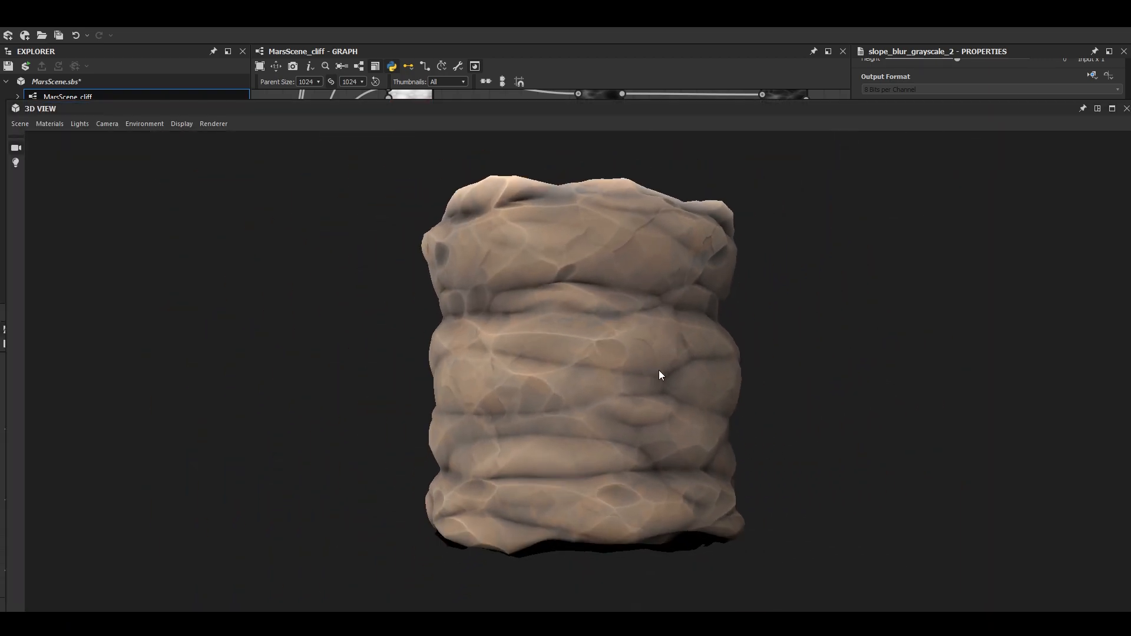